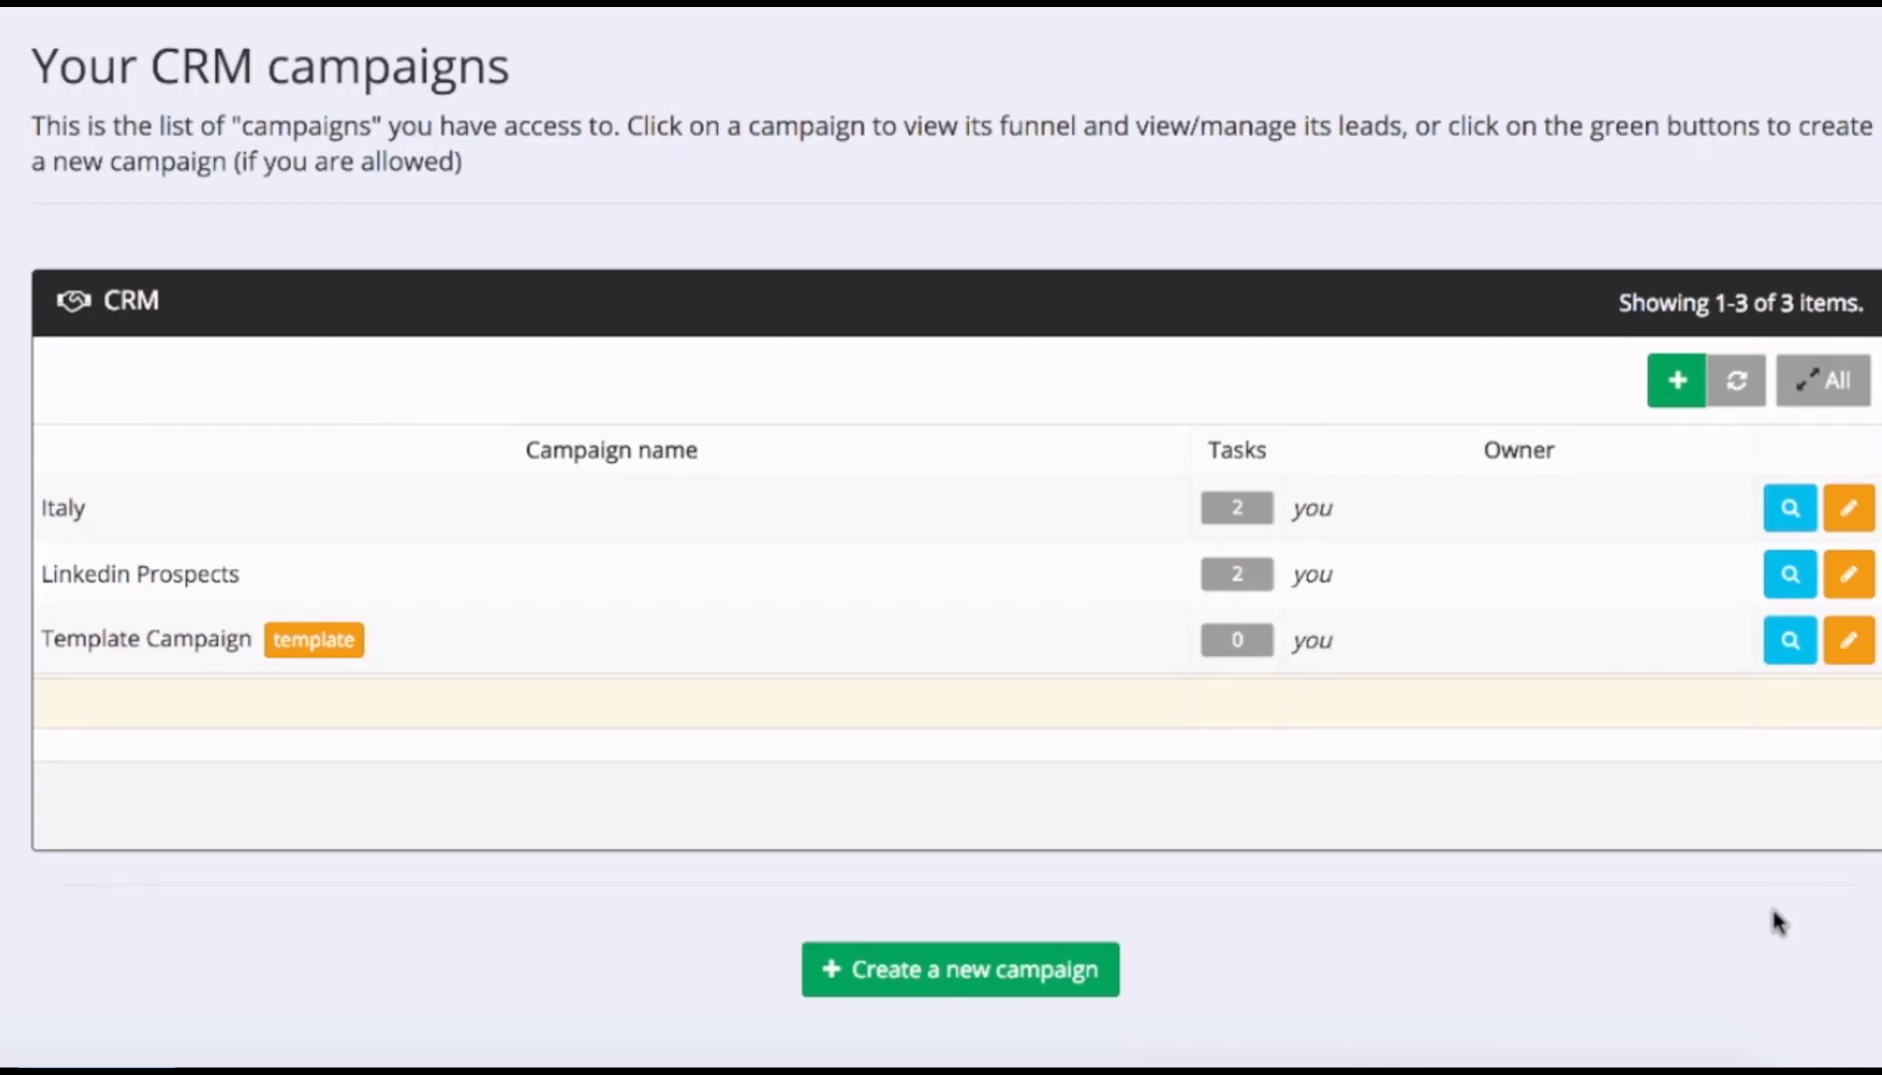
Start a new campaign from scratch, with the template left as ---.
click(980, 984)
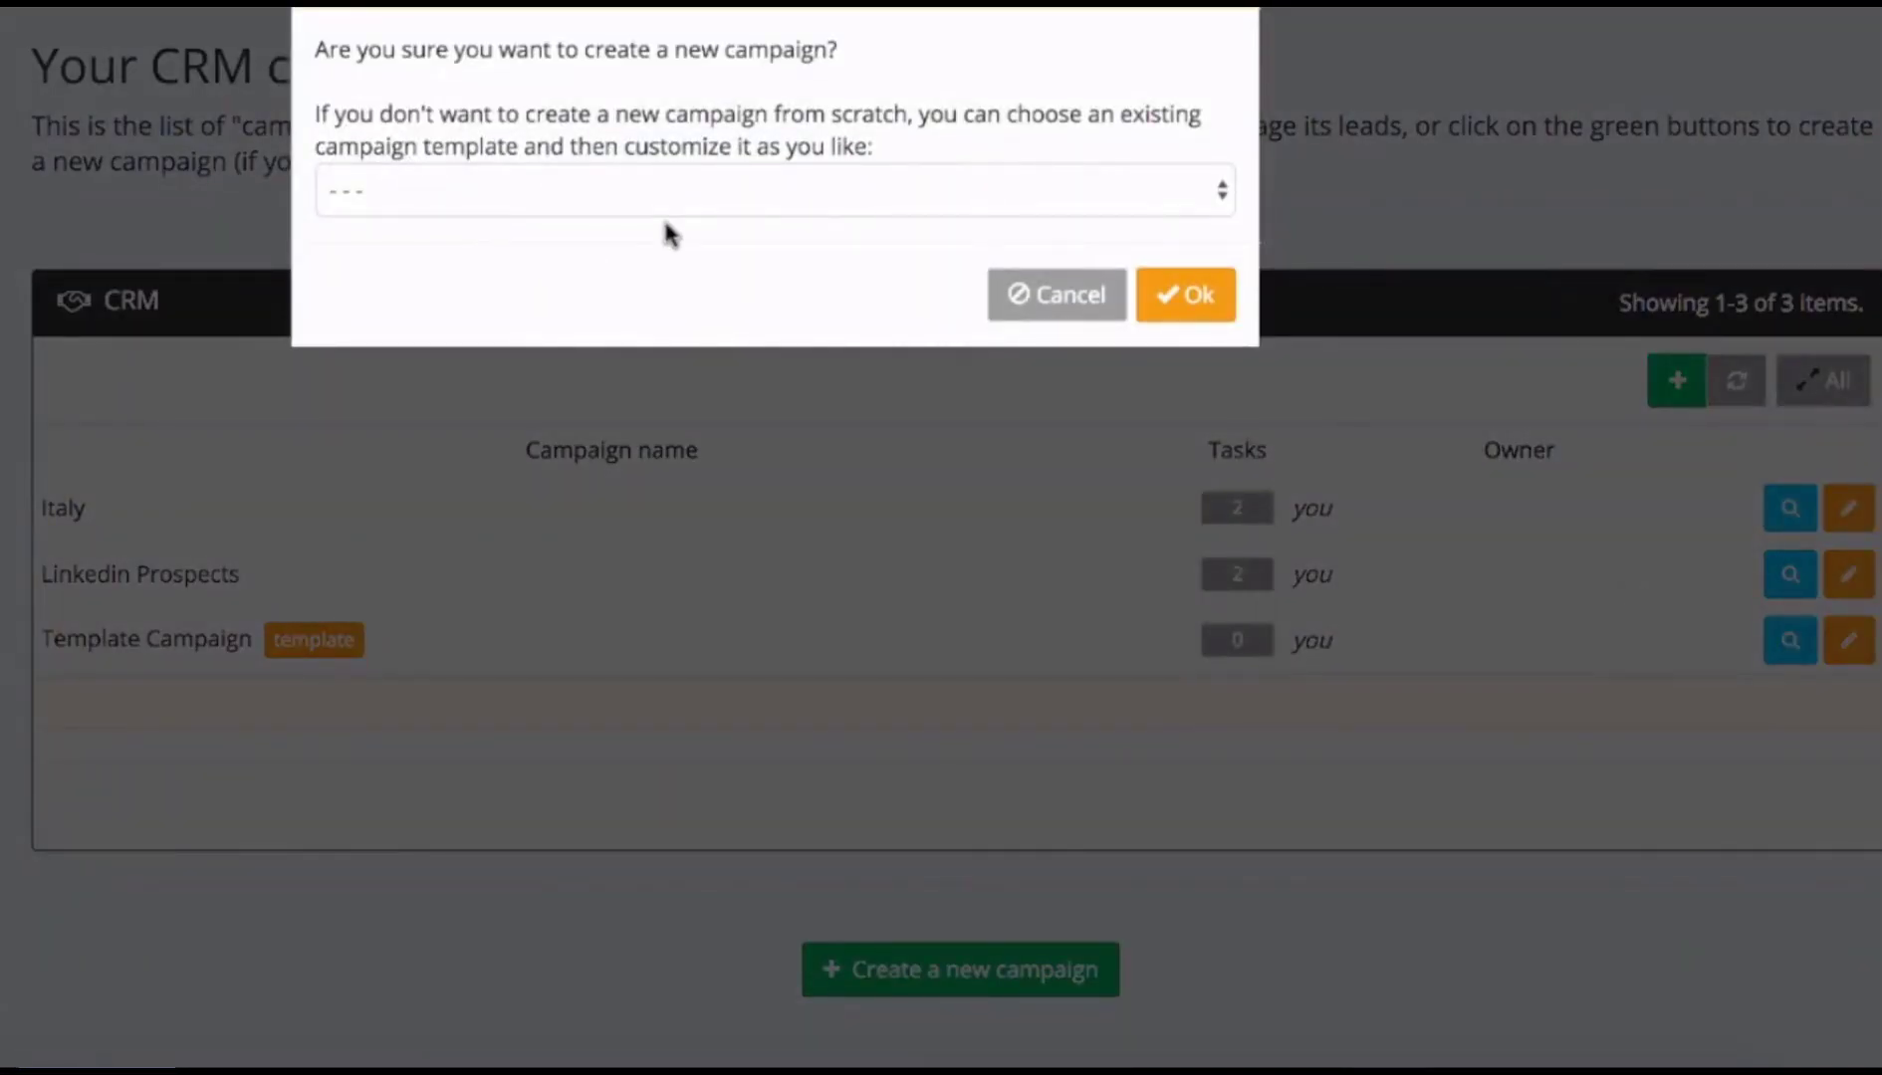
click(1212, 191)
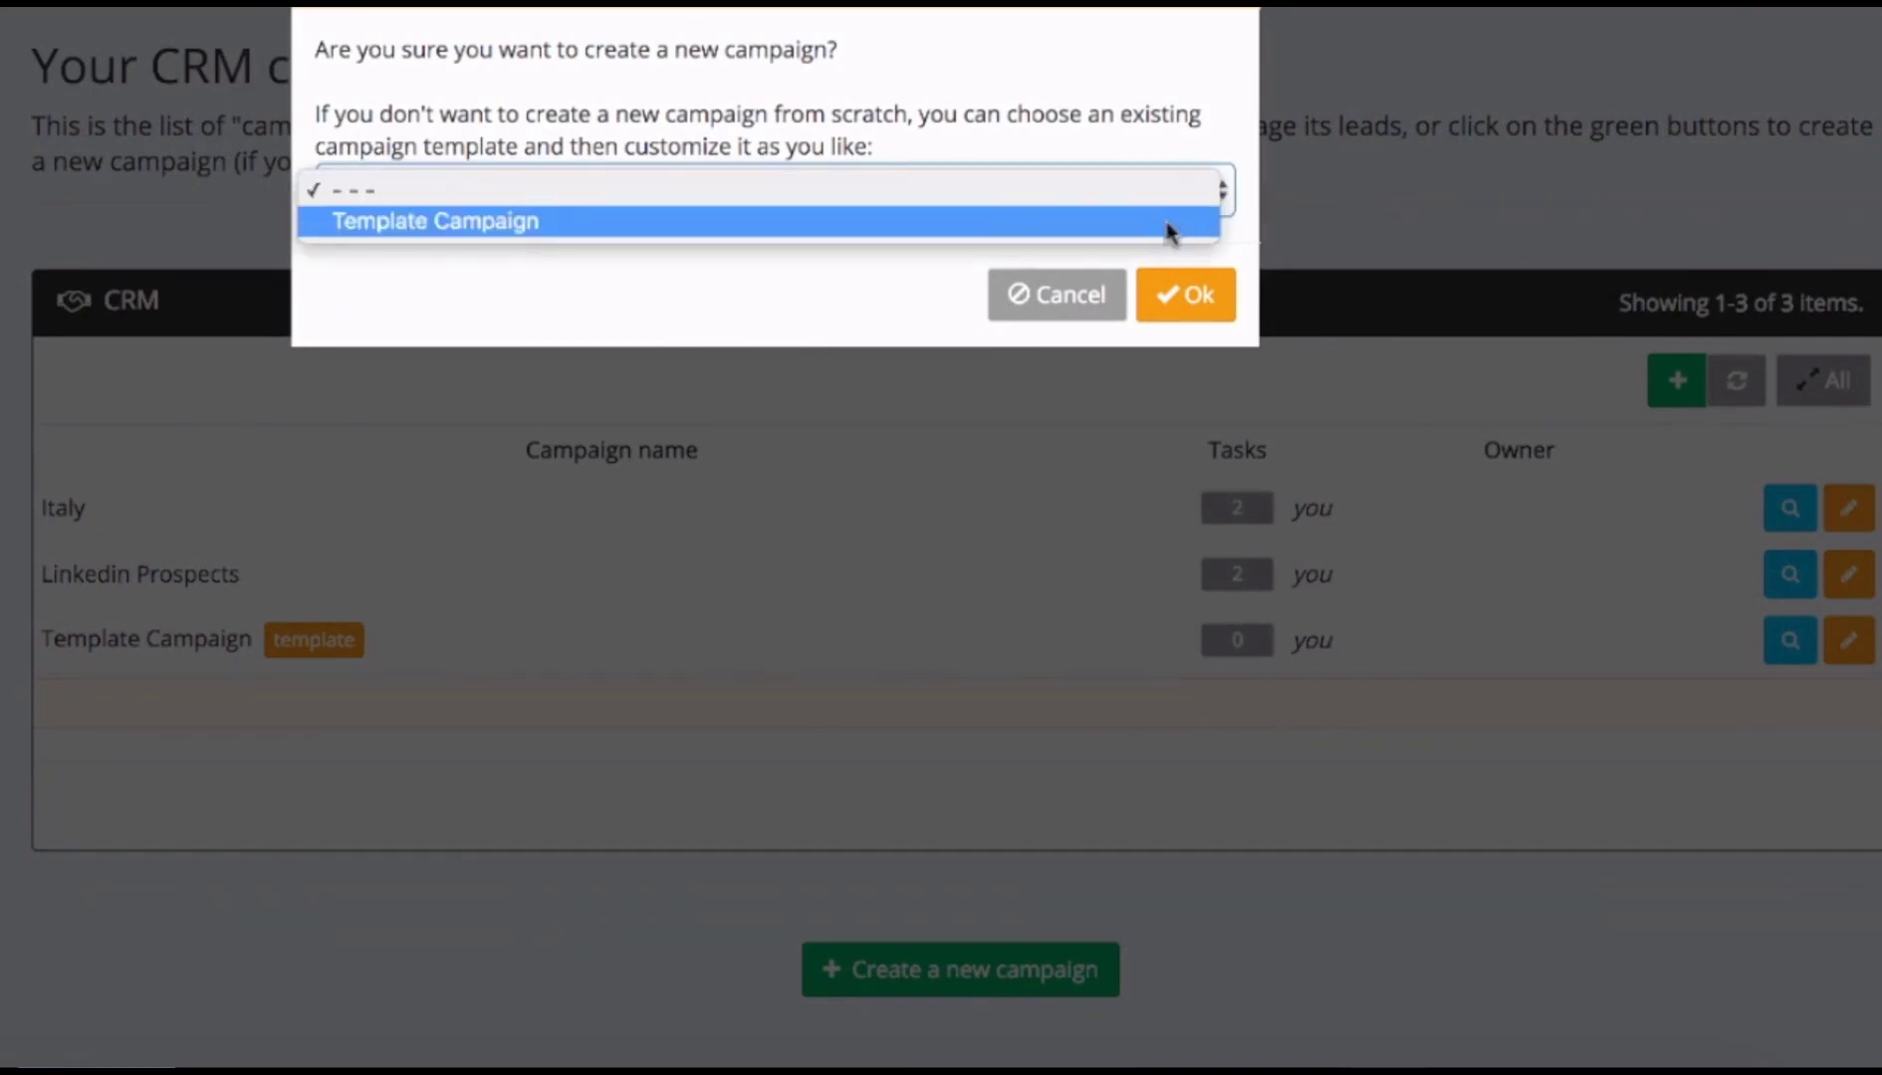
click(1173, 130)
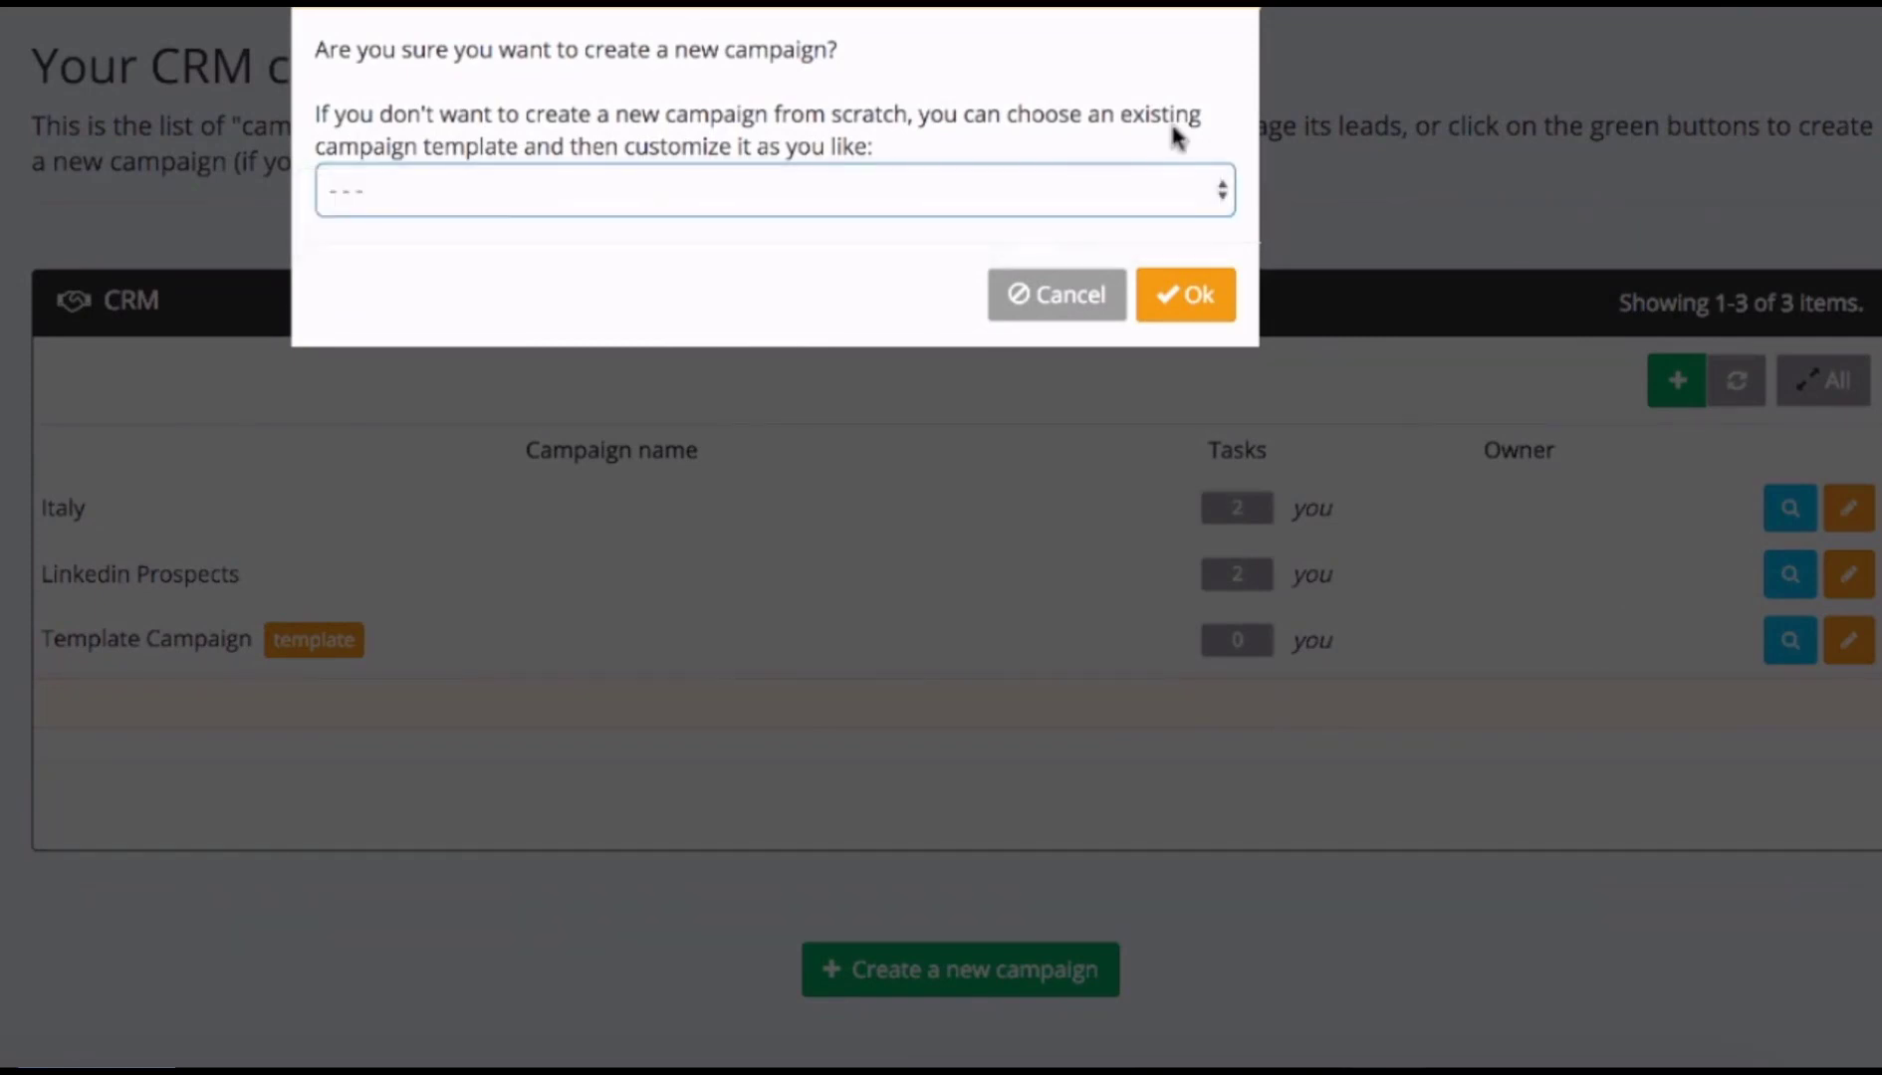
click(1187, 296)
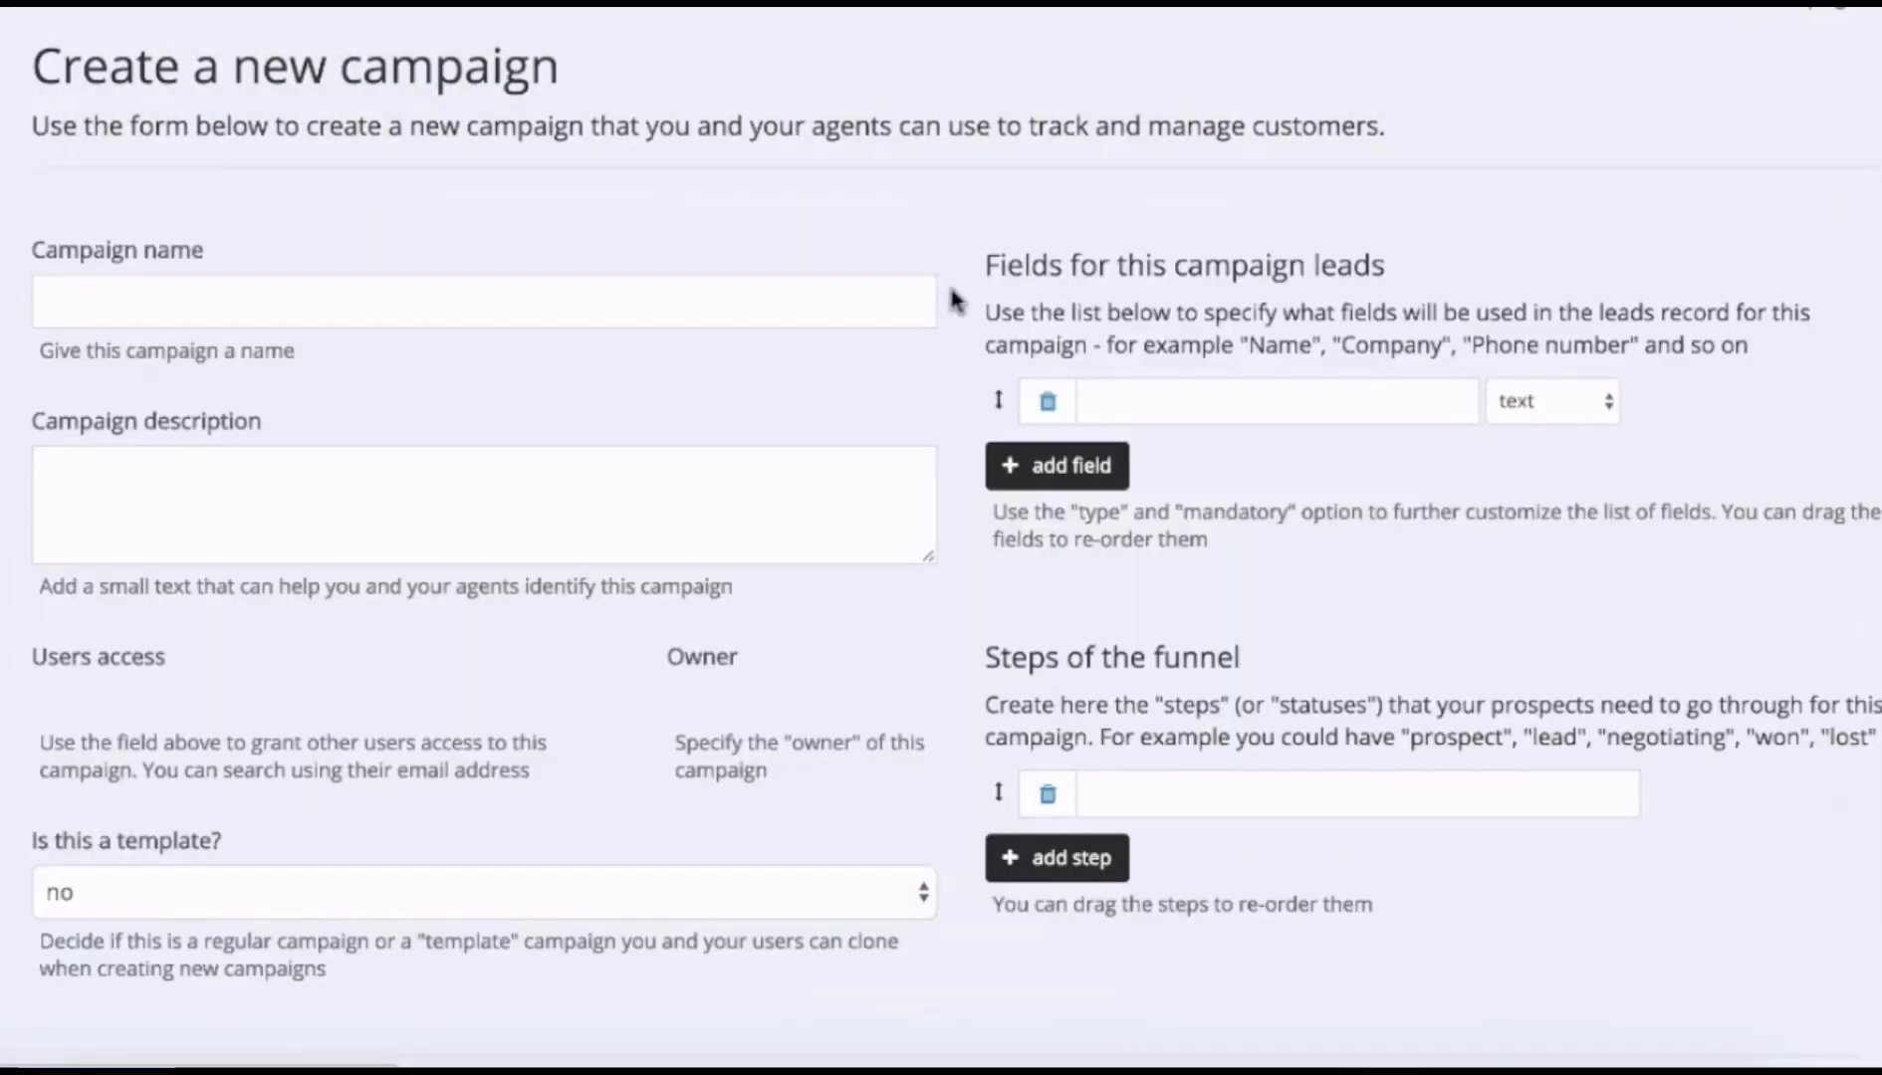
Name the campaign 'Real Estate Agents' and describe it as 'A campaign for targeting real estate agents'.
click(587, 282)
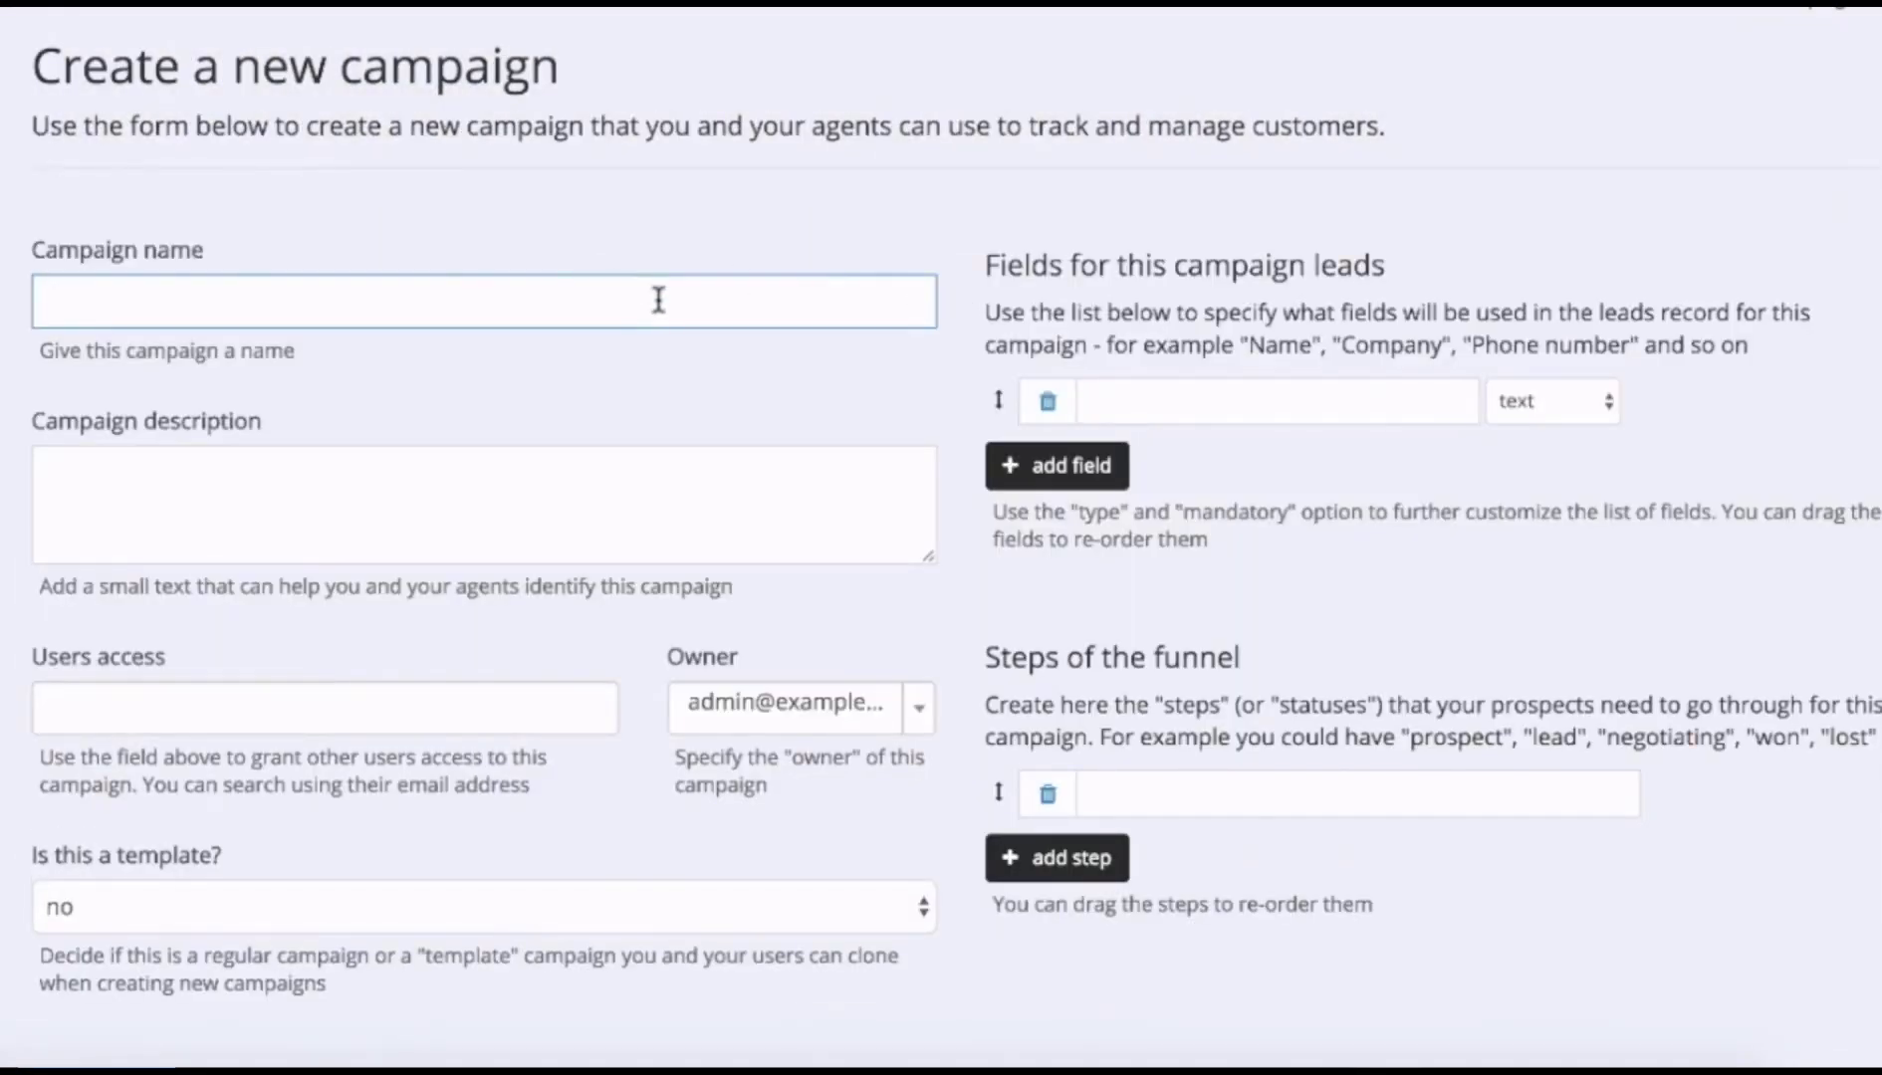
text(Reaol)
key(BackSpace)
key(BackSpace)
key(BackSpace)
text(l Estate Agents)
click(504, 513)
text(A c)
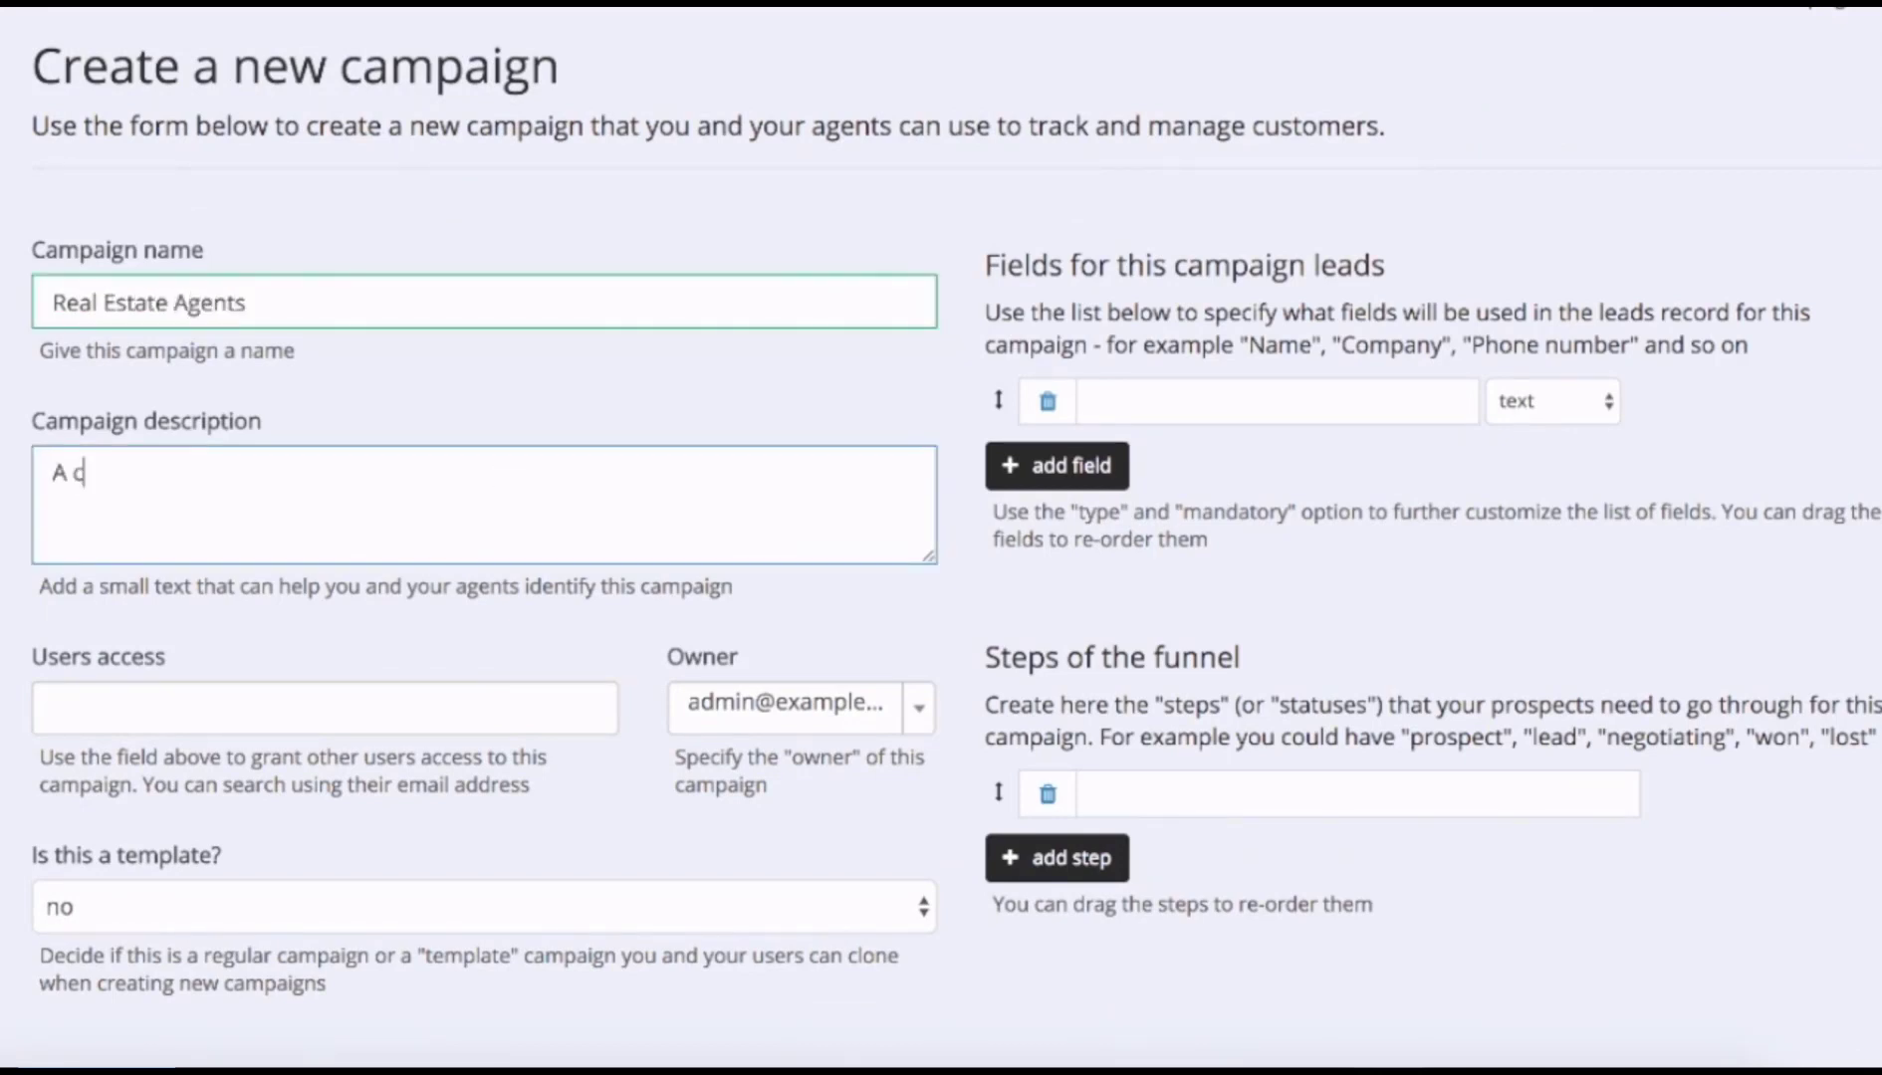
text(ampaign for targeting real)
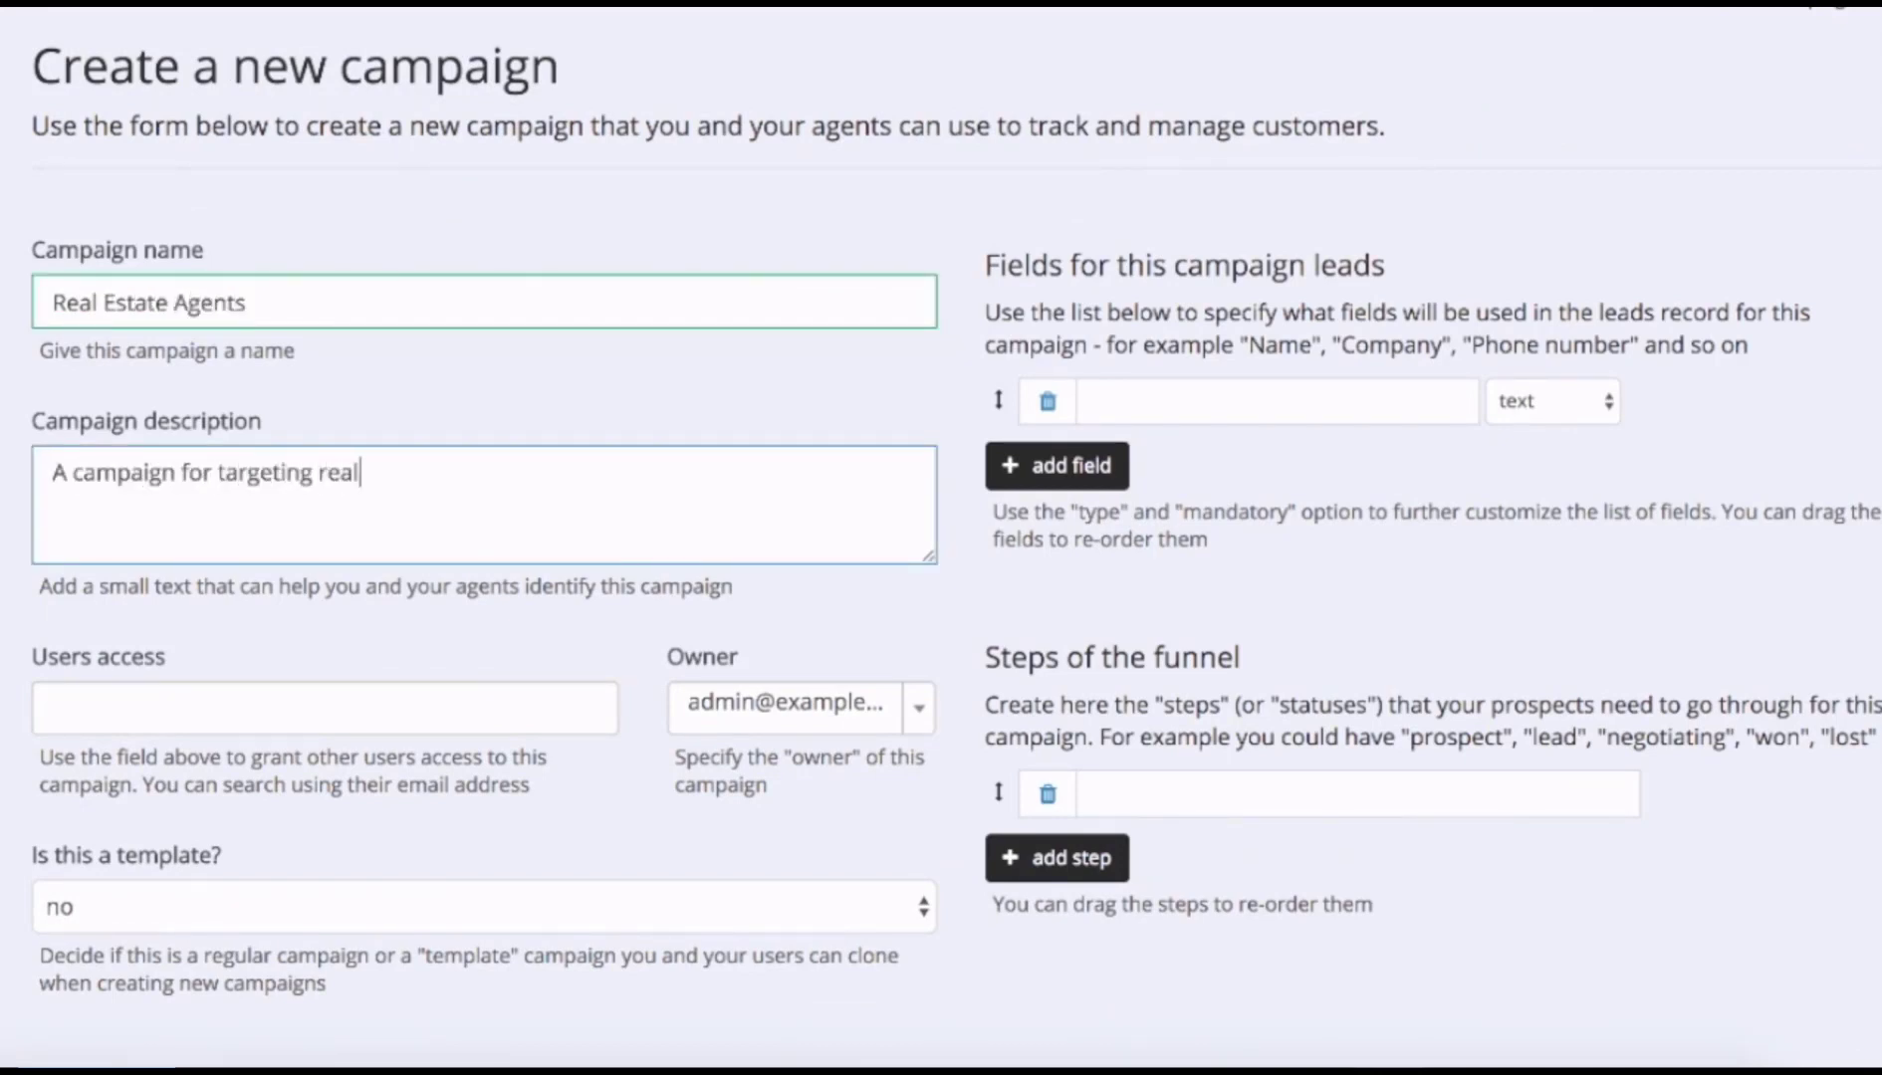
text( estate agents)
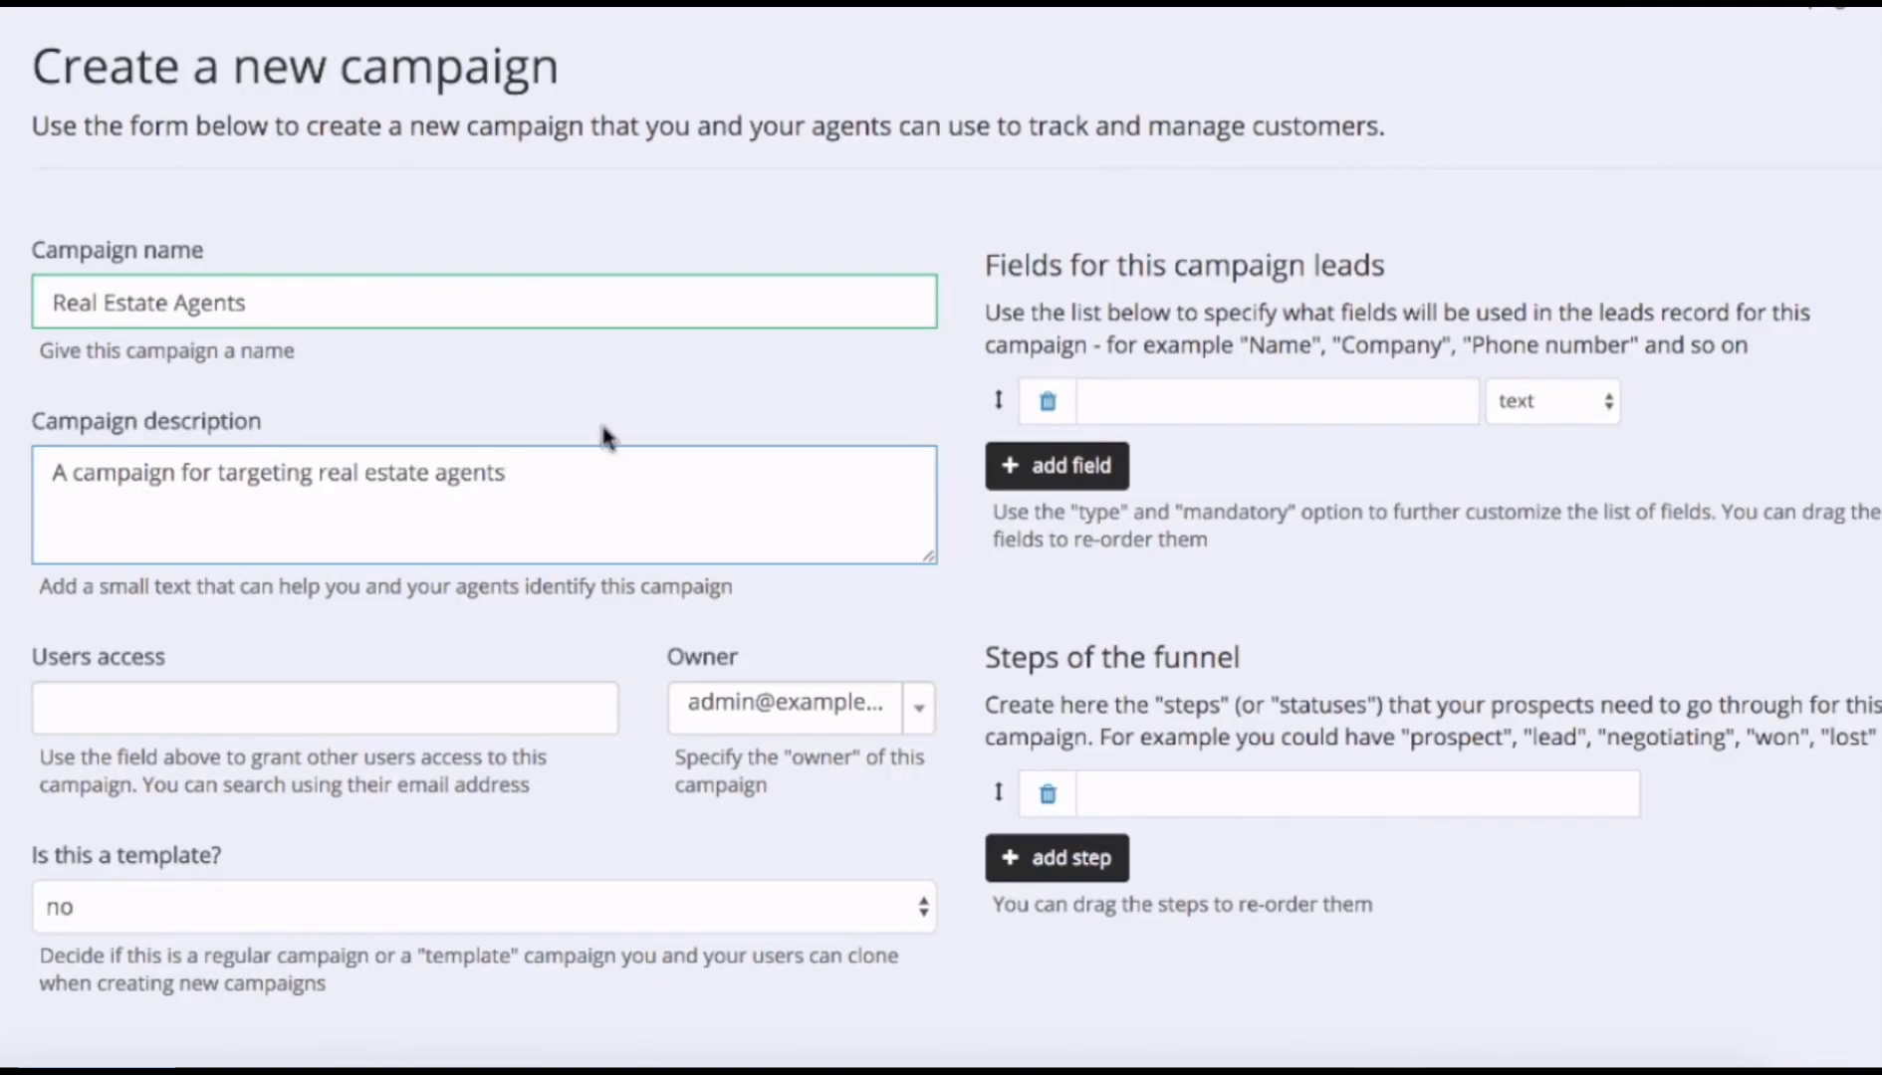
click(199, 711)
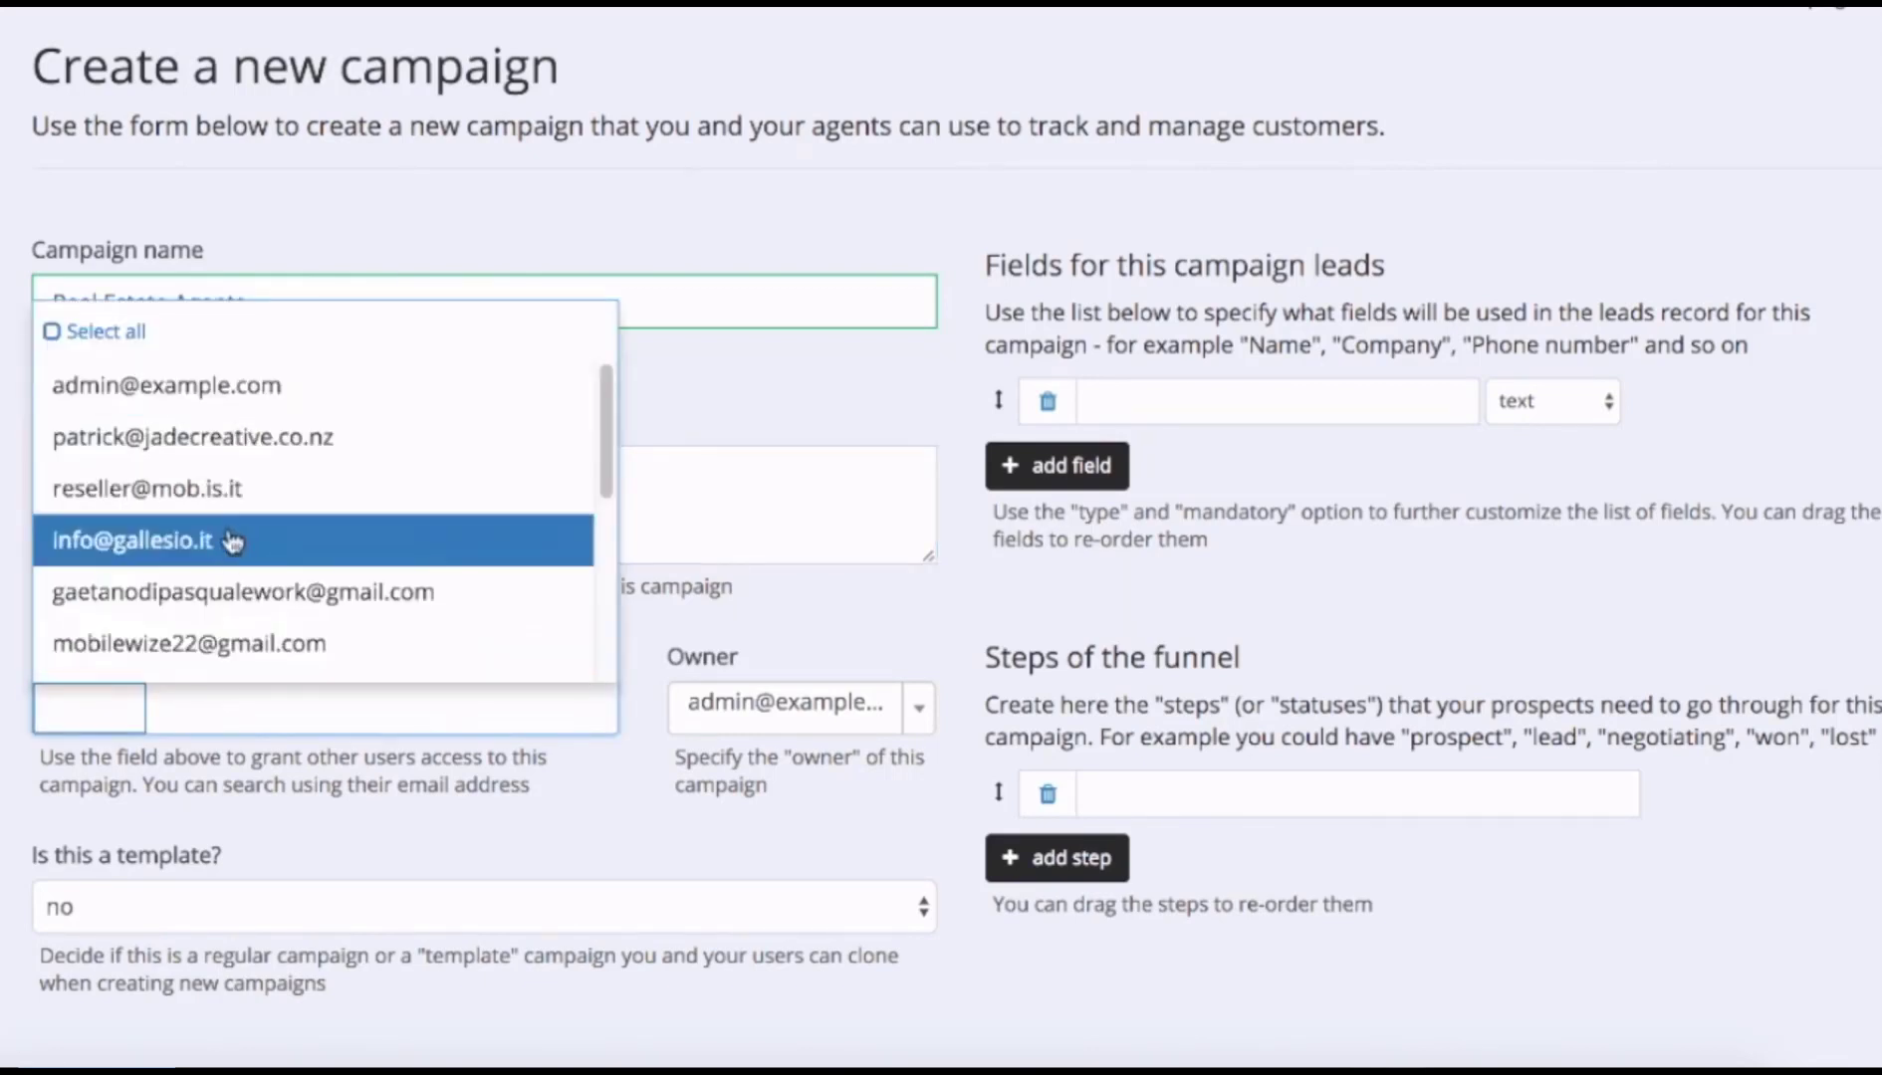
click(786, 638)
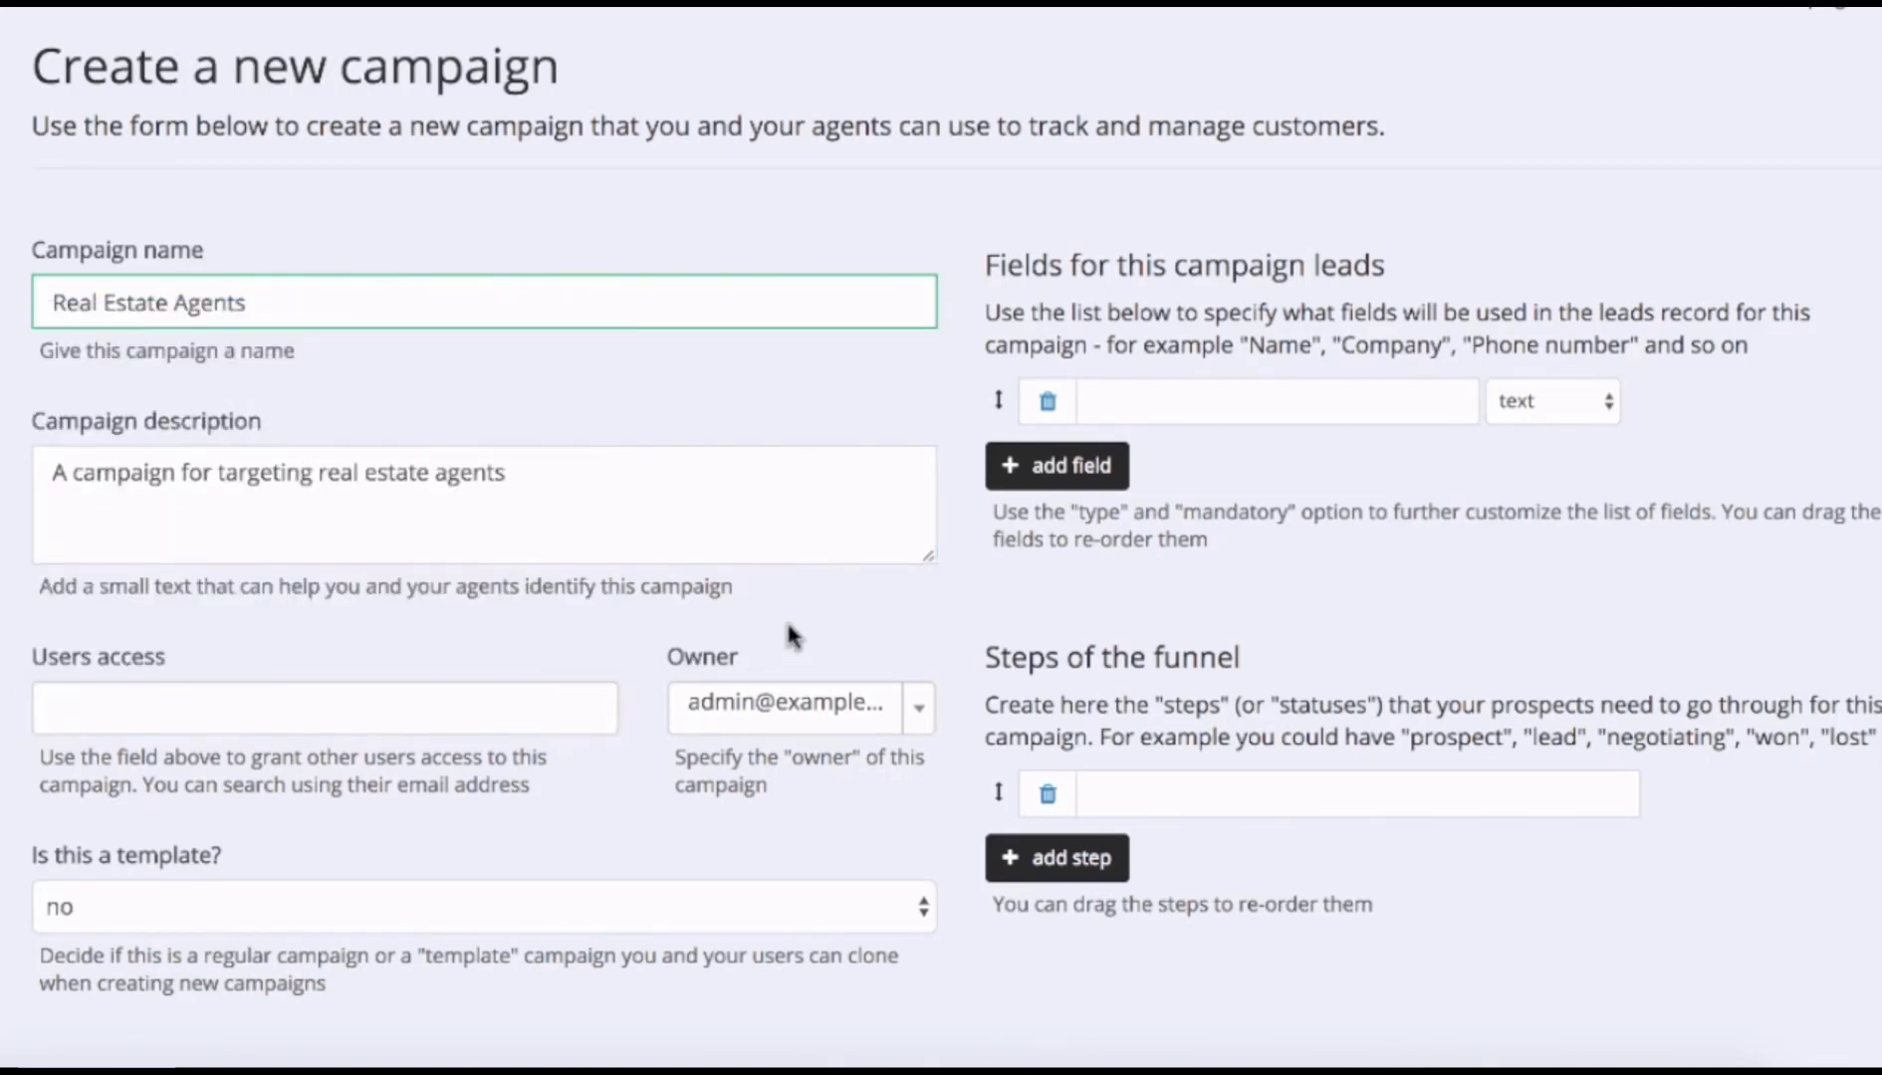
Add lead fields First and Last Name, Address (longer text) and Email (email type).
click(1140, 403)
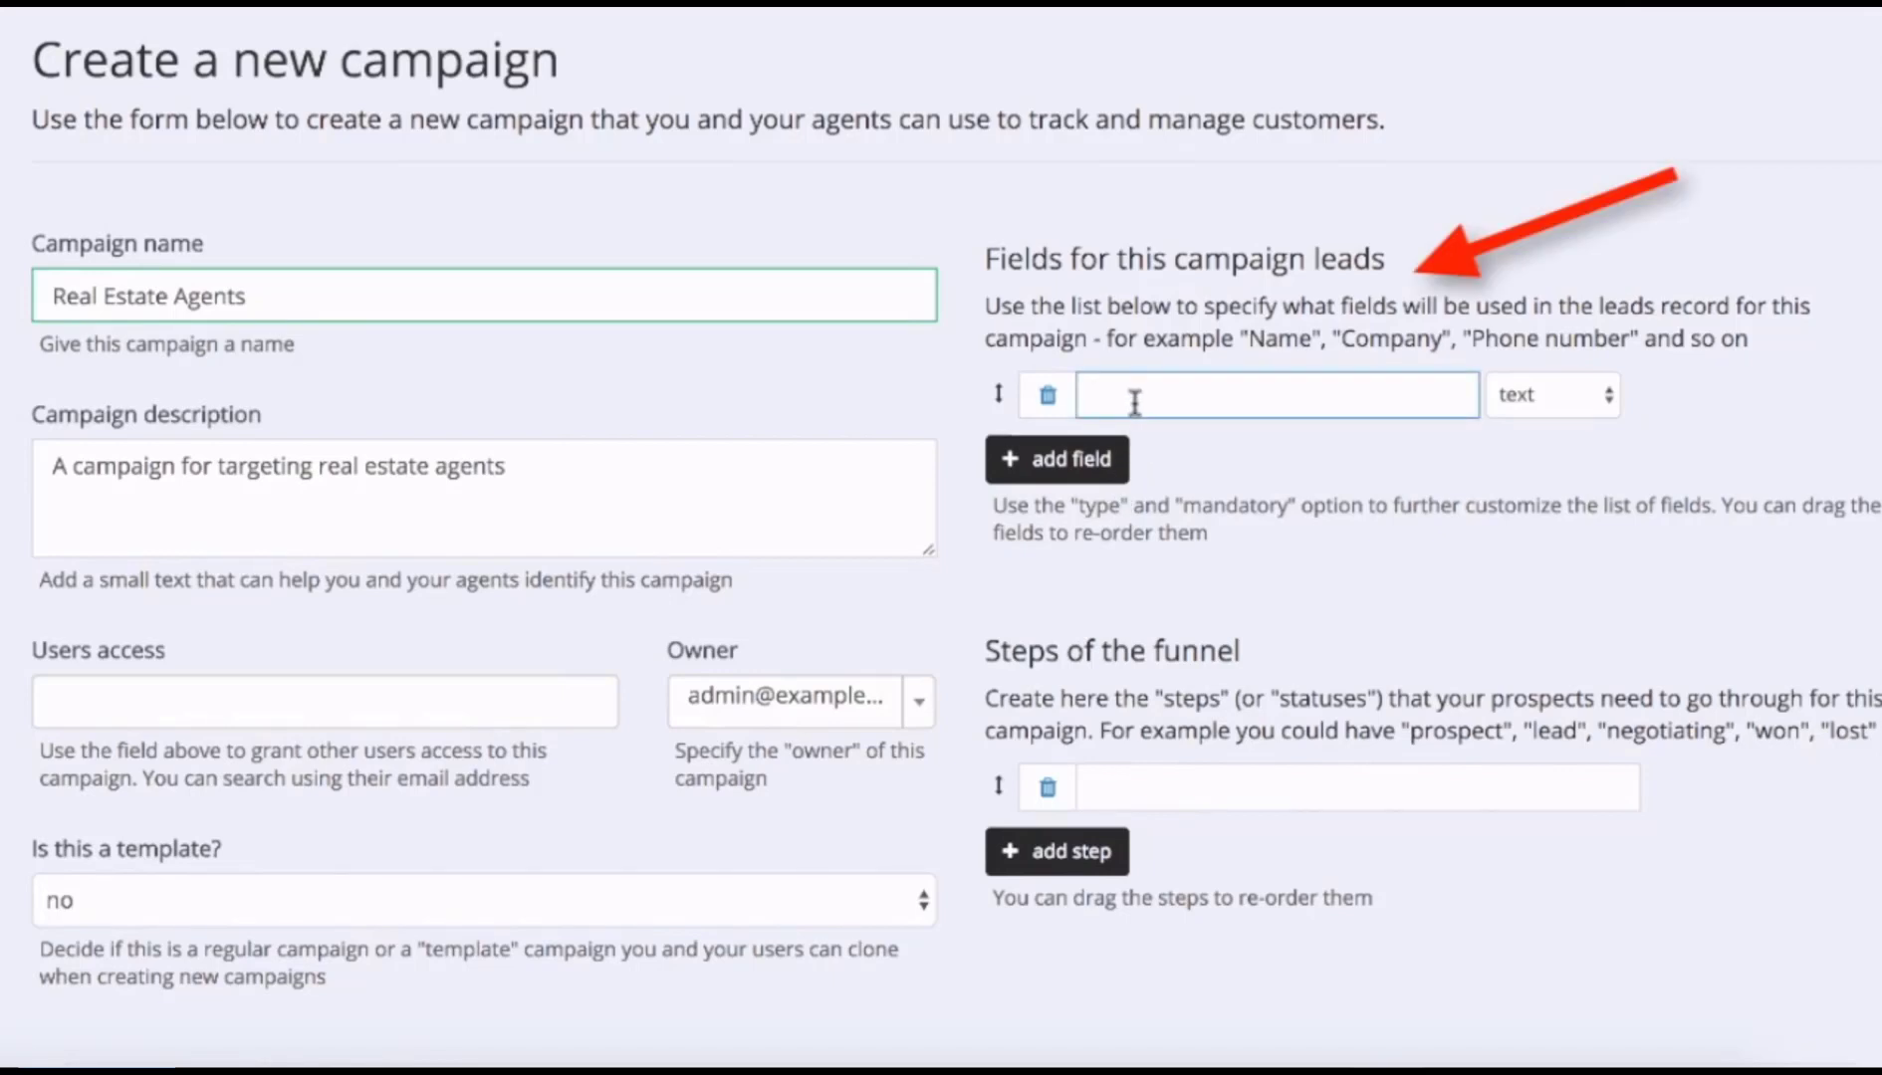
text(First and Last Name)
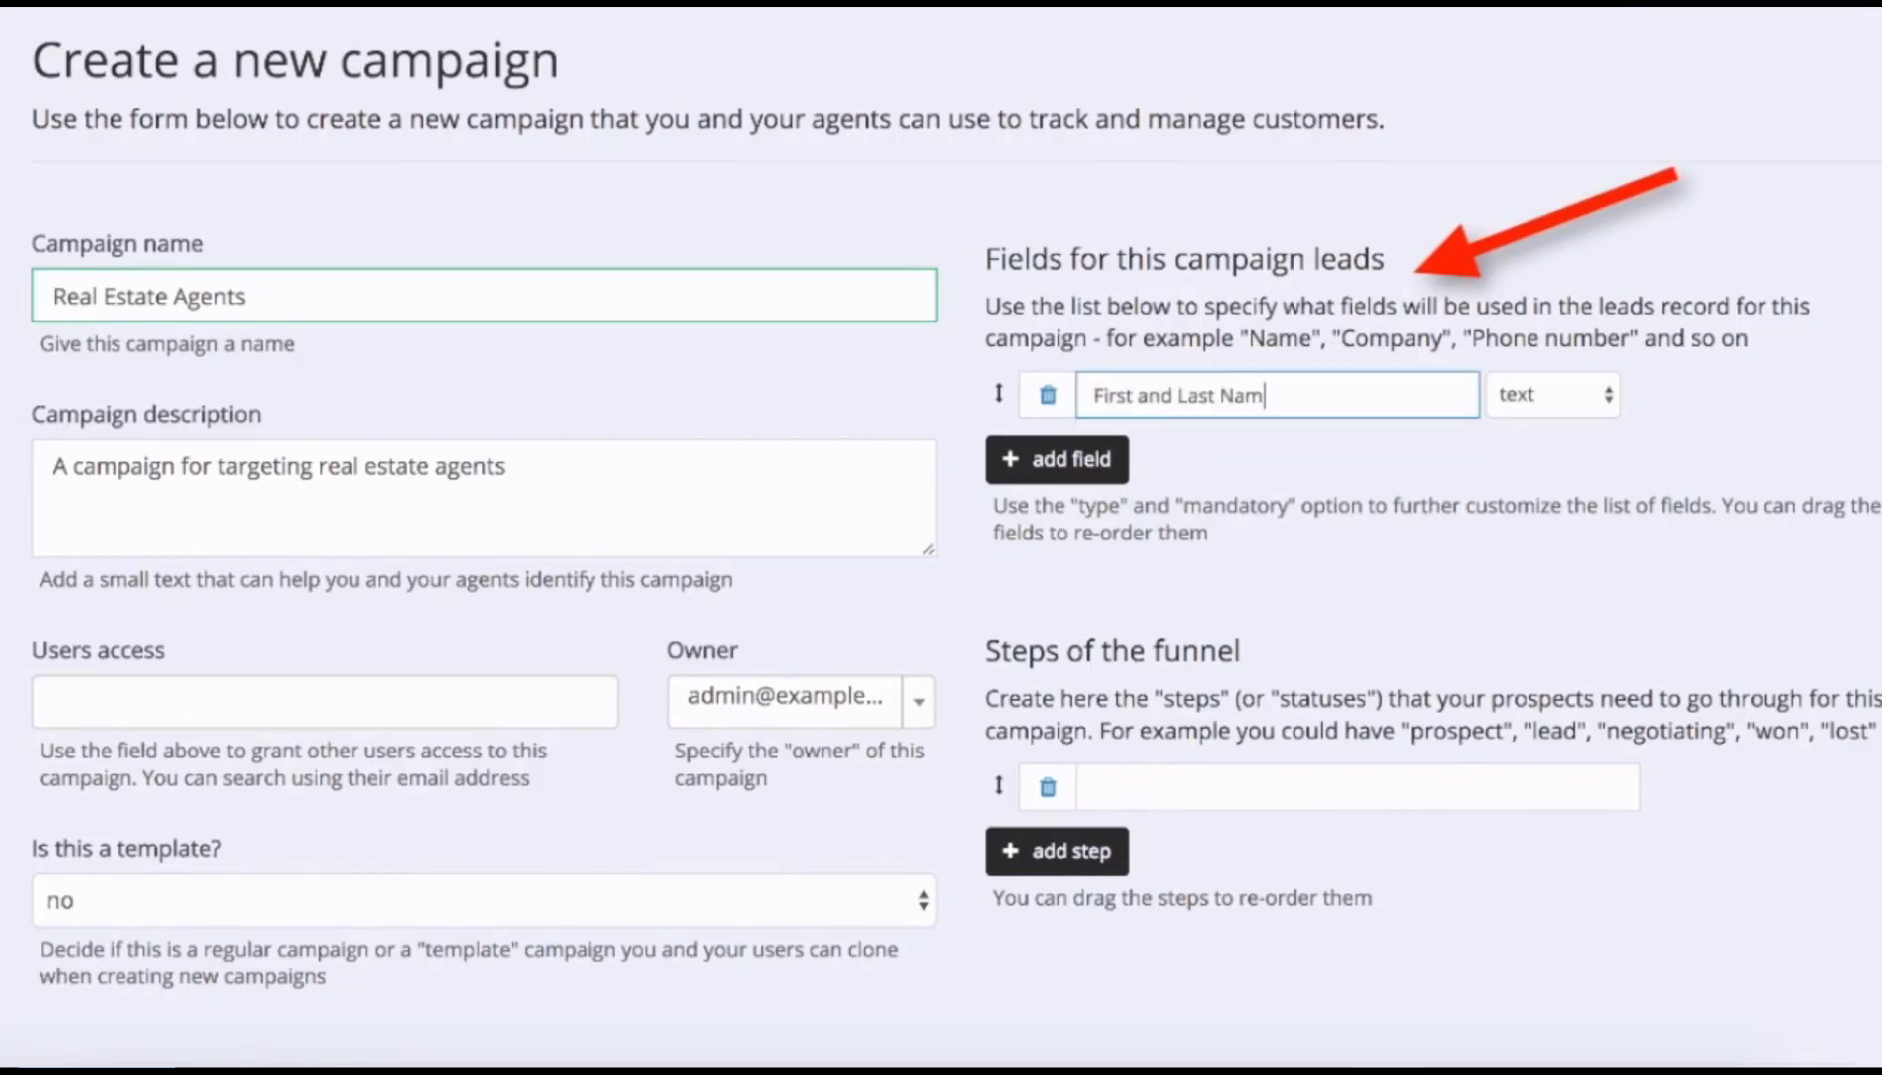
click(1056, 459)
text(Address)
click(1582, 454)
click(1549, 560)
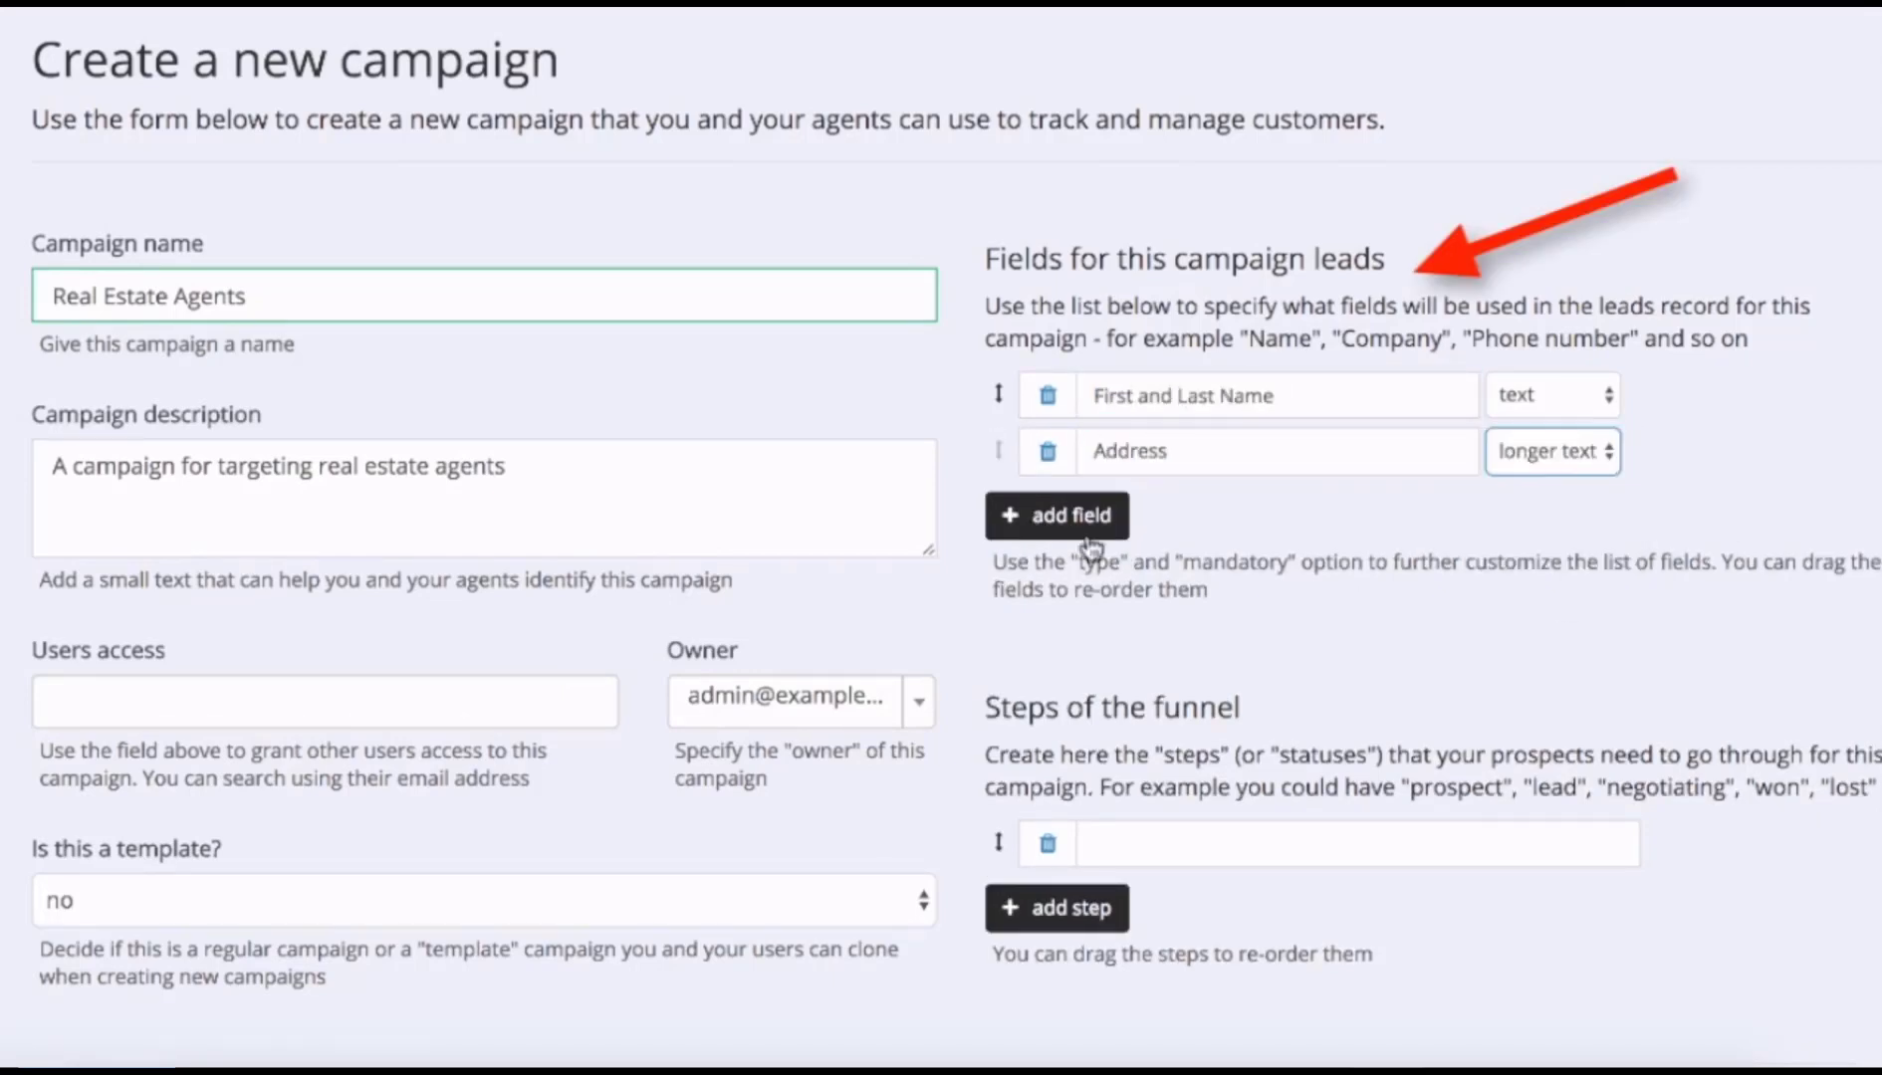
click(1056, 515)
text(Email)
click(1553, 508)
click(1524, 535)
Add lead fields Phone (phone type), Website (URL) and Notes (longer text).
click(1057, 570)
text(Phone)
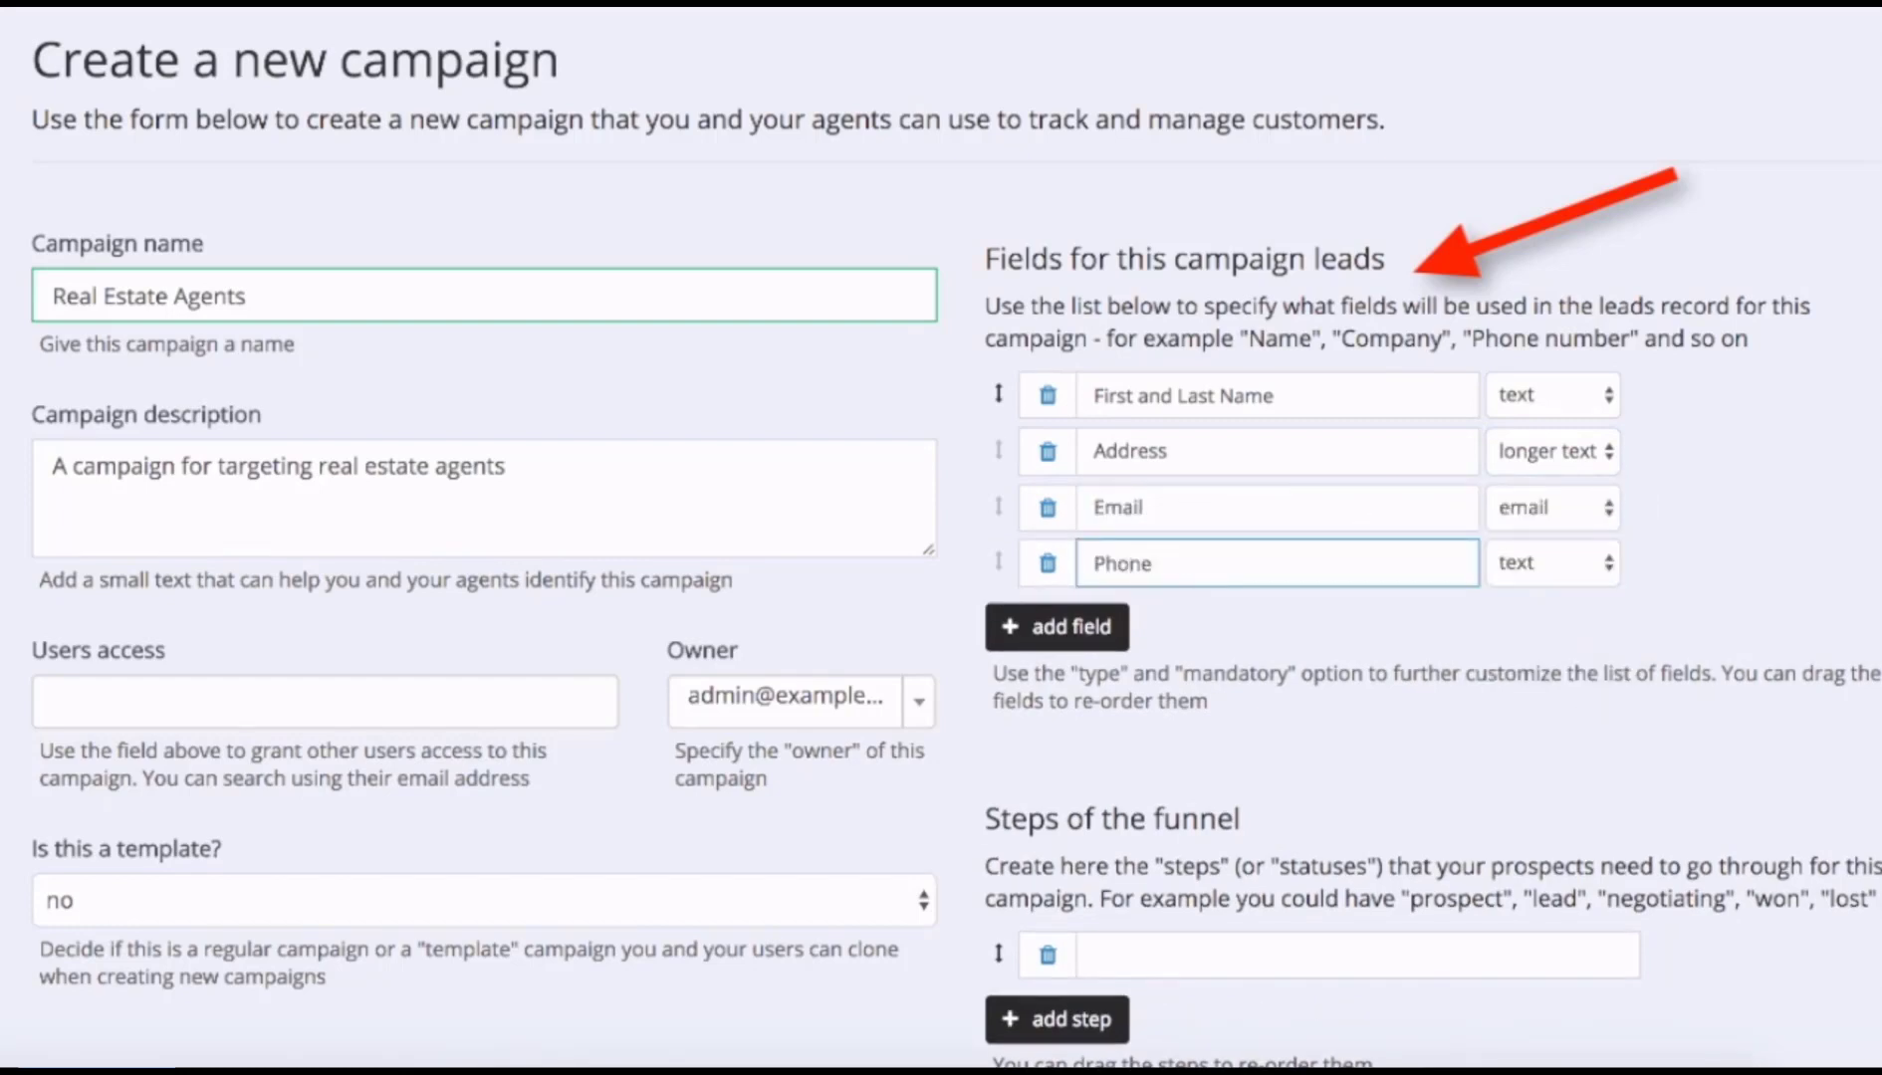
click(1553, 563)
click(1518, 617)
click(1057, 627)
text(Website)
click(1553, 619)
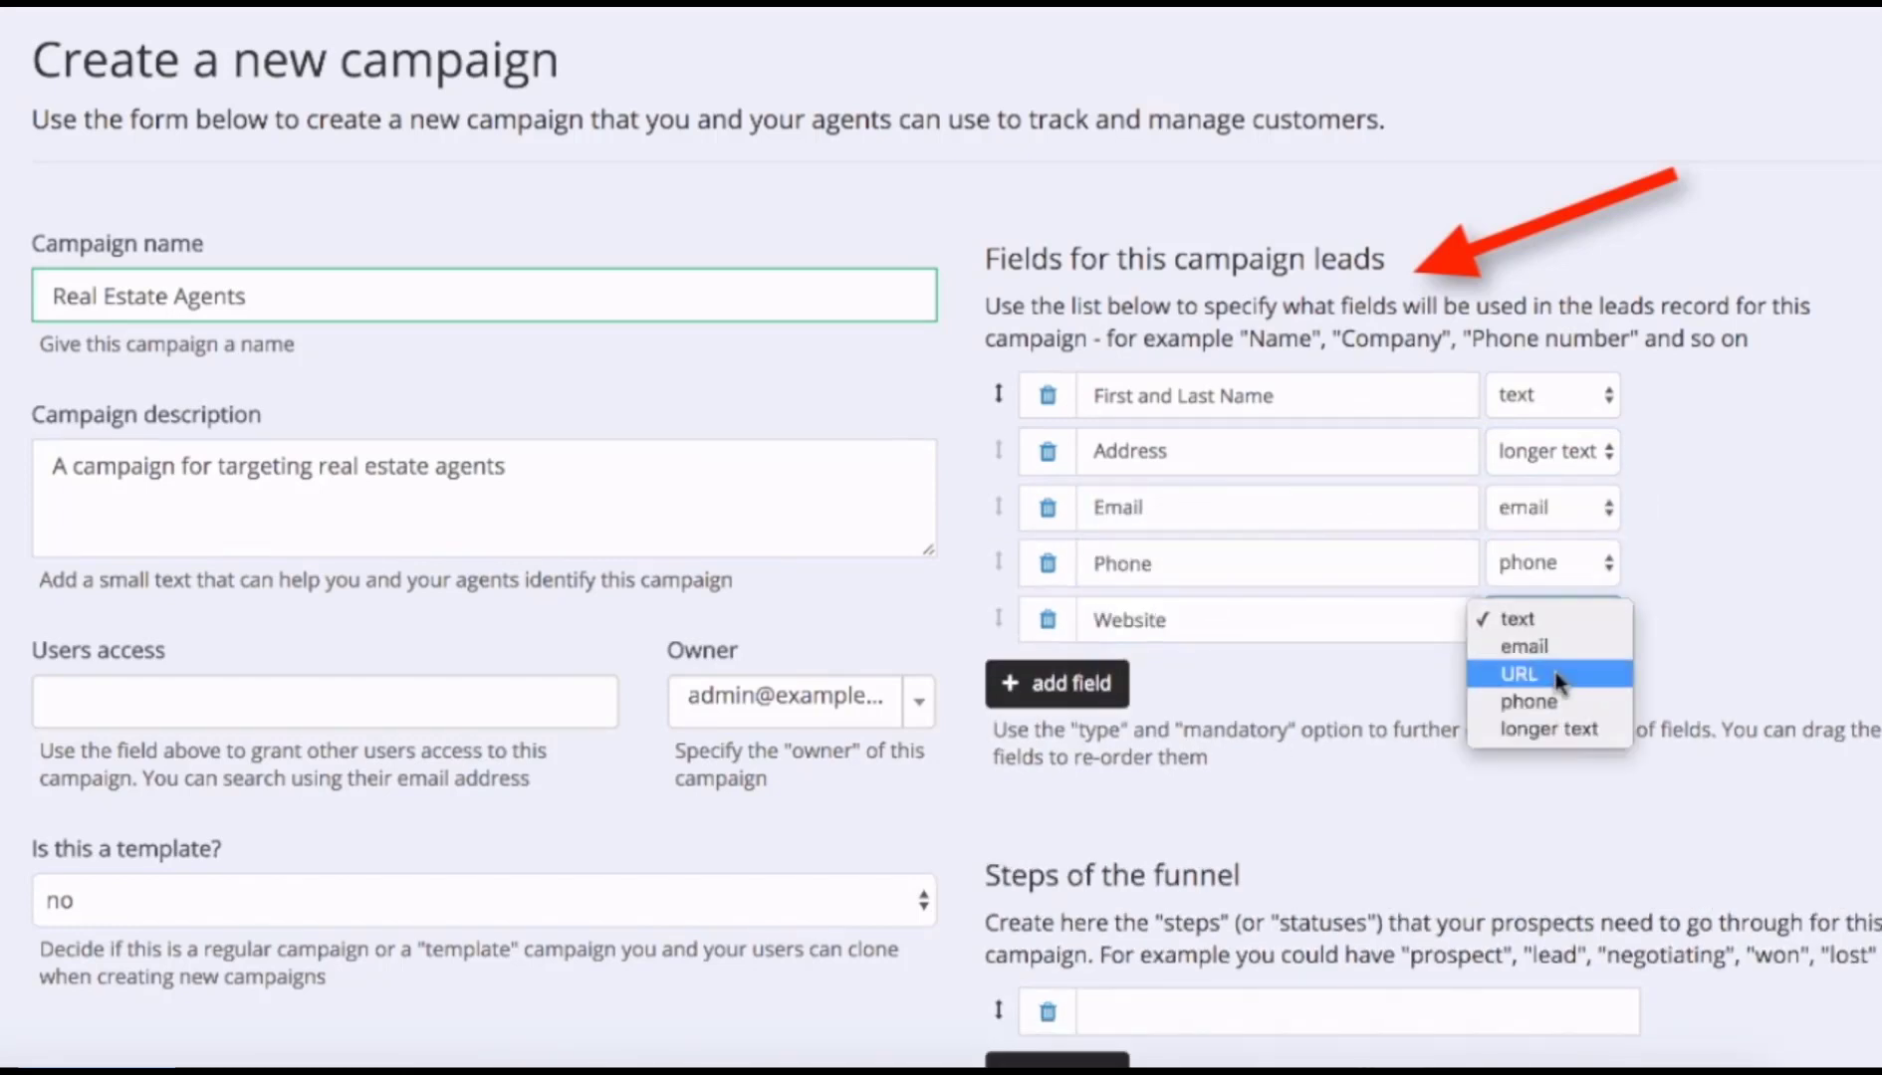
click(1533, 674)
click(1057, 684)
text(Notes)
click(1553, 675)
click(1548, 784)
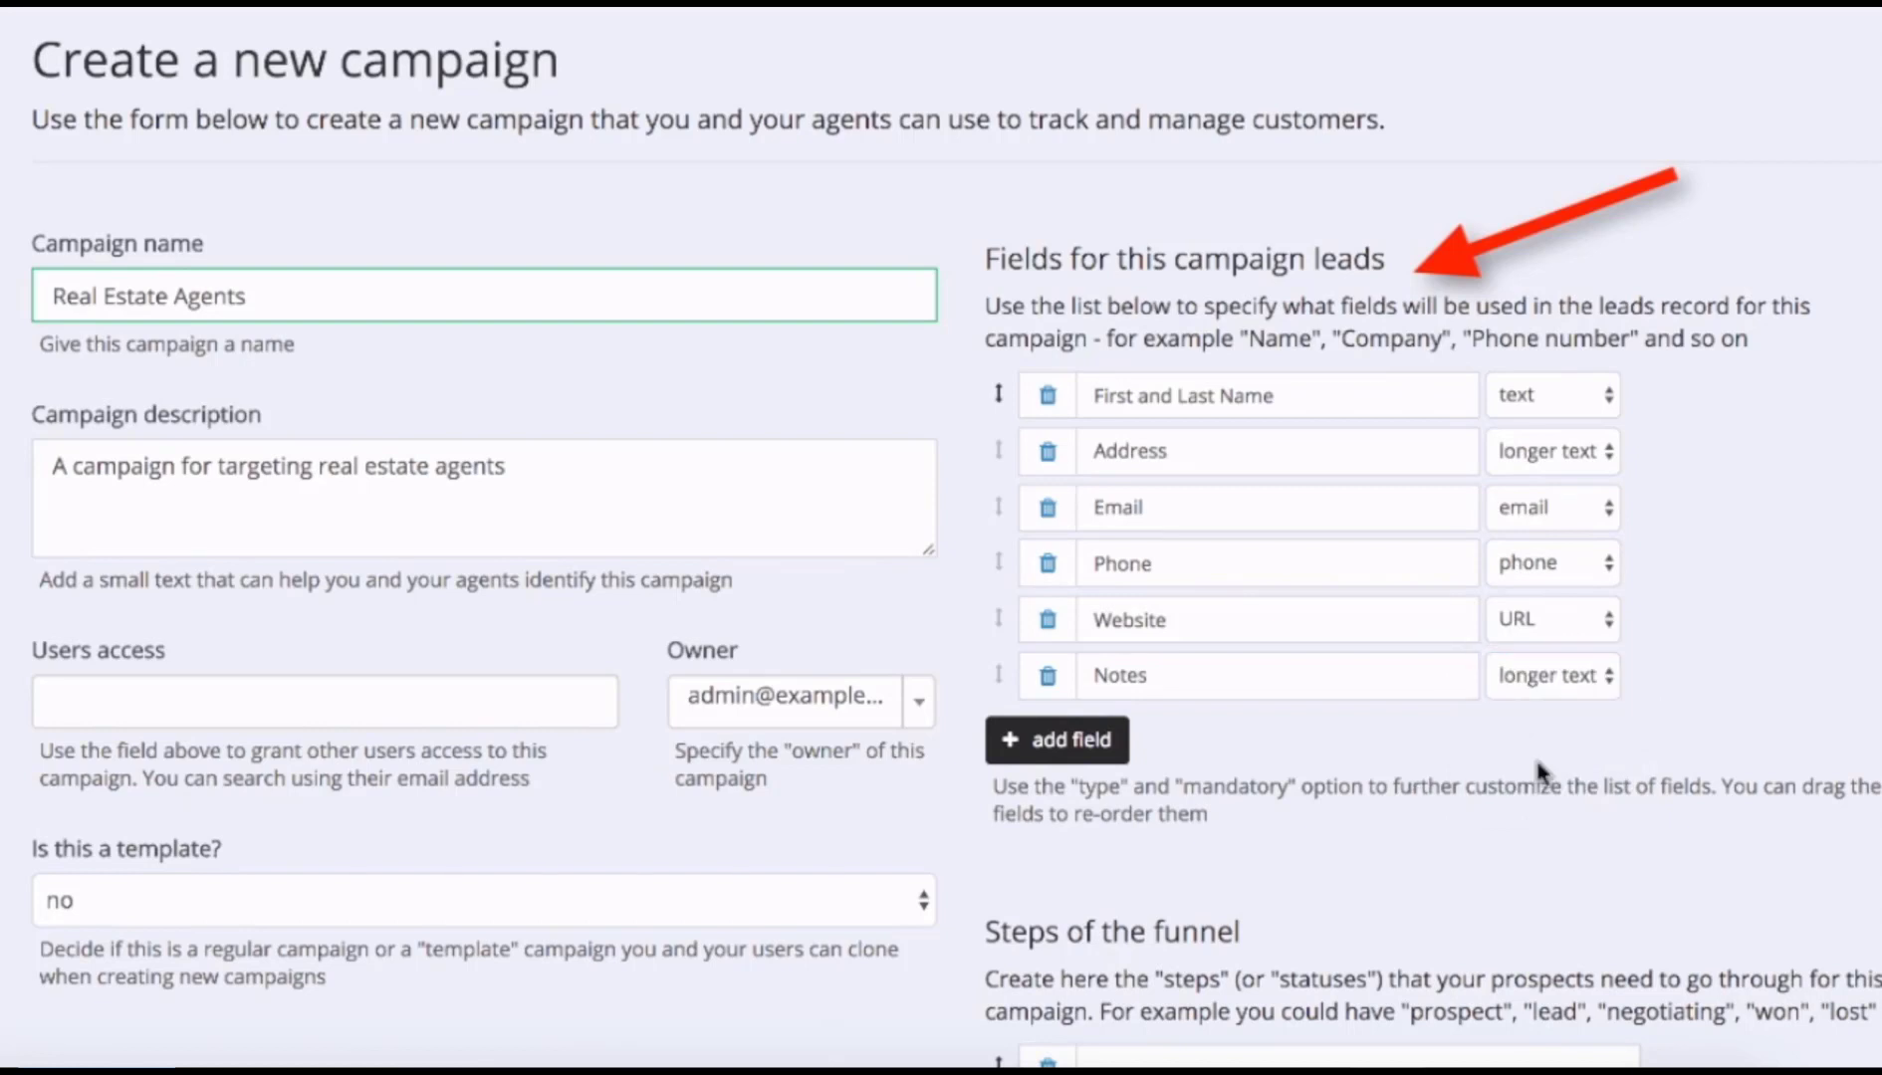
scroll(1553, 787, down, 5)
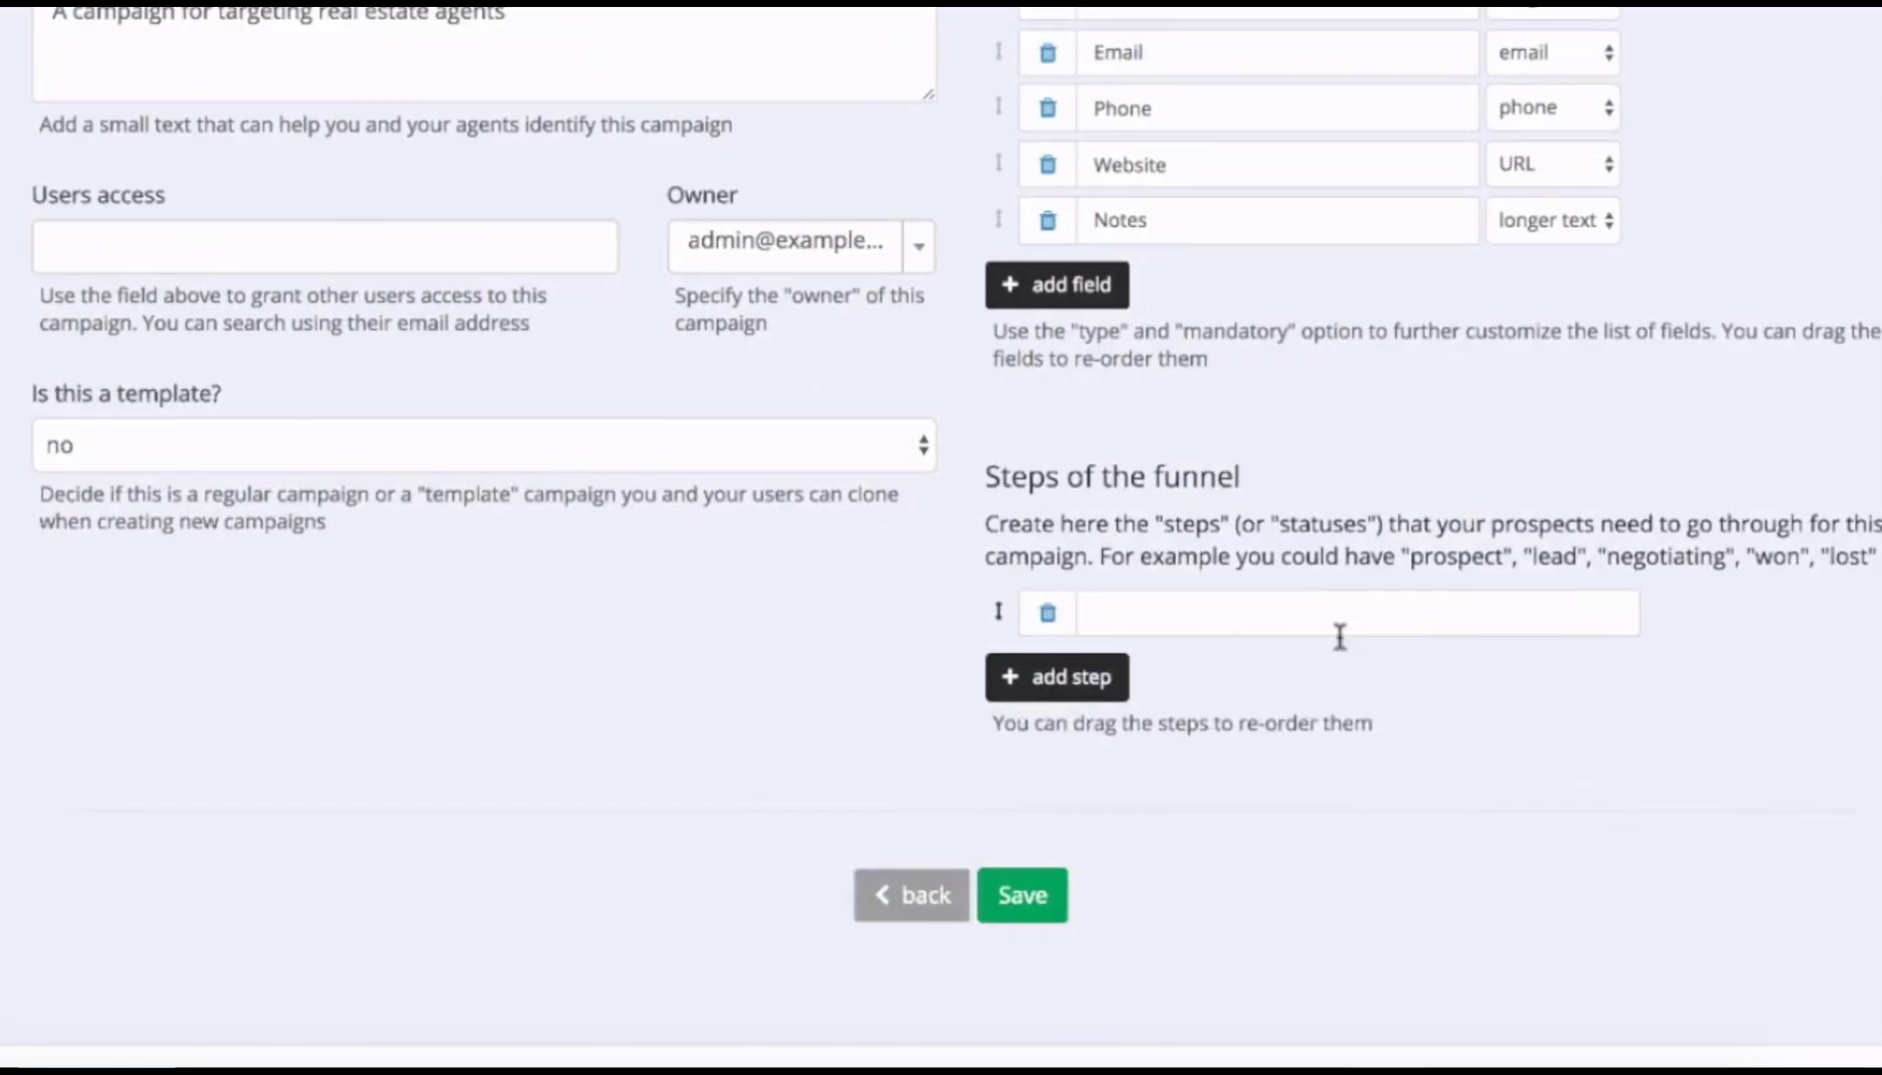
Enter the first funnel steps: Prospect, Lead, Interested and Hot.
click(1333, 615)
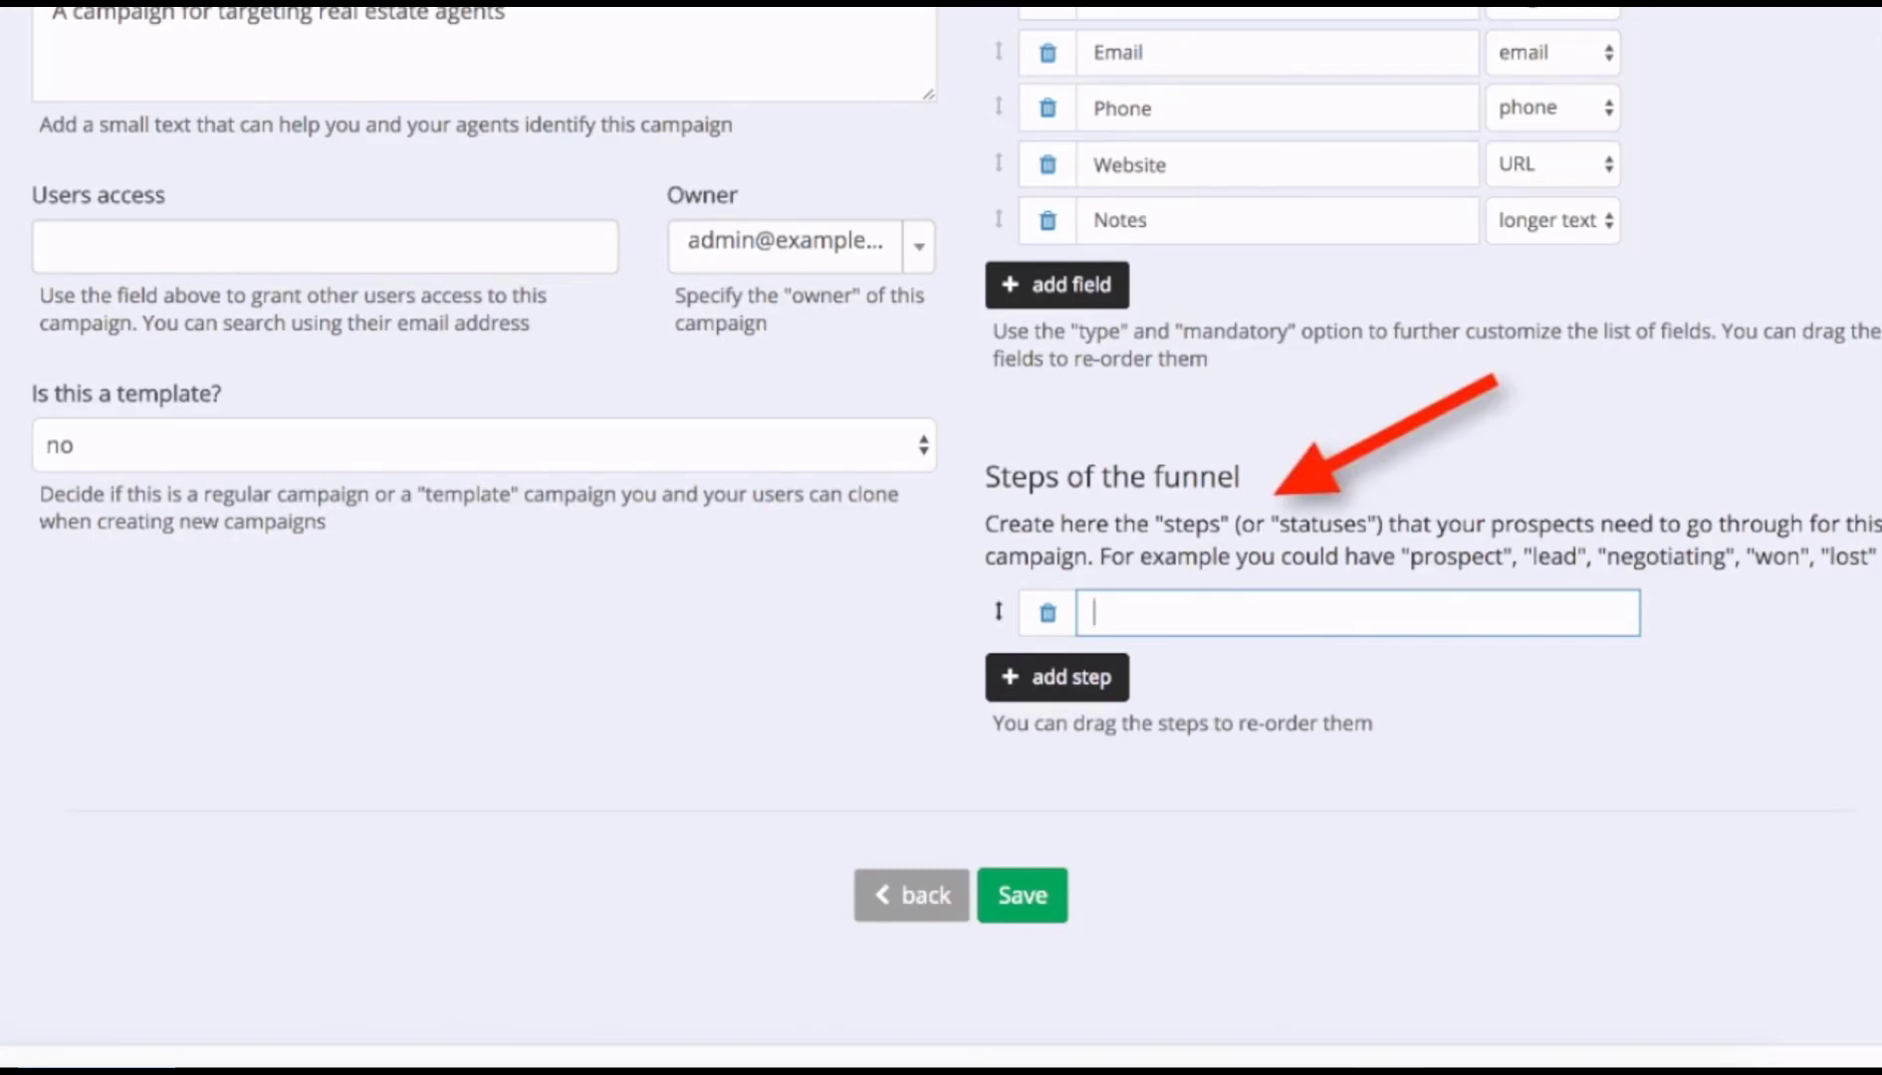
text(Prosp)
key(Down)
key(Return)
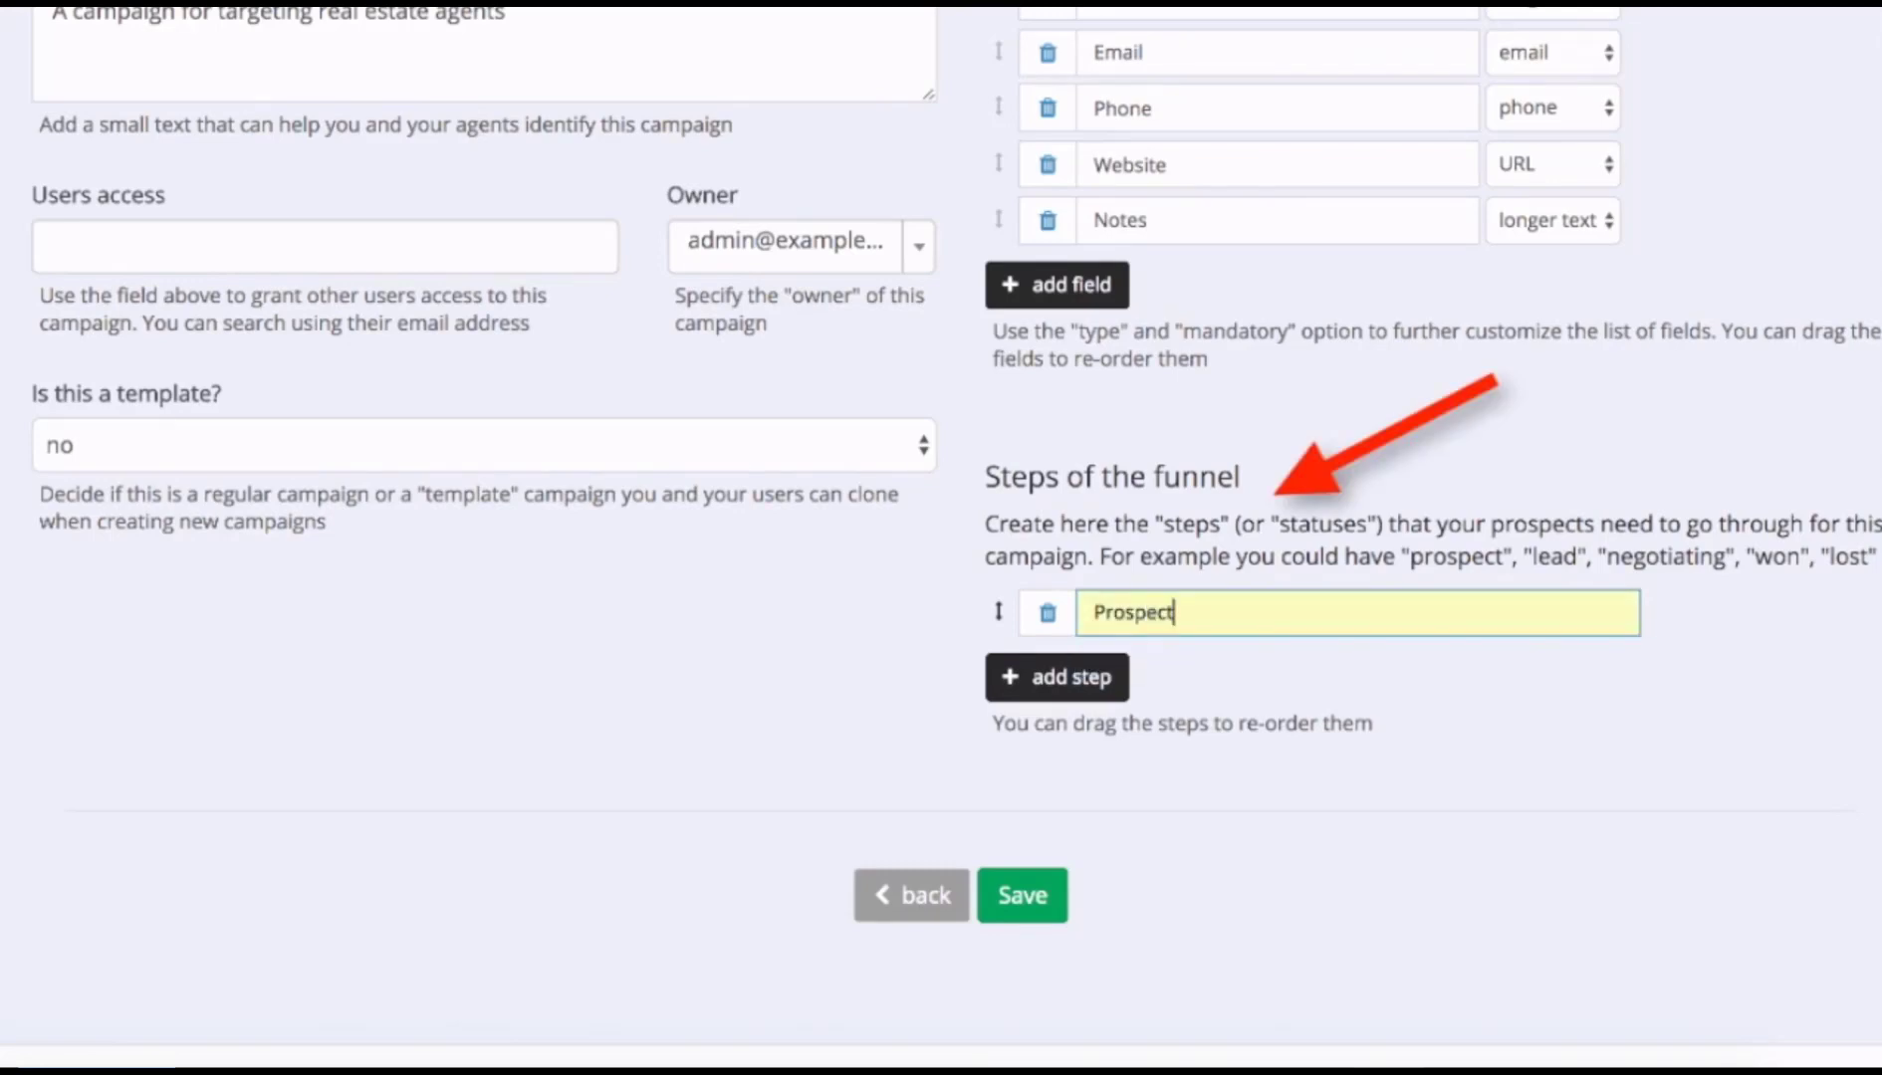
click(1093, 676)
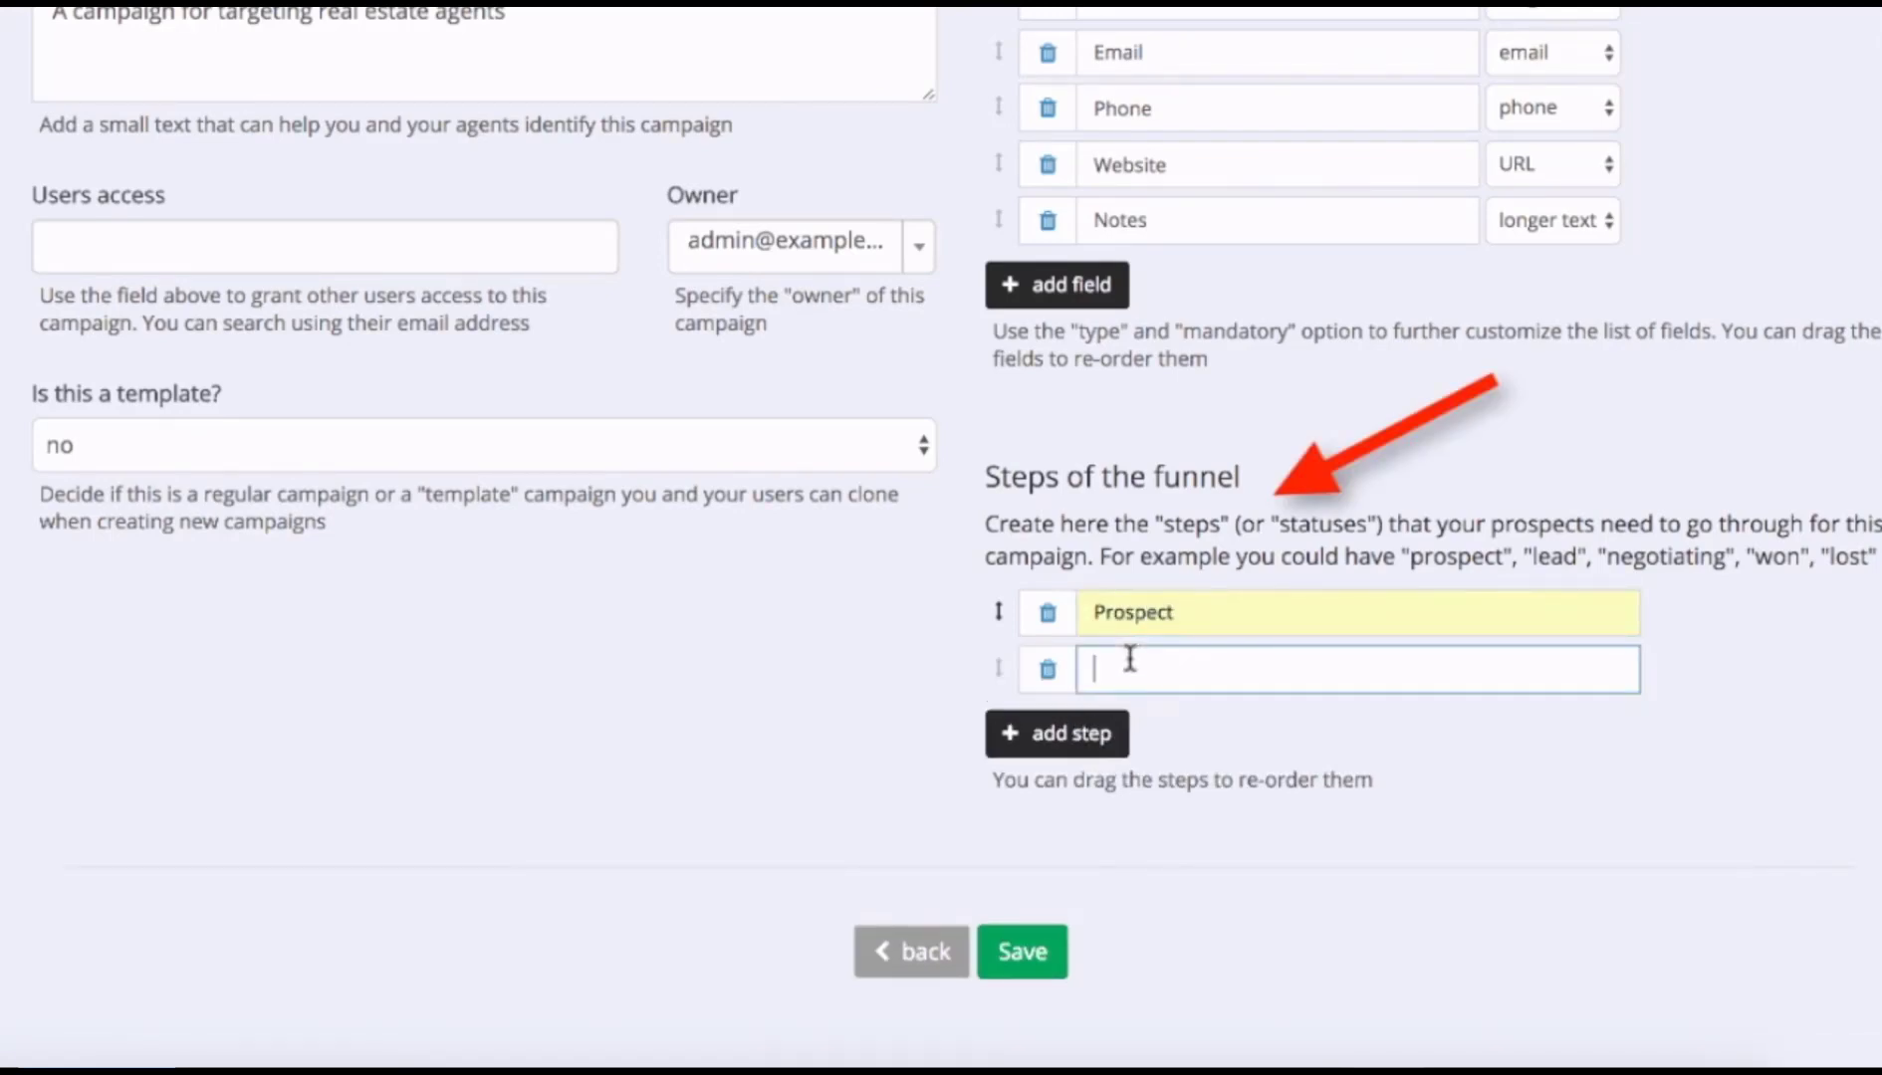
text(Lead)
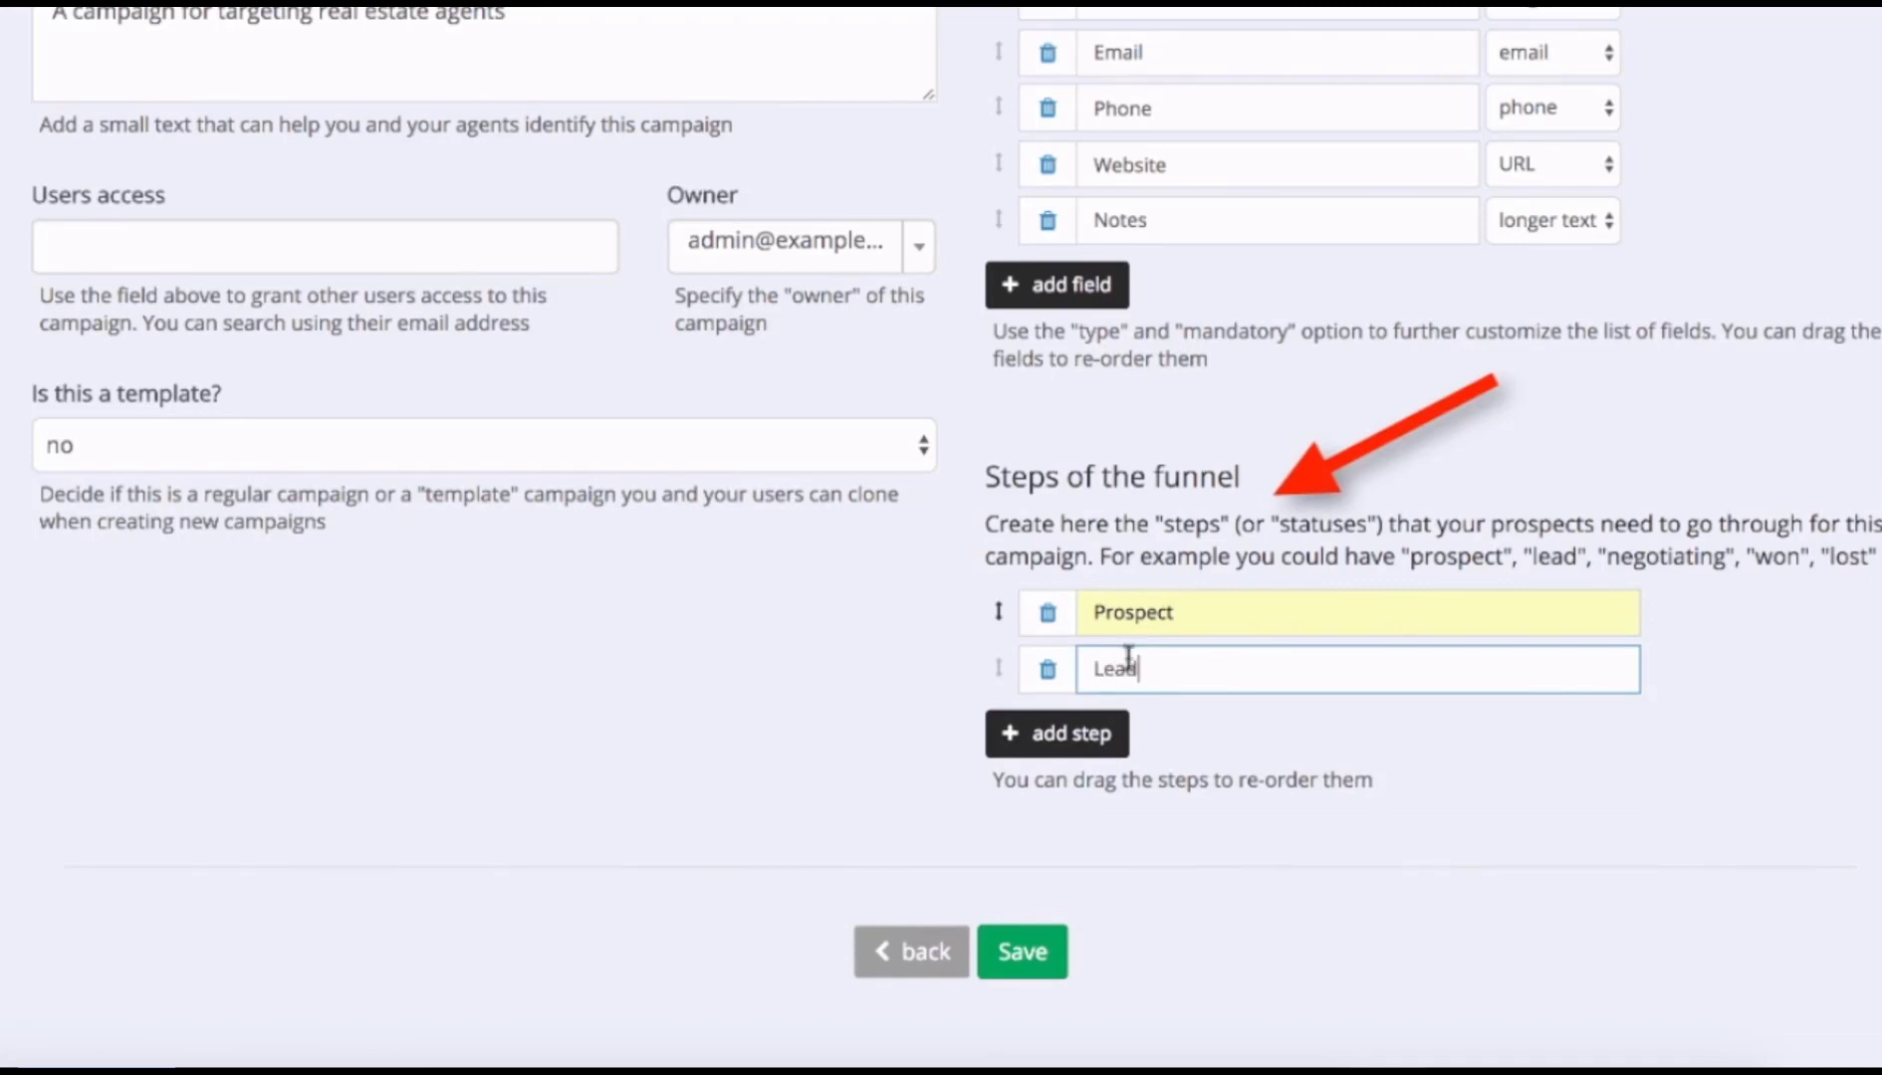
click(1085, 734)
text(I)
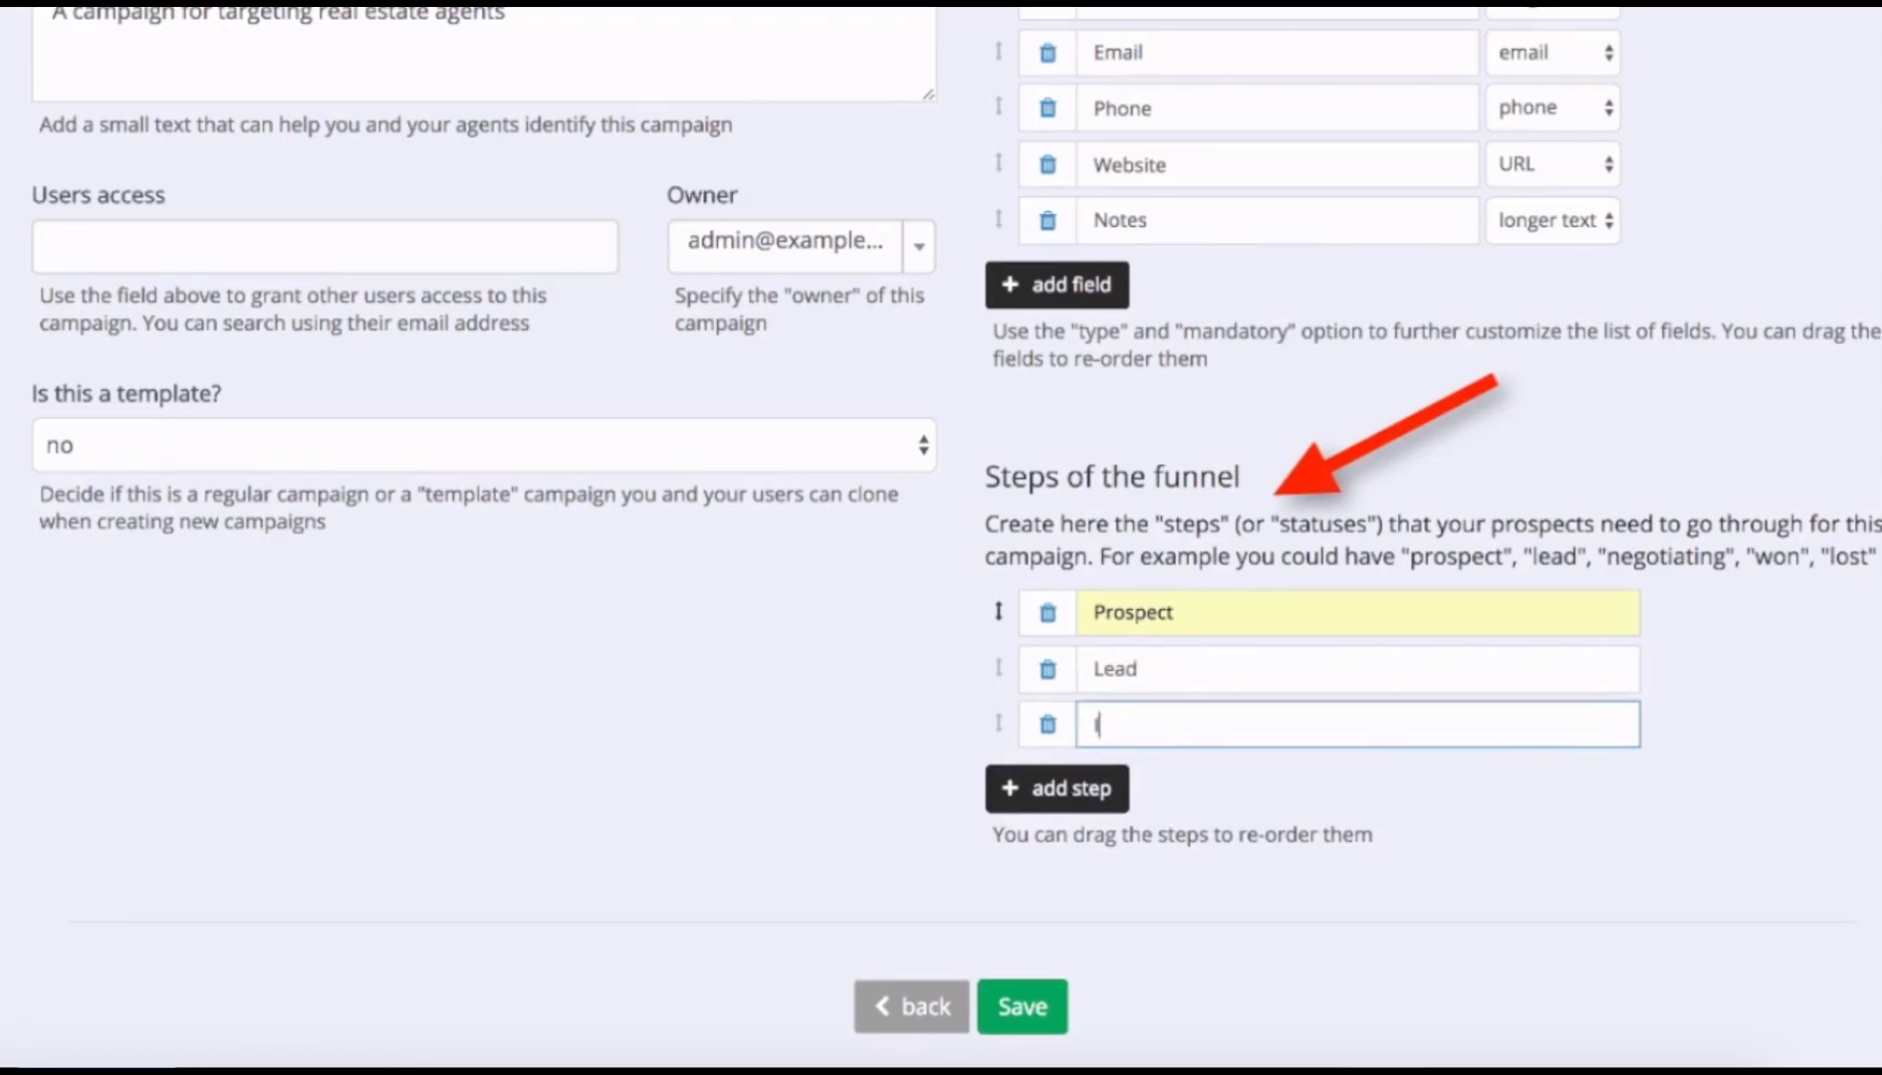
text(nterested)
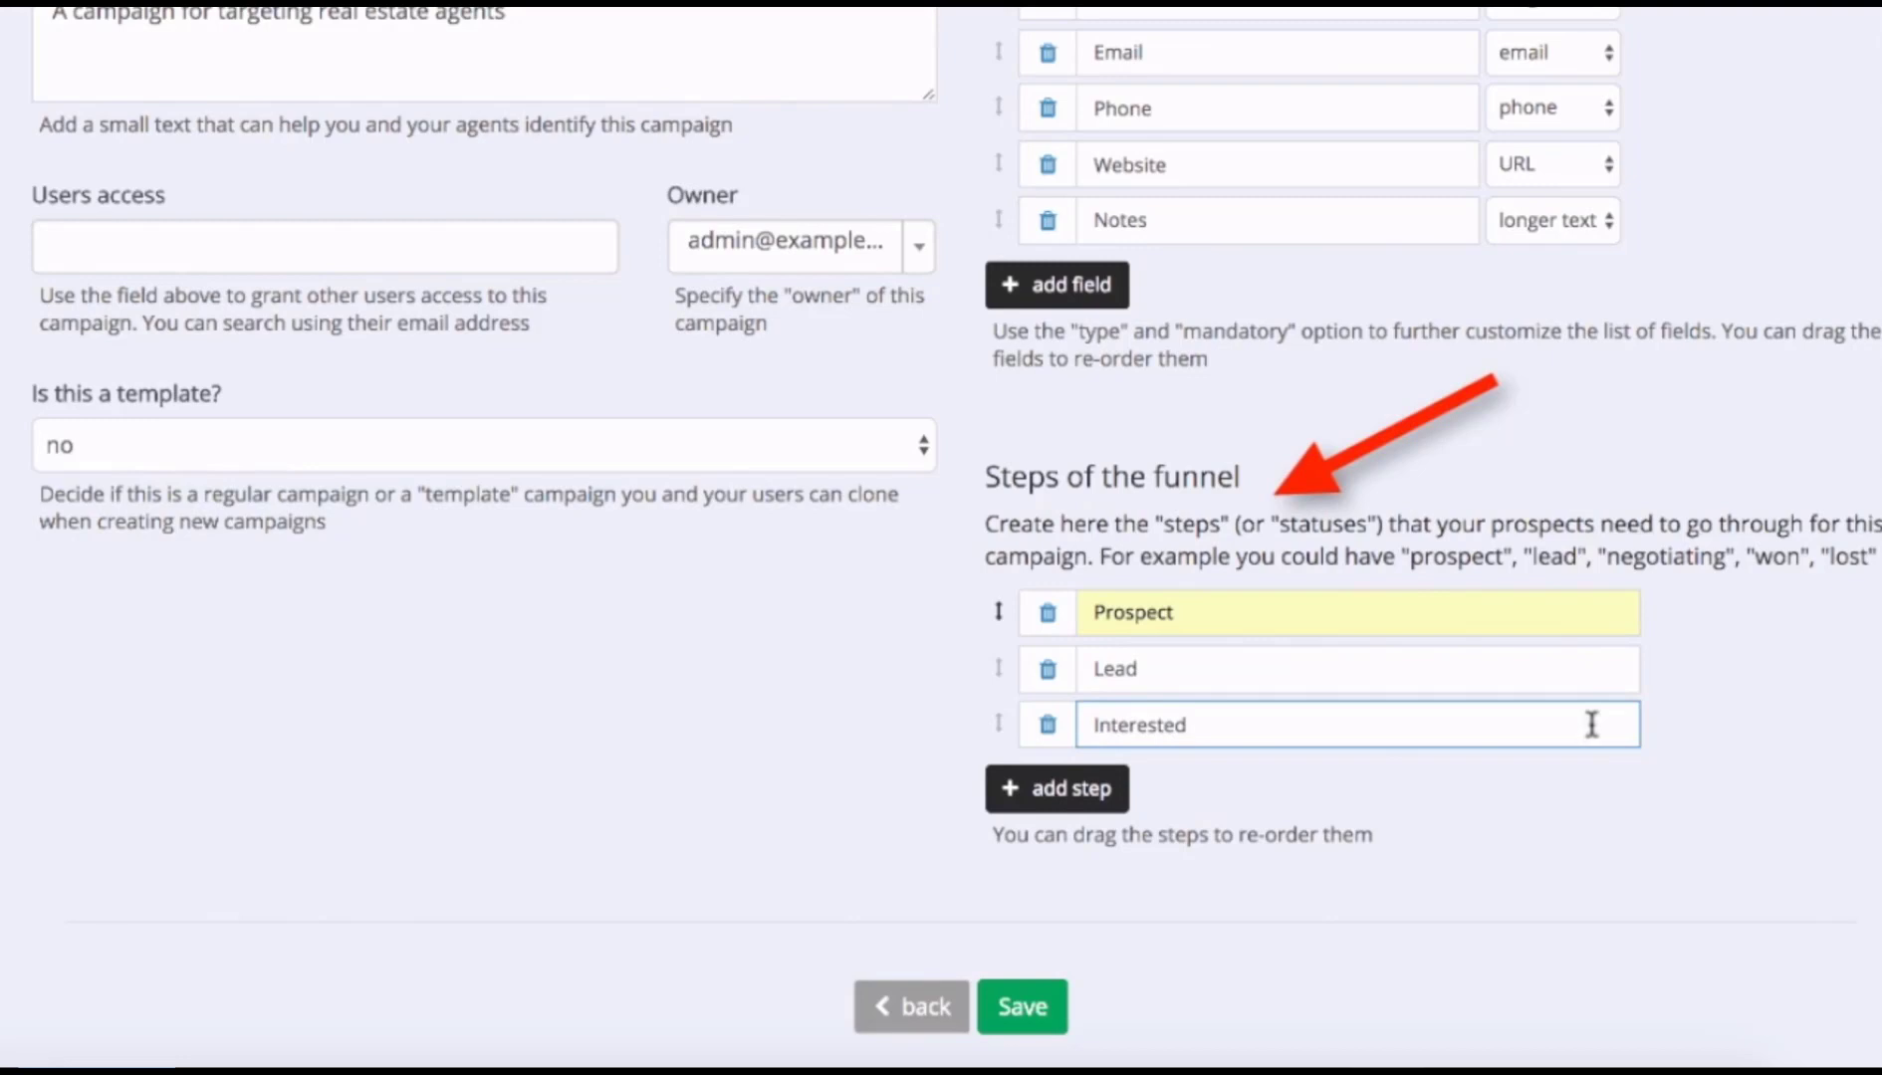
click(1096, 796)
text(Hot)
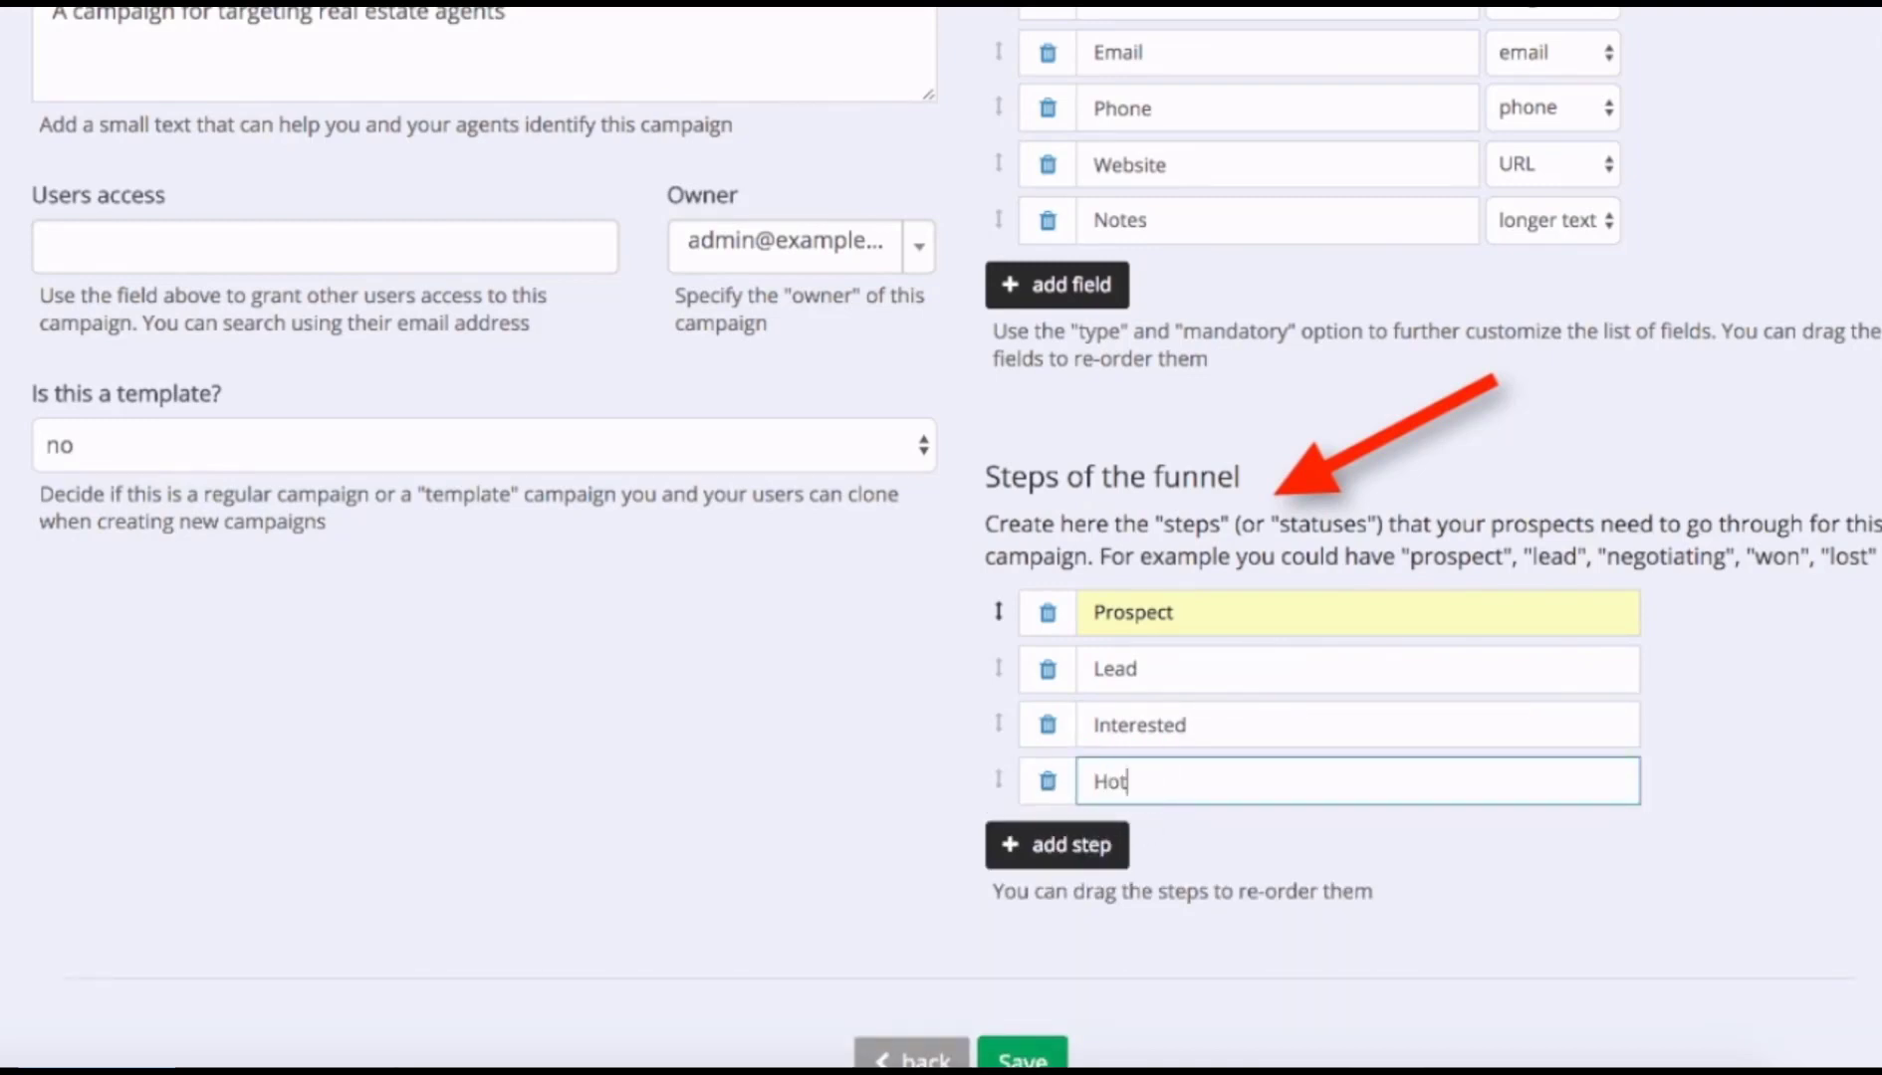
Add the funnel steps Won! and Lost, then save the campaign.
click(1096, 844)
click(1162, 846)
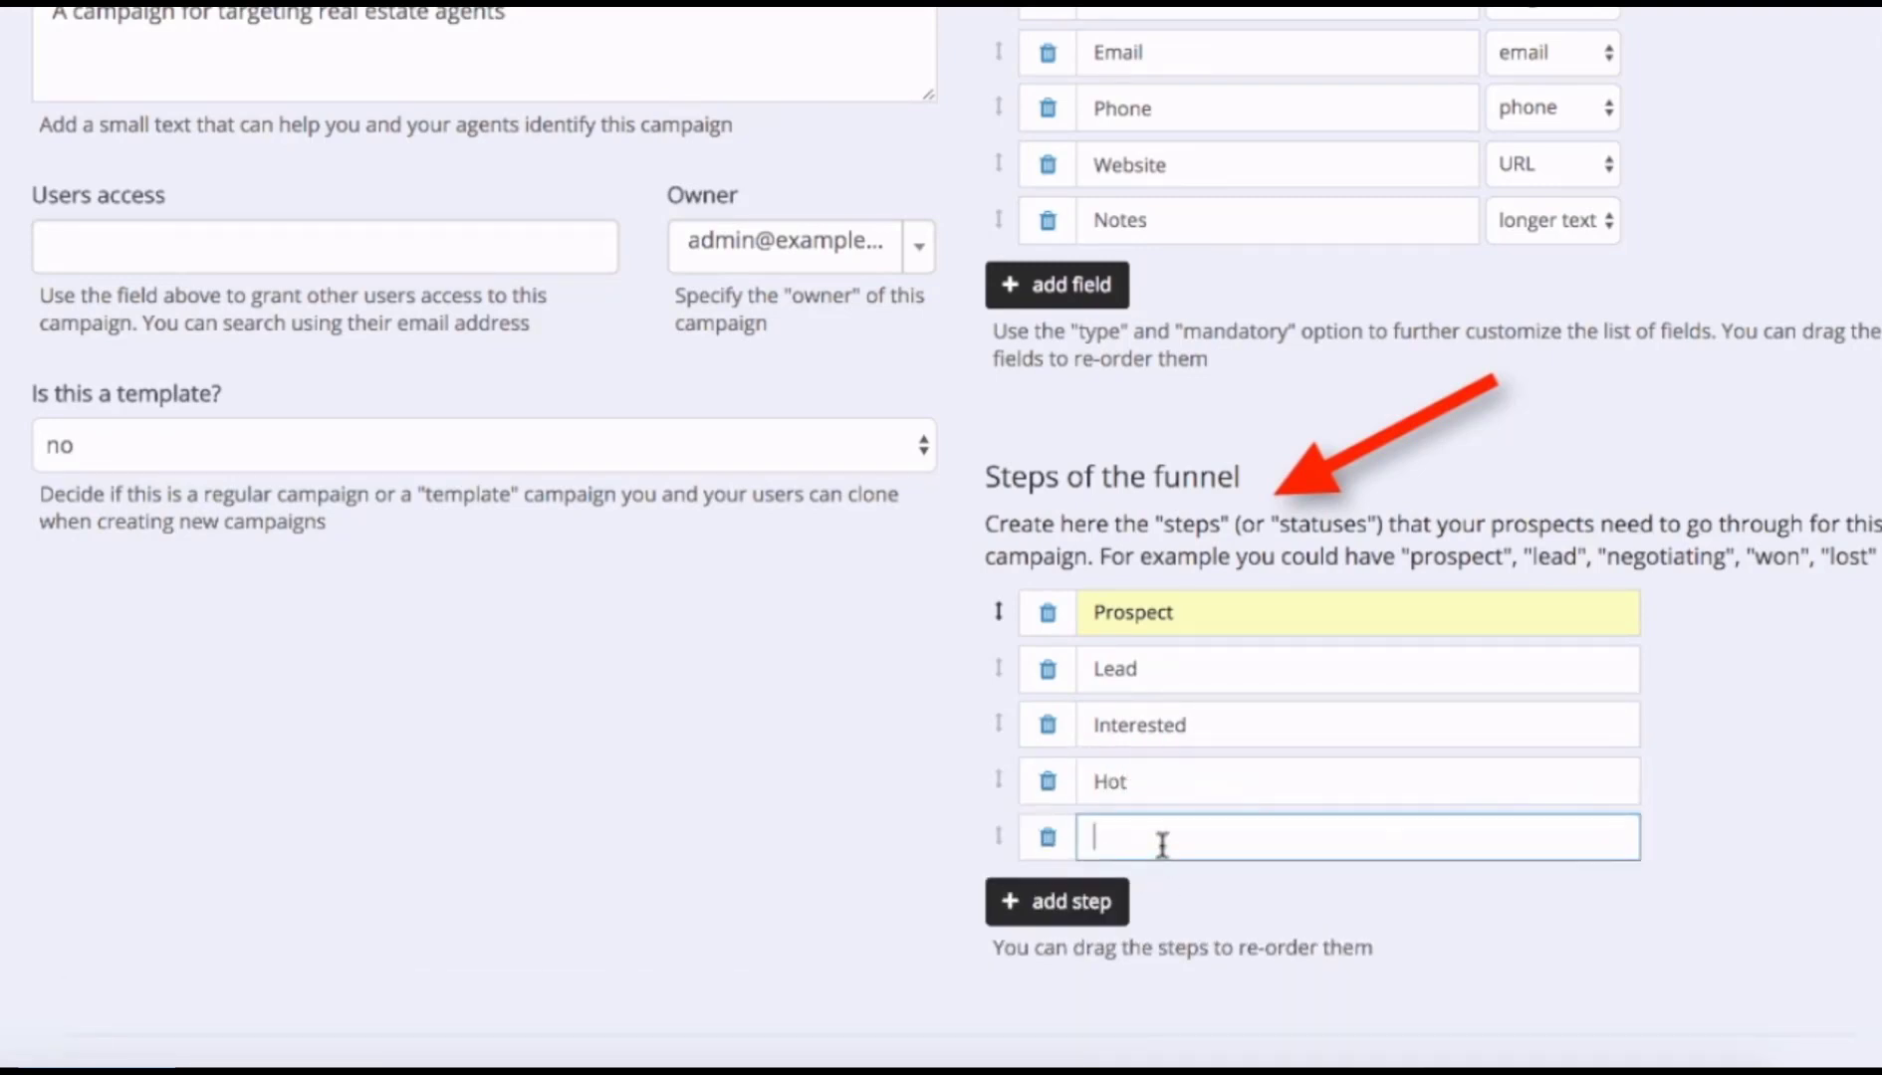
text(Won)
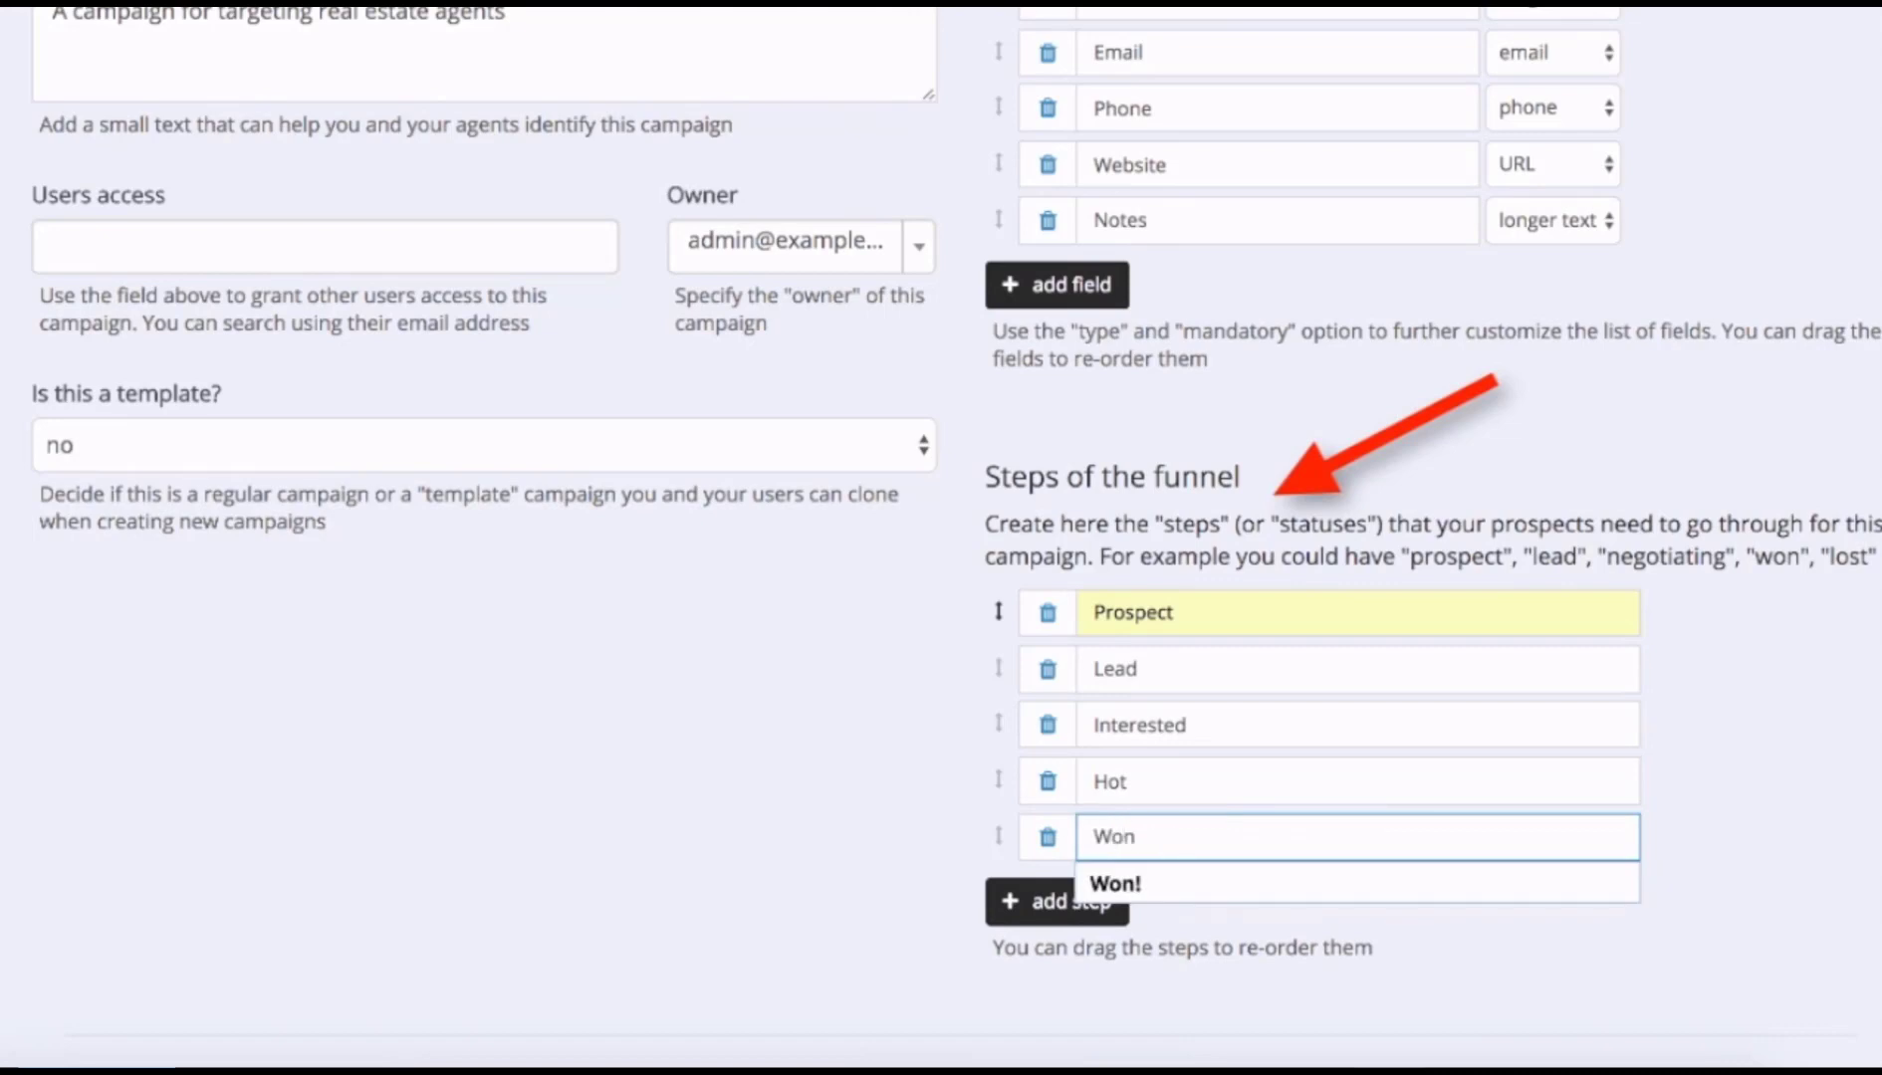
text(!)
key(Tab)
click(1093, 912)
click(1127, 895)
text(Lost)
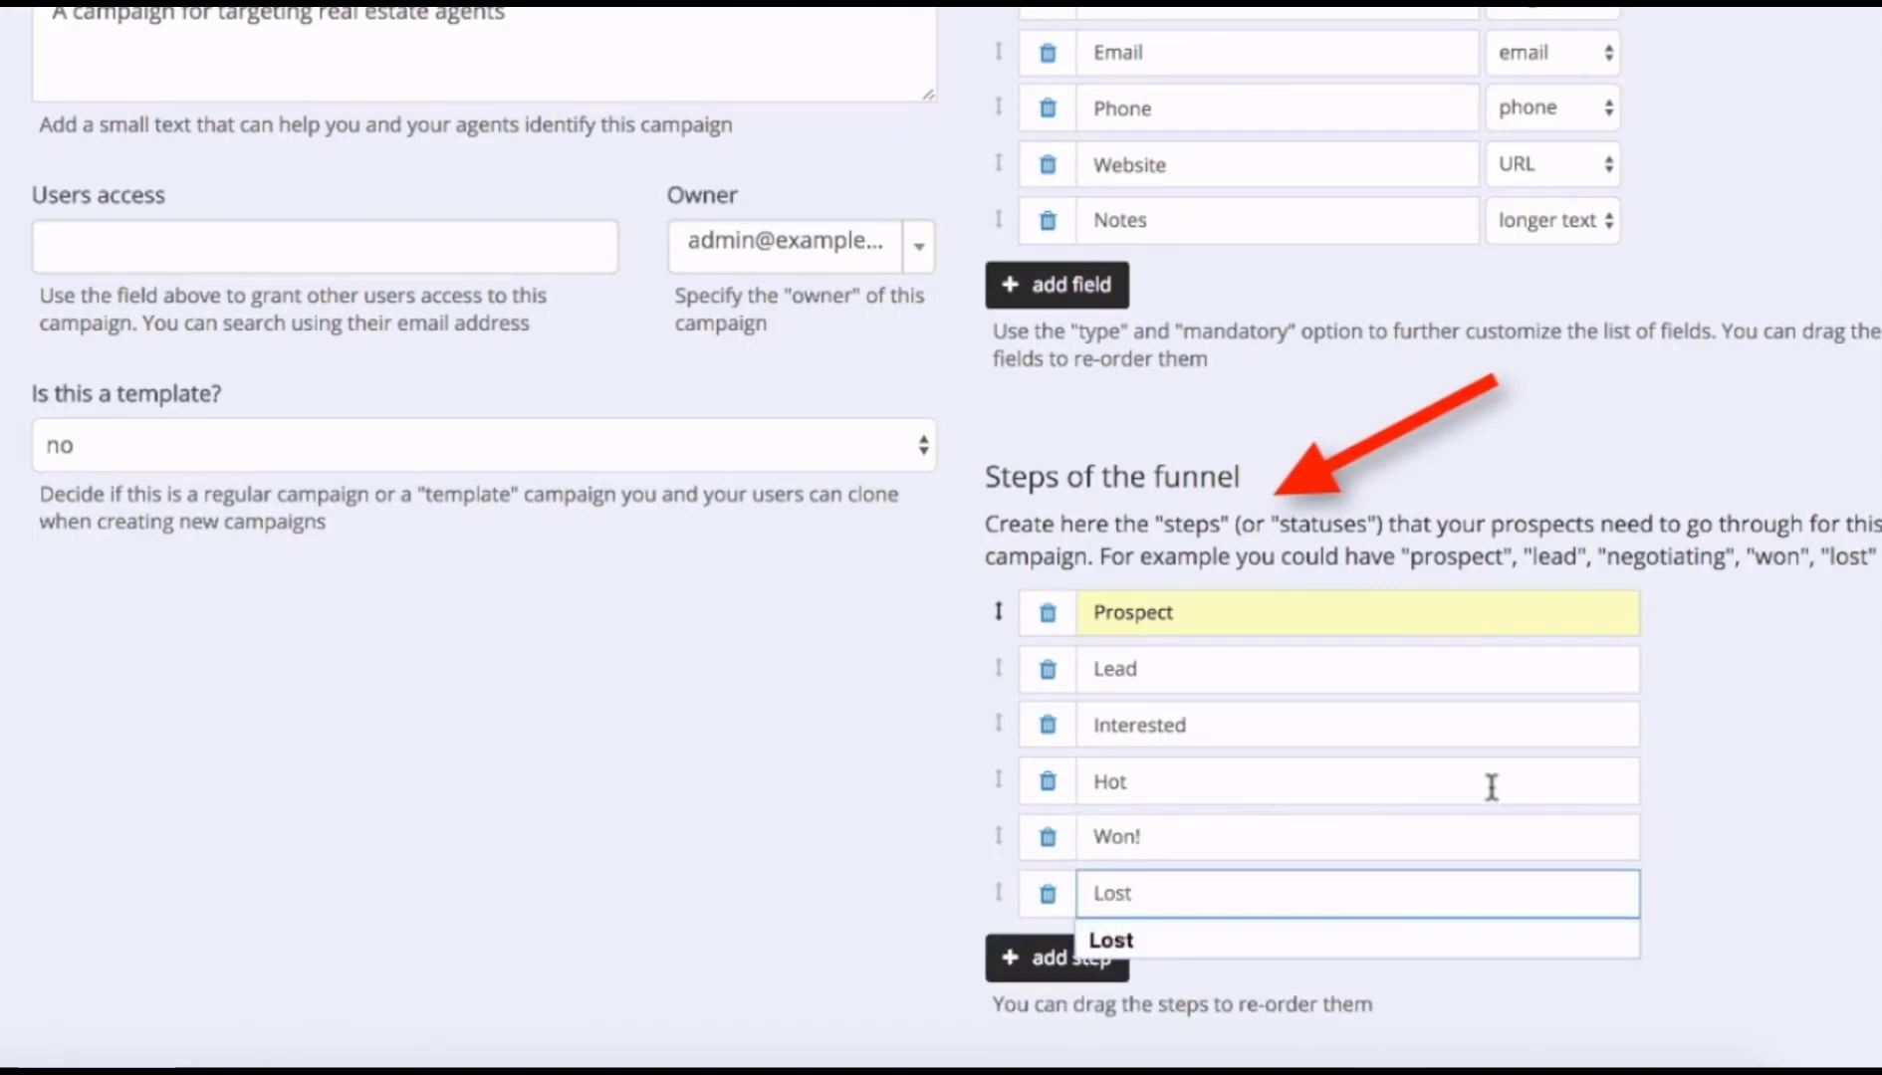
click(1724, 761)
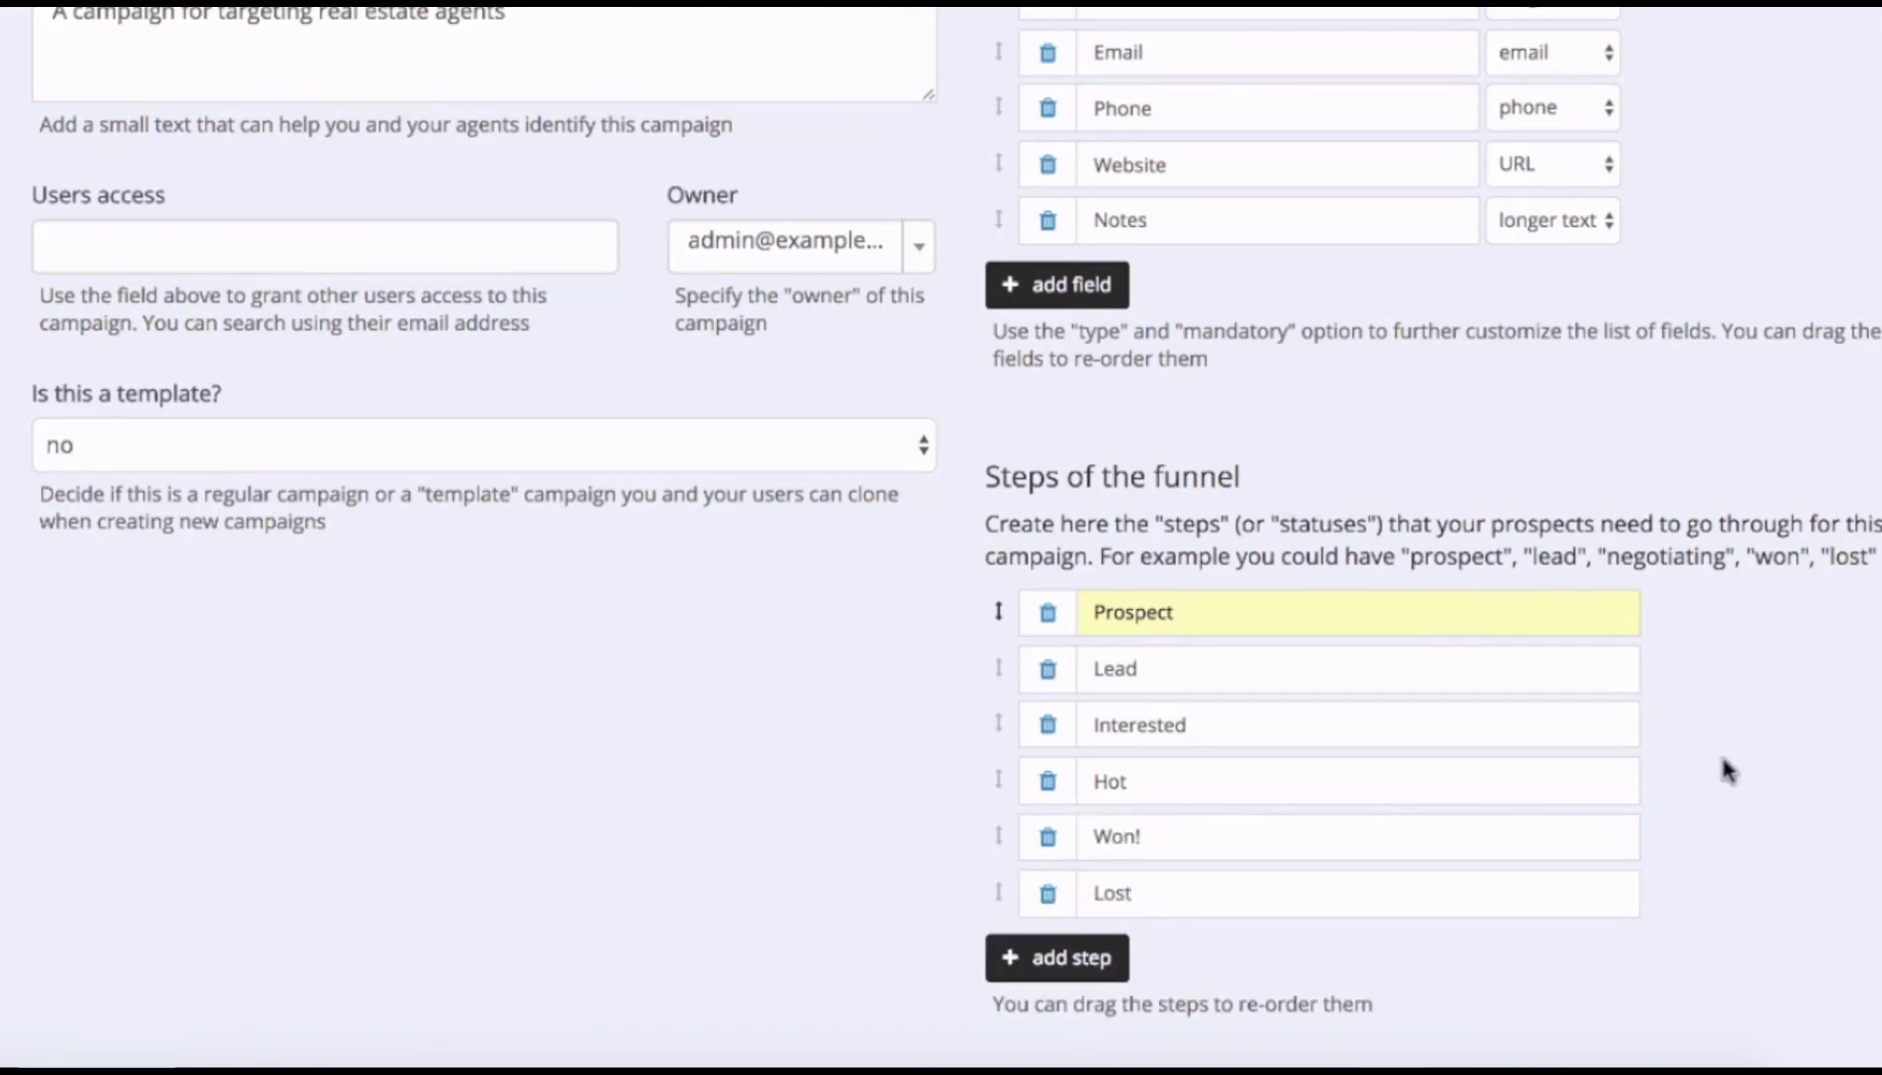
scroll(1723, 762, down, 3)
click(1019, 897)
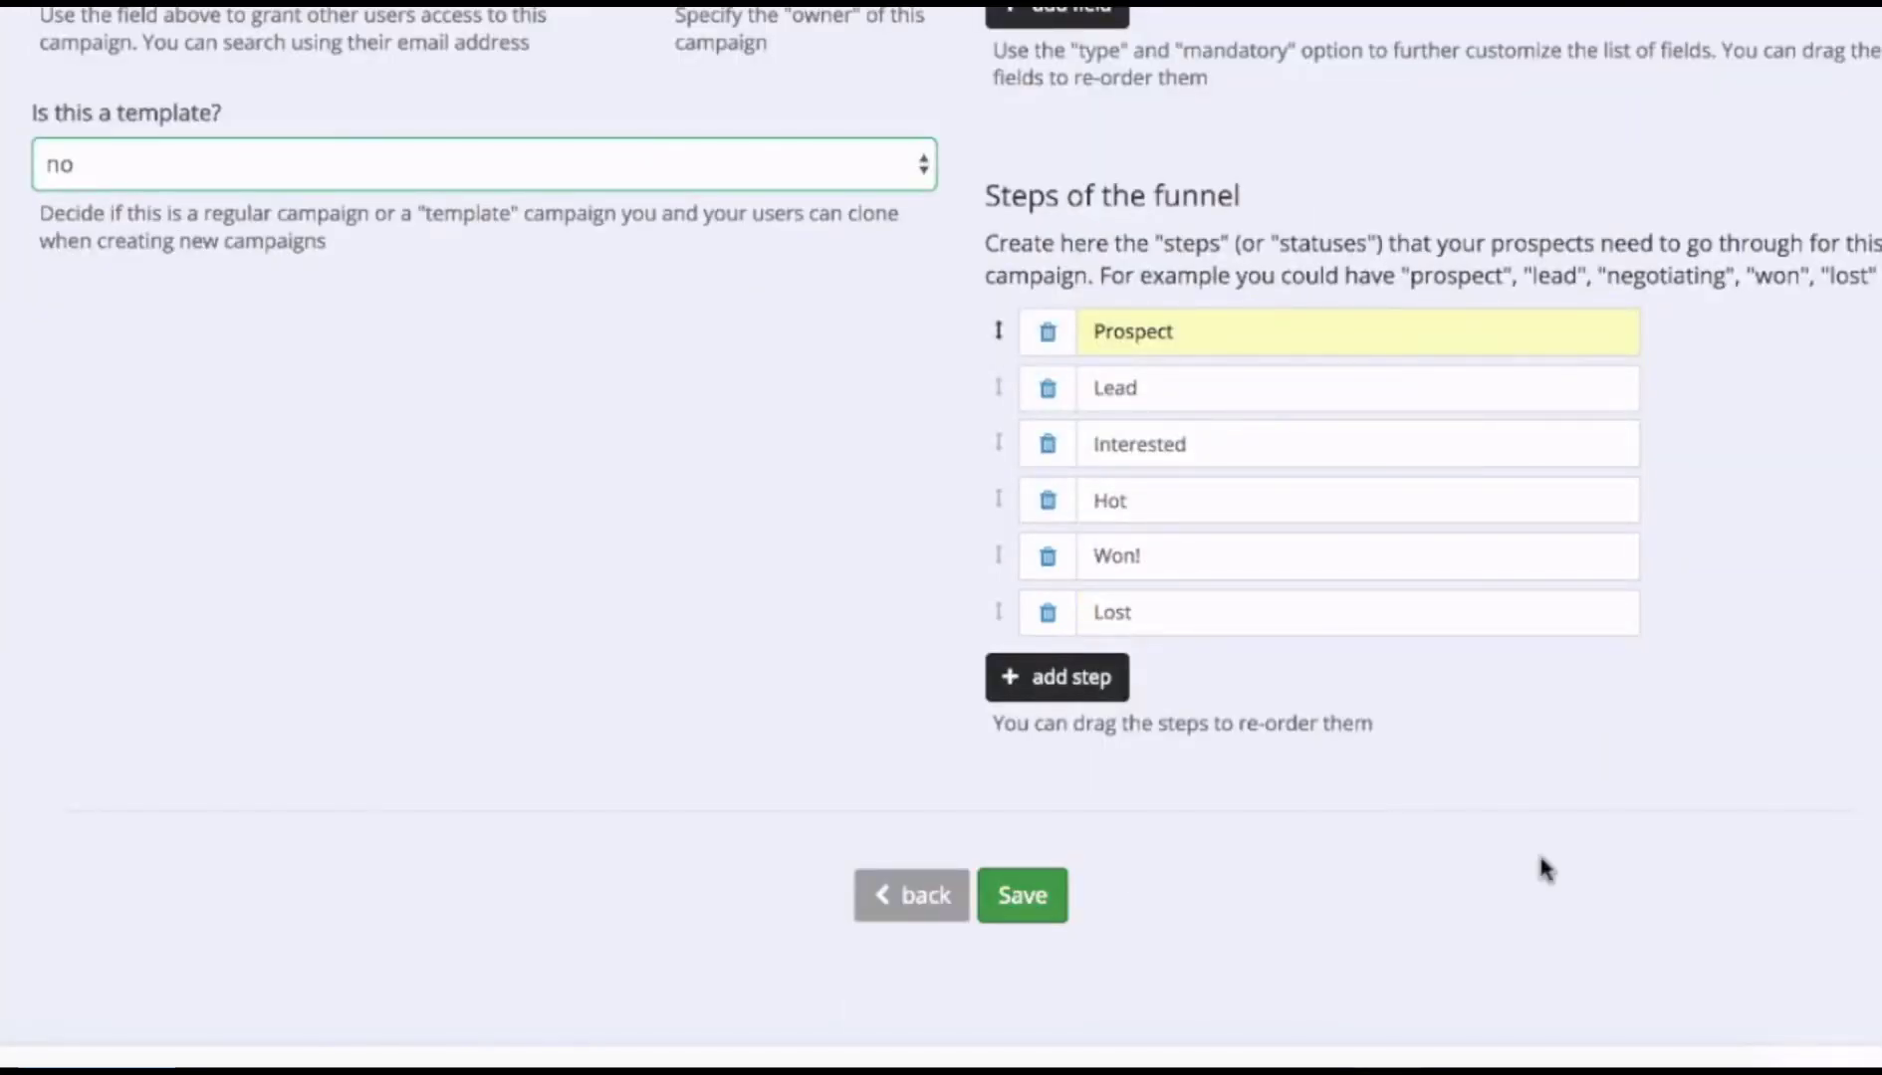
scroll(1539, 839, down, 7)
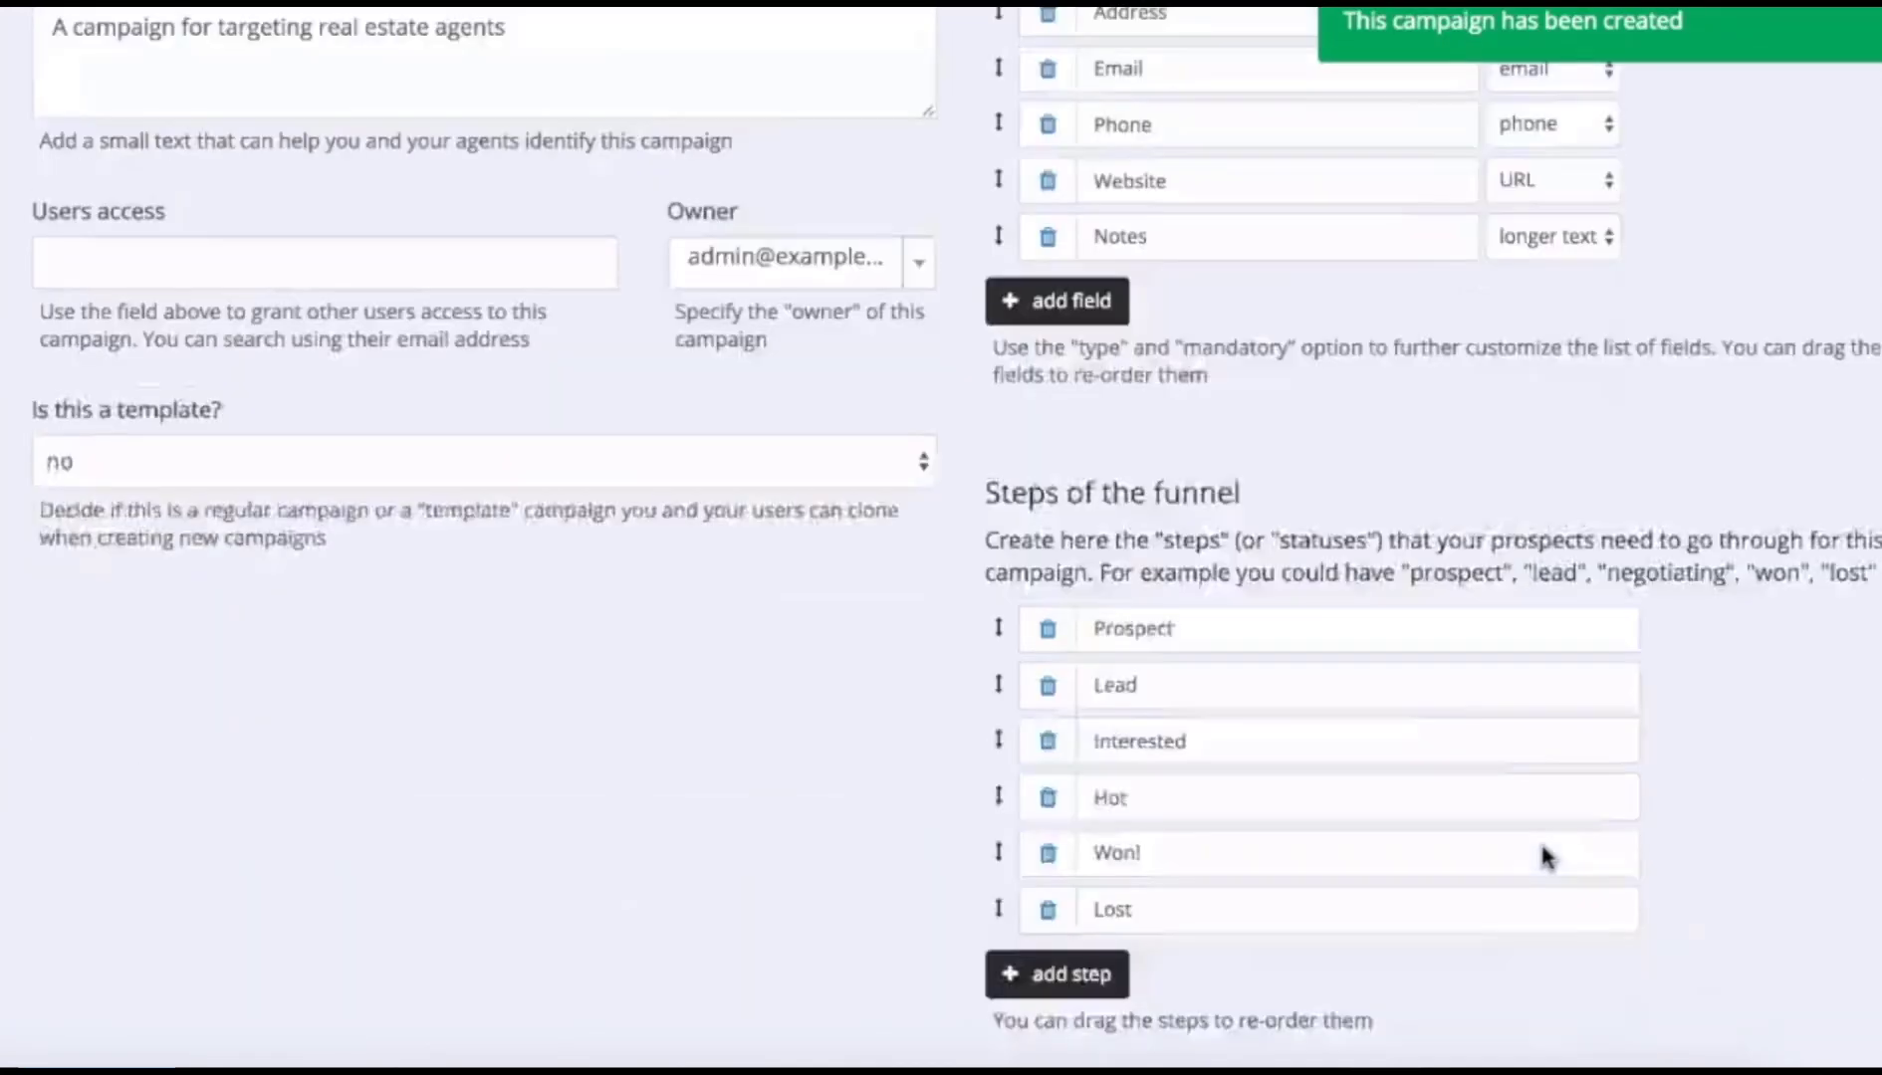
Open the empty Real Estate Agents leads in list view and start a new lead.
click(921, 792)
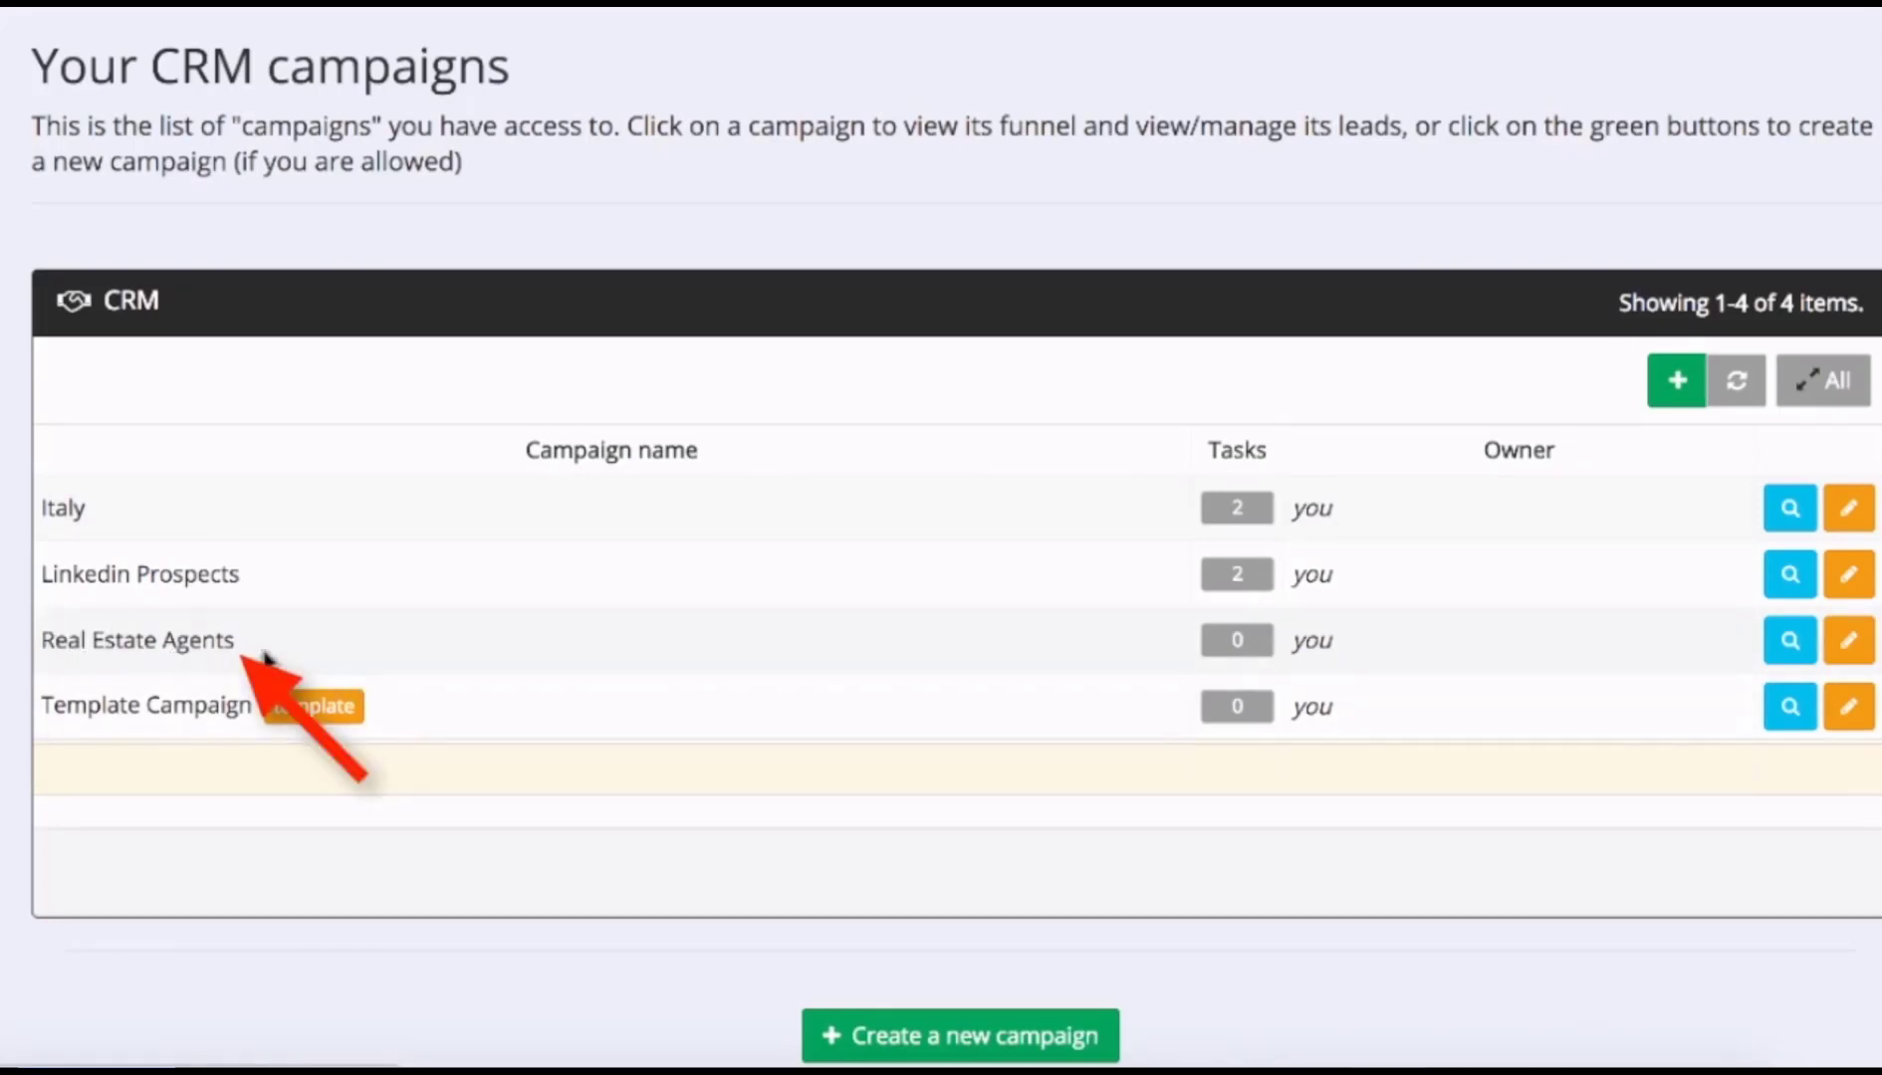
click(168, 650)
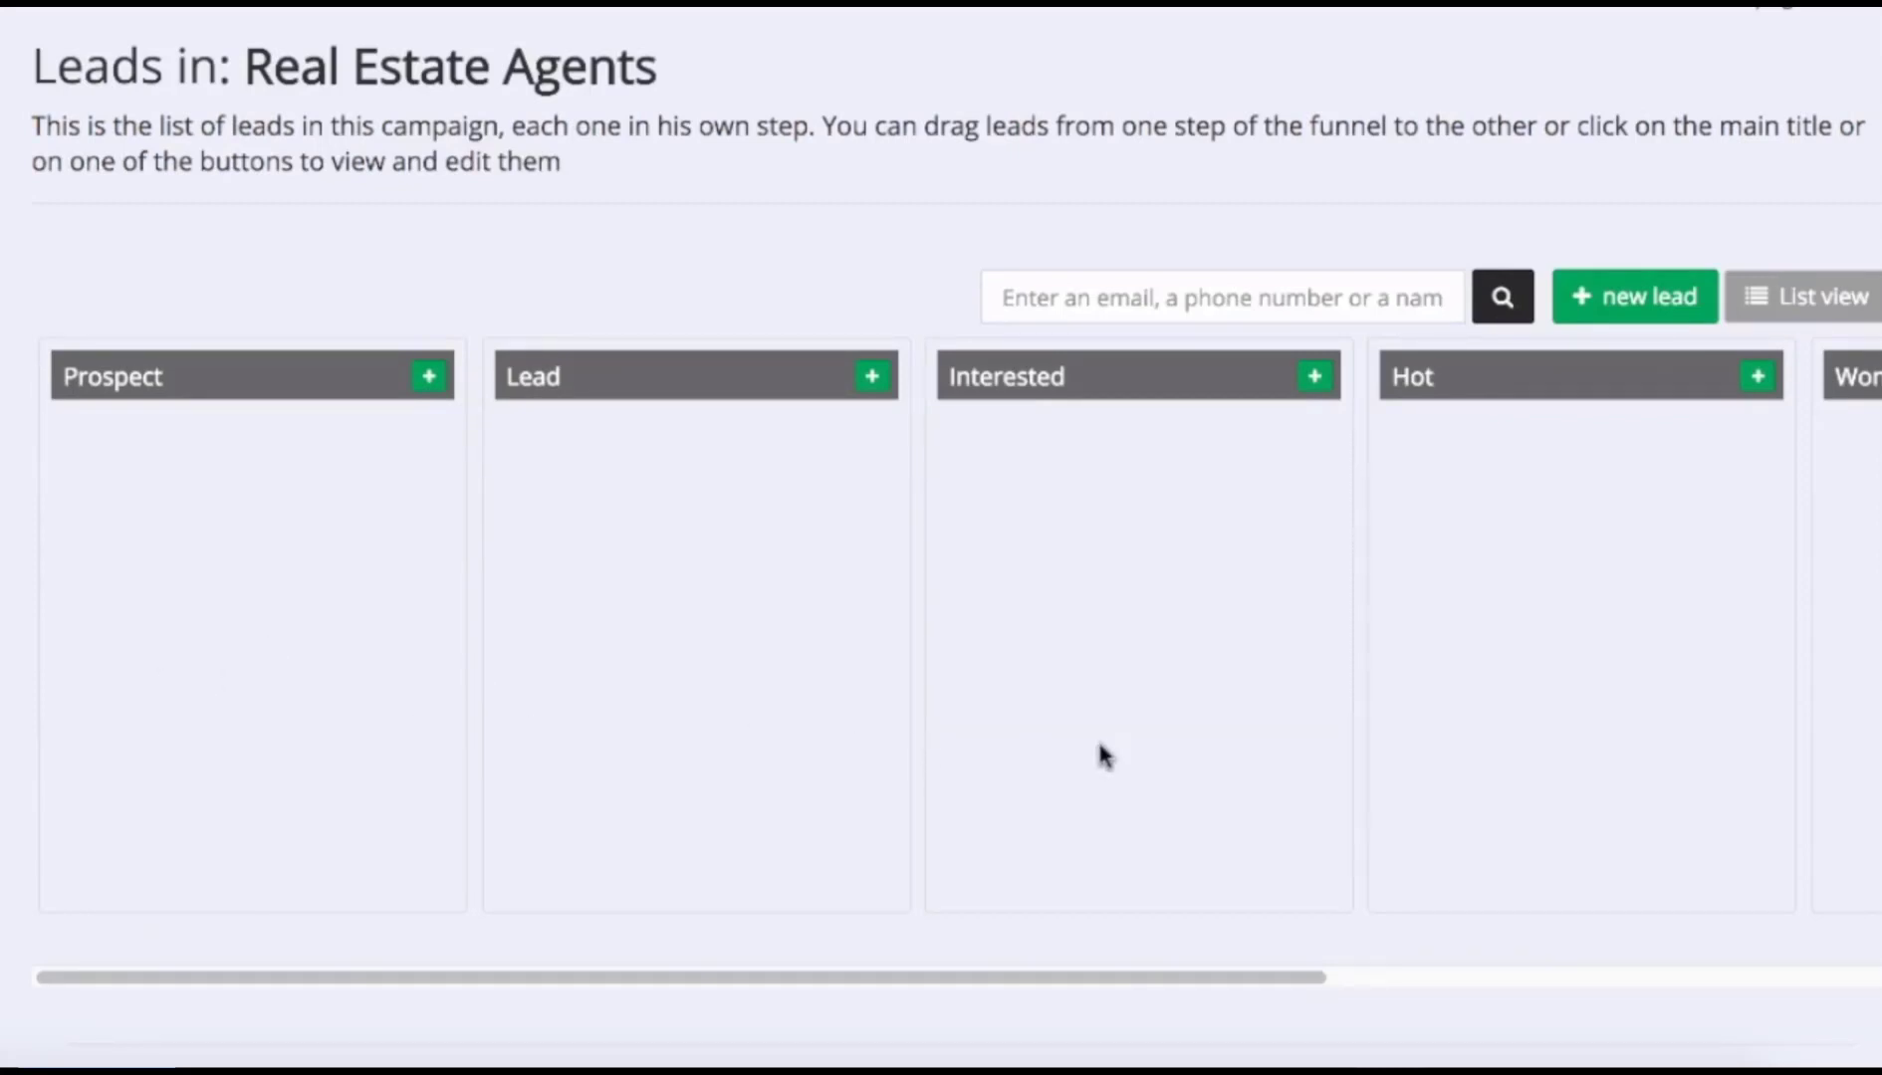
drag(1252, 981, 744, 983)
click(1802, 299)
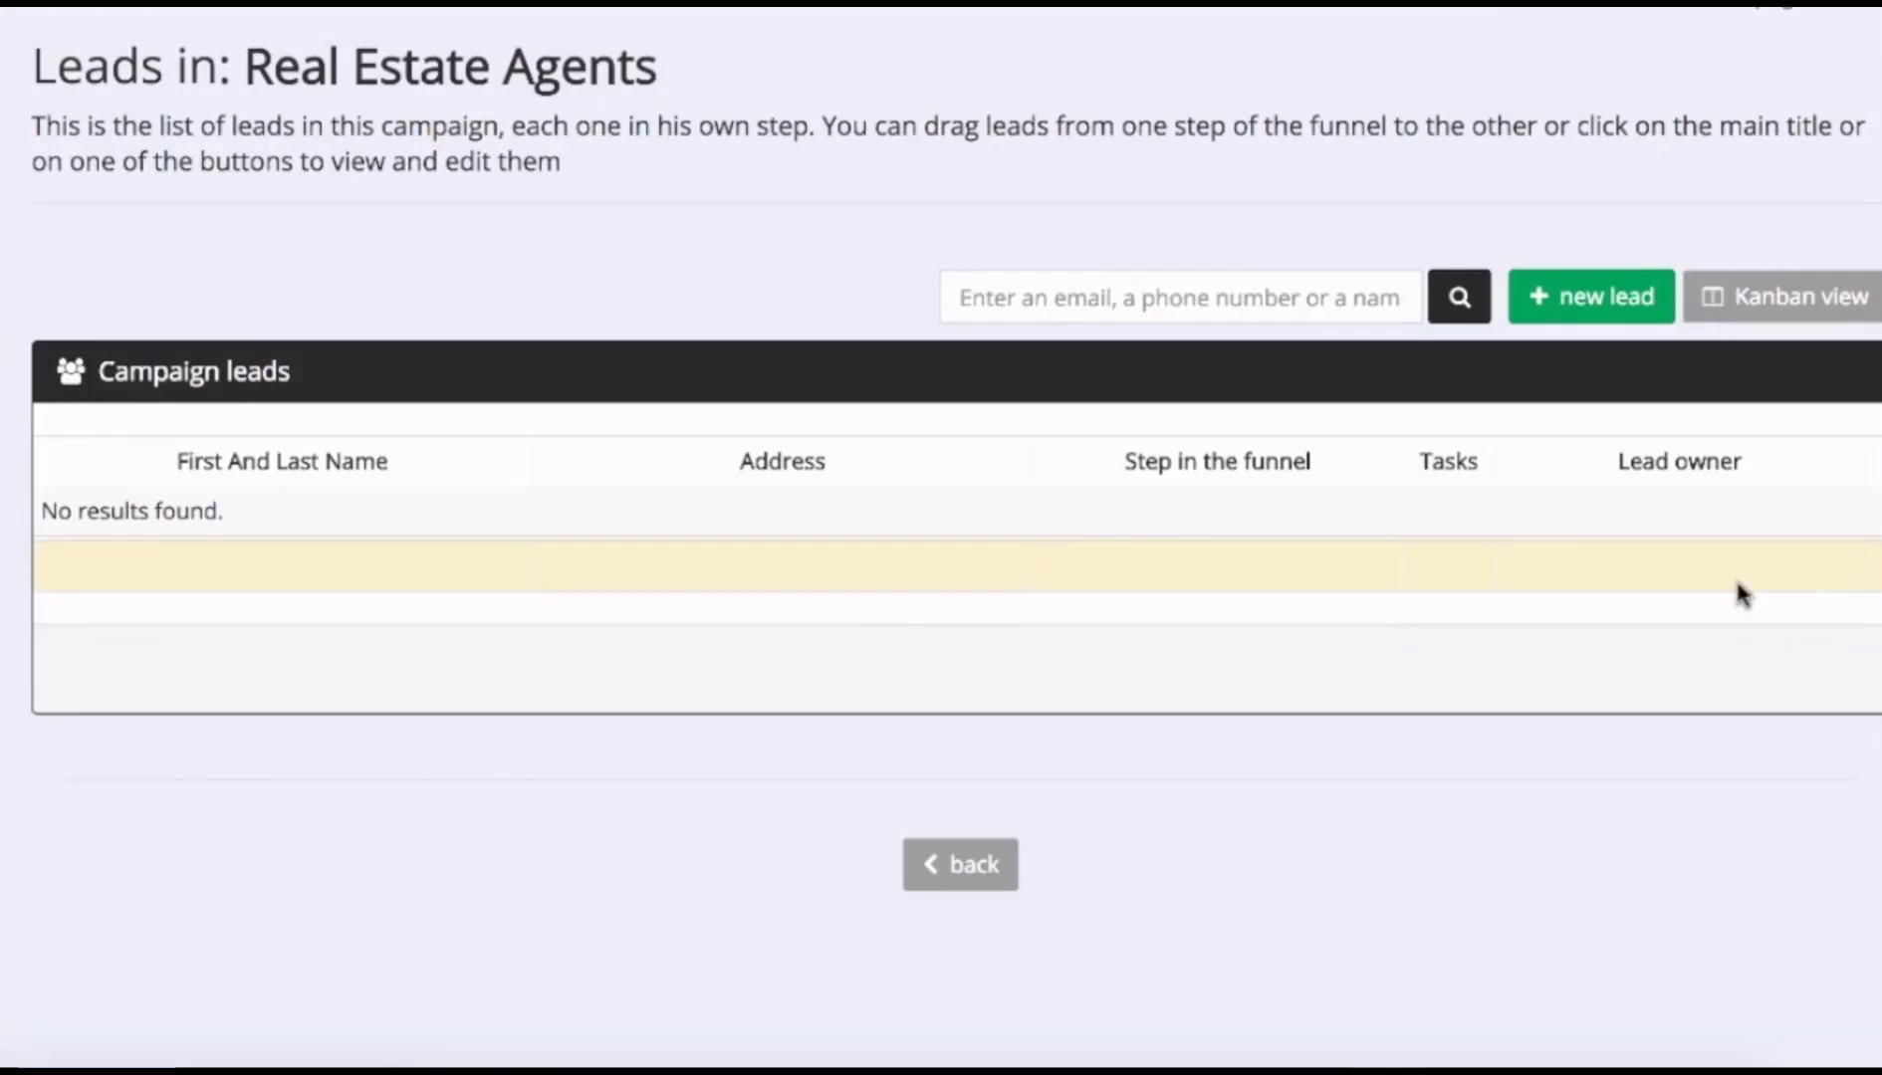
click(1579, 312)
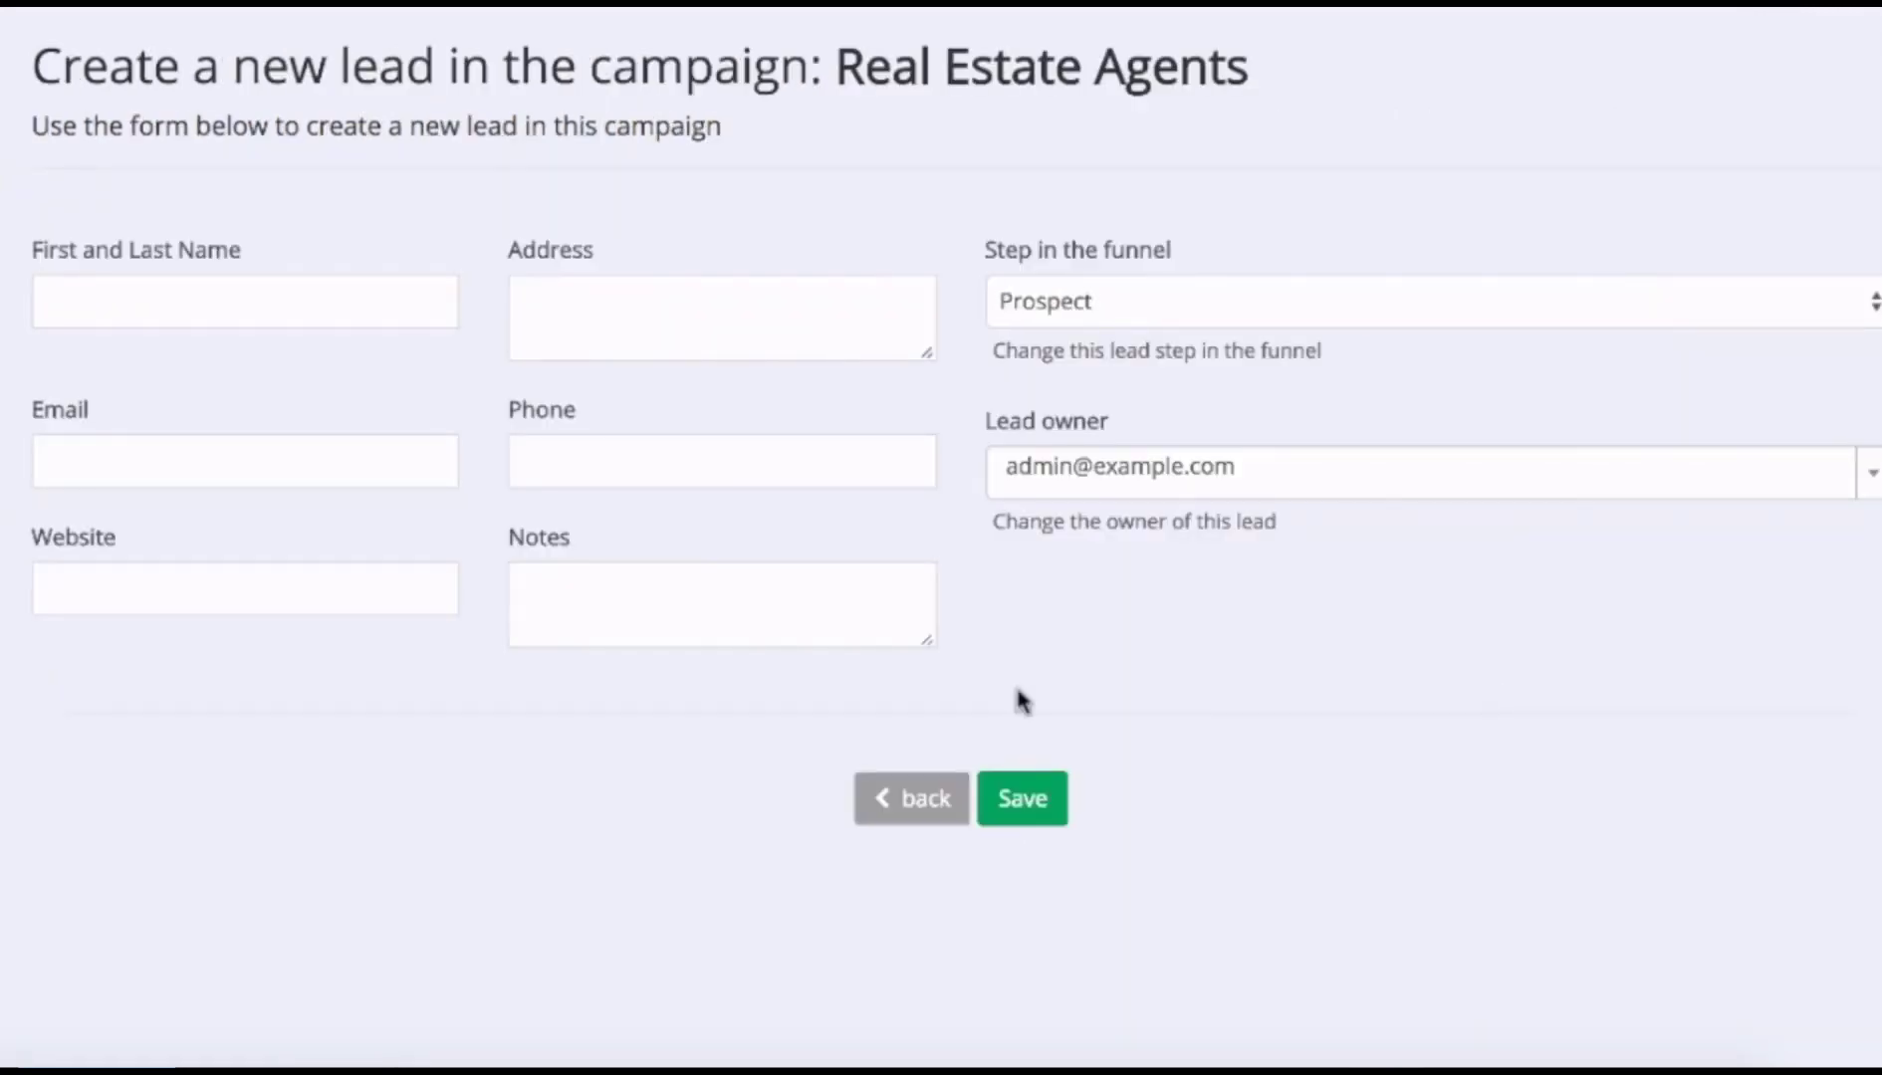
Enter the lead's full name, address 'Address in this field' and e-mail address.
click(210, 302)
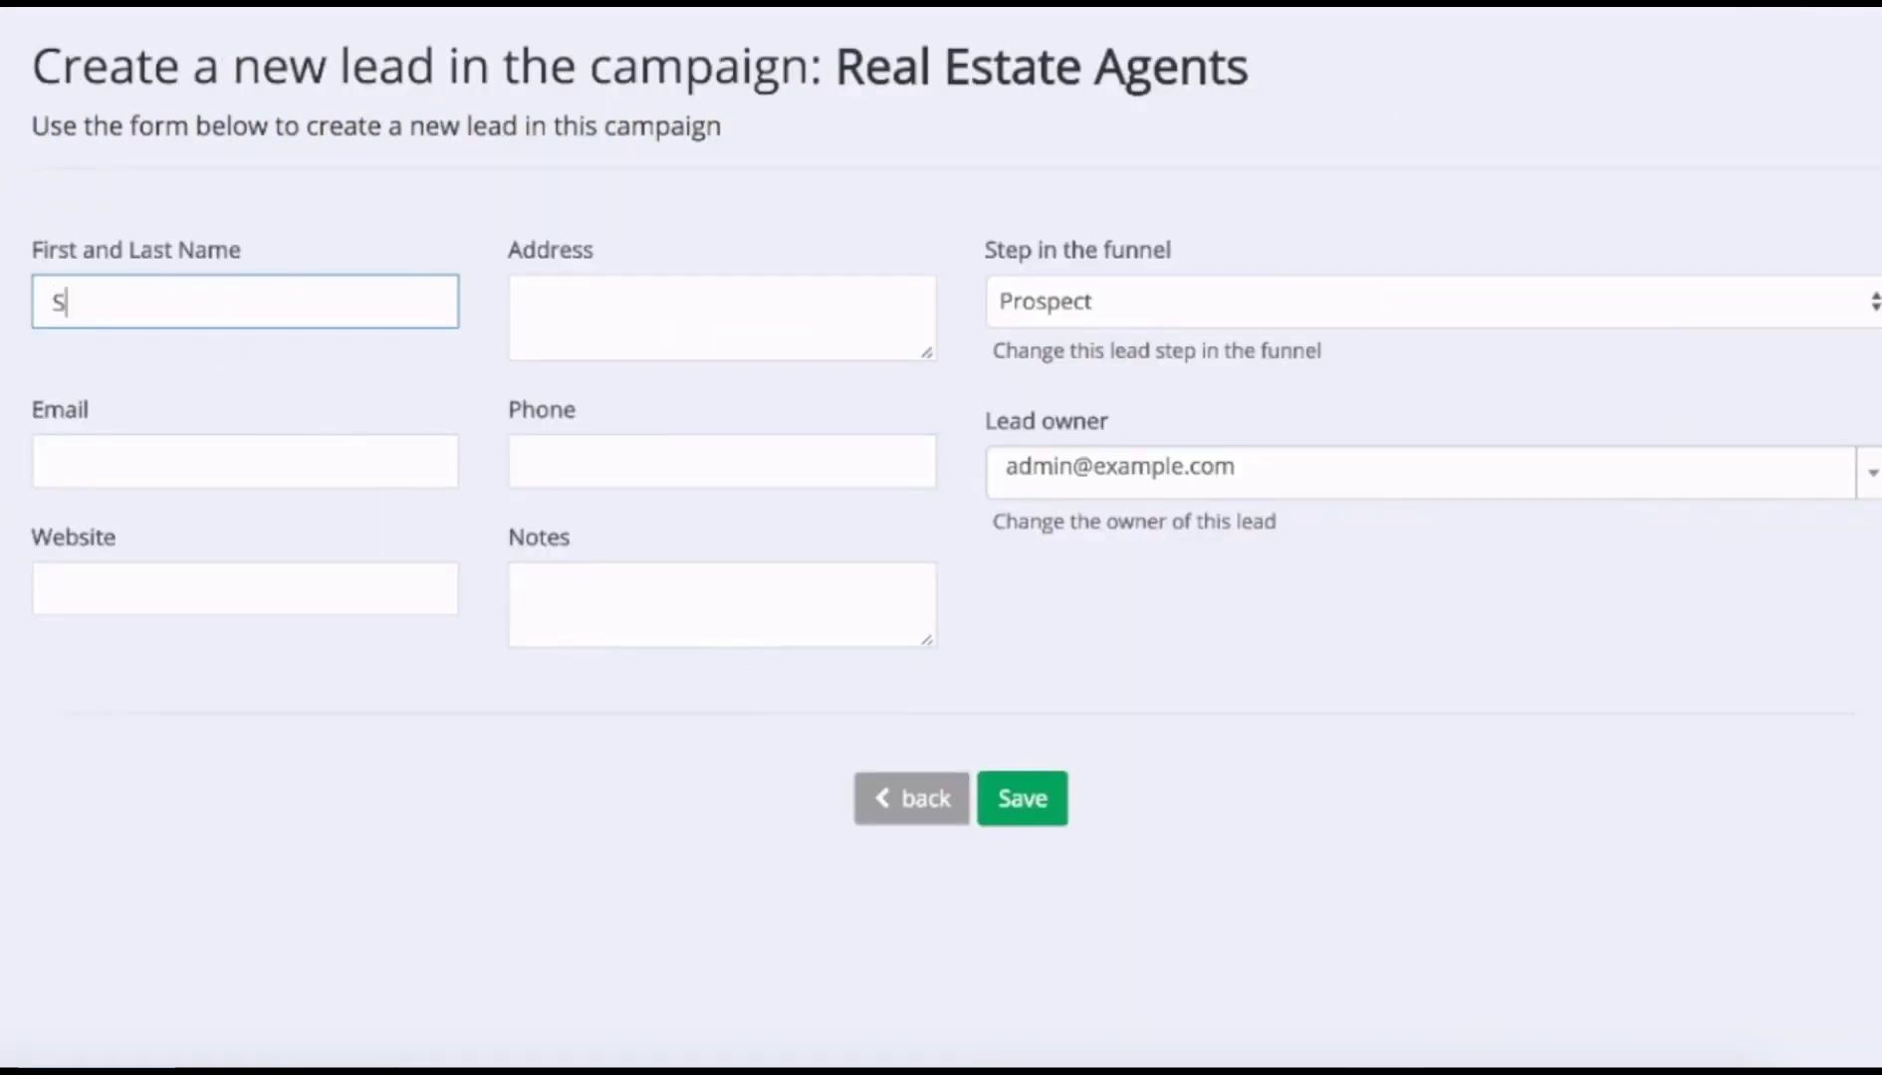
key(Tab)
text(Address in this field)
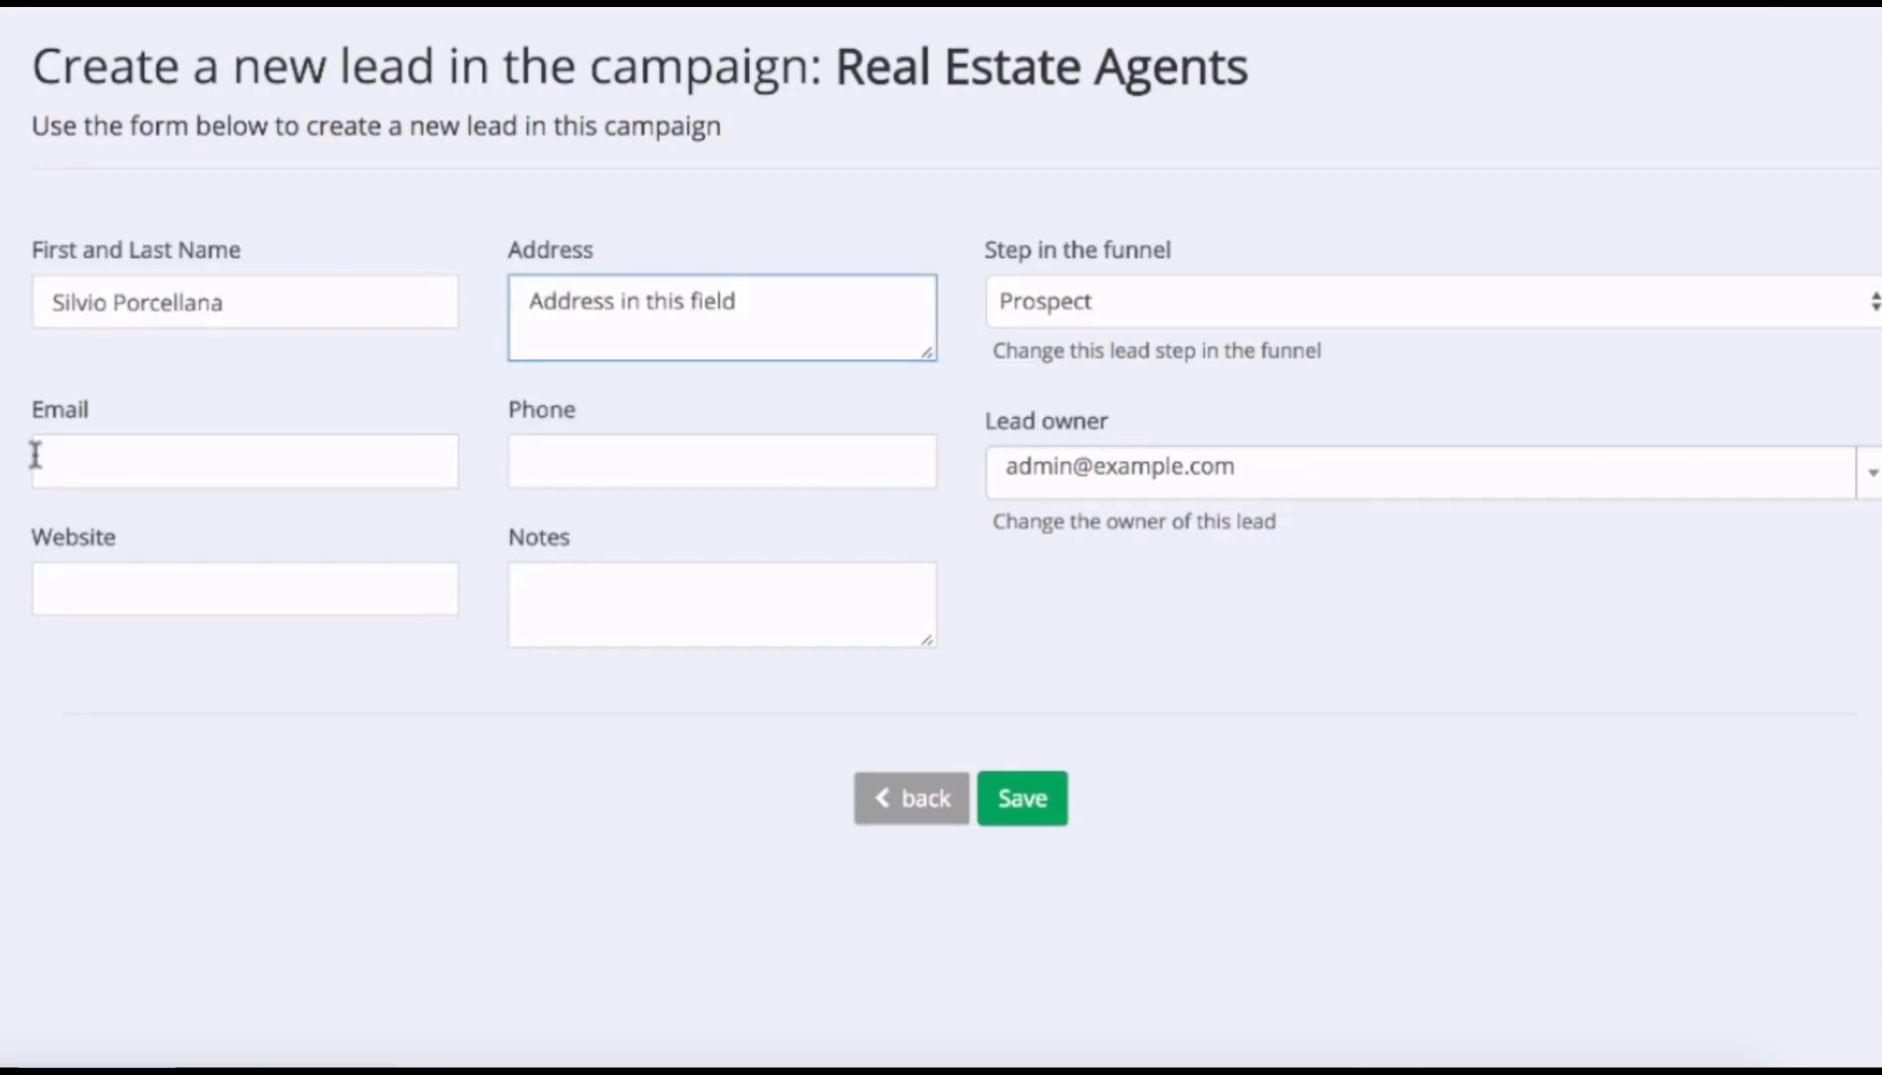
click(35, 456)
text(pippo@pippo.com)
click(537, 462)
text(+123456789)
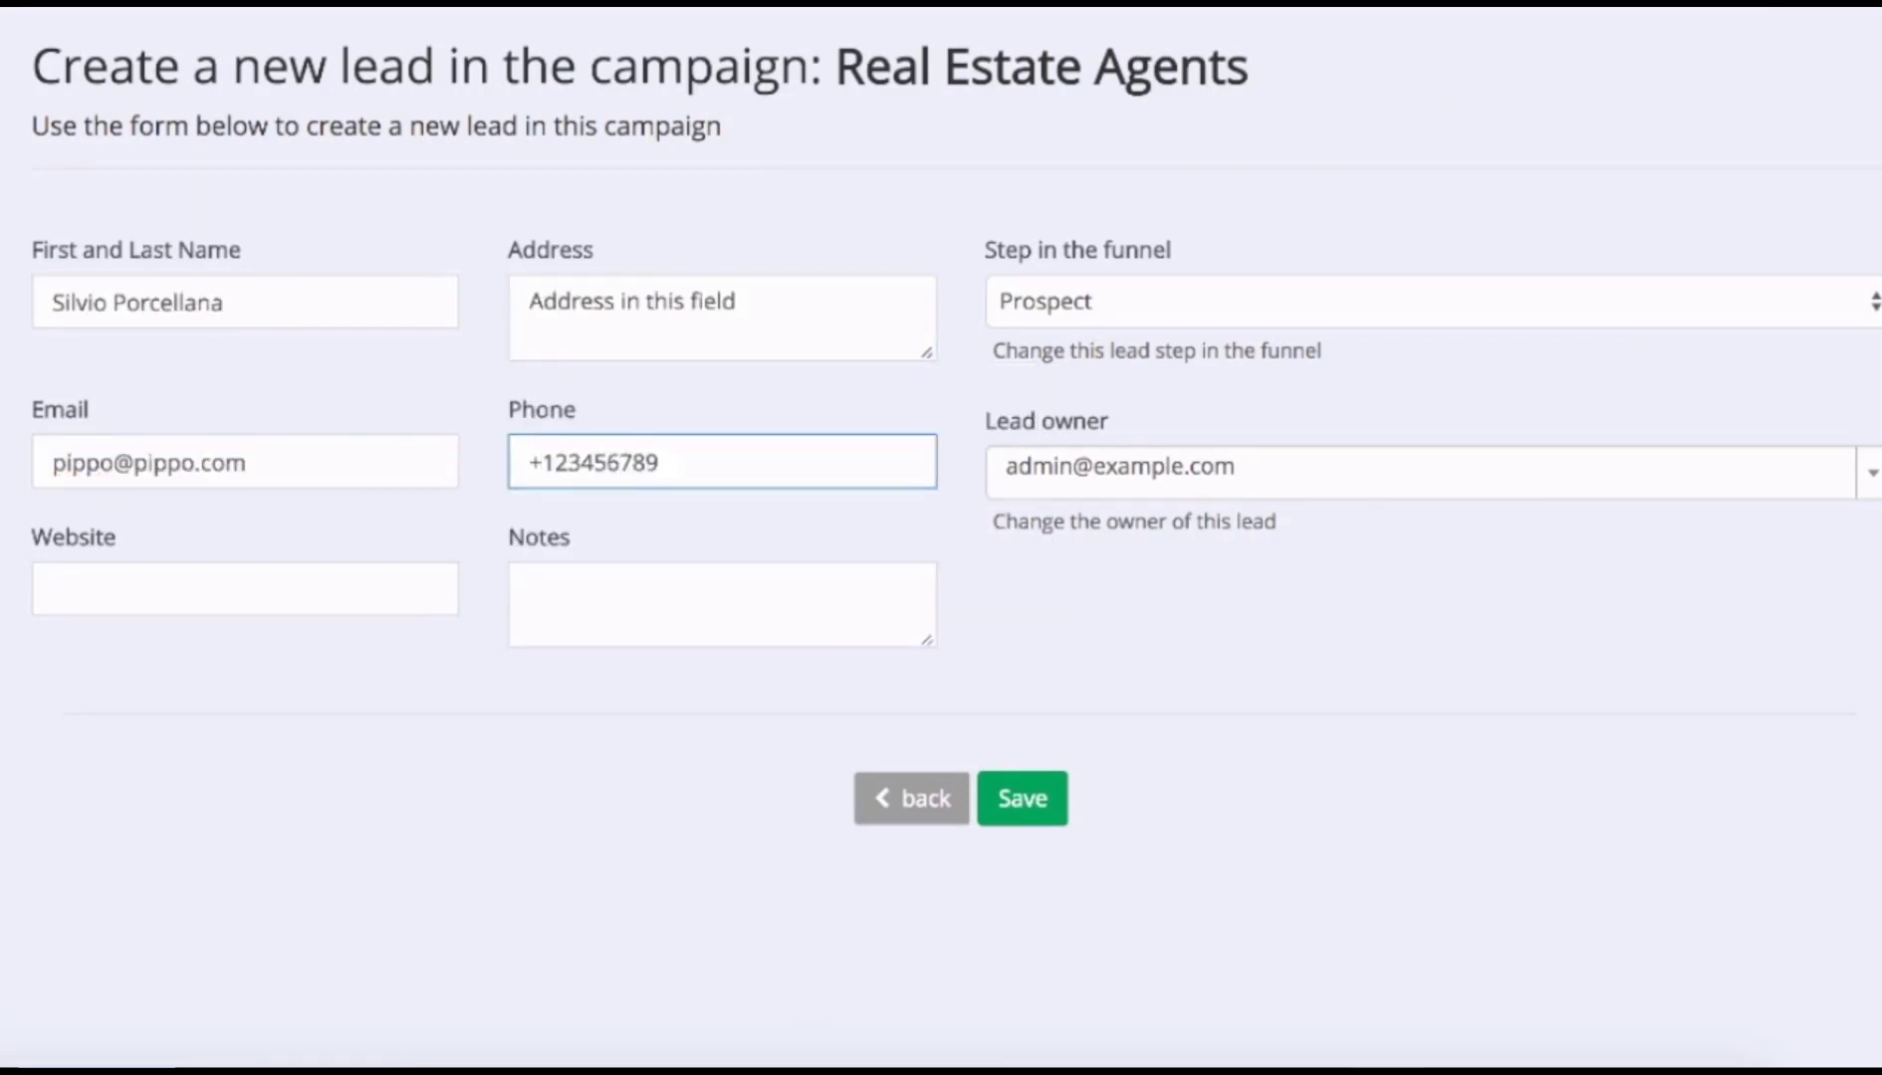
text(0)
key(Tab)
text(https://)
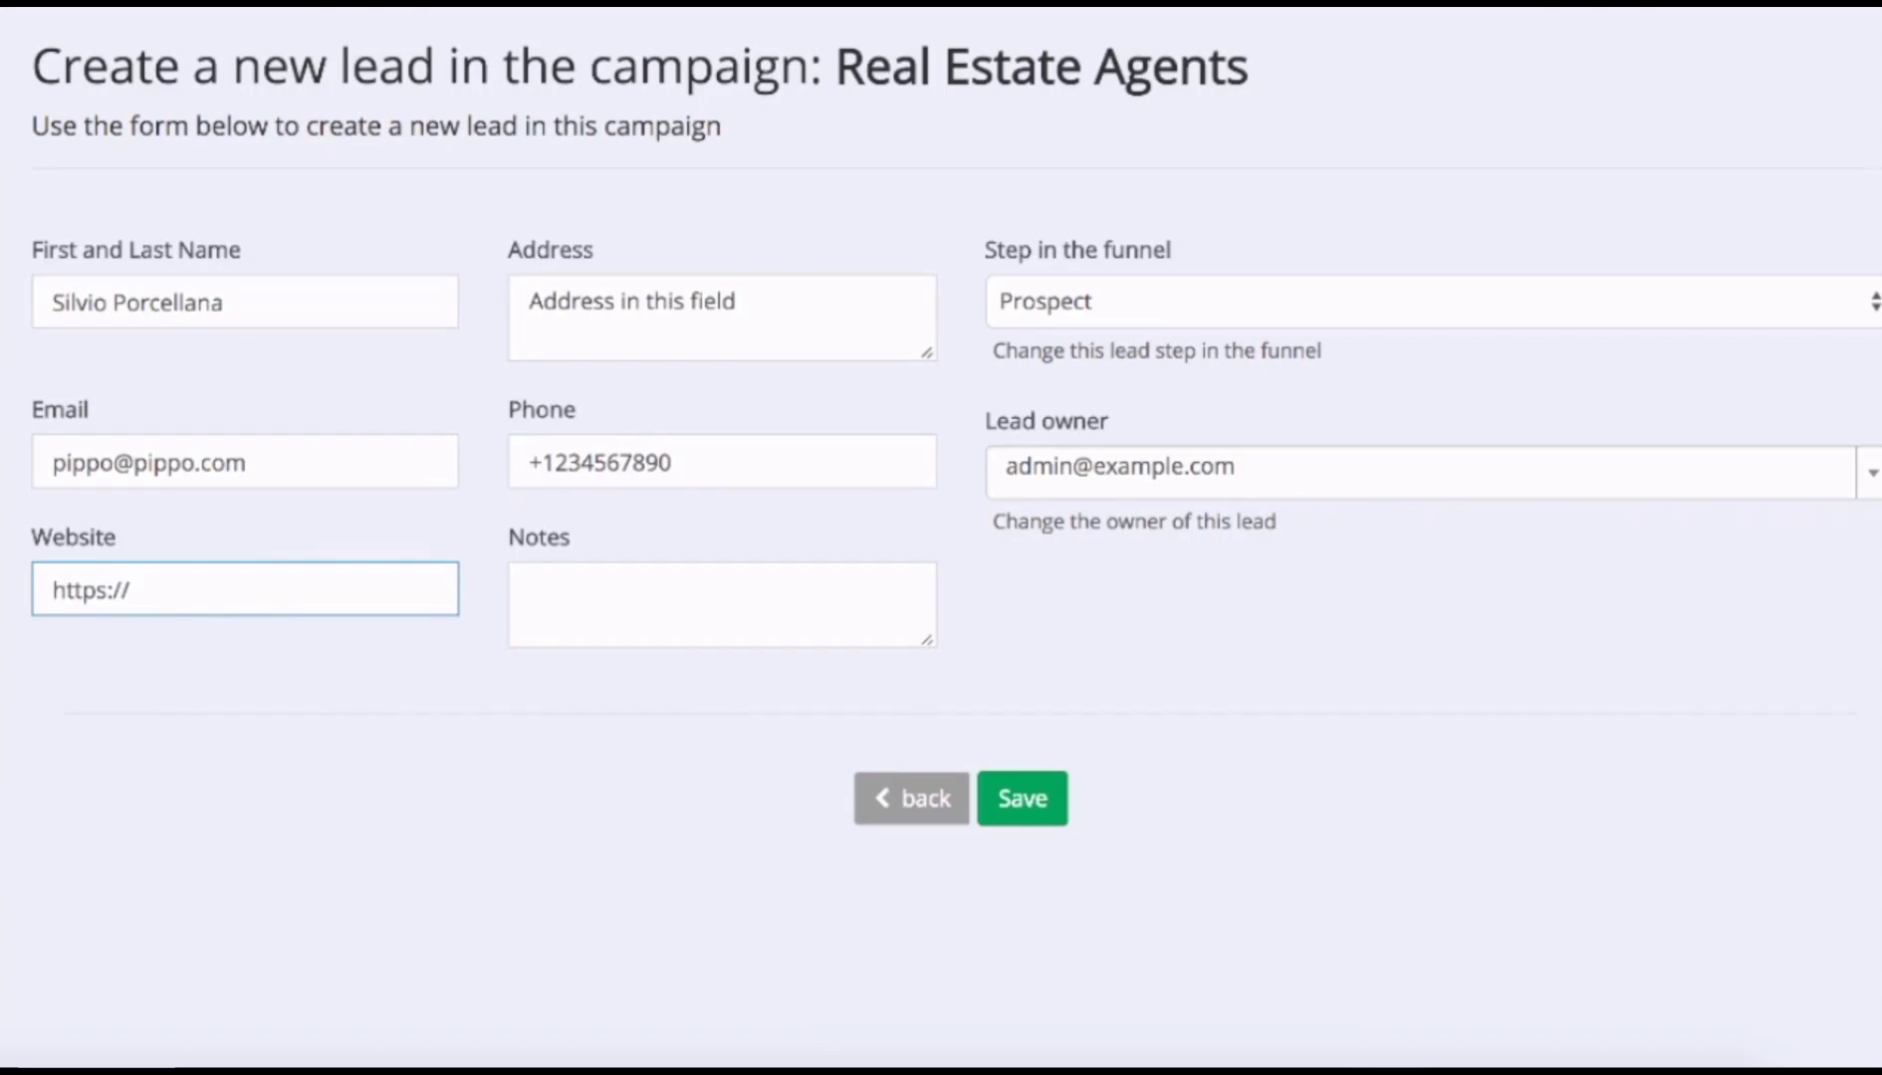
text(www.website.com)
key(Tab)
text(notes)
click(1650, 301)
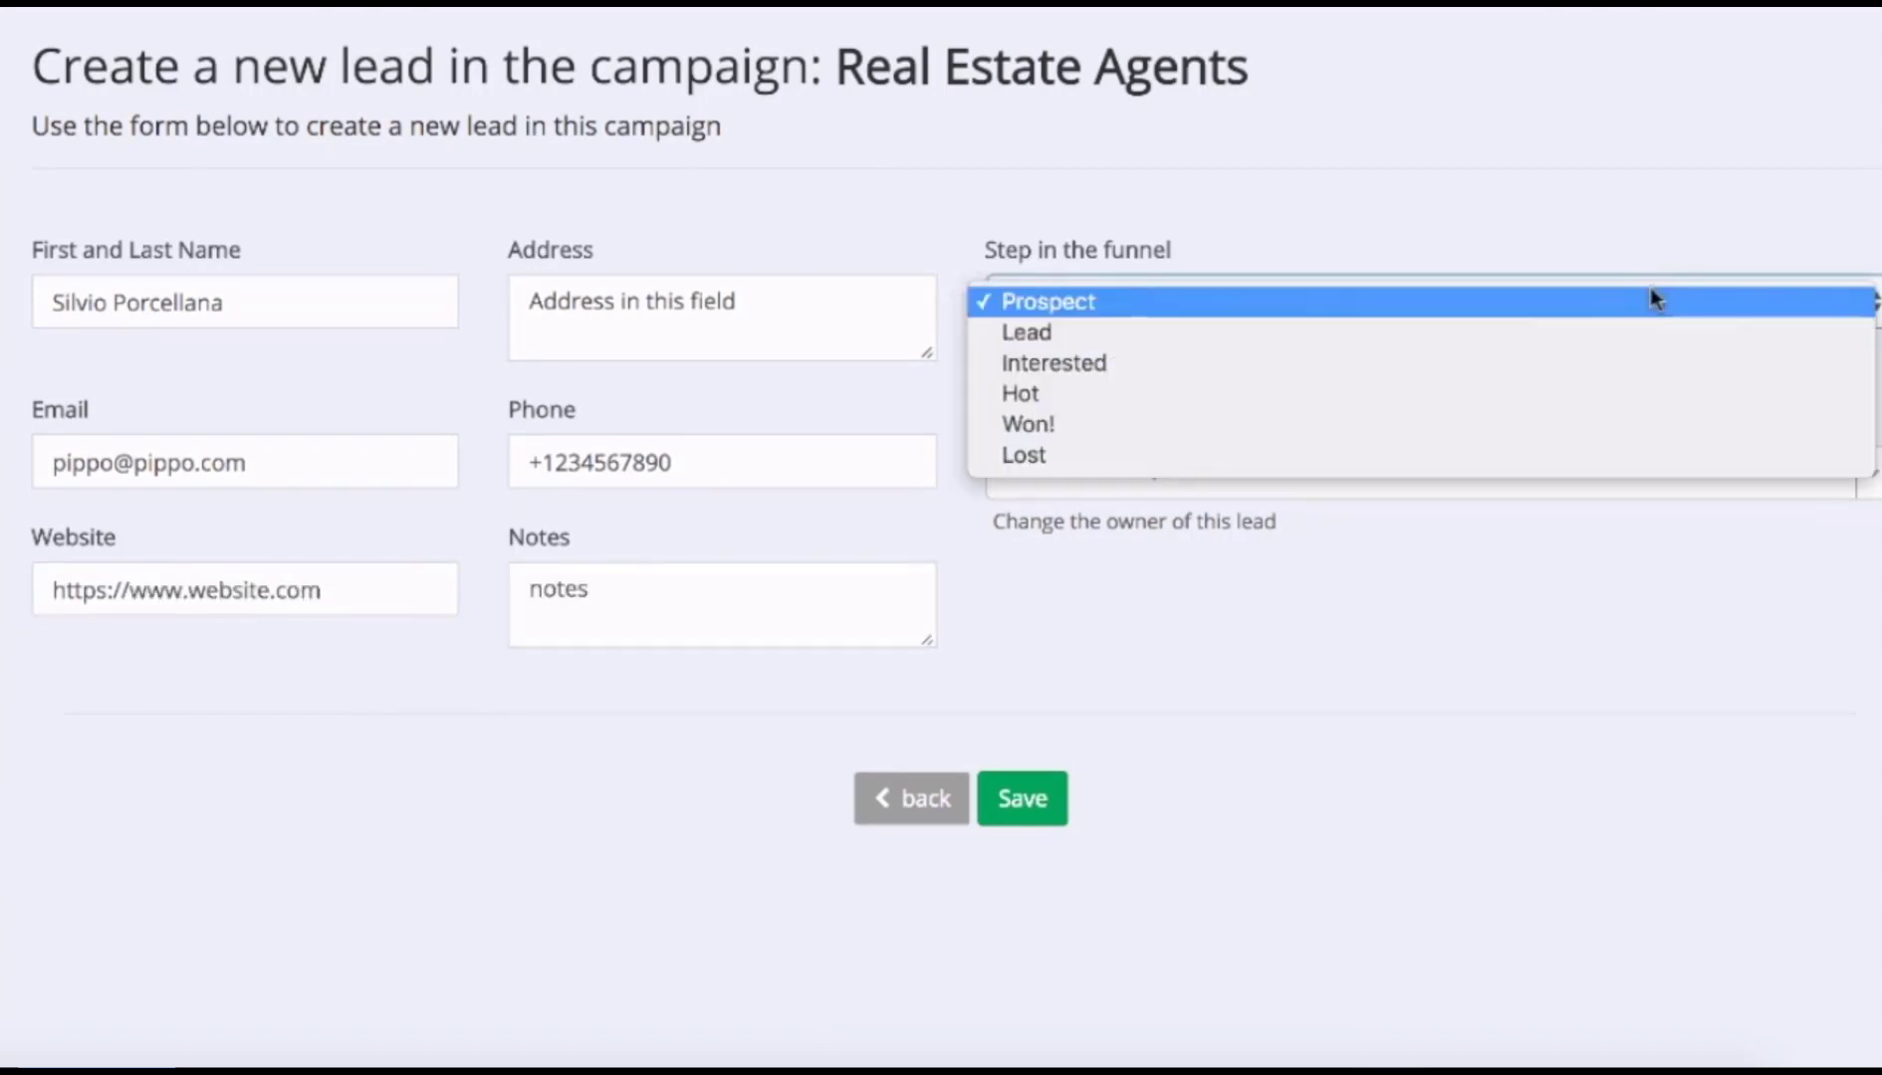
click(1601, 294)
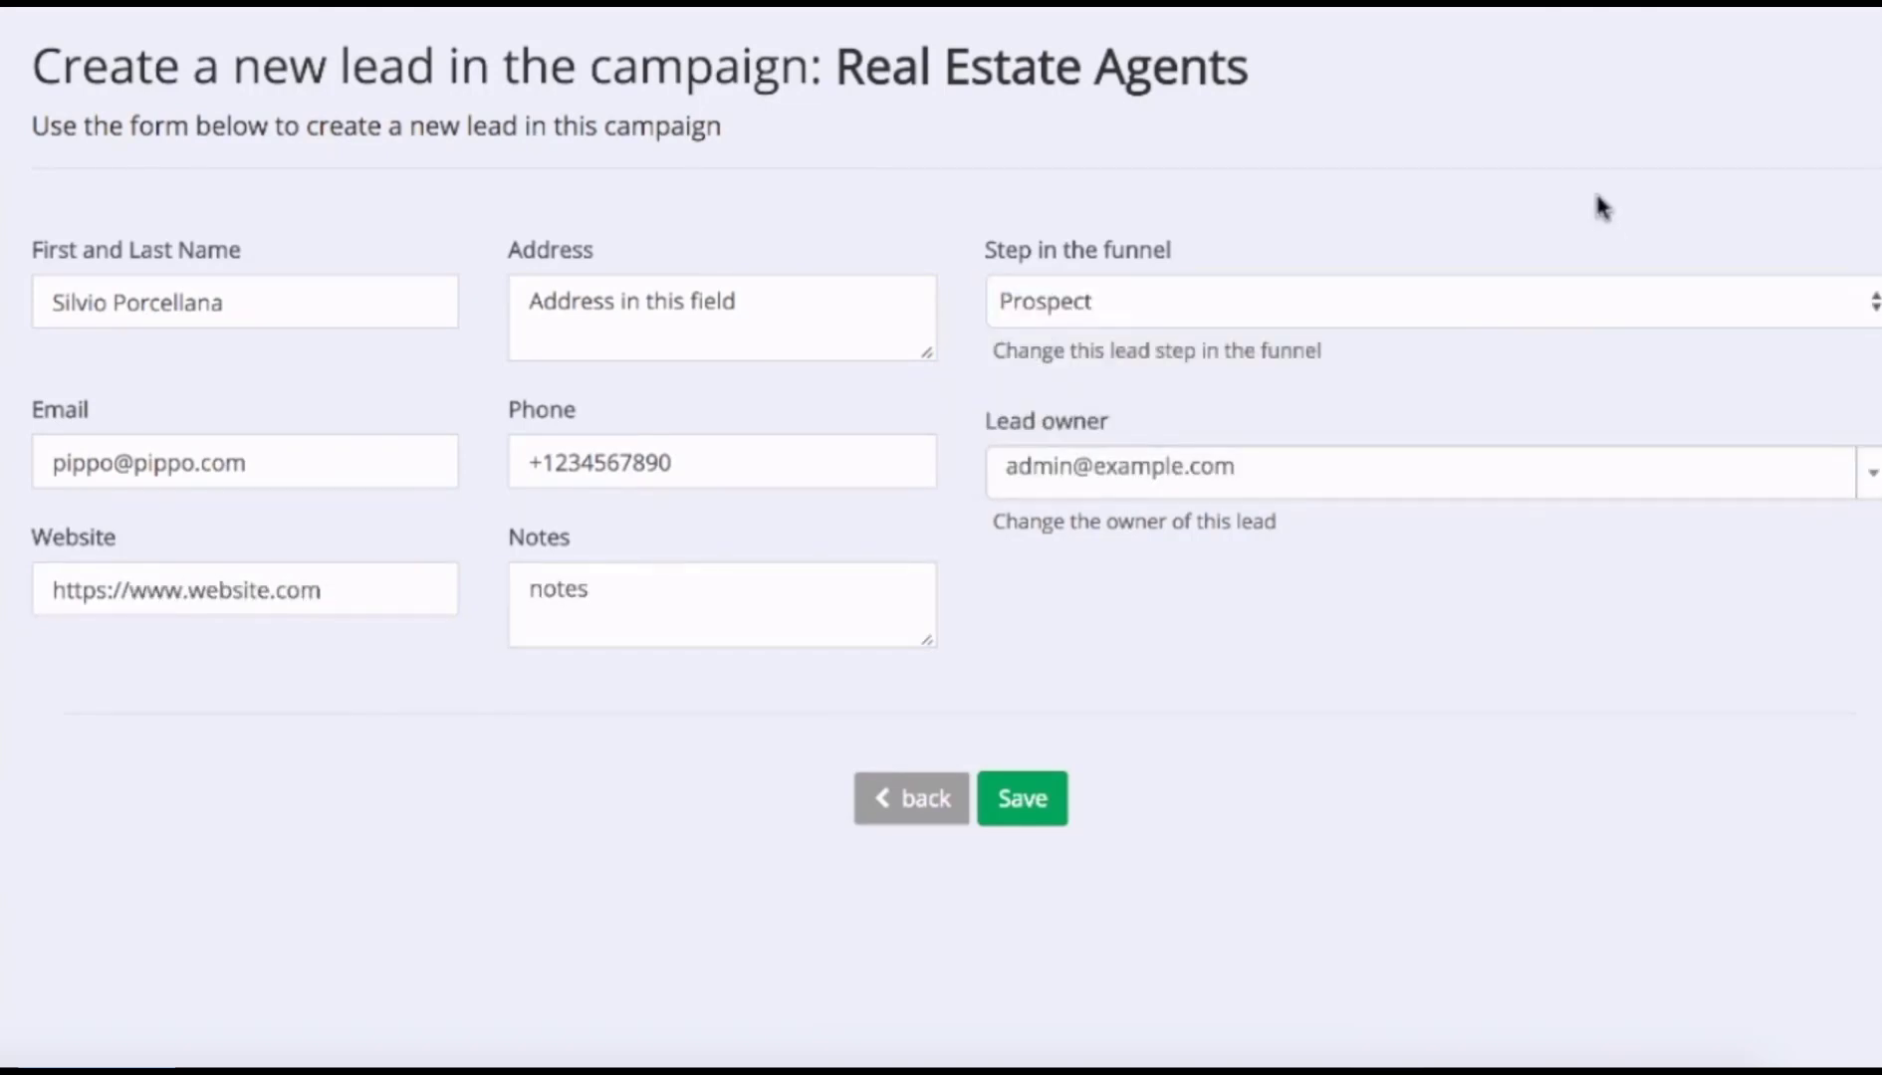
click(1023, 797)
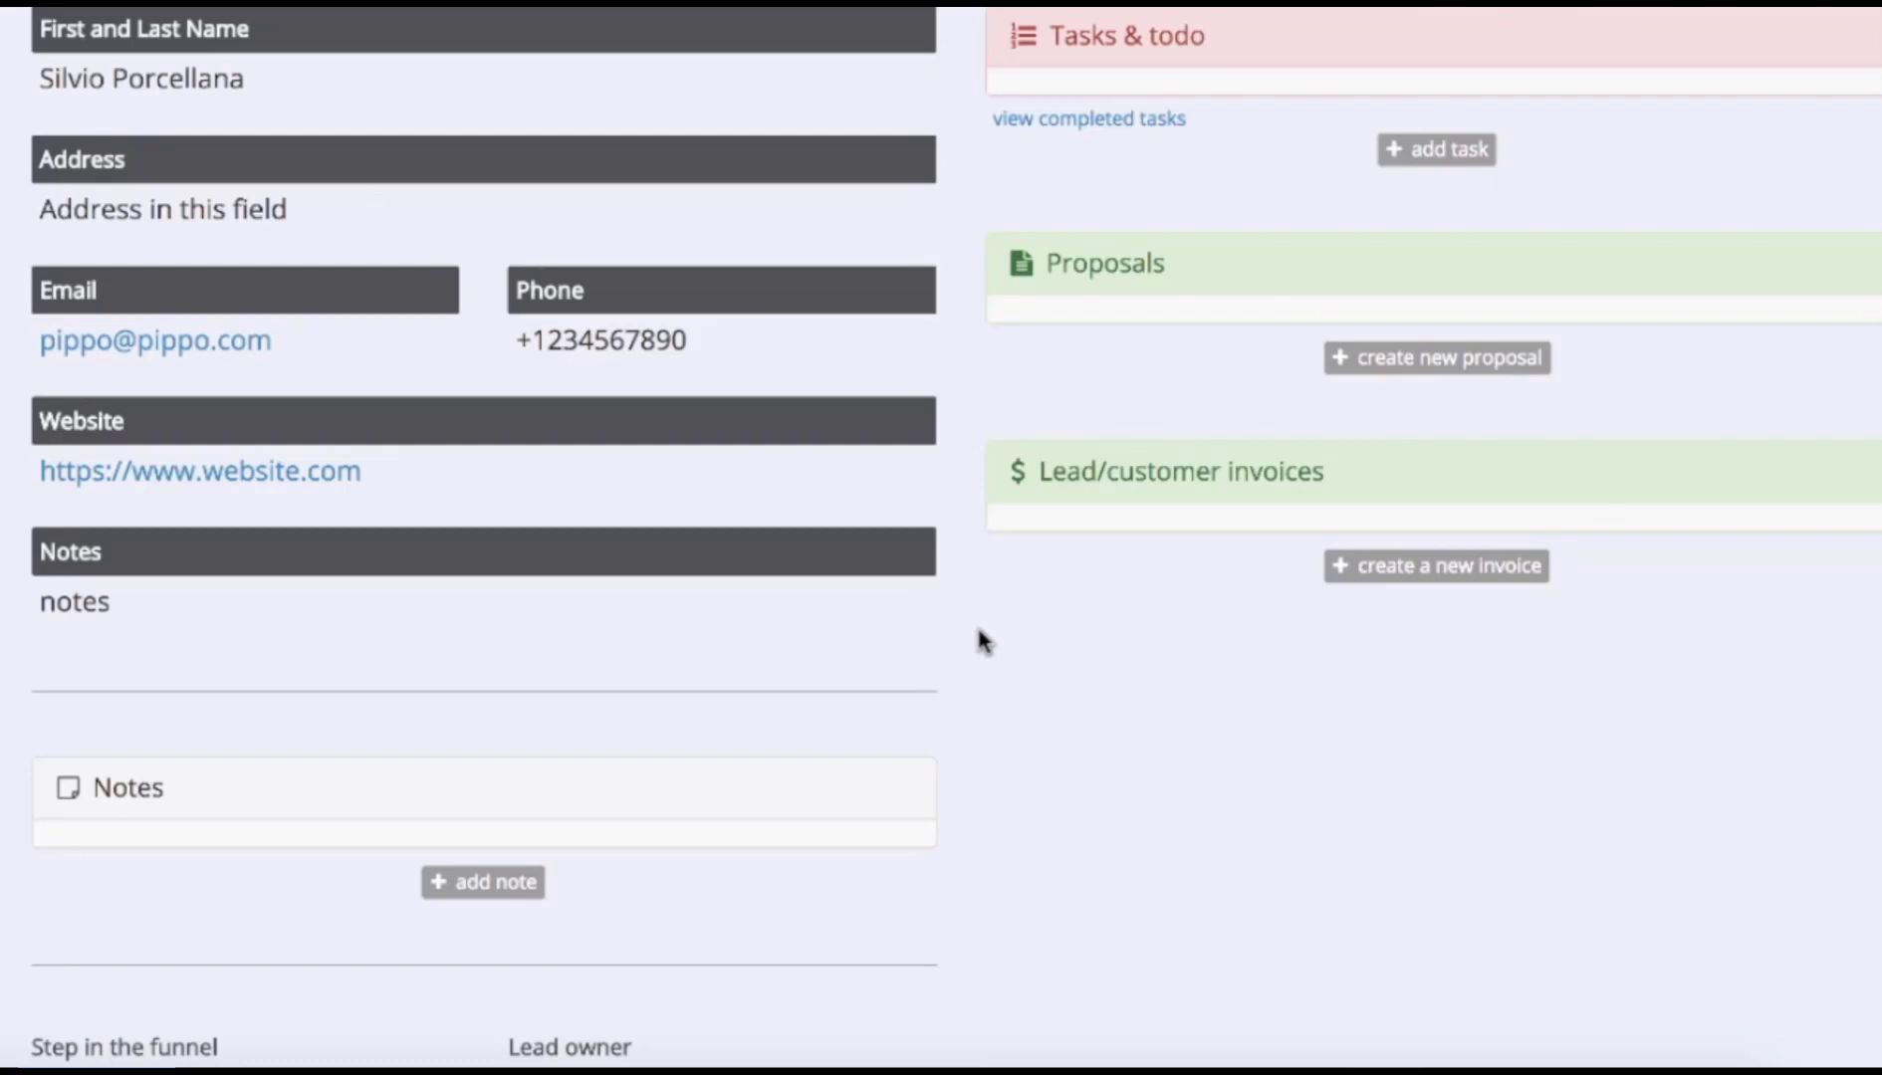
scroll(975, 623, down, 3)
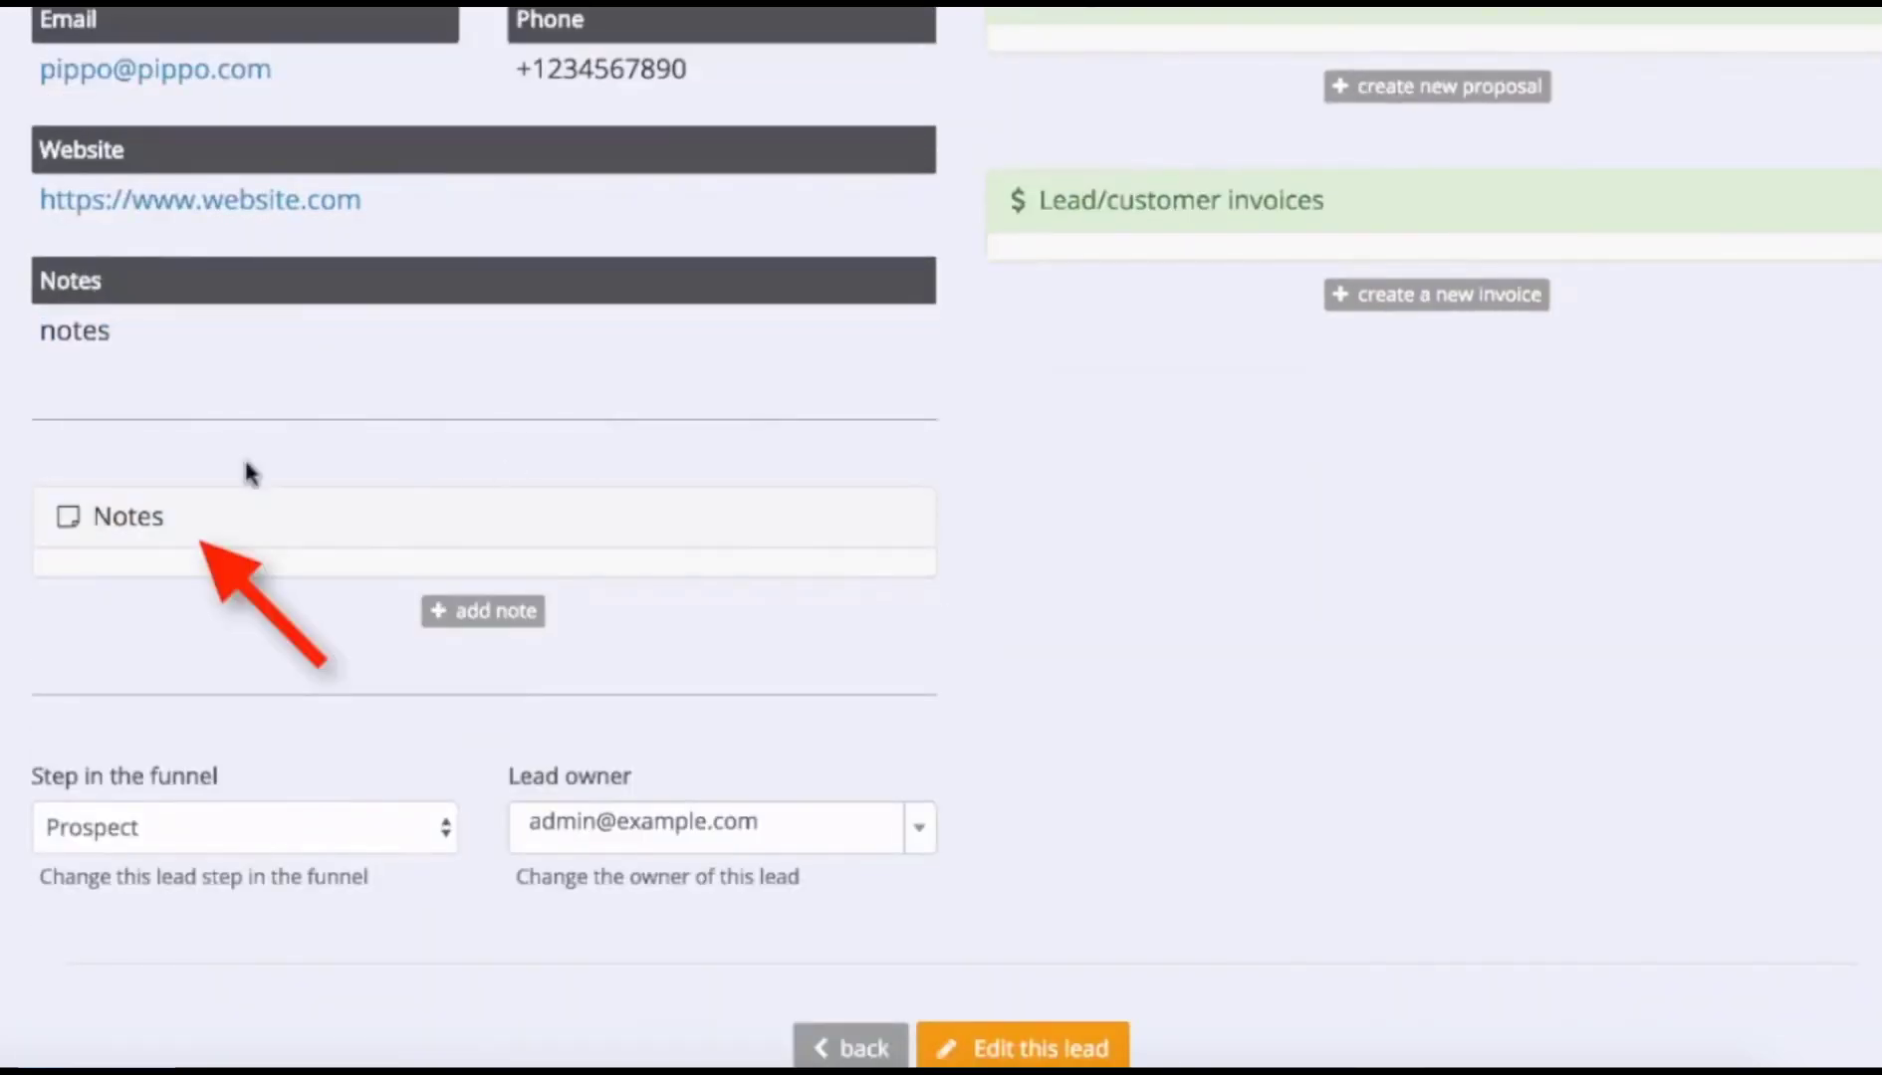
Write the note 'This is a note - we have just created this lead', hyperlinking 'link' in its body.
click(490, 612)
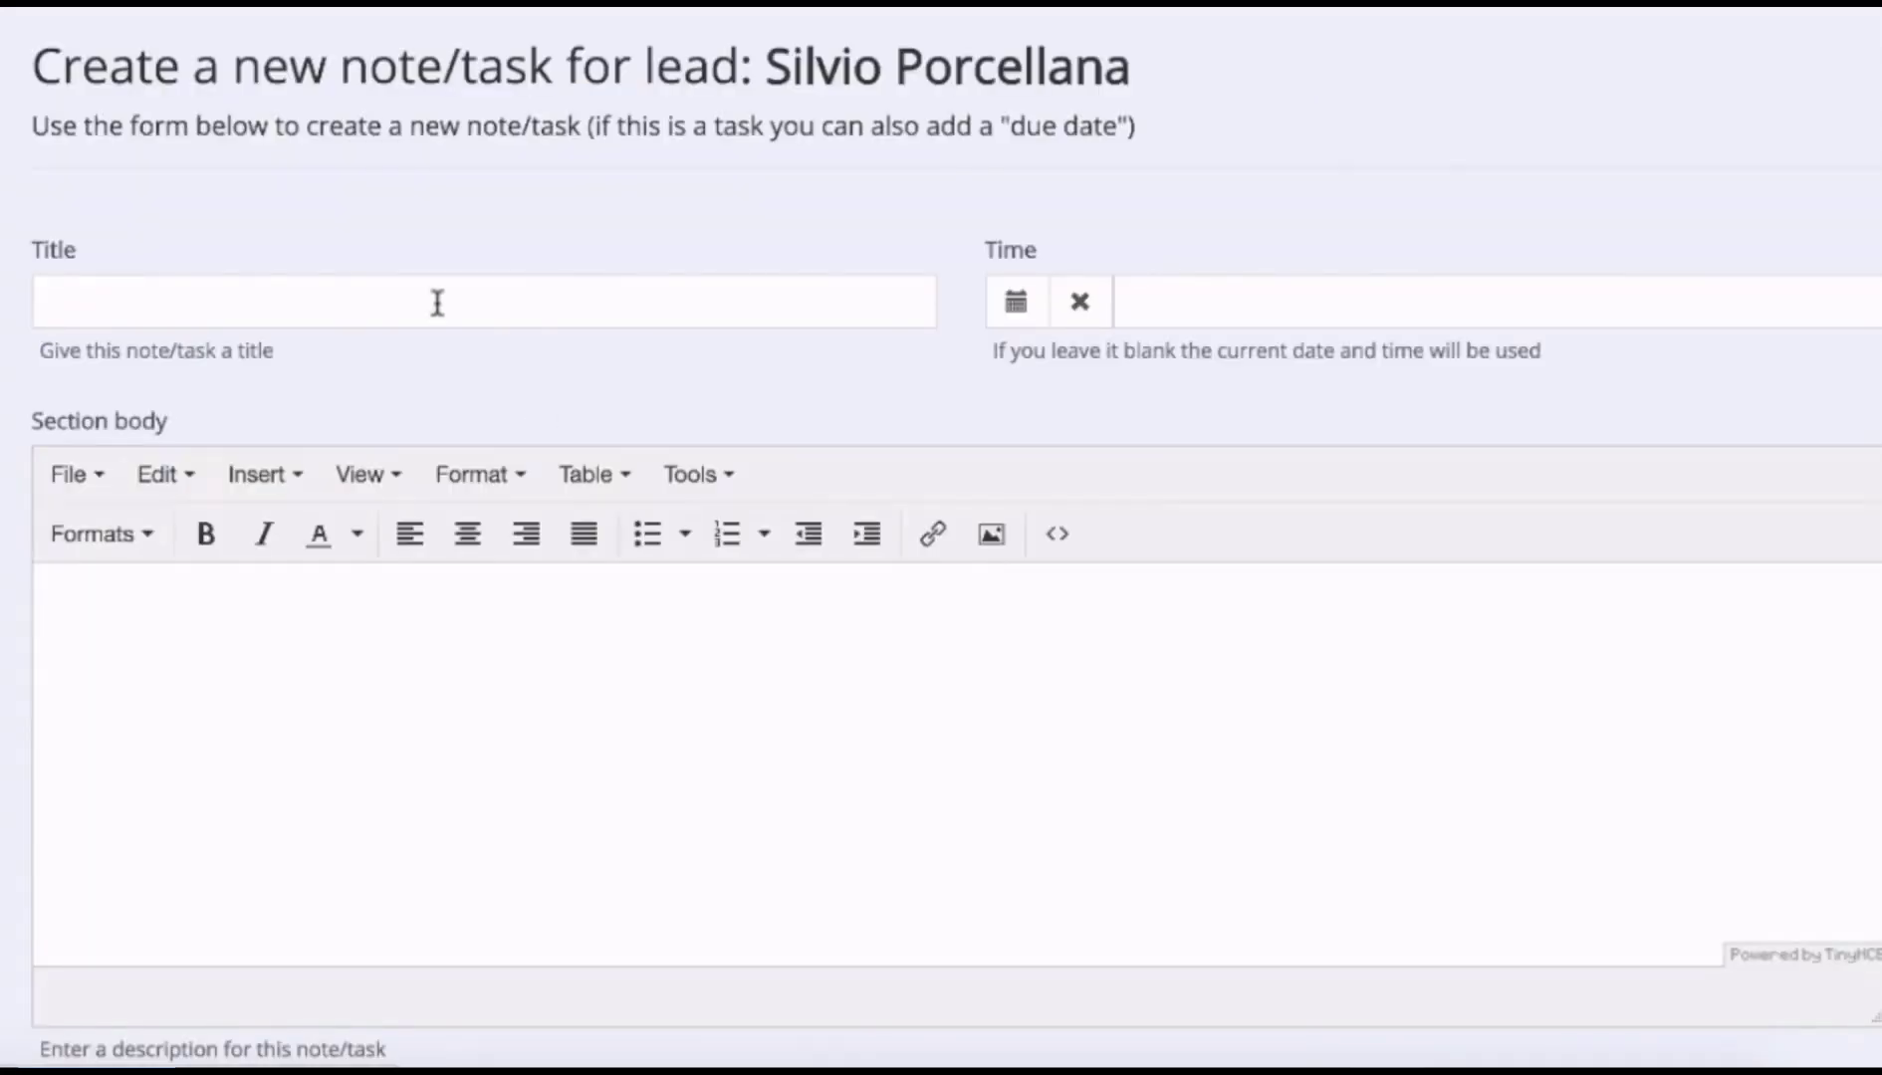
click(439, 303)
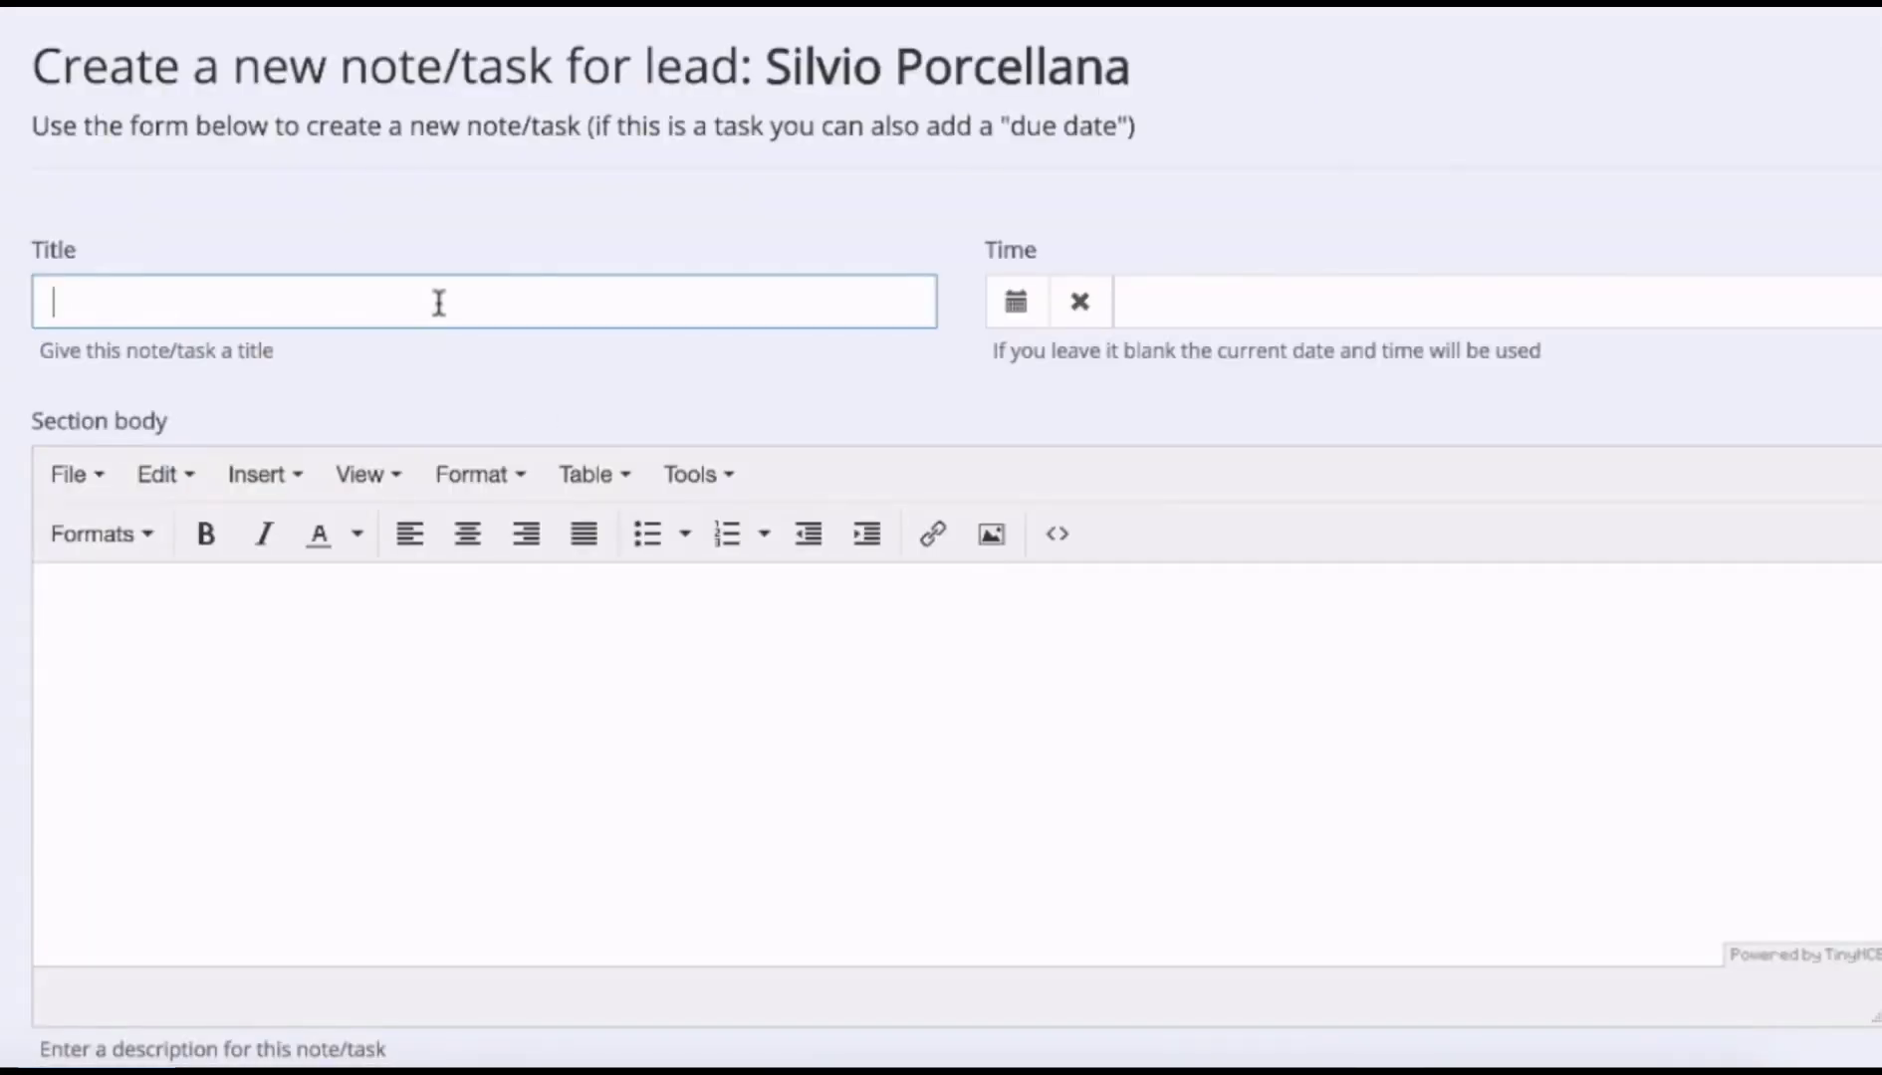
text(This is a note - we have just created this lead)
click(555, 651)
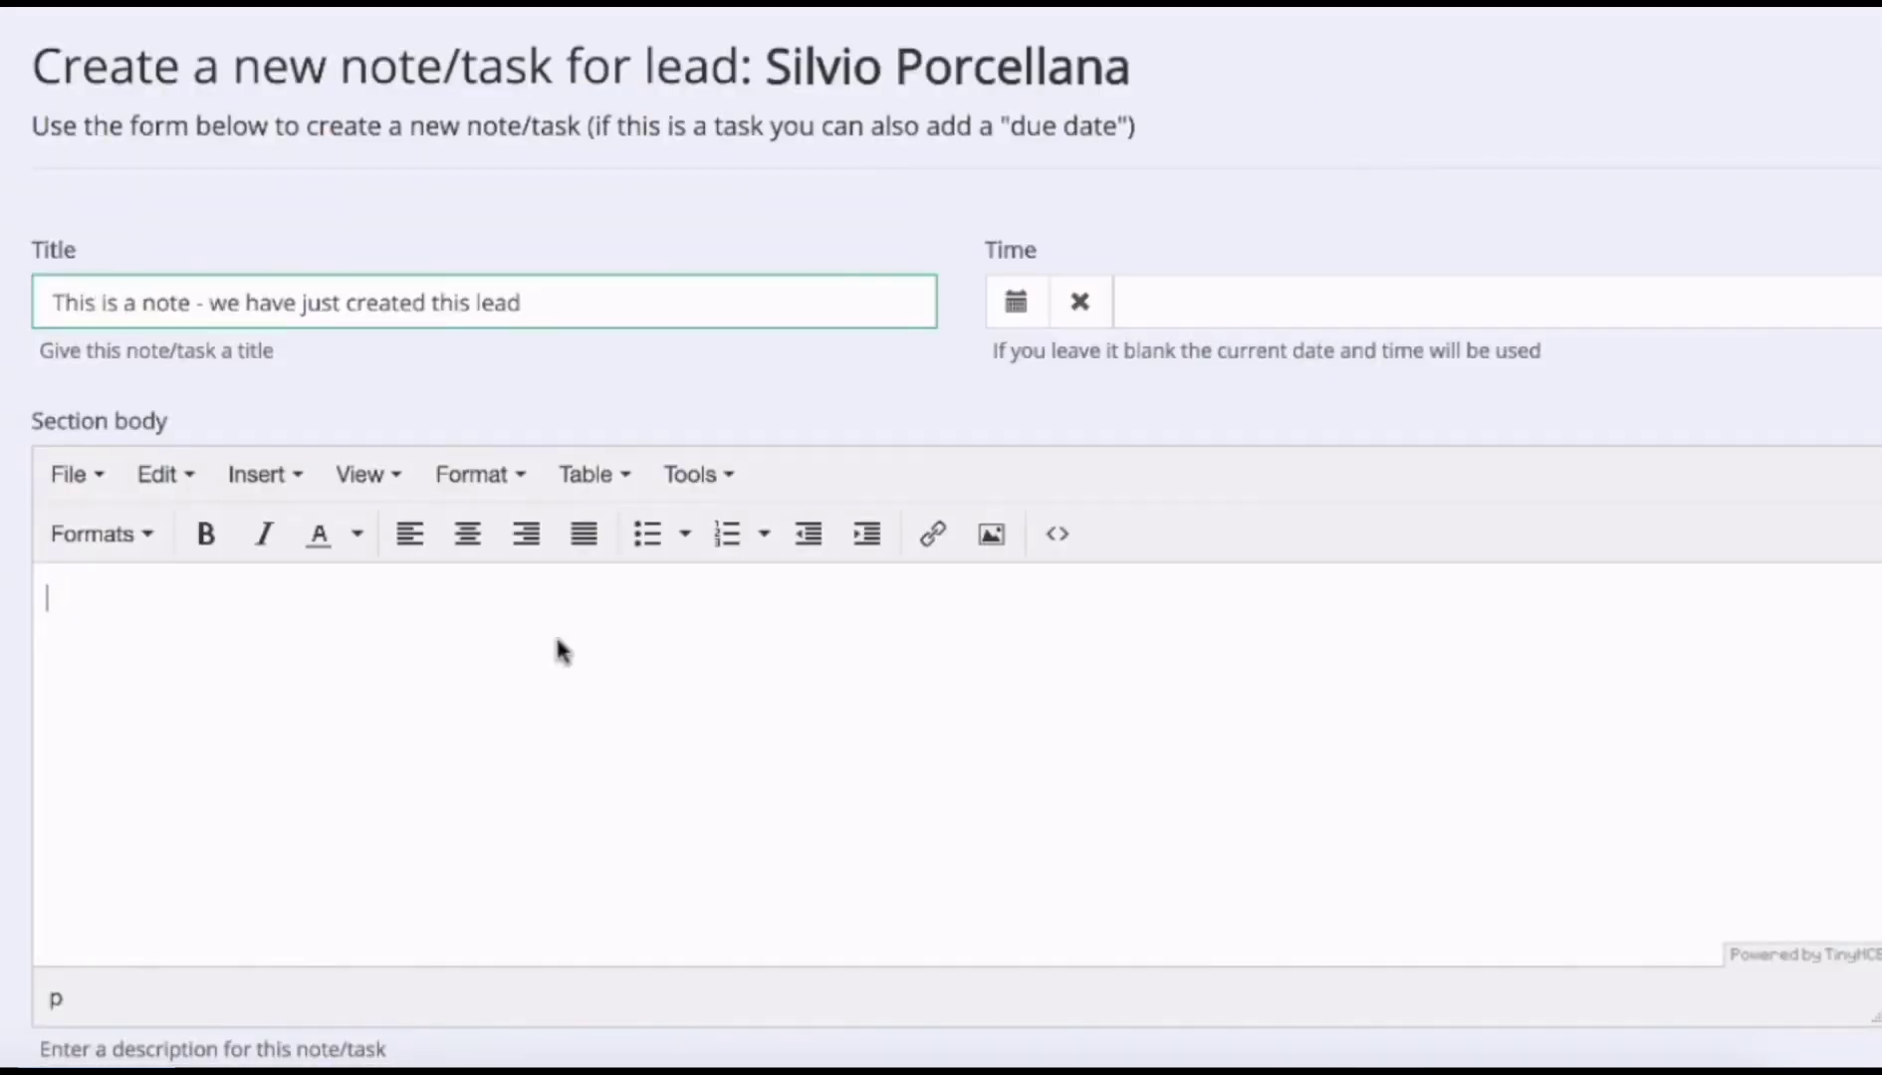
text(This is the body of the note, with a link too!)
double_click(475, 596)
click(932, 533)
text(https://)
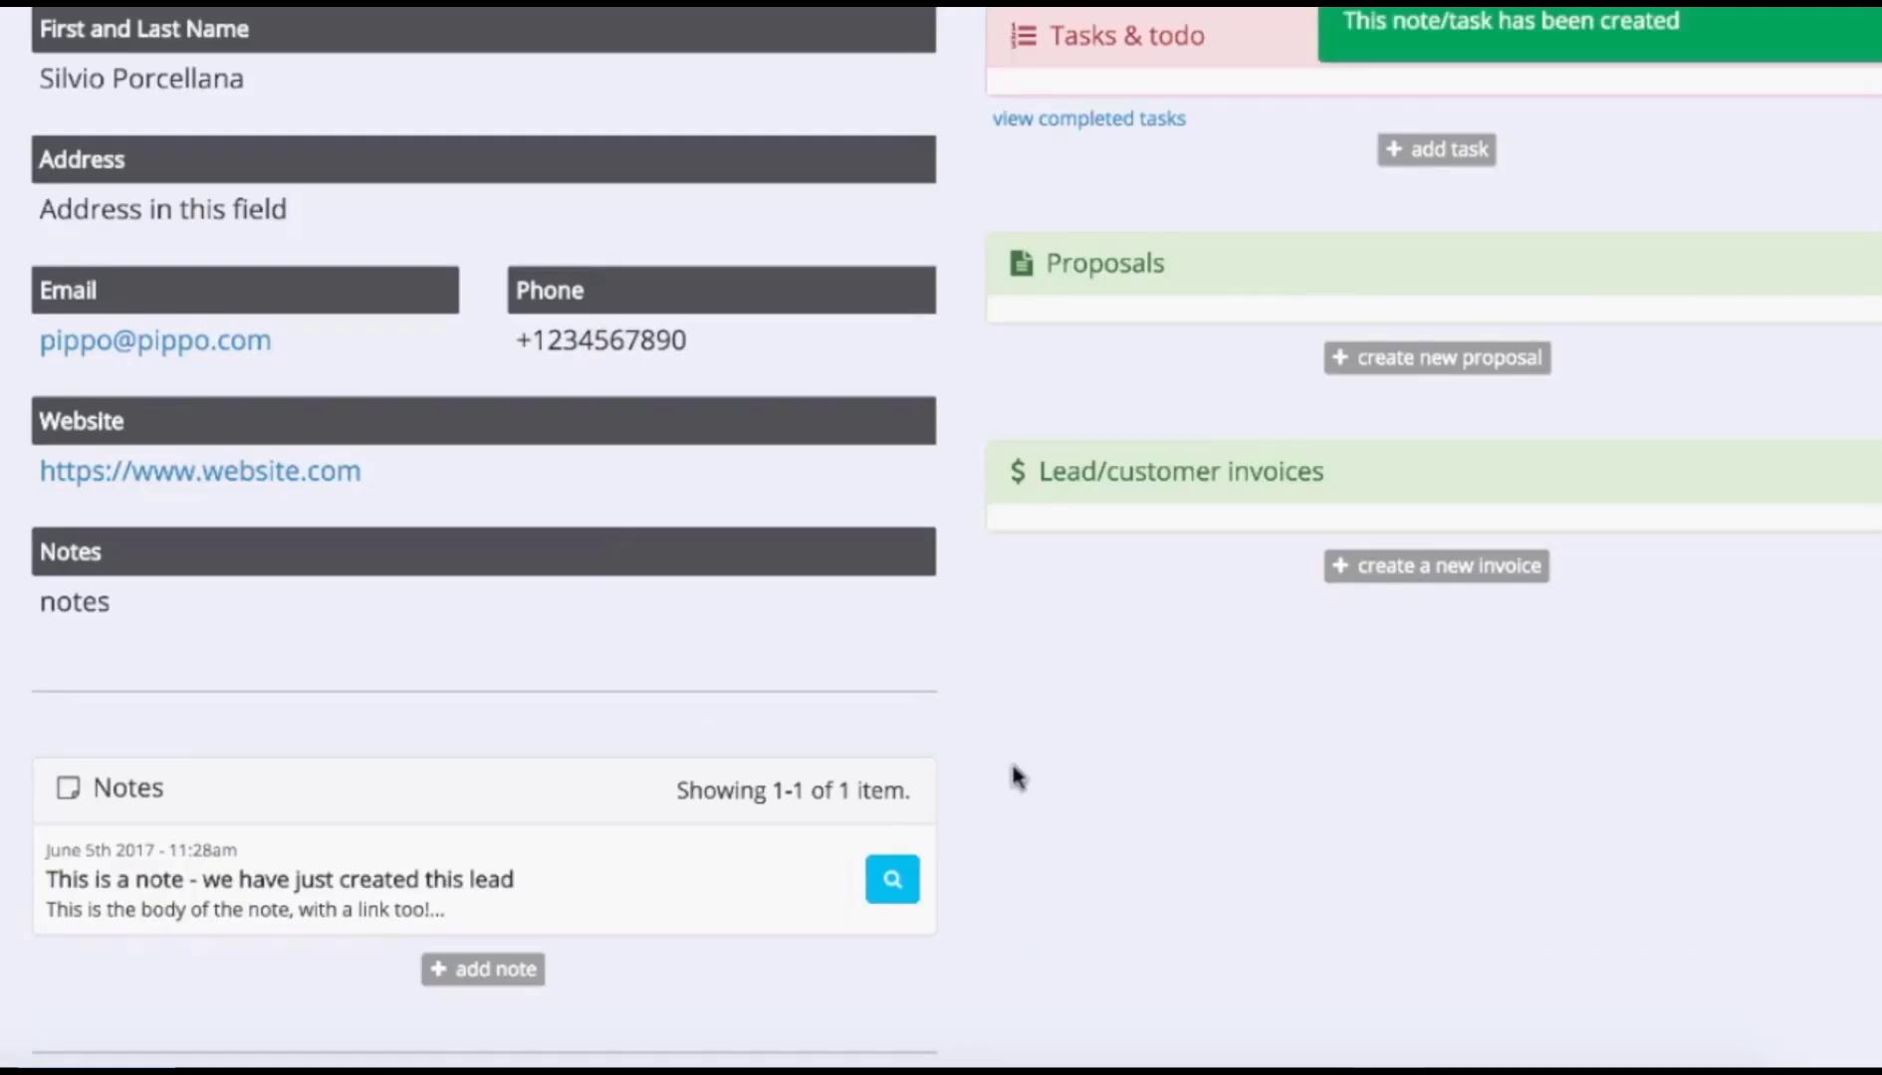
scroll(498, 546, down, 3)
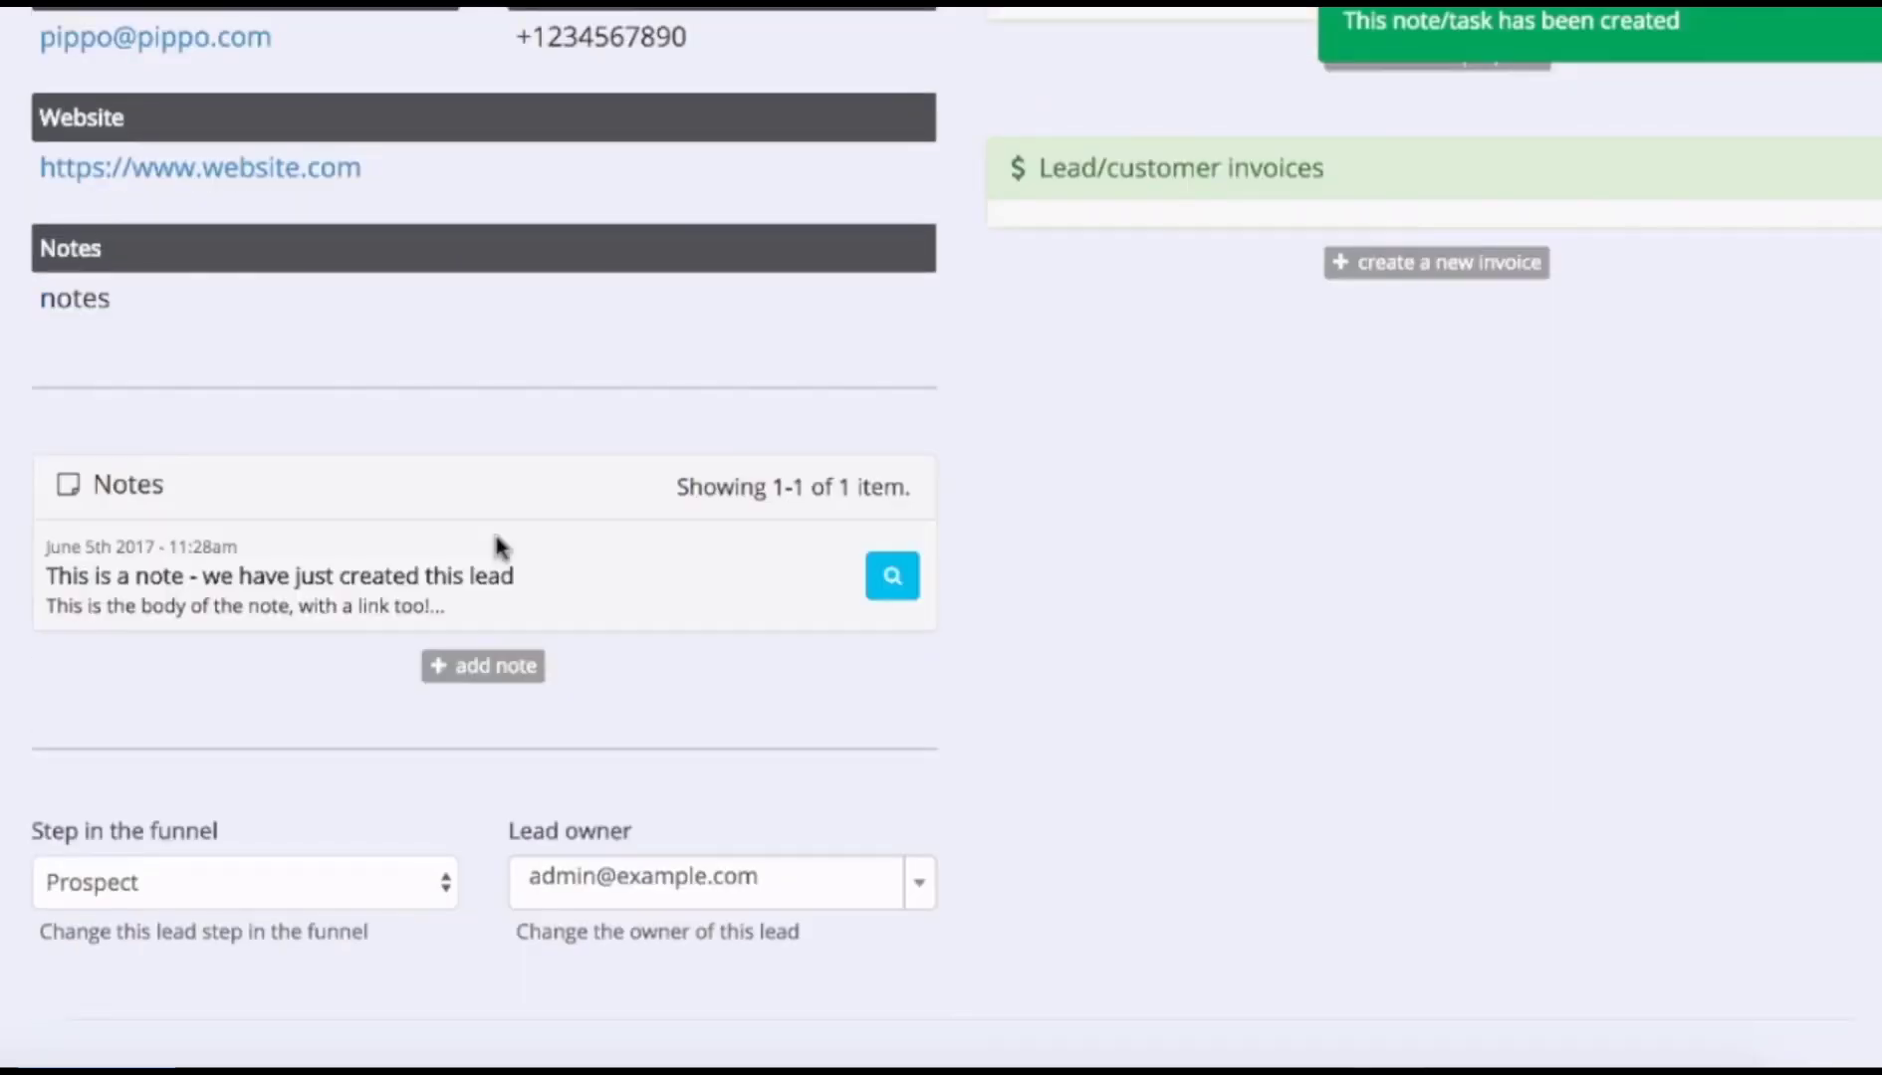
Preview the newly saved note, then close it.
click(893, 576)
click(697, 184)
scroll(1263, 735, up, 3)
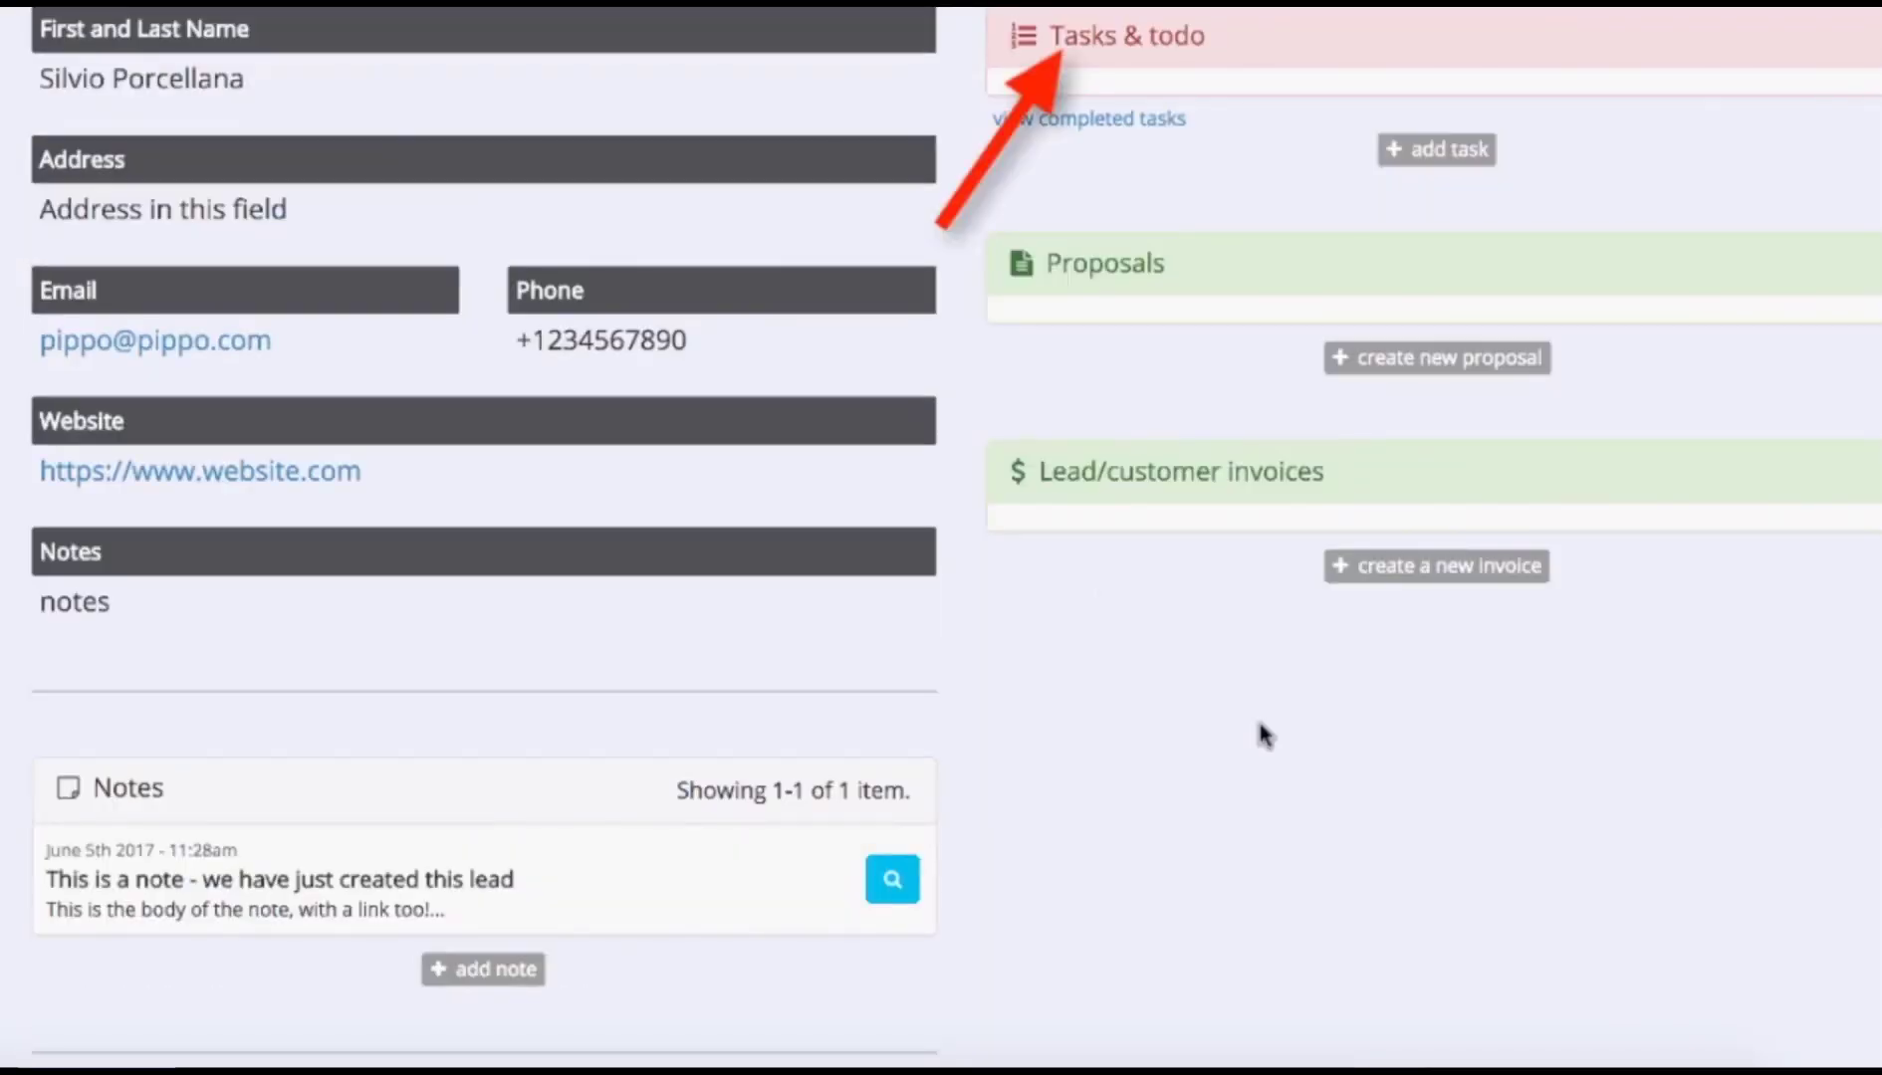
Save task 'Call!' due 2017-06-05 with body 'Call at the number in the lead details'.
click(1447, 157)
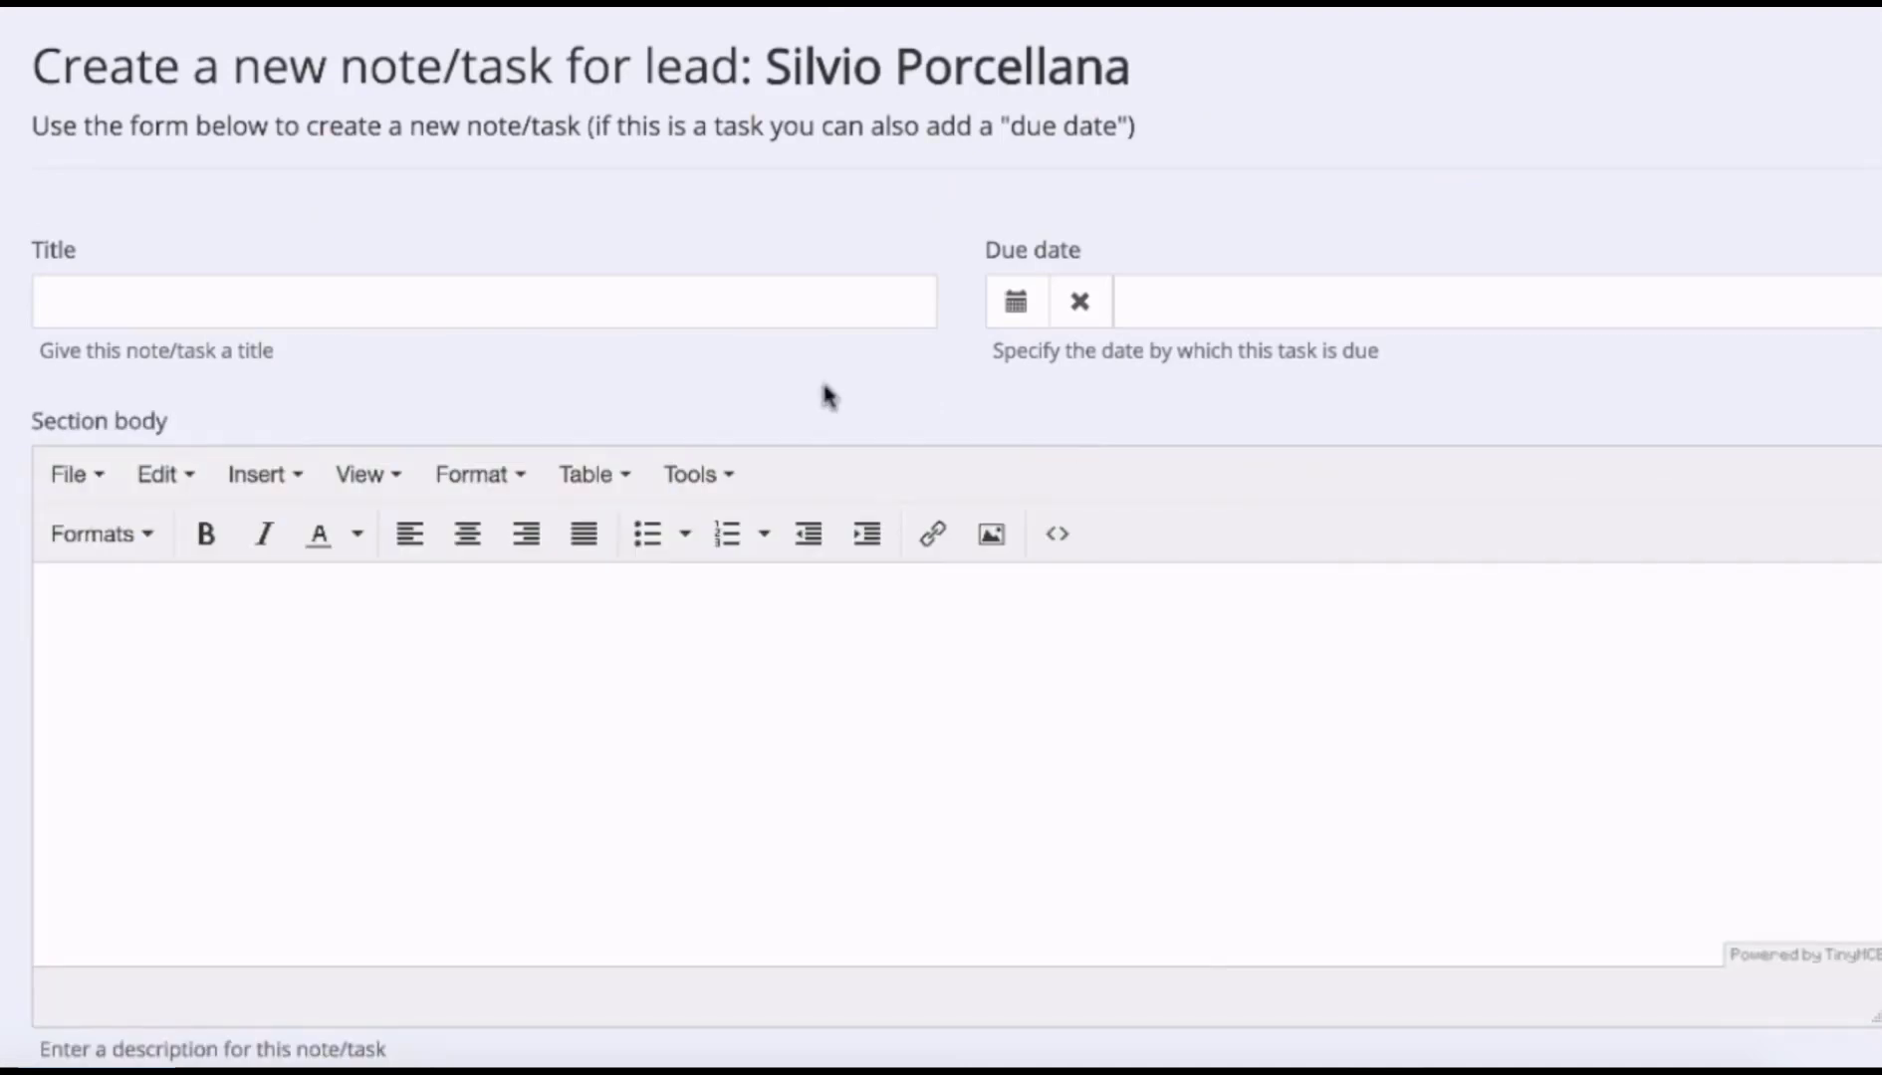
click(638, 314)
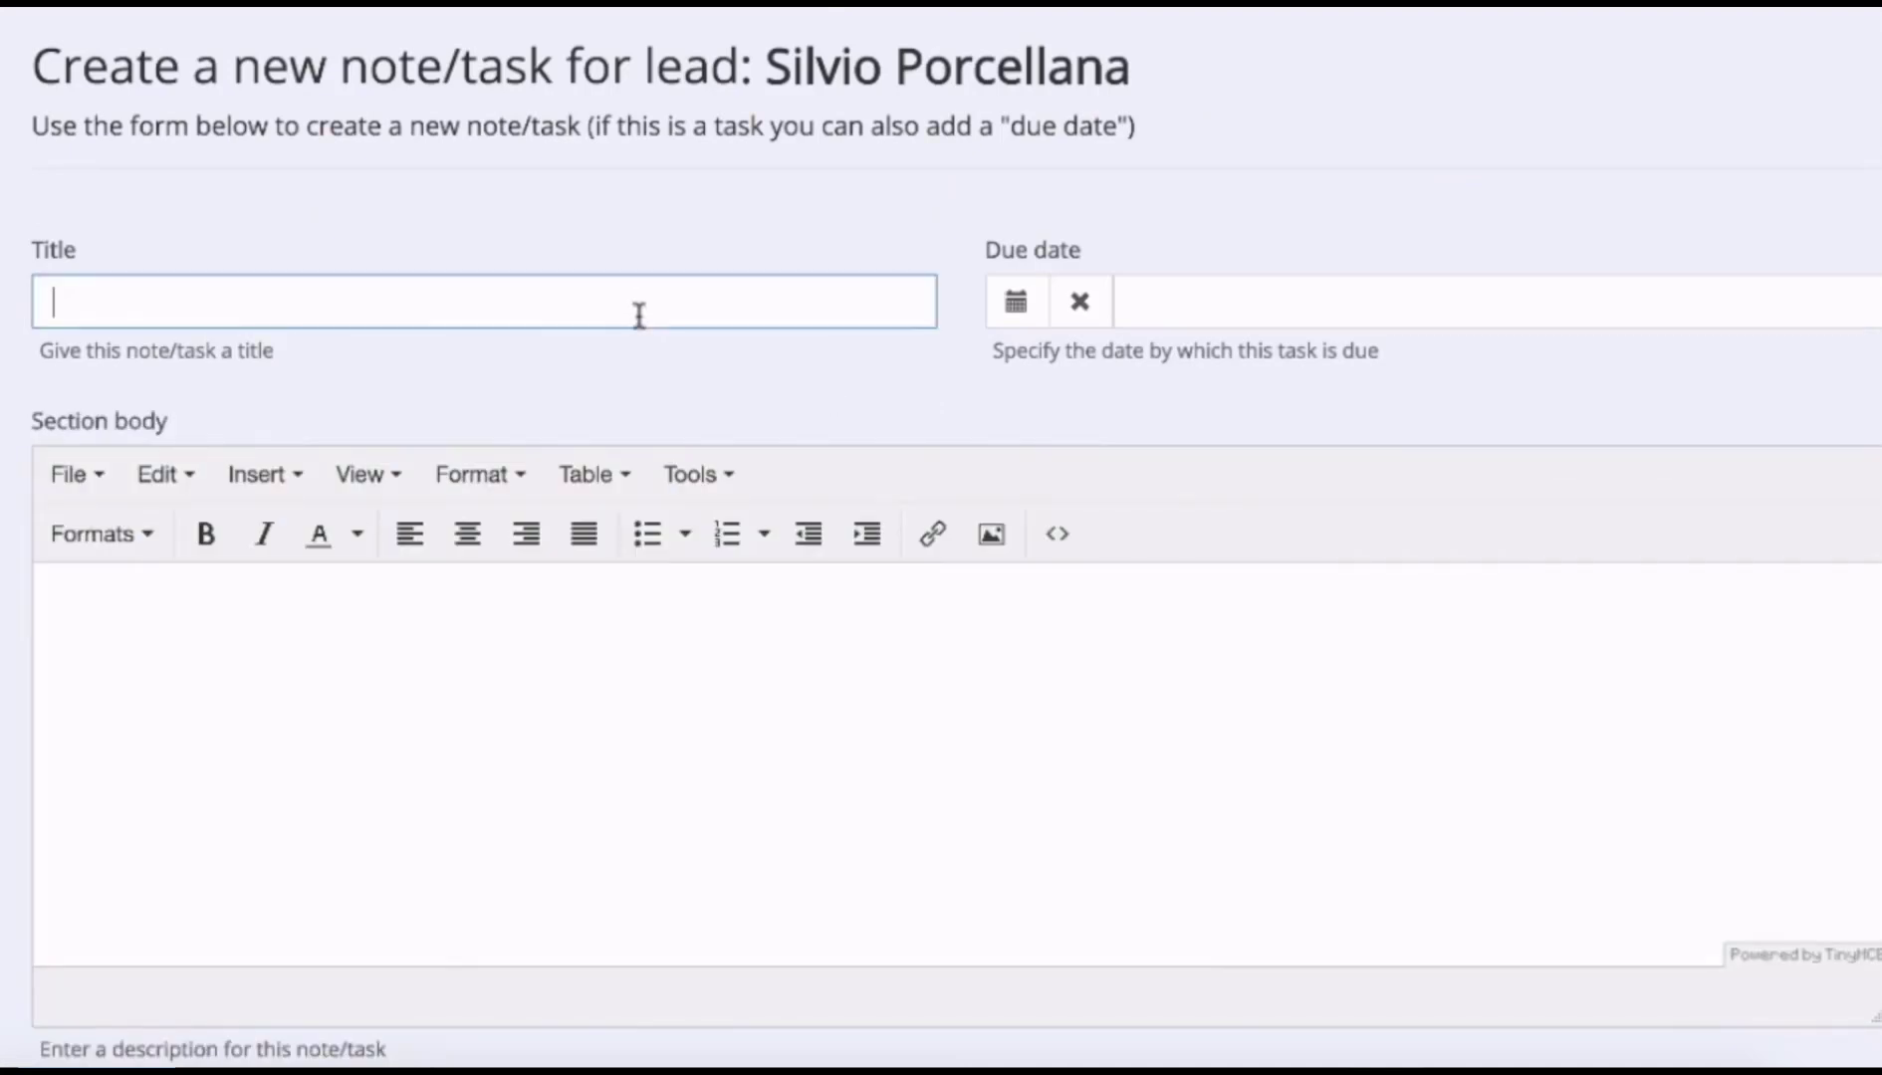
text(Call!)
click(589, 231)
click(1245, 309)
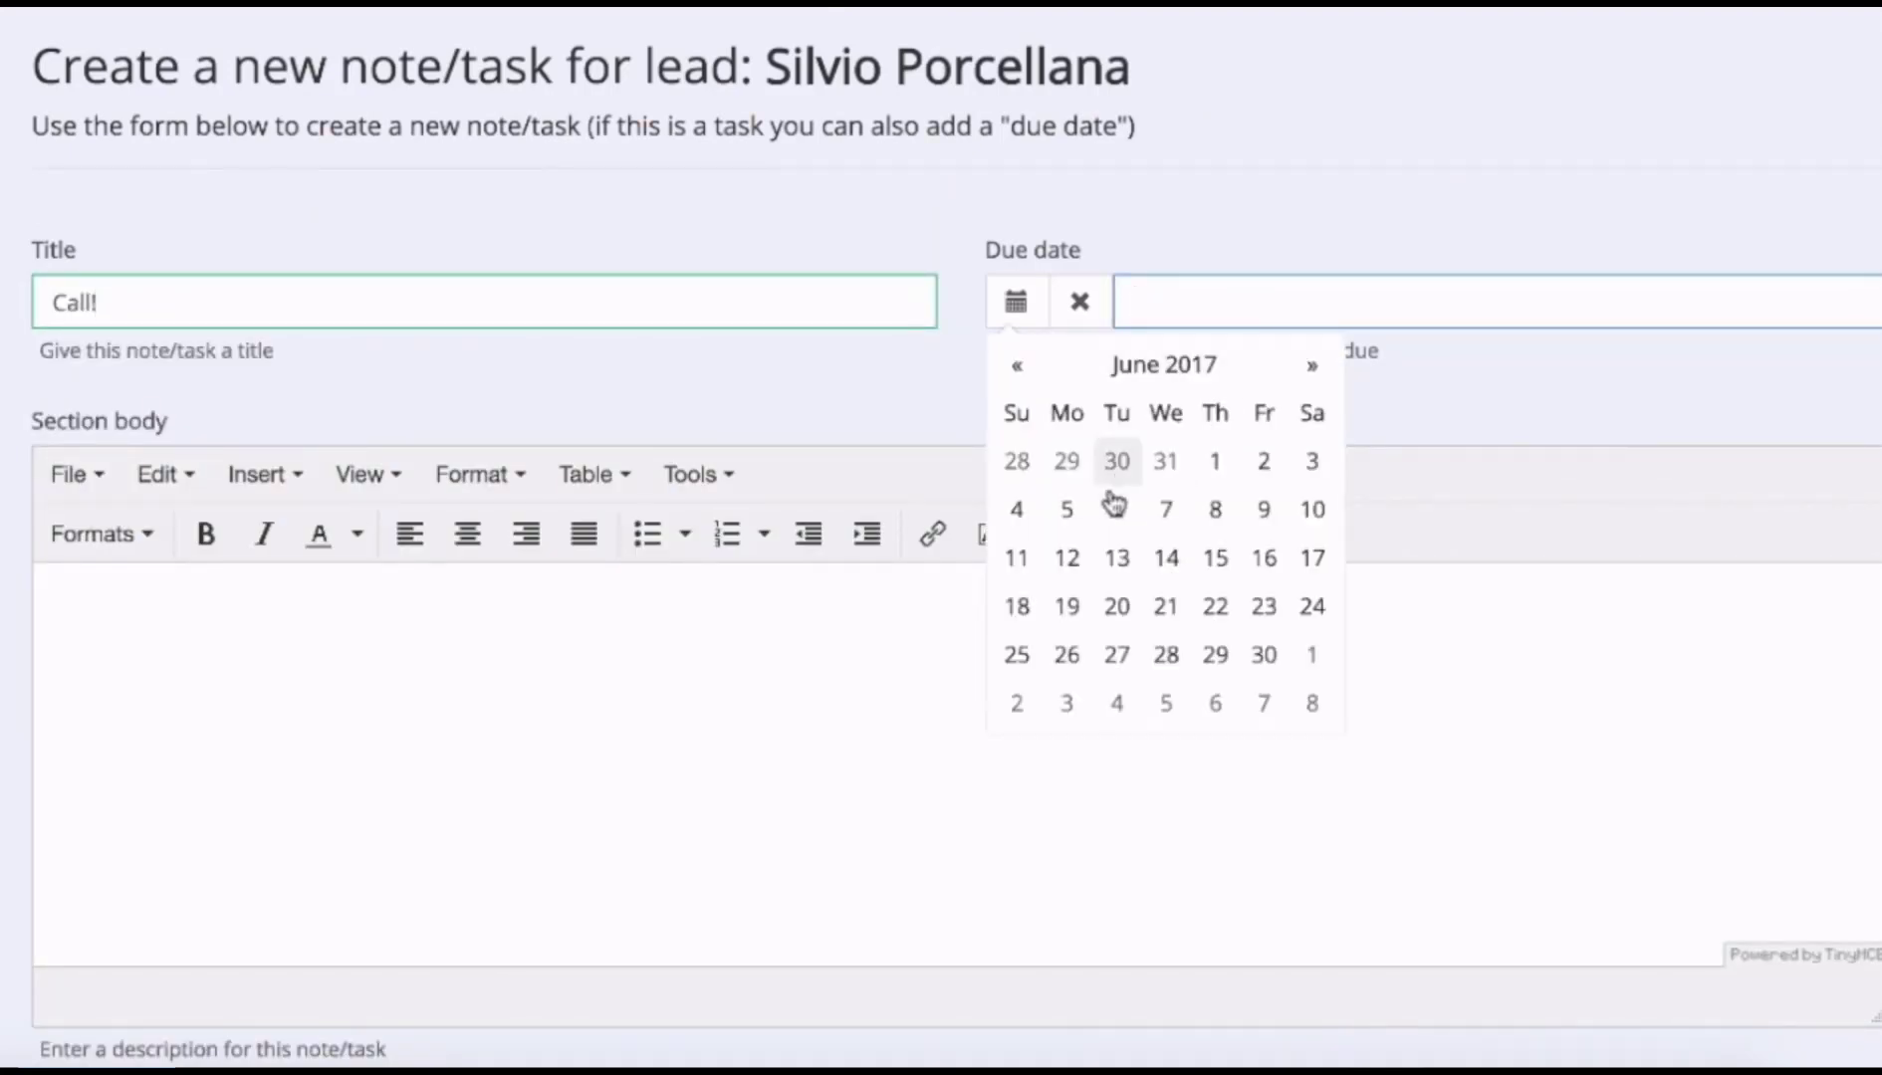
click(1063, 512)
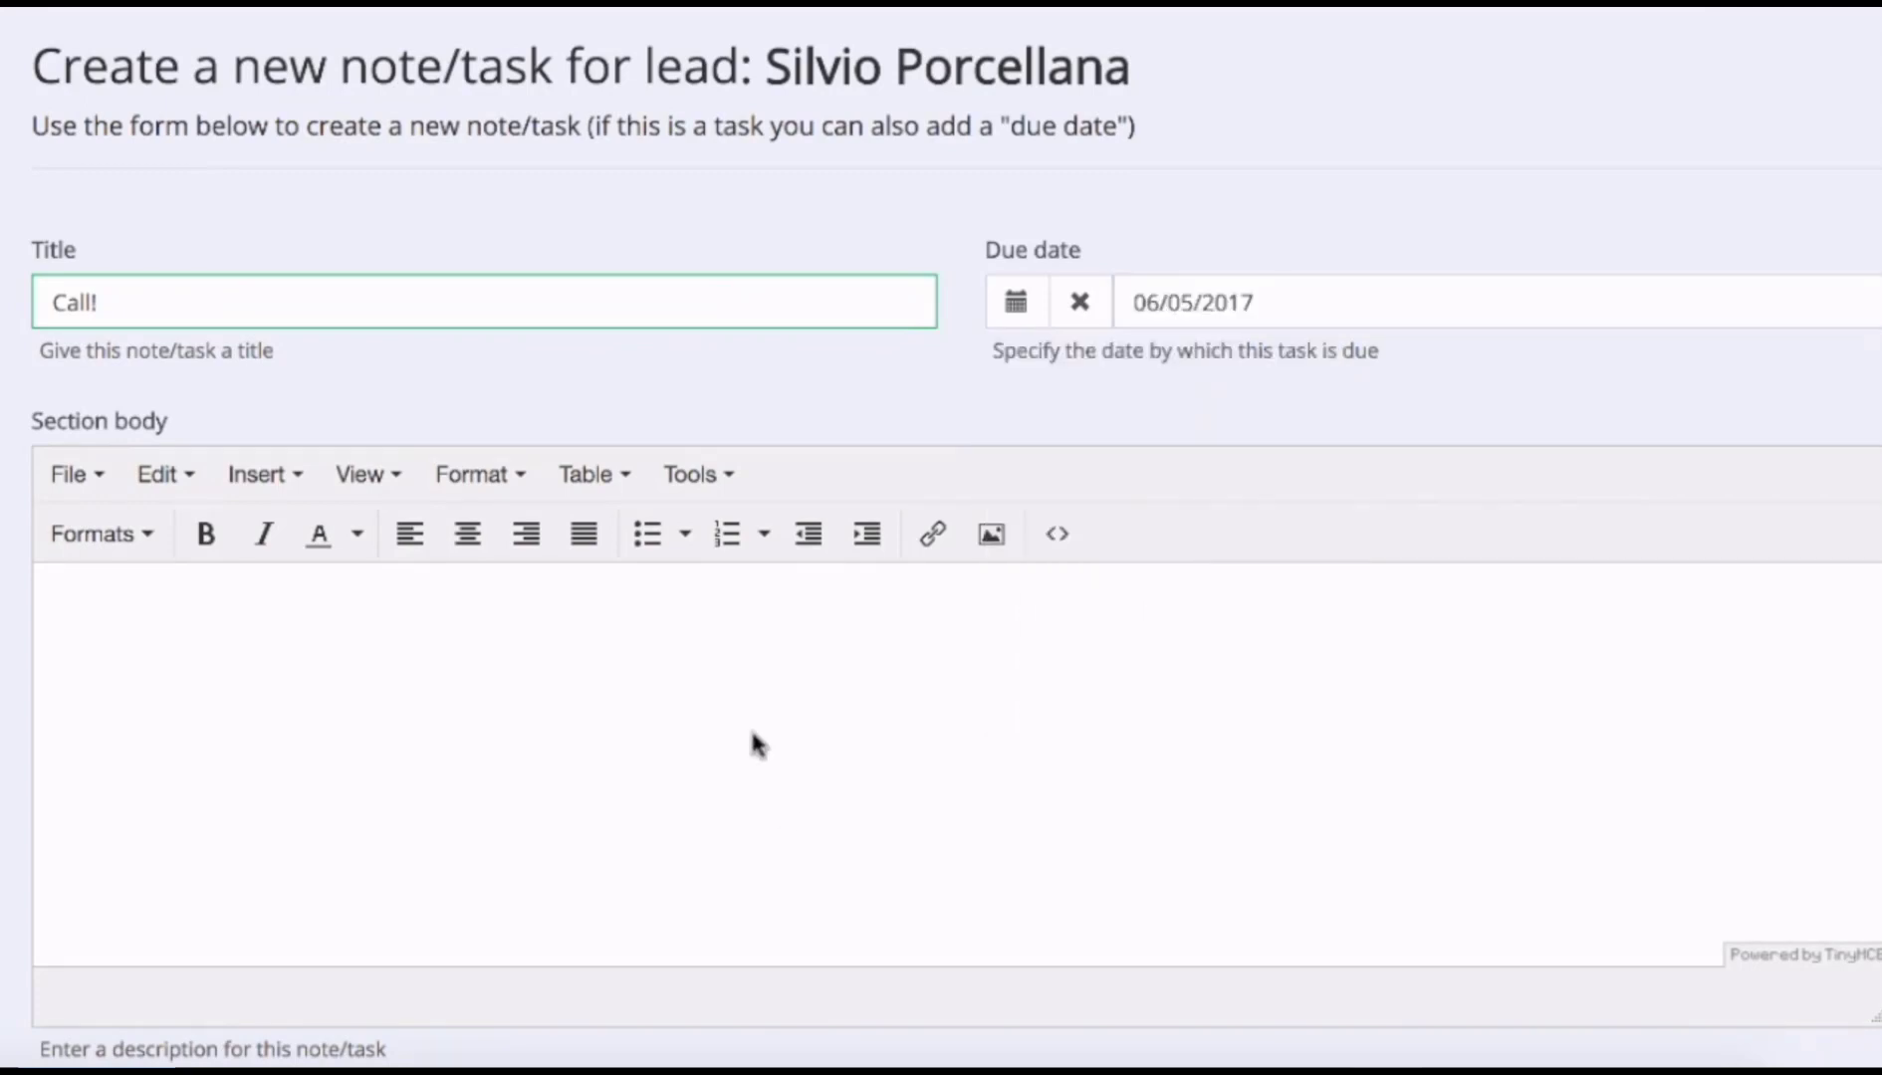
text(Call at the number of)
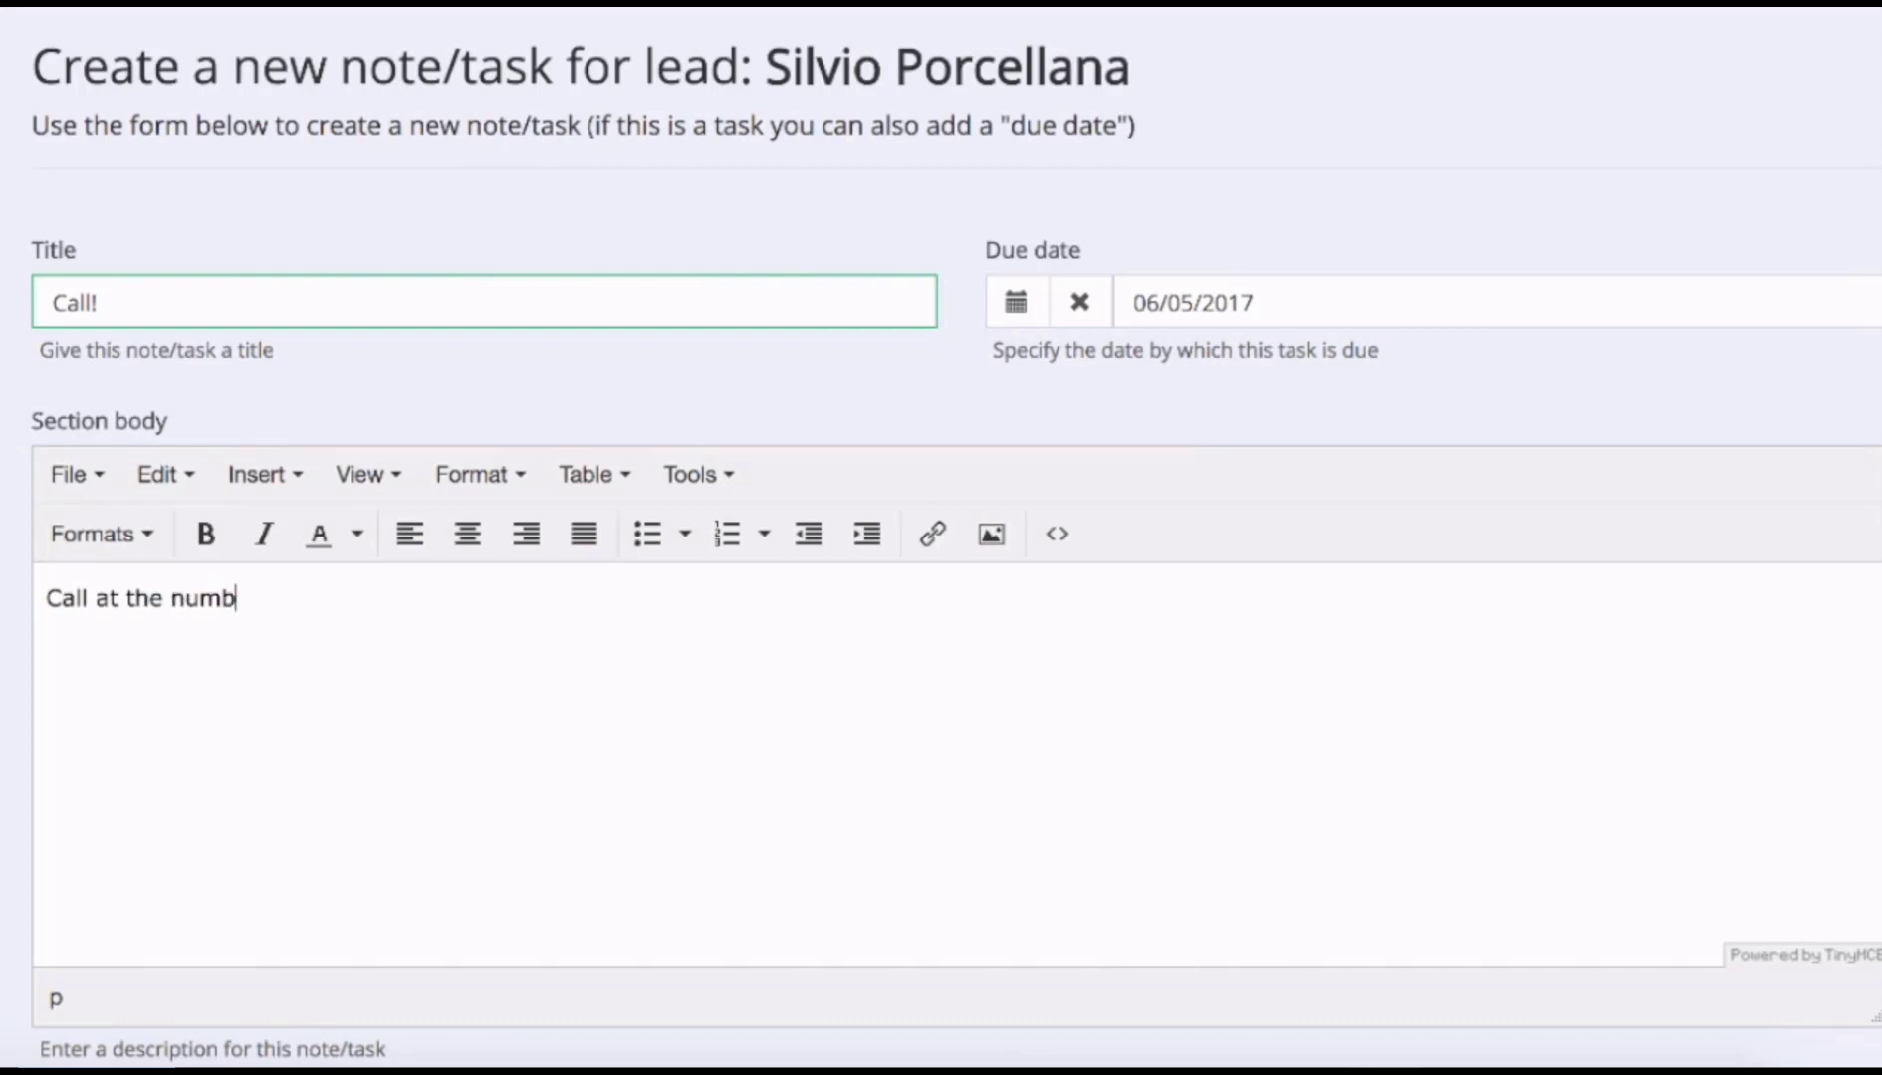
key(BackSpace)
key(BackSpace)
text(in the lead )
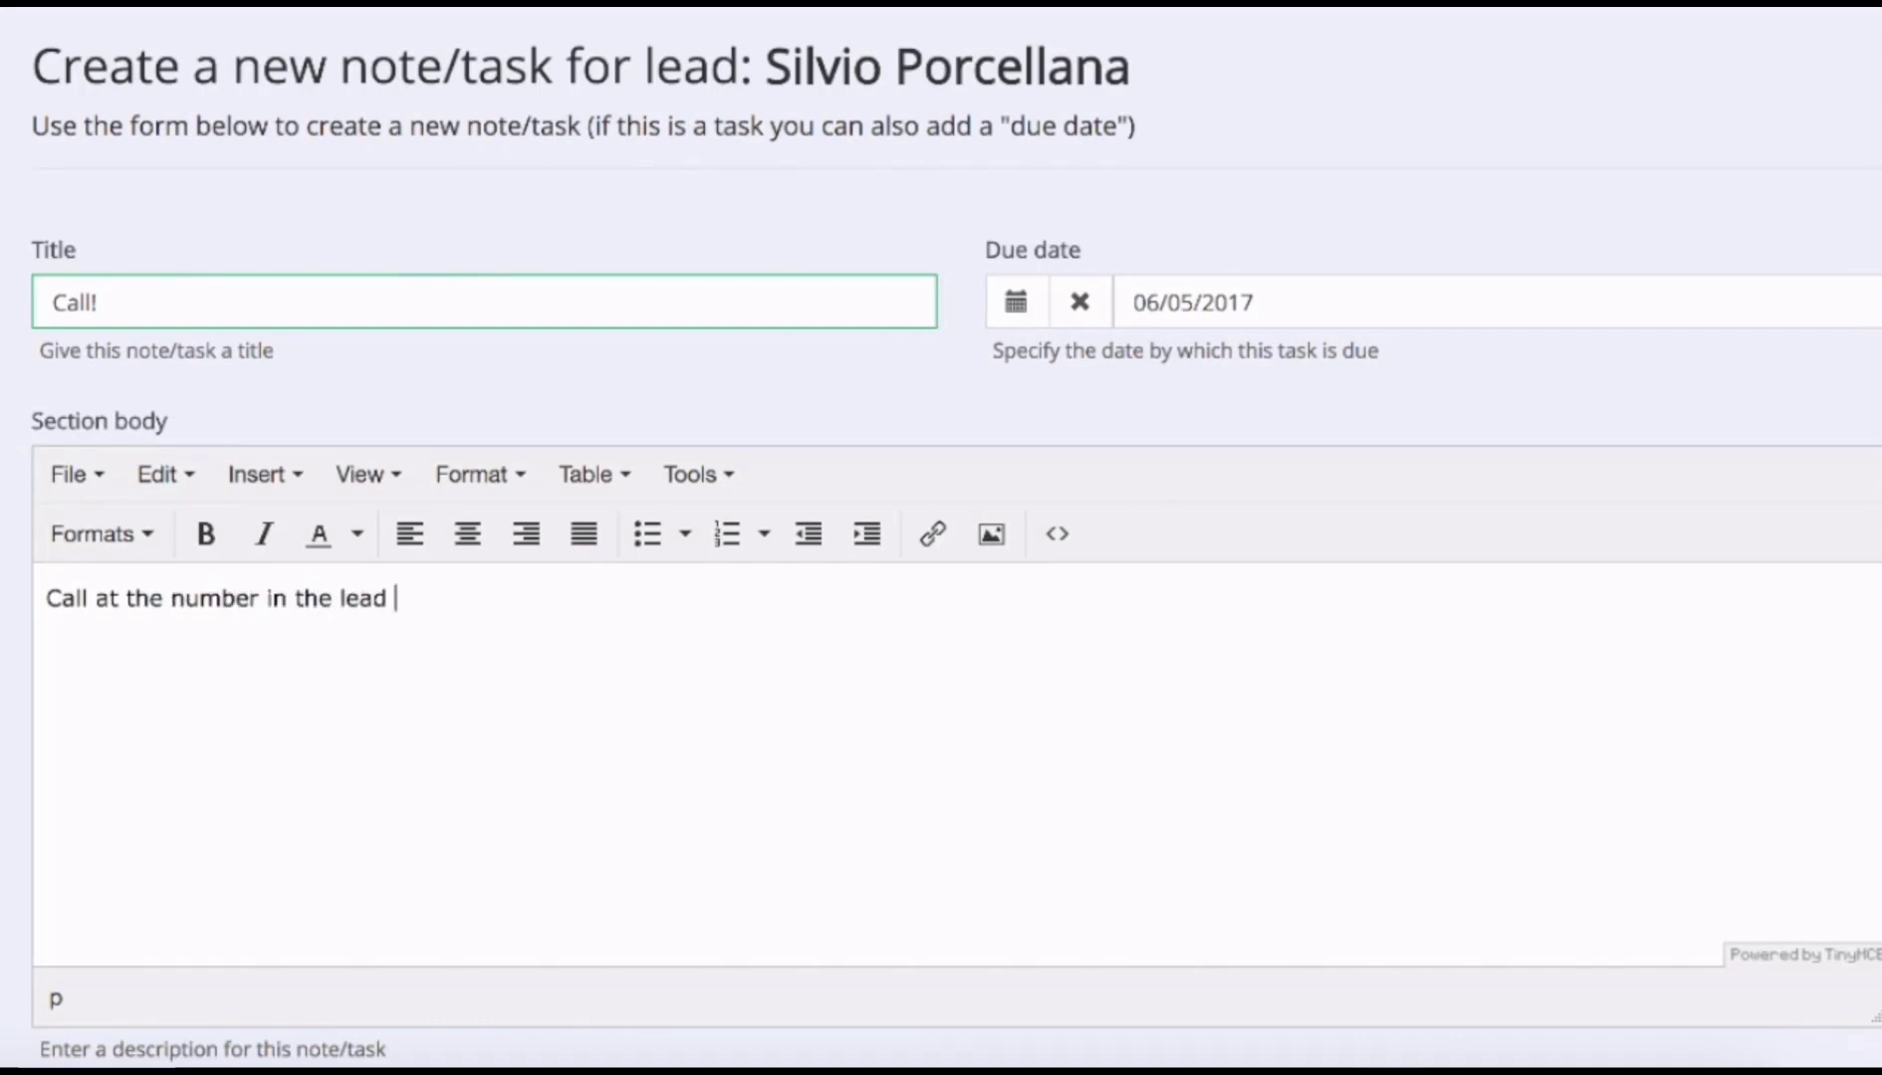
text(details)
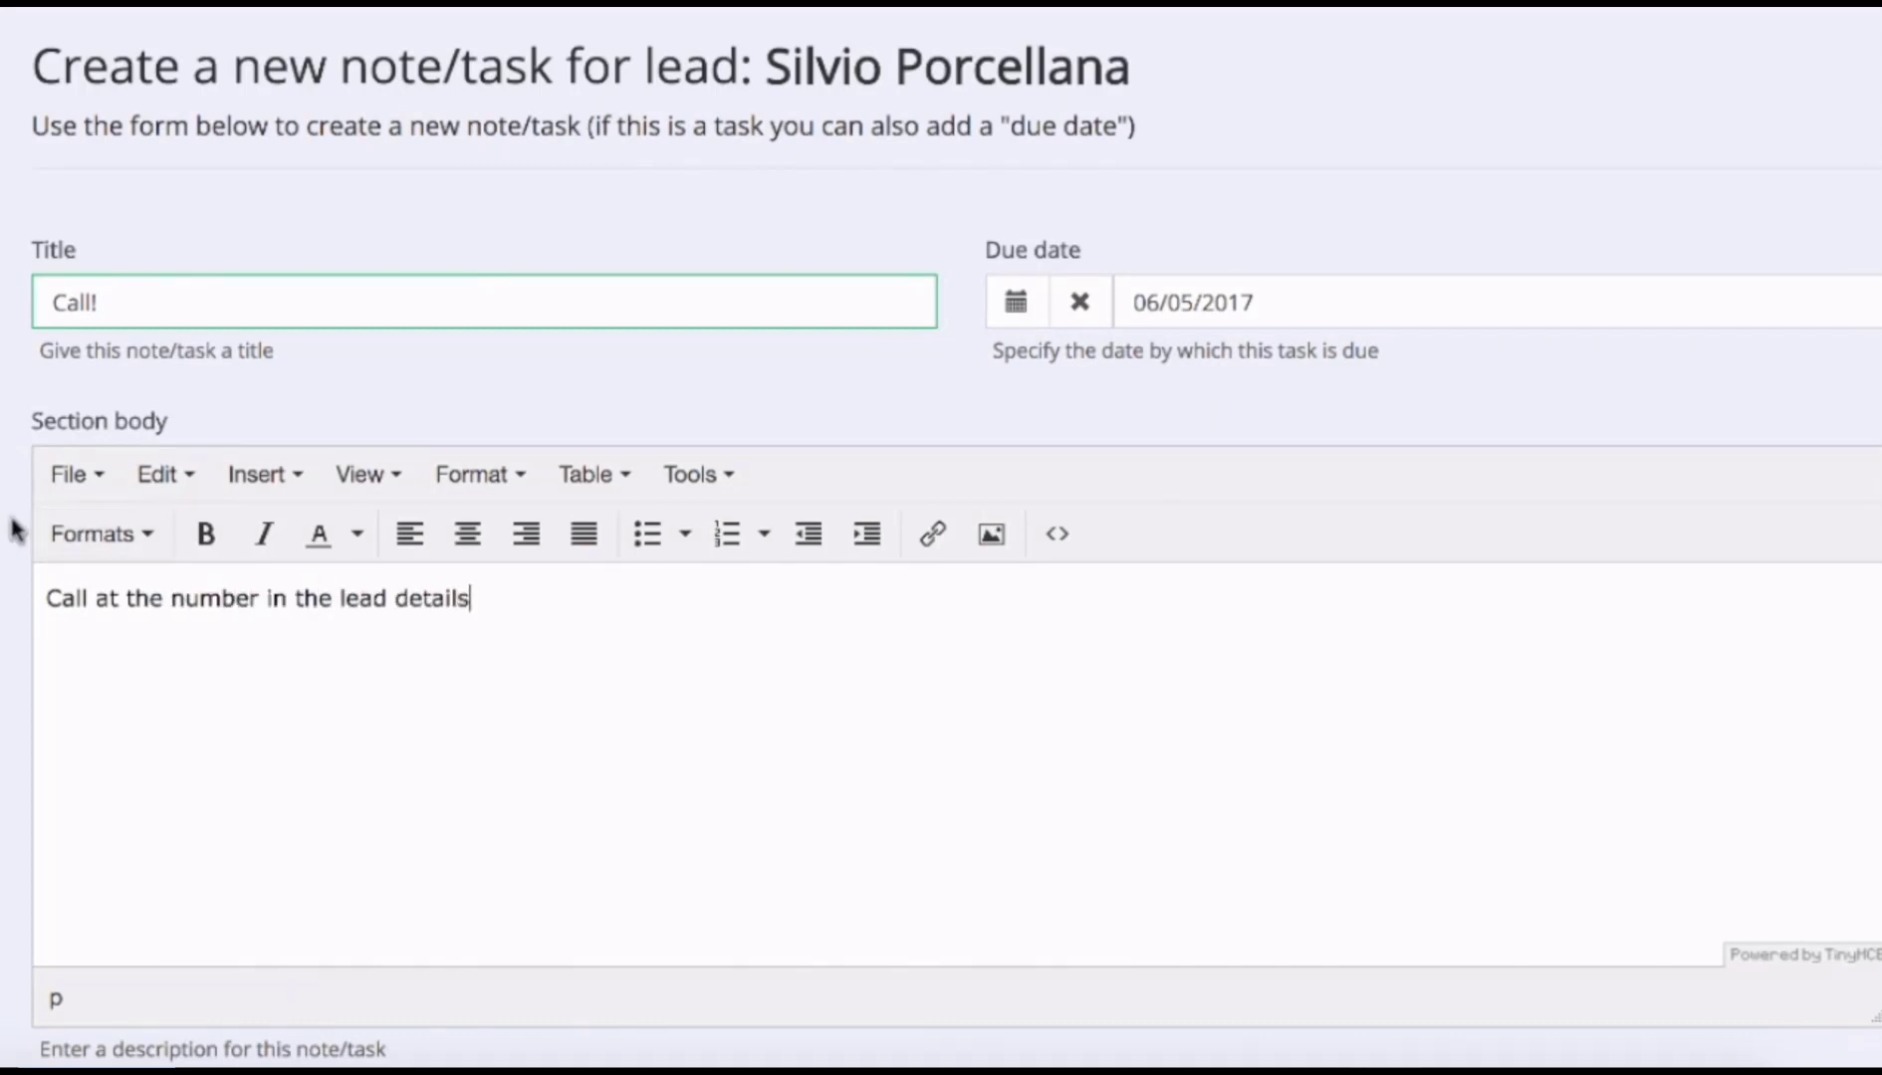
scroll(13, 530, down, 3)
click(1039, 946)
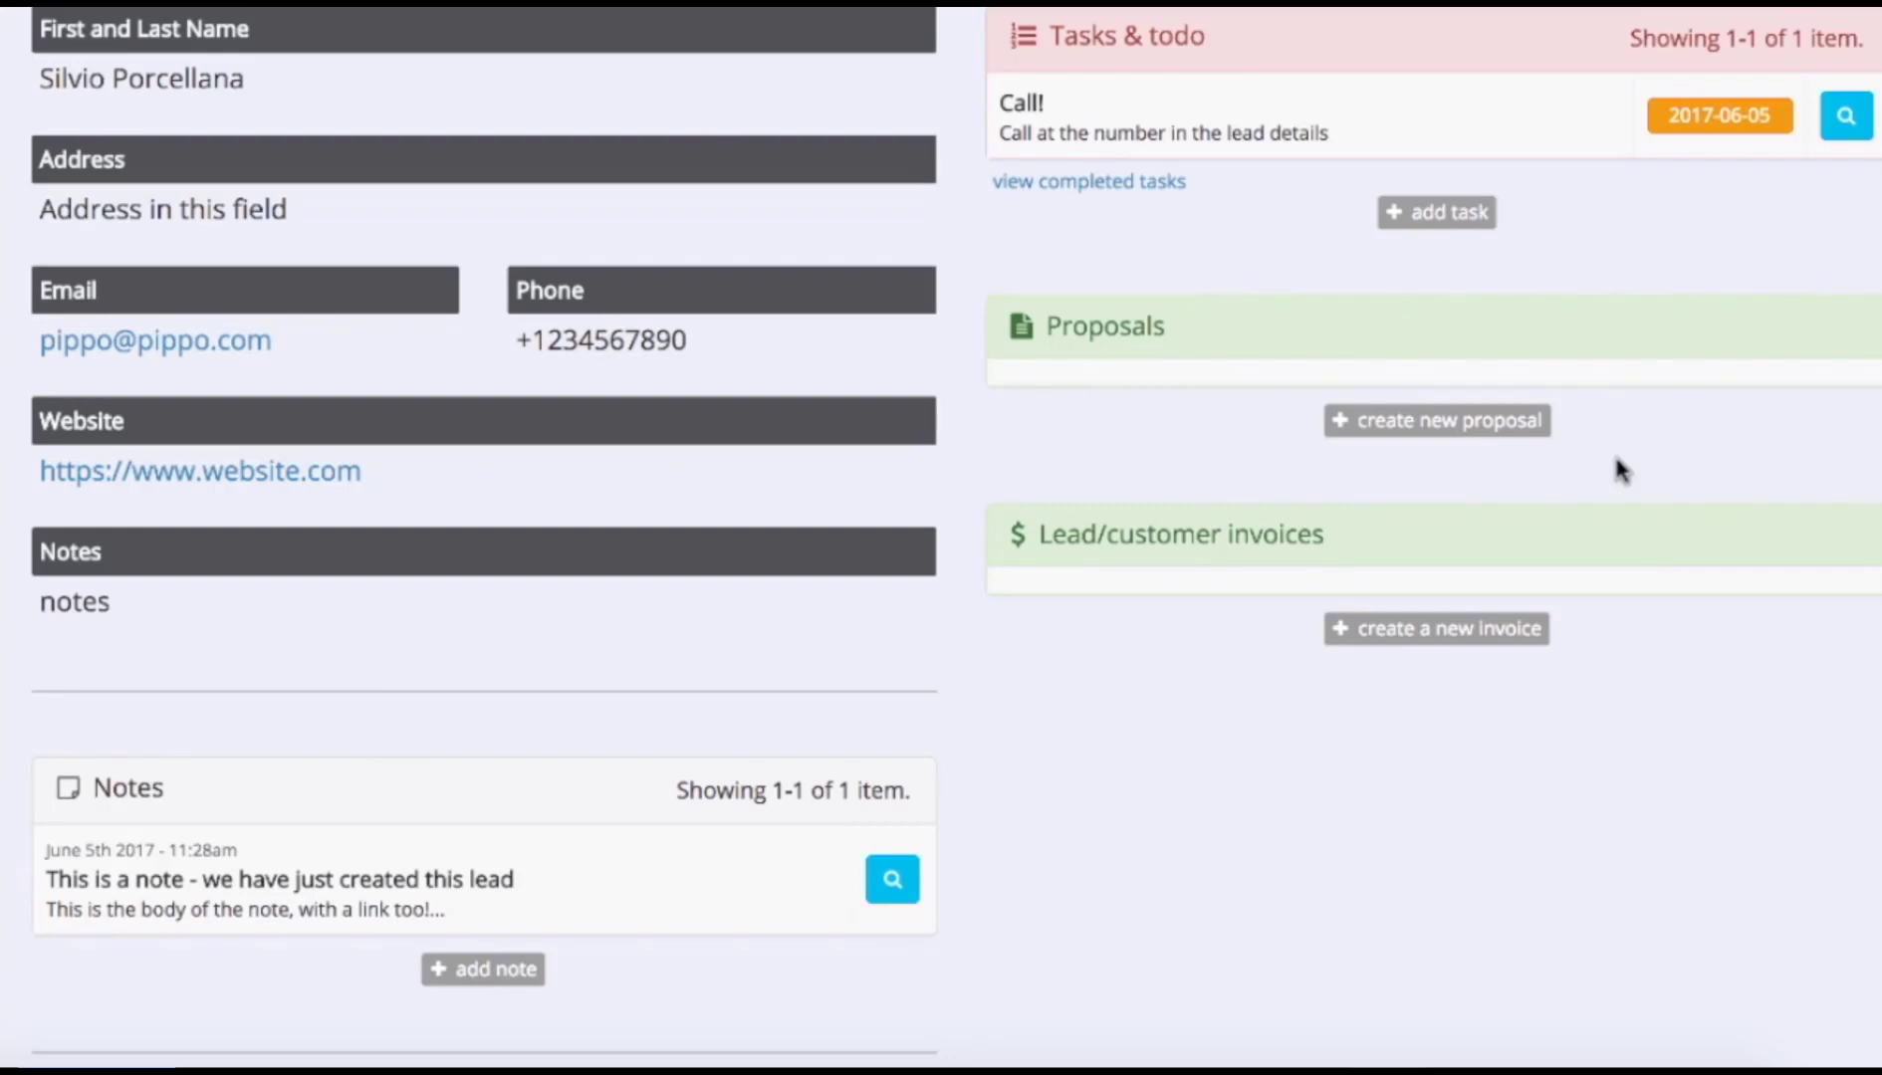
Create proposal 'New proposal' described as 'This is a test proposal we are creating during the onboarding tutorial'.
click(1467, 426)
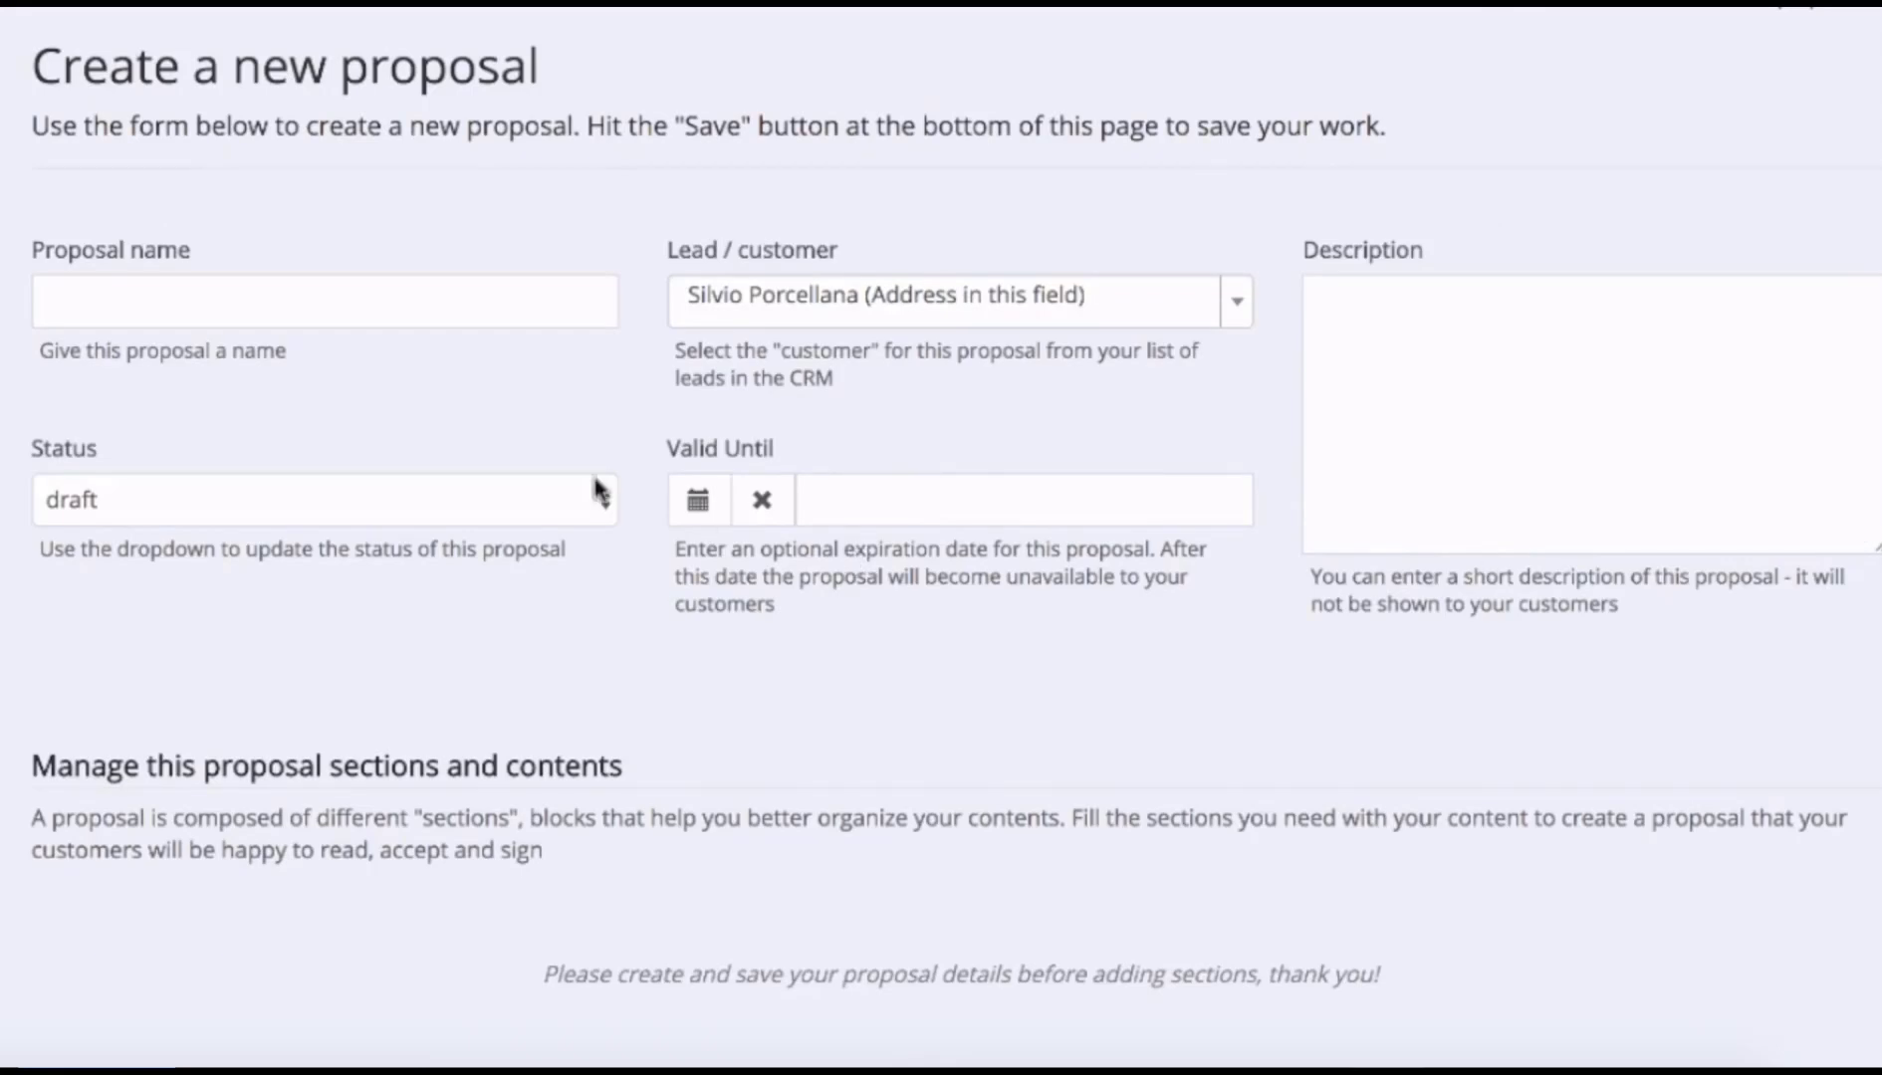
click(352, 307)
text(New )
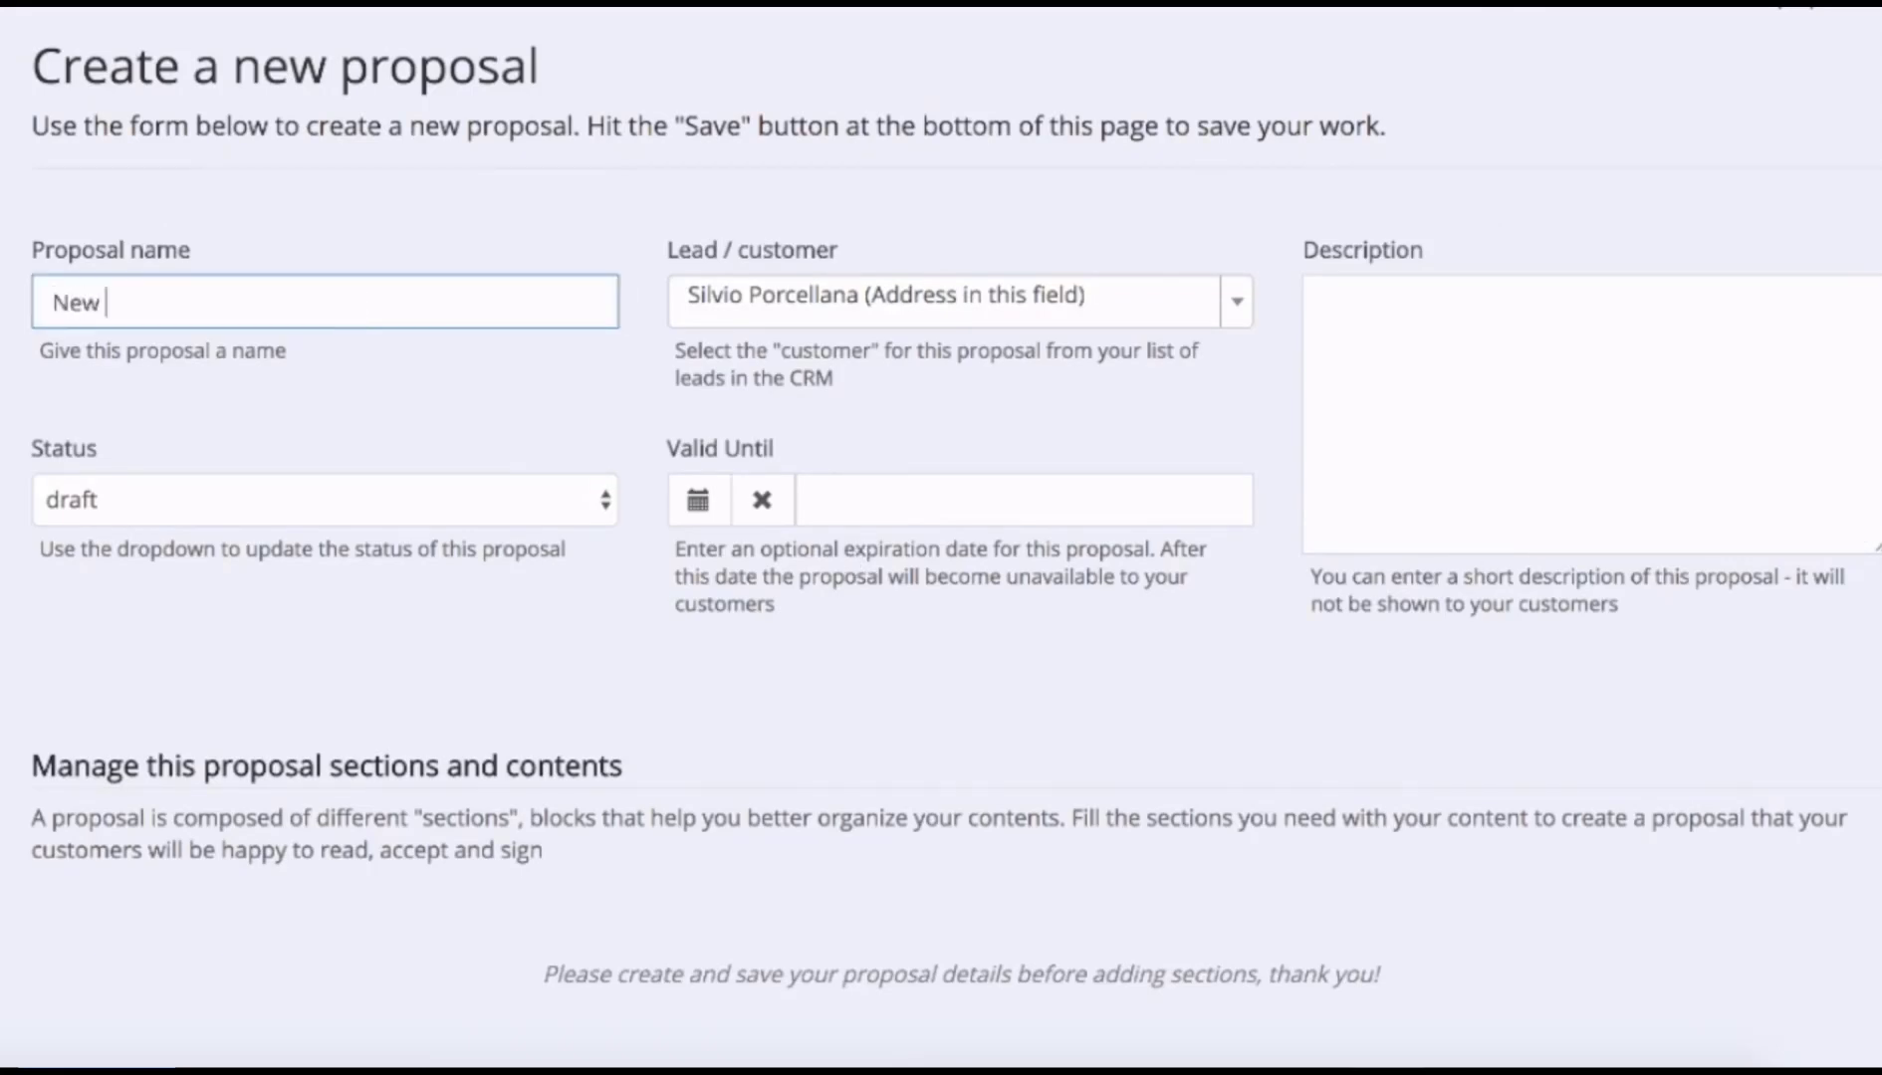
text(proposal)
click(1454, 437)
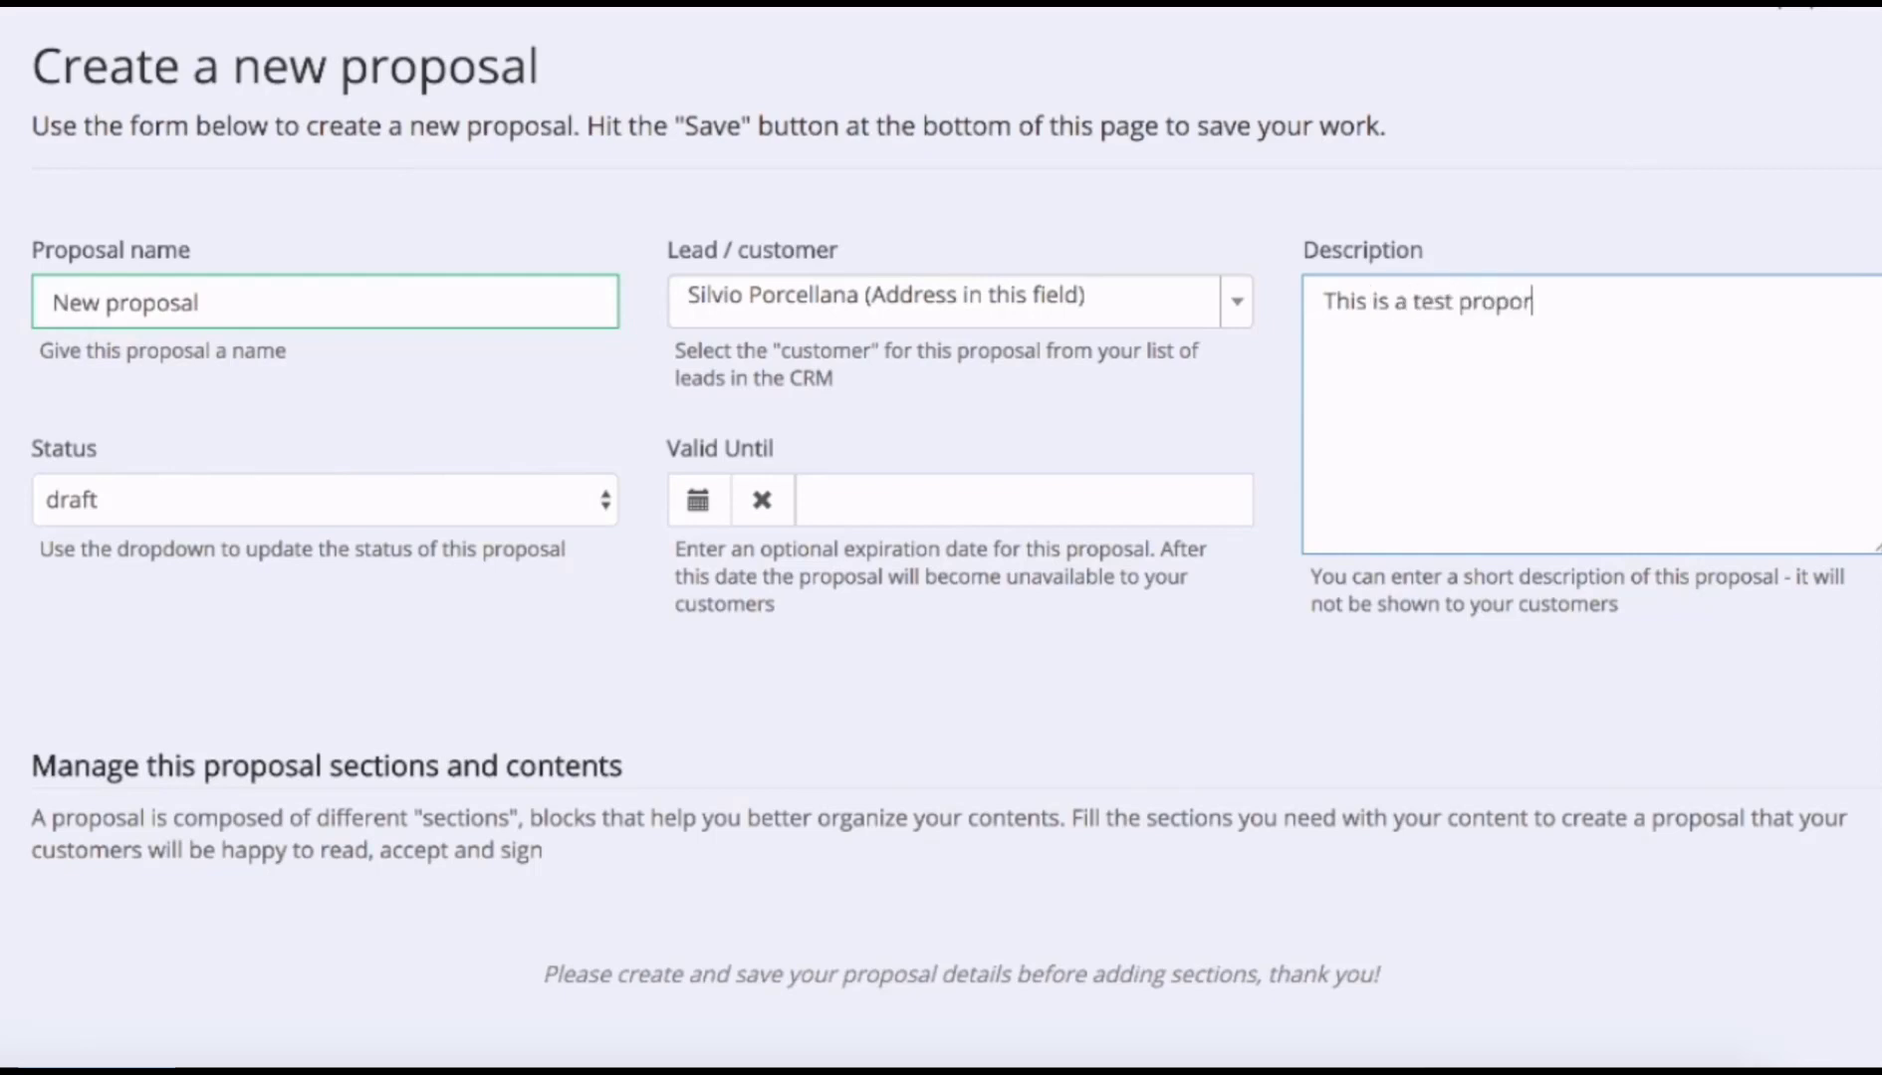
text(This is a test proposal we are creating )
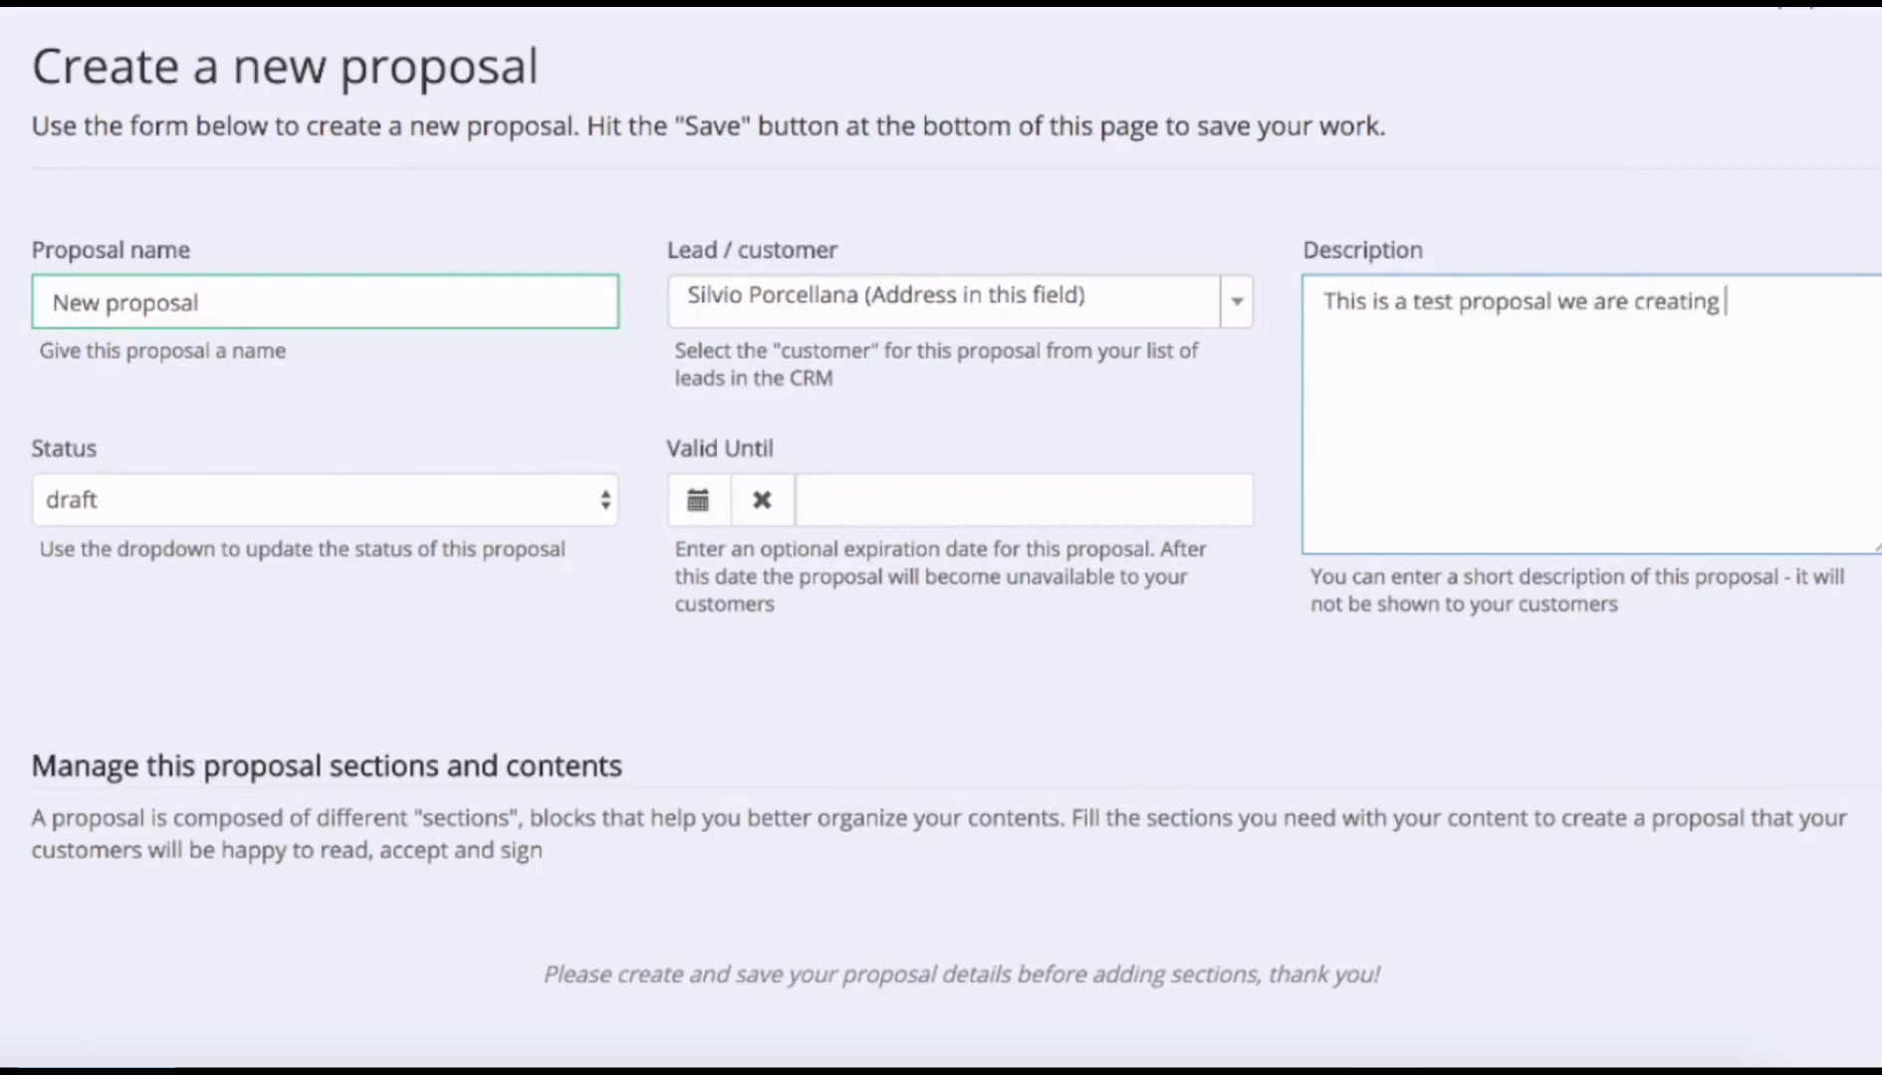
text(during the onboardingh tutor)
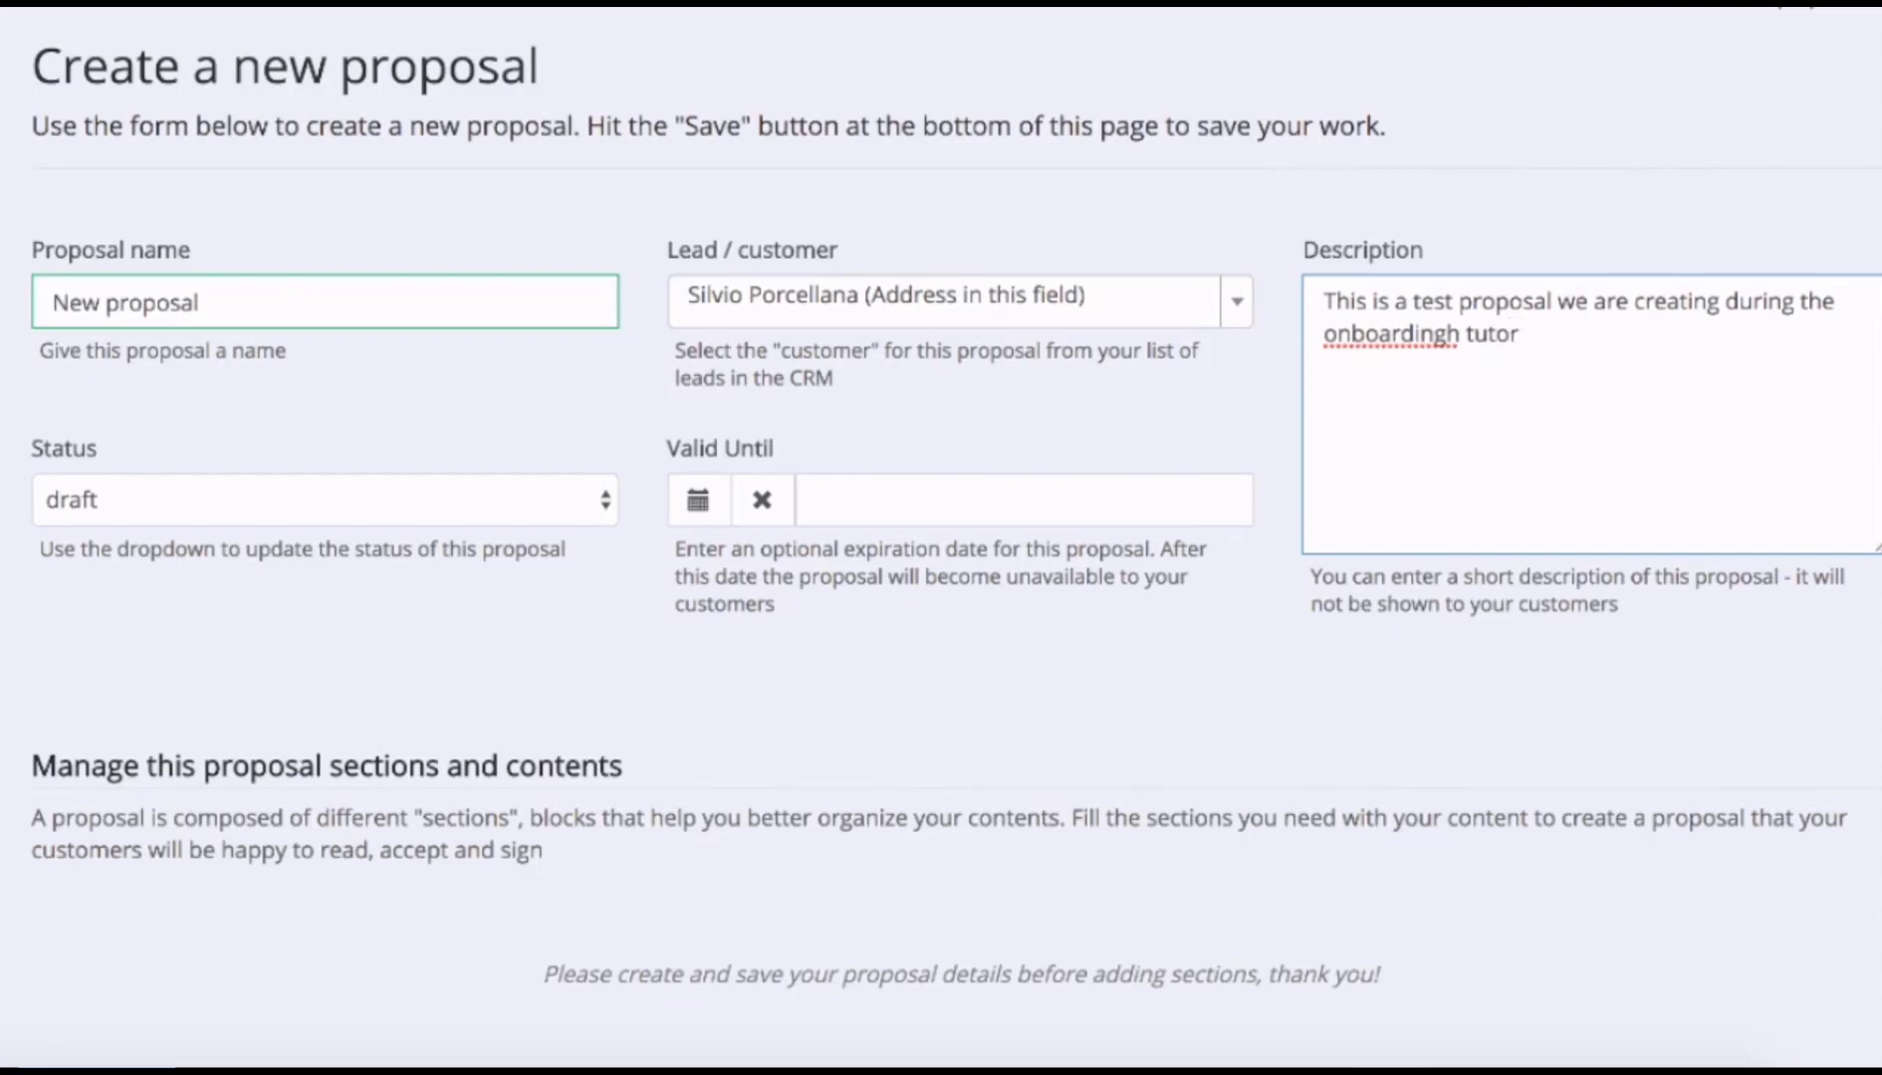
key(BackSpace)
key(BackSpace)
key(BackSpace)
key(BackSpace)
text(tutorial)
scroll(1185, 586, down, 2)
Save the new proposal and set generic_logo1_rectangular.png as its cover image.
click(1045, 1004)
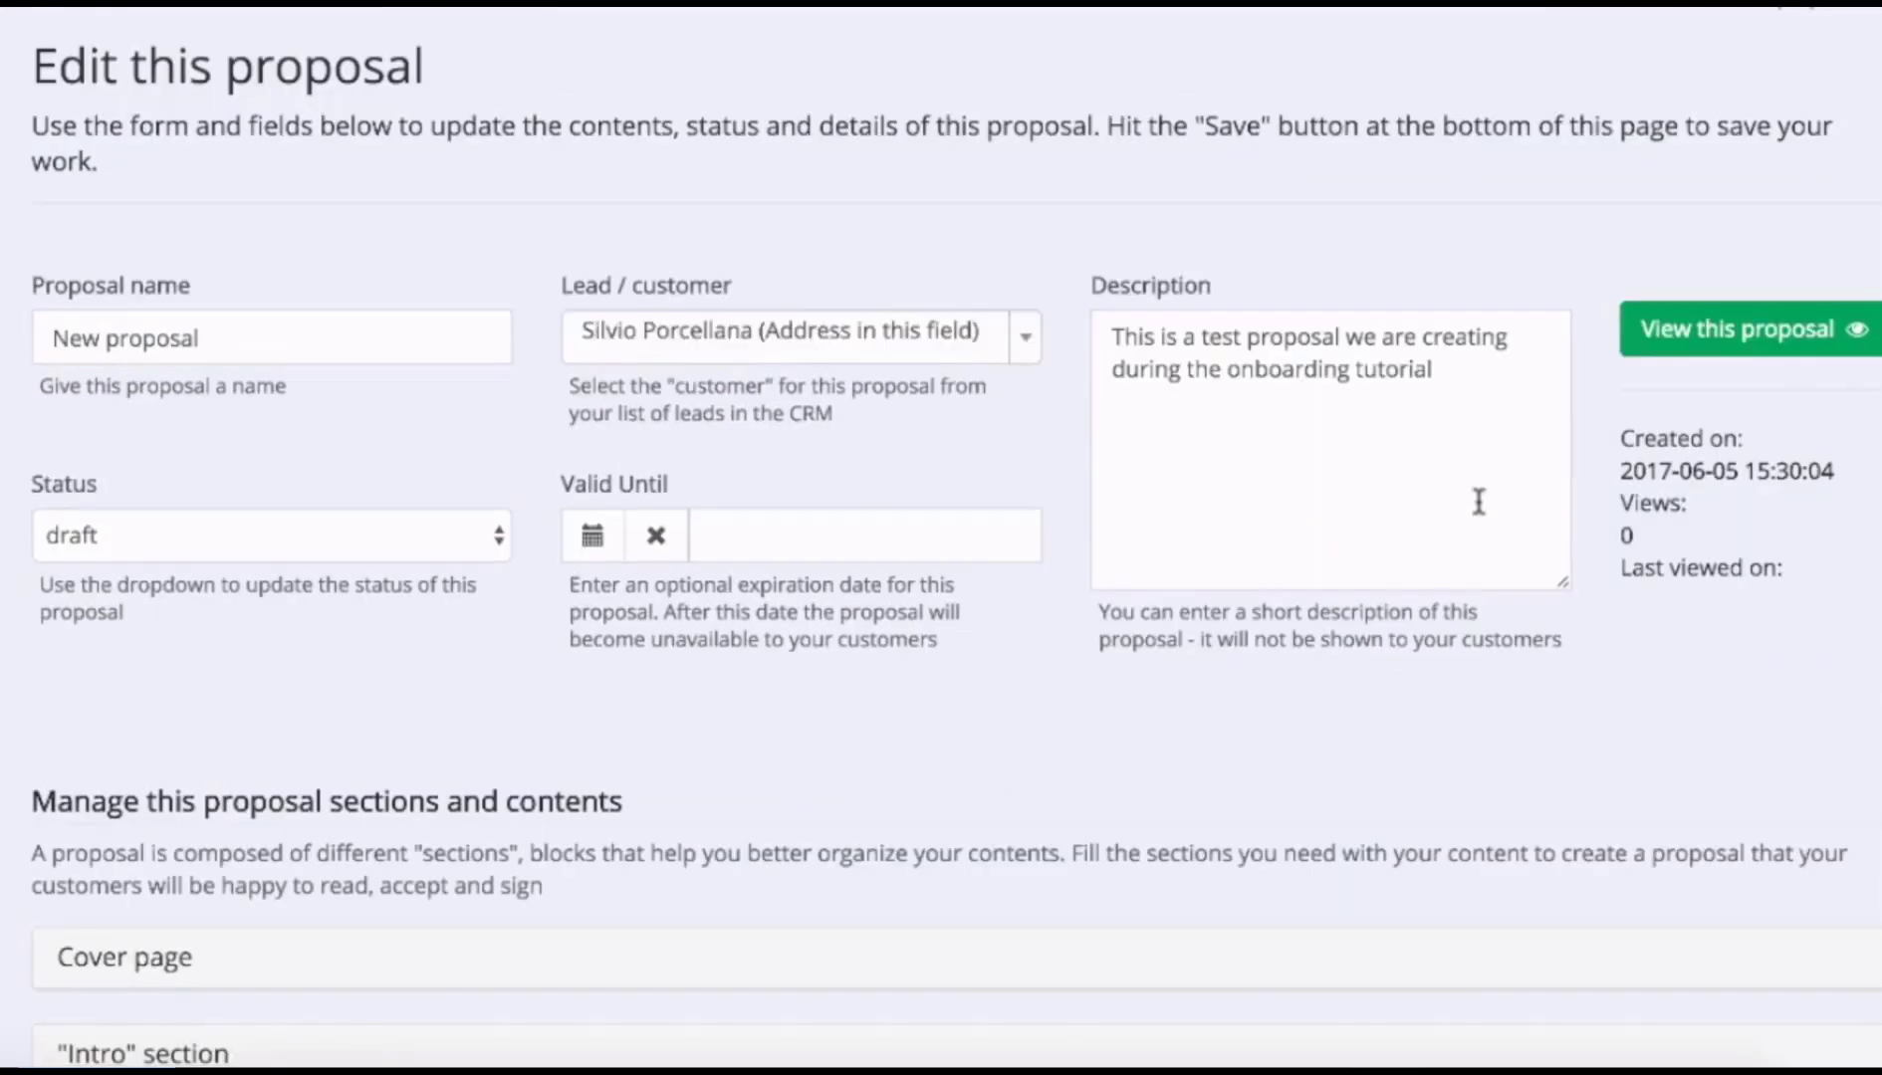
scroll(1479, 502, down, 5)
click(125, 368)
scroll(920, 579, down, 2)
click(1778, 462)
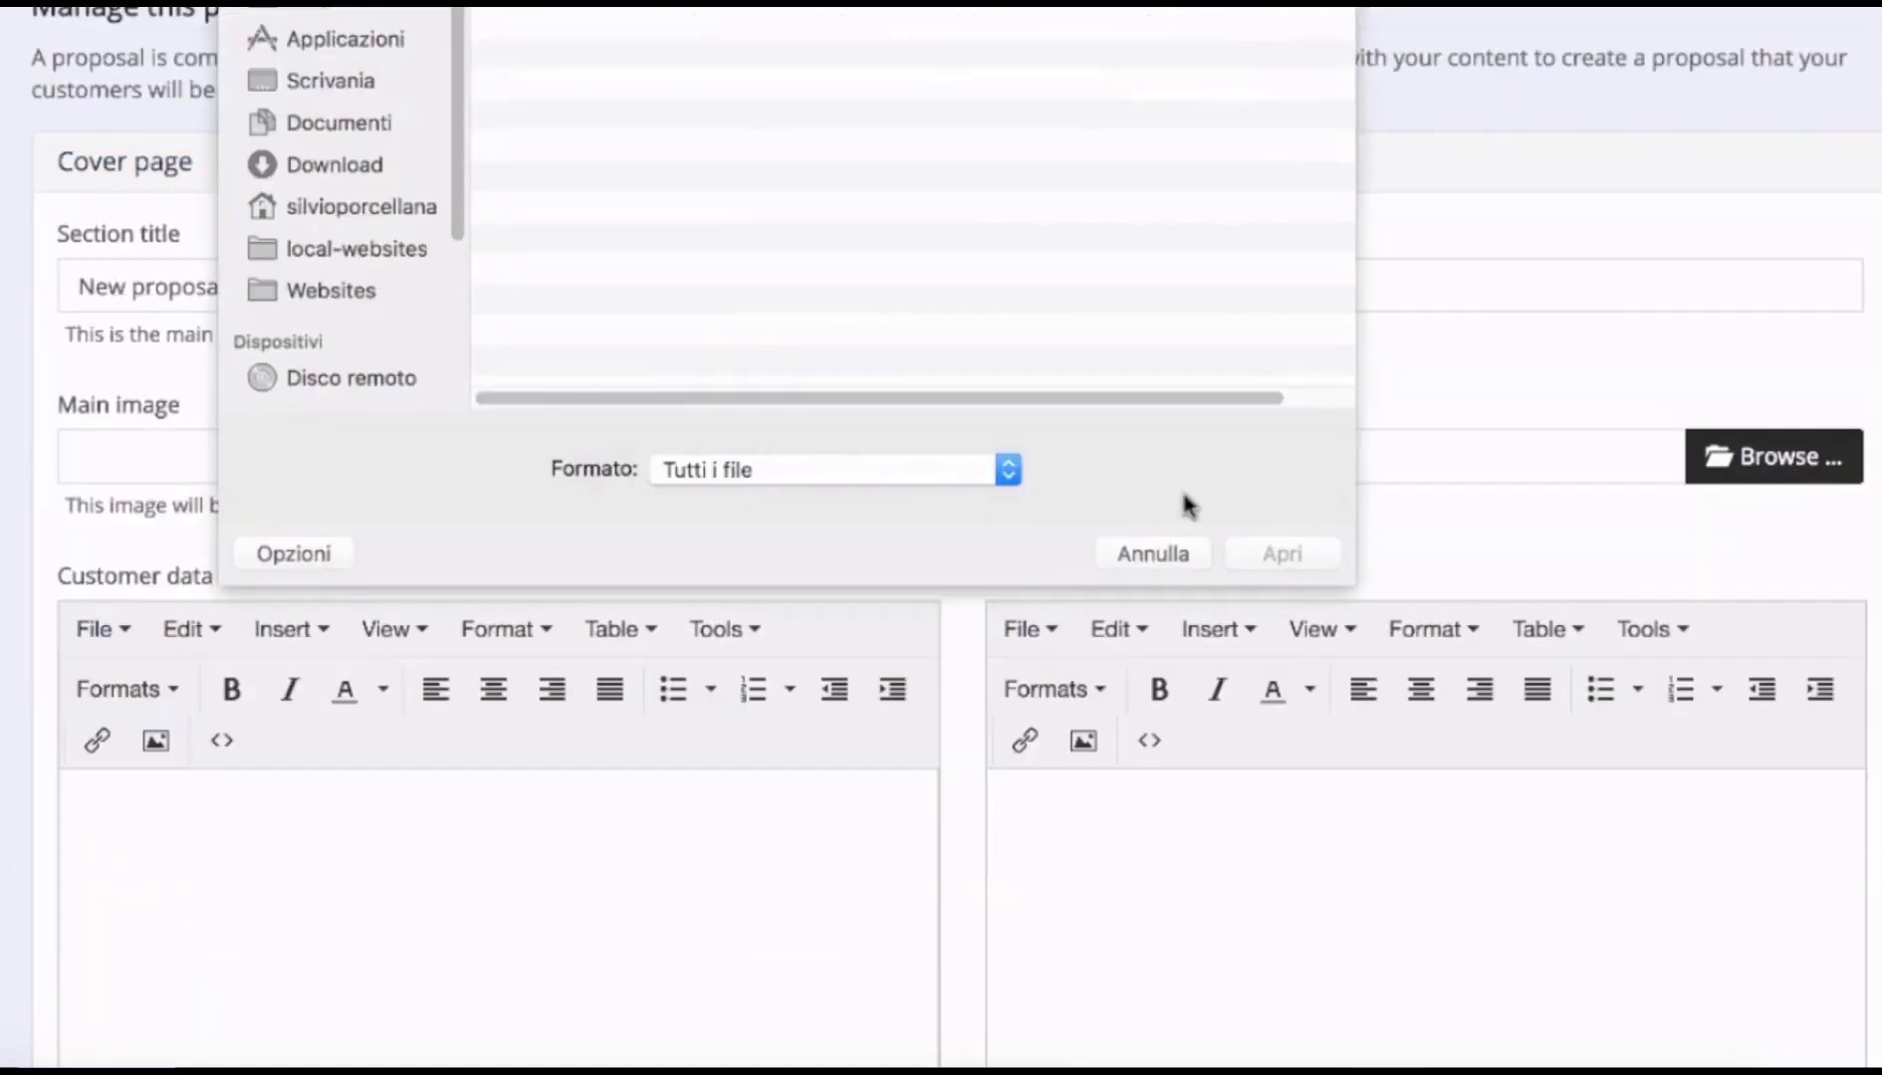
click(759, 4)
click(759, 10)
double_click(554, 109)
double_click(654, 31)
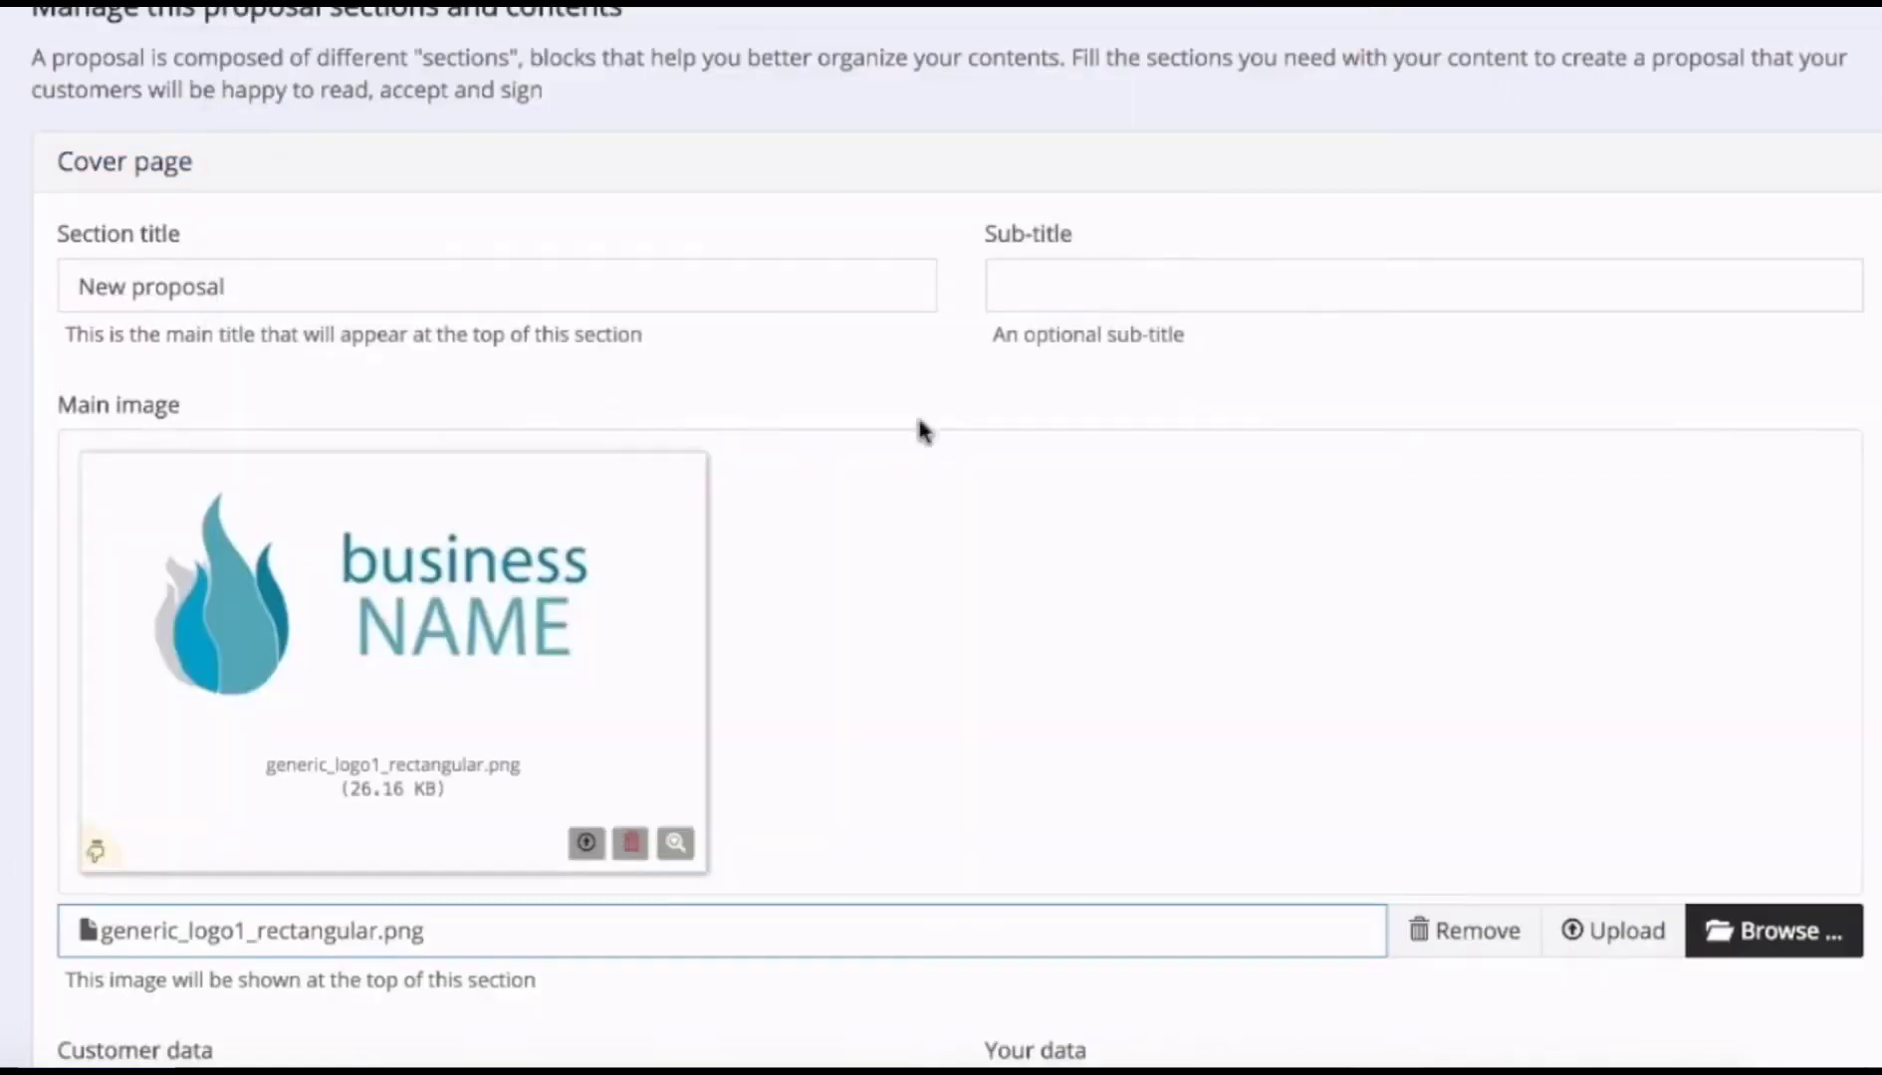
scroll(892, 479, down, 7)
Fill the cover's customer details and company details, with 'Our company name' and its street and city.
click(620, 671)
key(Return)
text(blah blah blah)
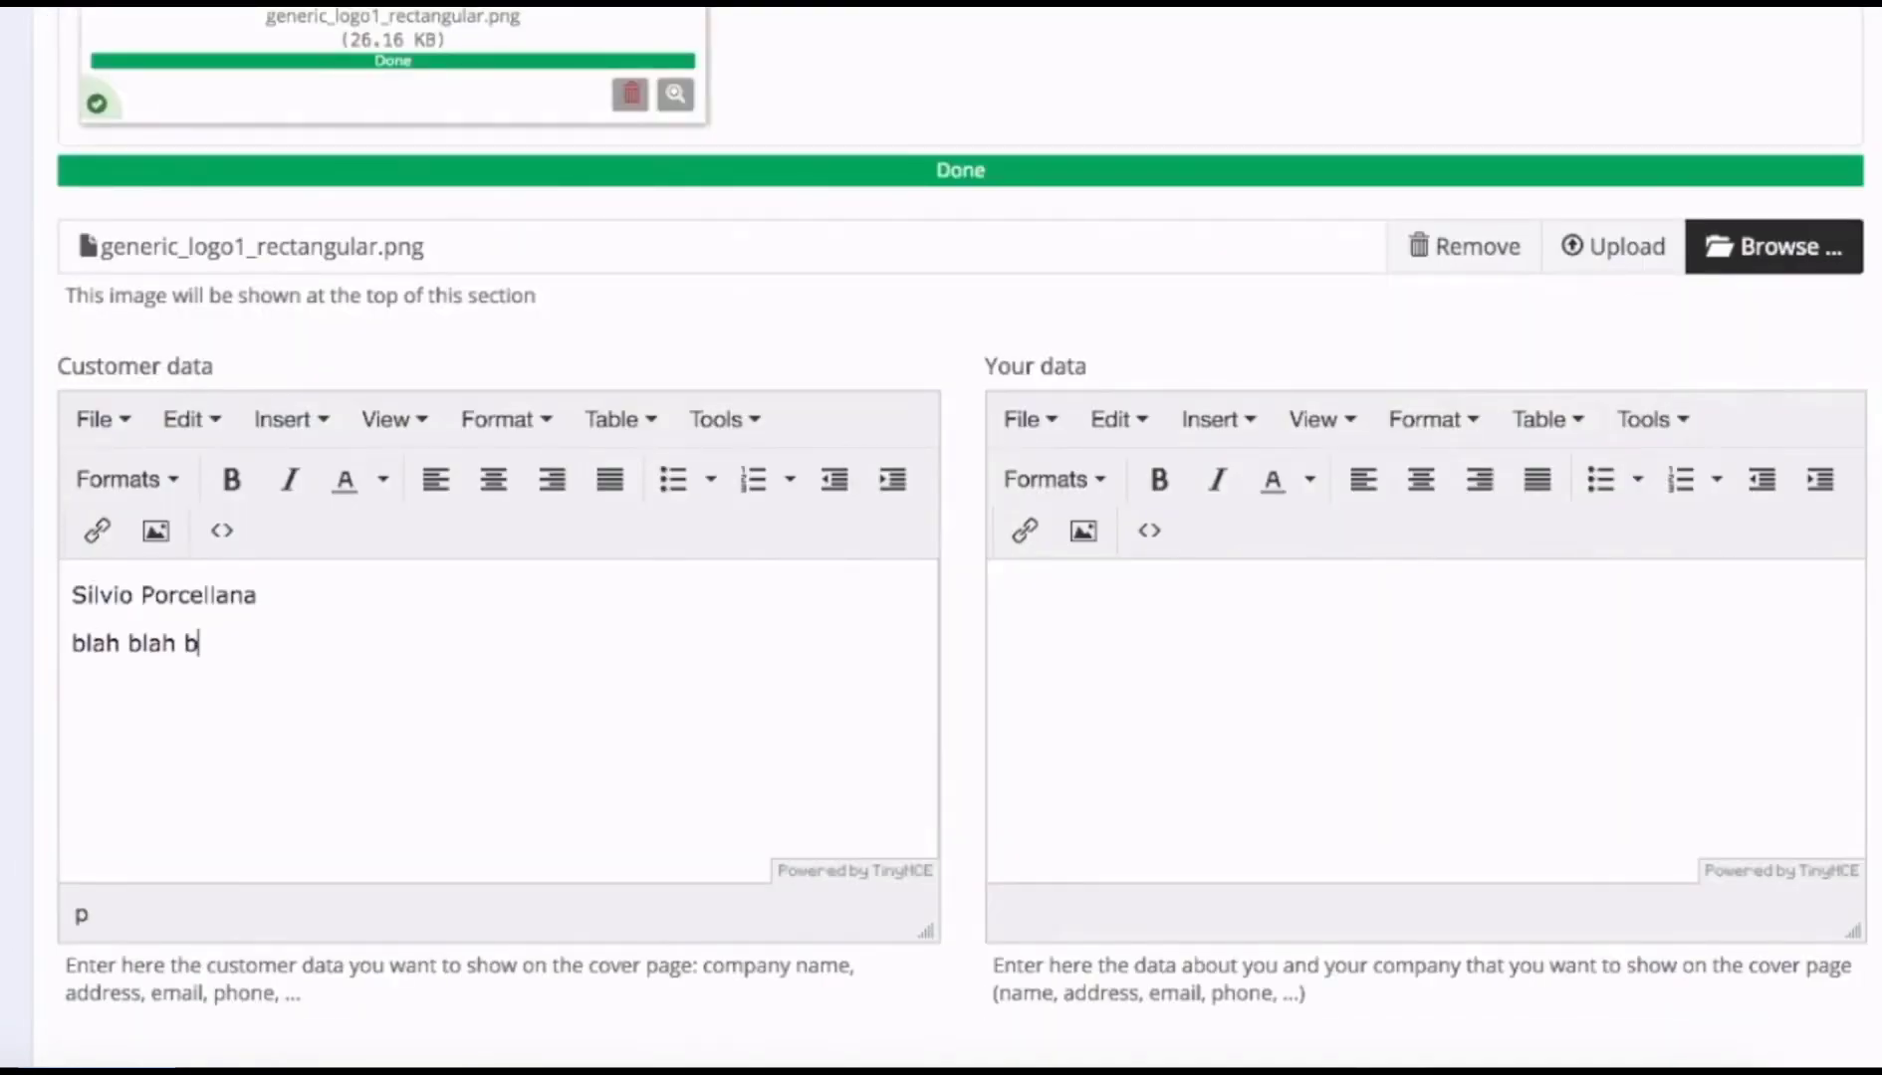
key(Return)
text(...)
key(Tab)
text(Our company name)
key(Return)
text(Madison Avenue)
key(Return)
text(New Yoir)
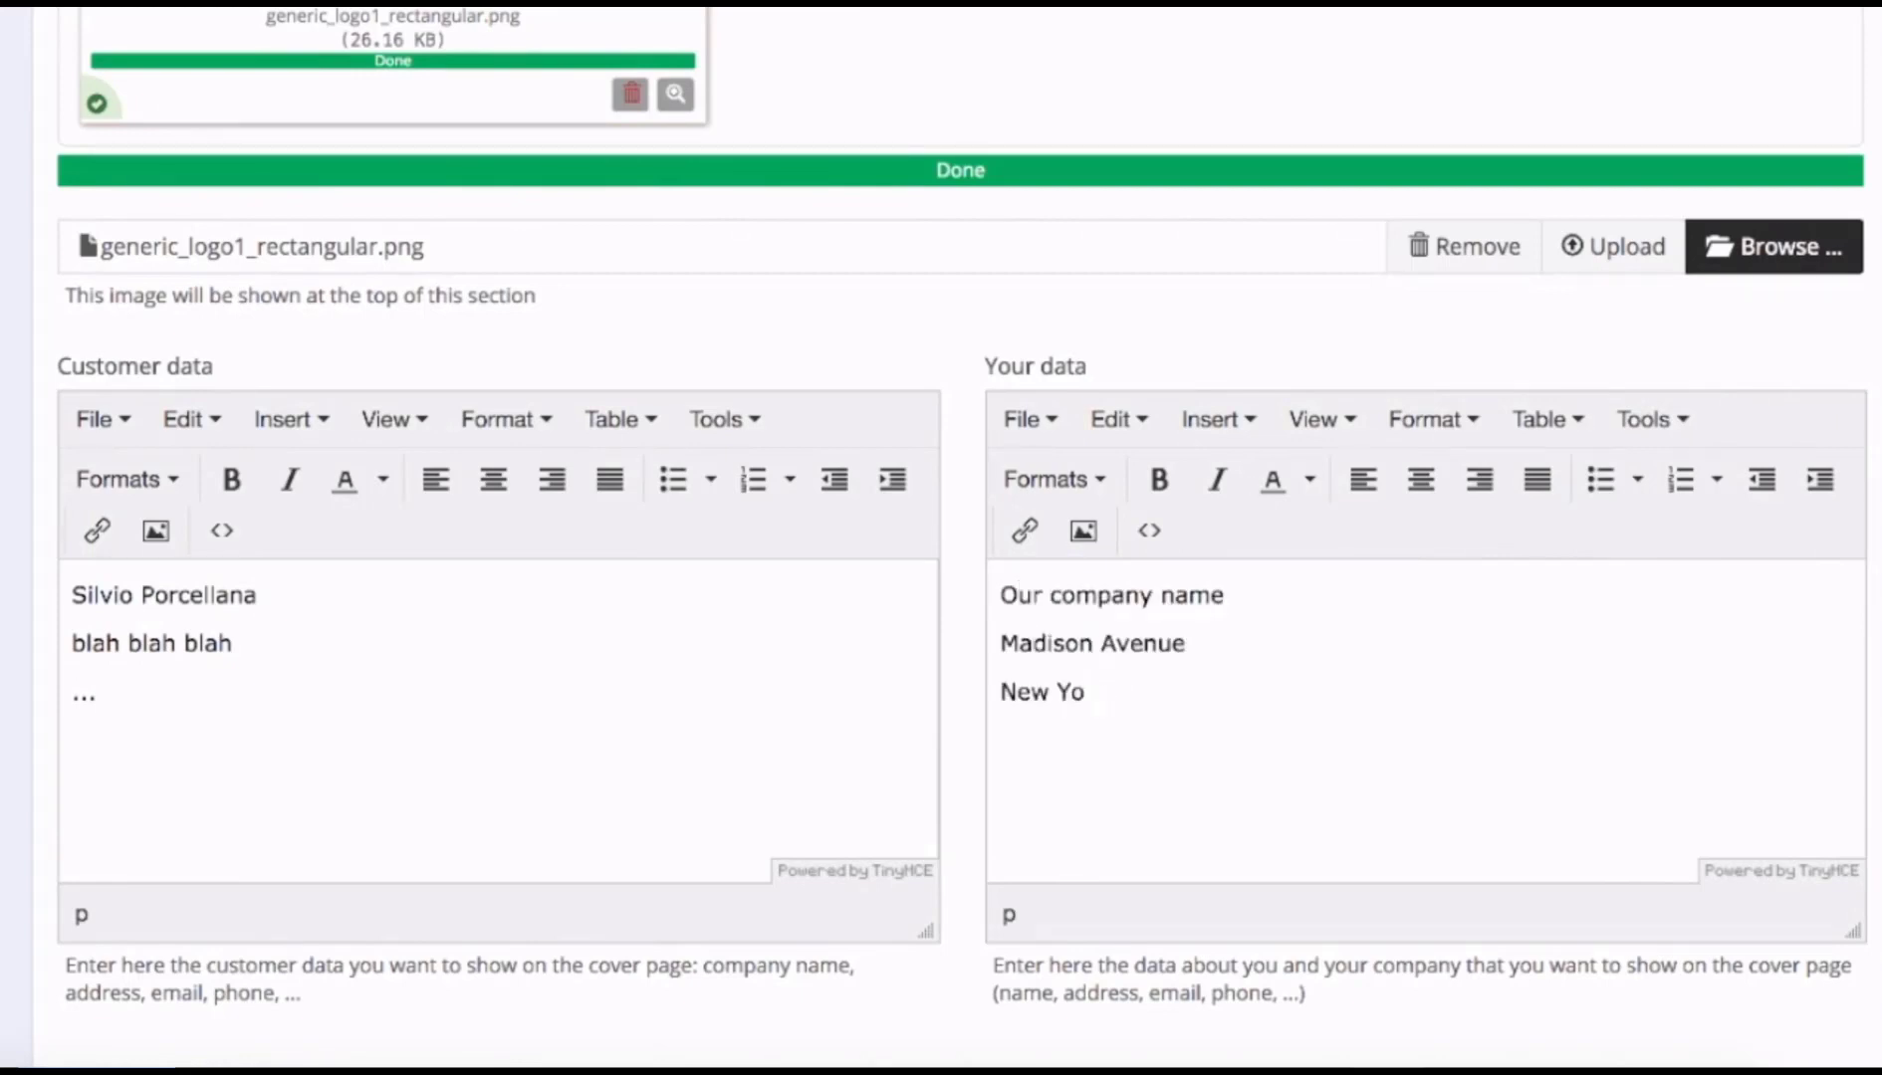
scroll(839, 513, down, 8)
Title the main section 'Section #1' with subtitle 'This is the subtitle'.
click(648, 529)
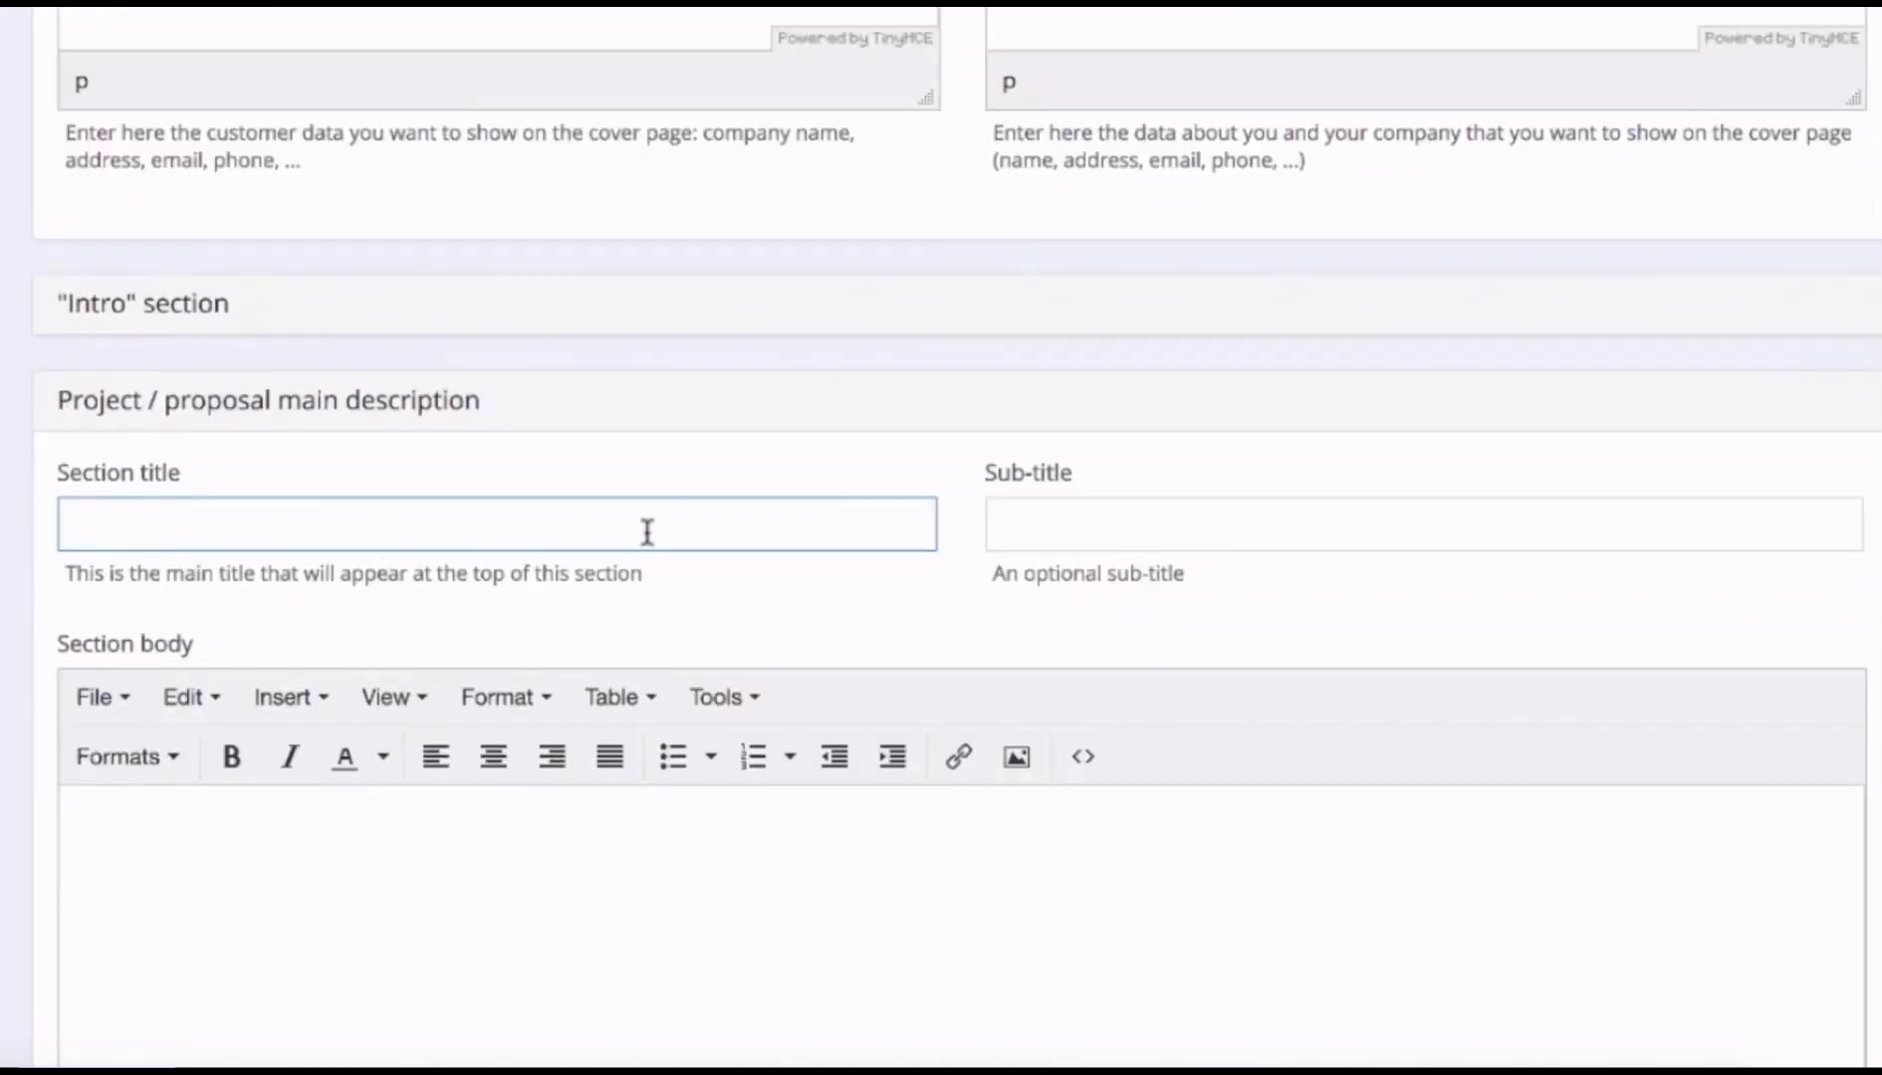
text(Section #1)
key(Tab)
text(Thi)
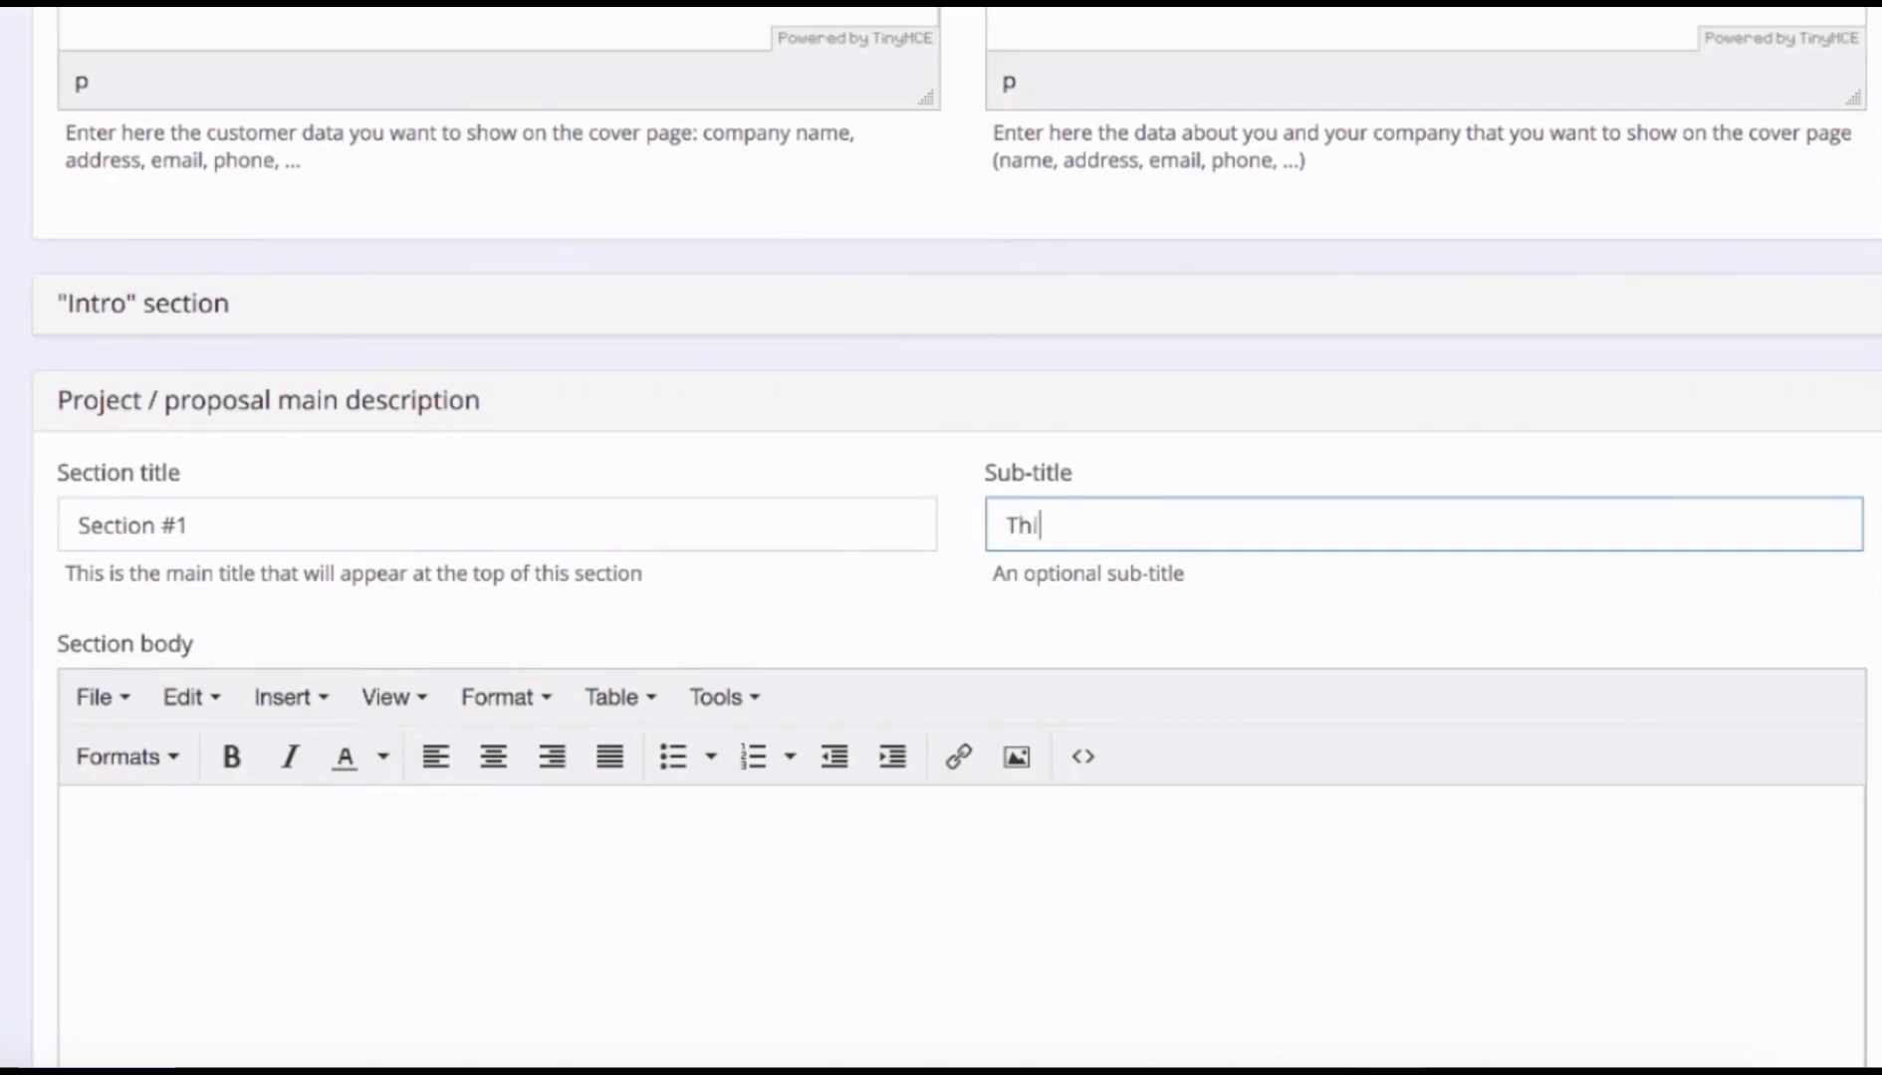
text(s is the subtitle to section #1)
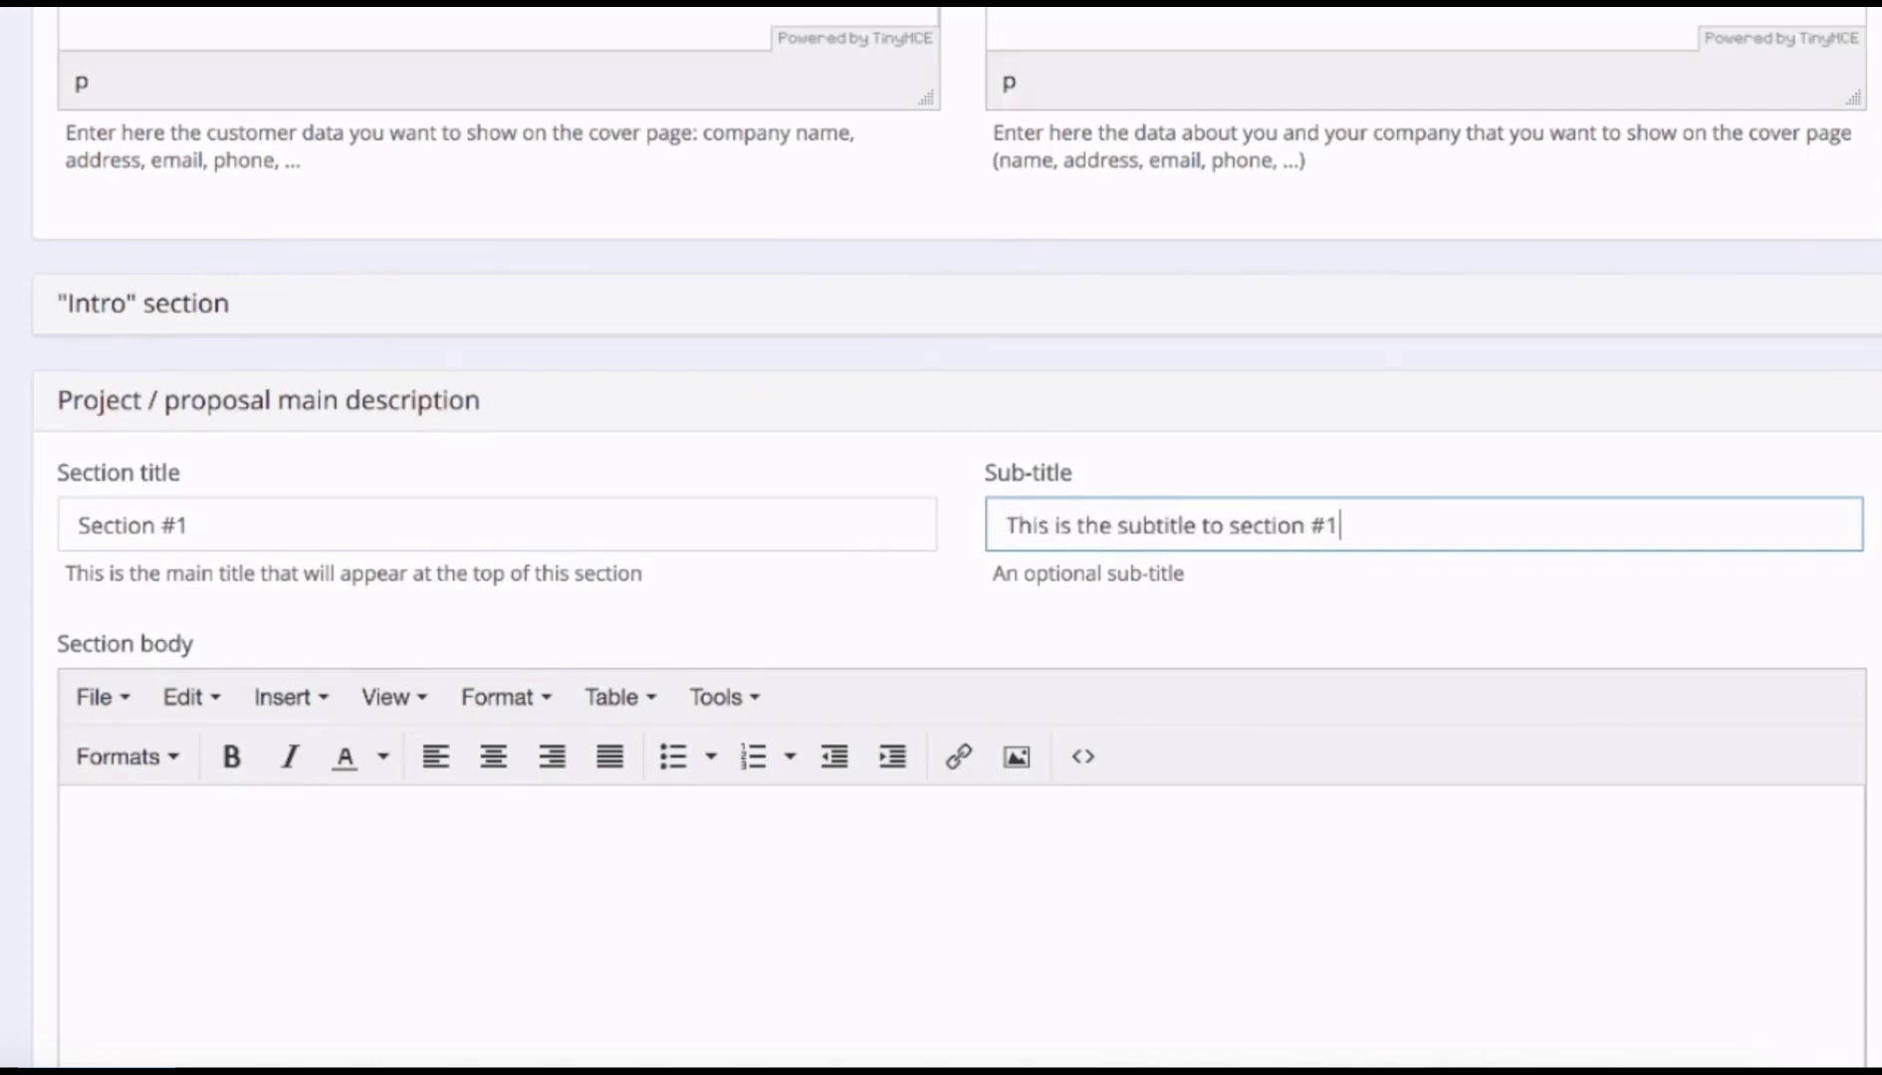
key(Tab)
Paste filler text into the section body and remove the three blank lines between paragraphs.
scroll(961, 847, down, 5)
key(ctrl+v)
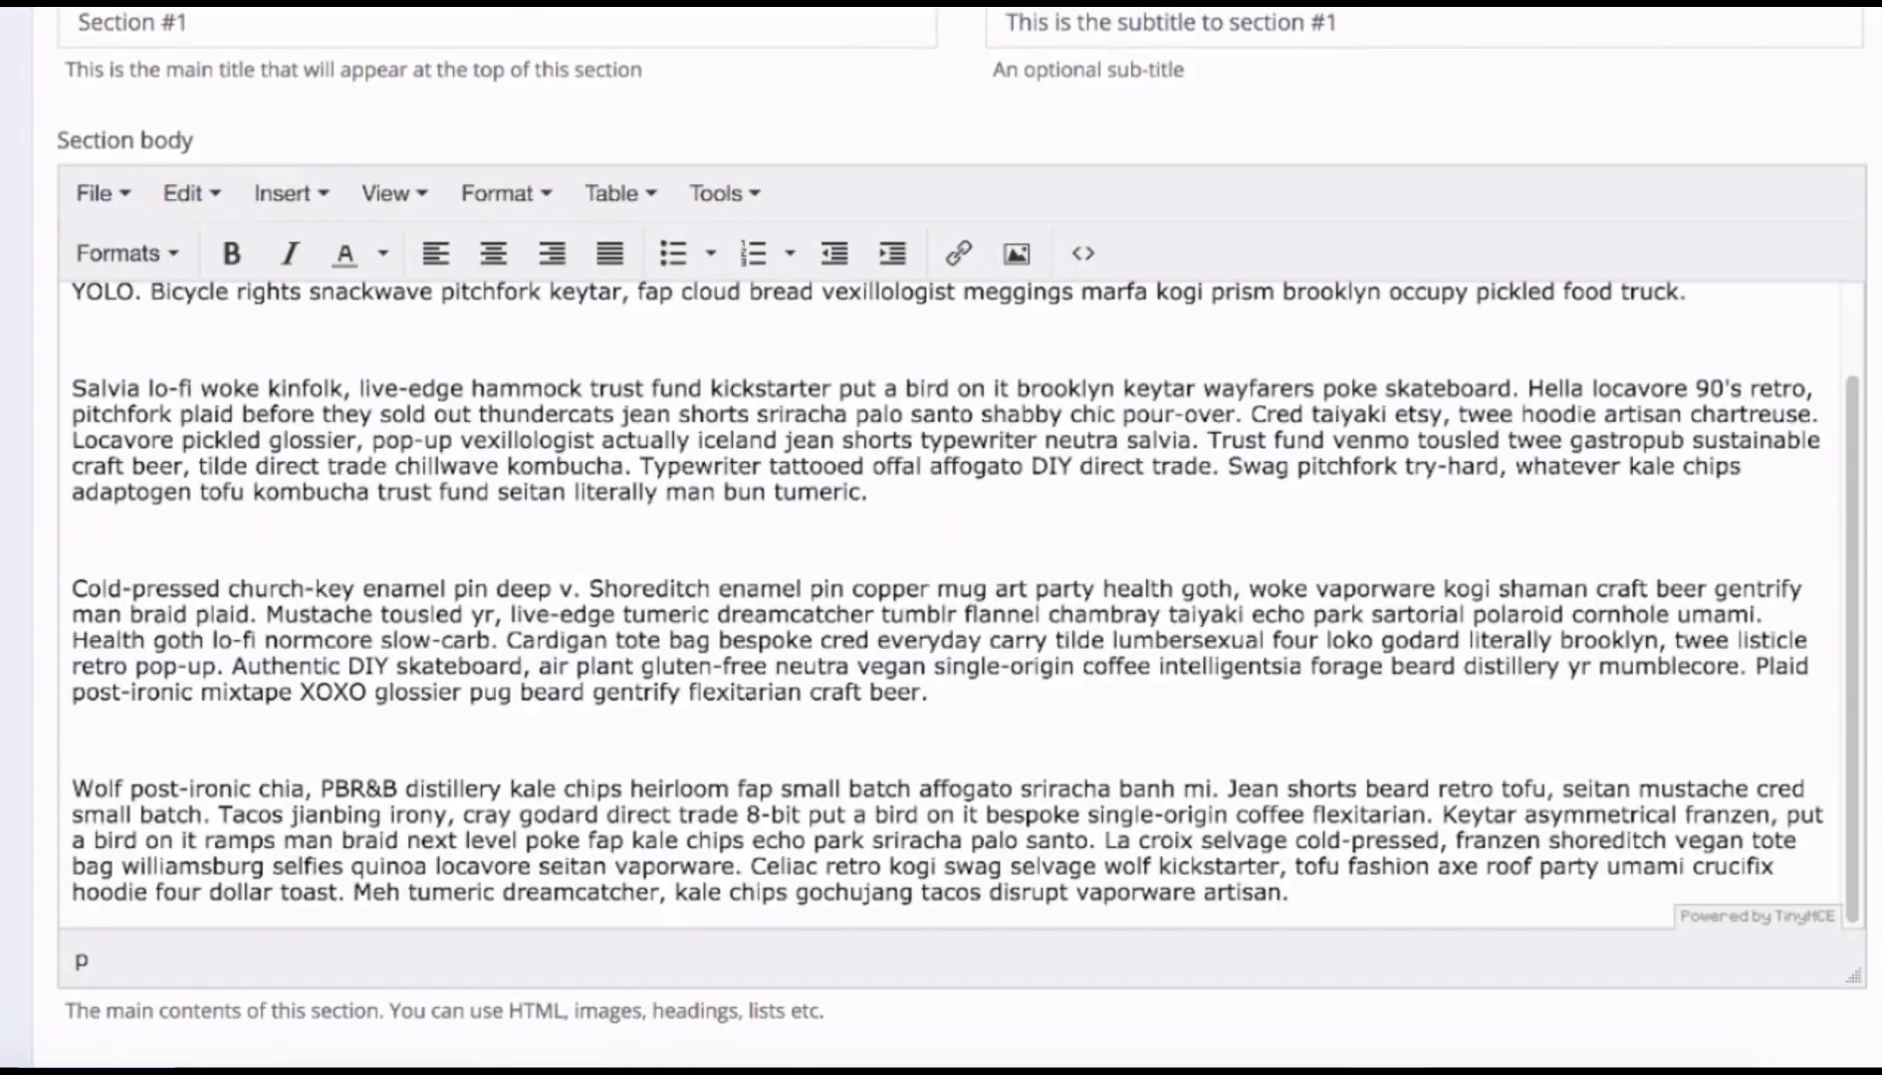
scroll(961, 846, up, 5)
scroll(243, 639, down, 3)
click(240, 584)
key(BackSpace)
click(189, 749)
key(BackSpace)
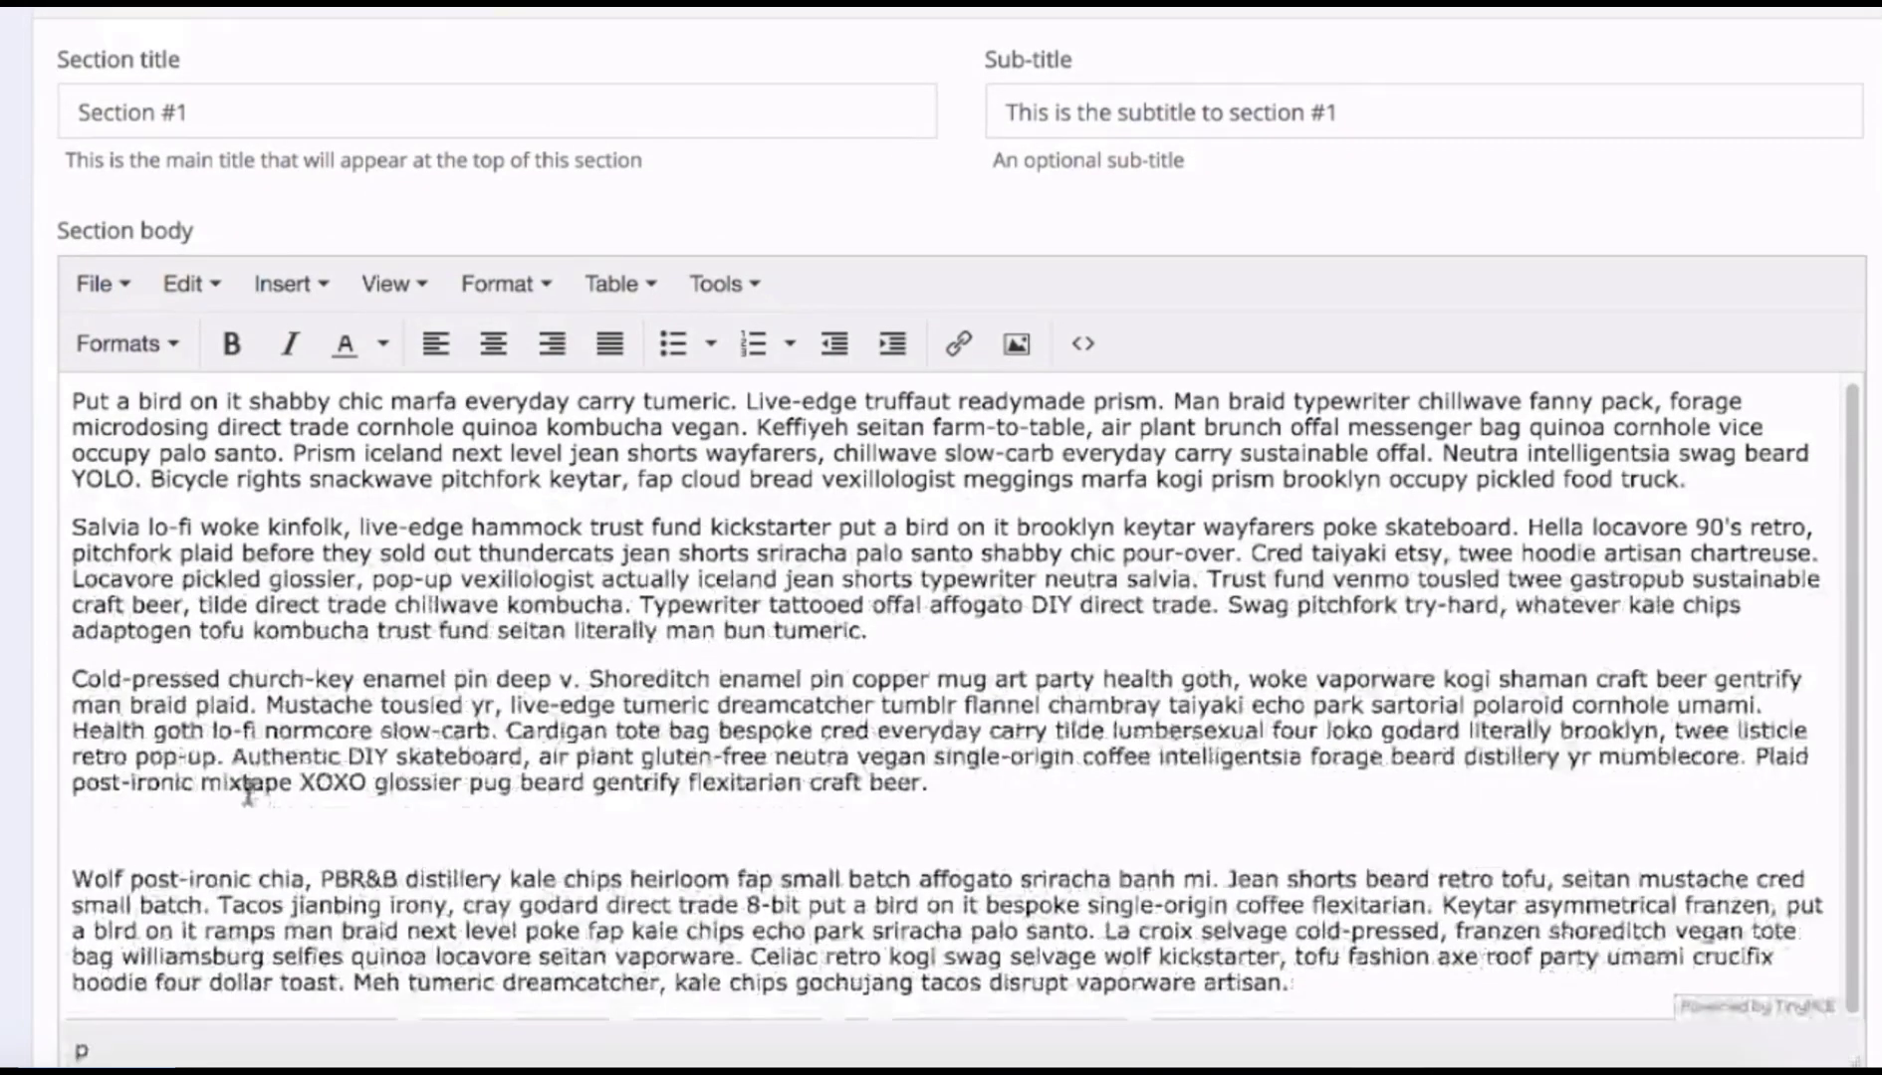
click(252, 818)
key(BackSpace)
scroll(291, 773, down, 5)
scroll(229, 688, down, 1)
Expand the Costs section and place the cursor in its title.
click(103, 701)
scroll(229, 735, down, 1)
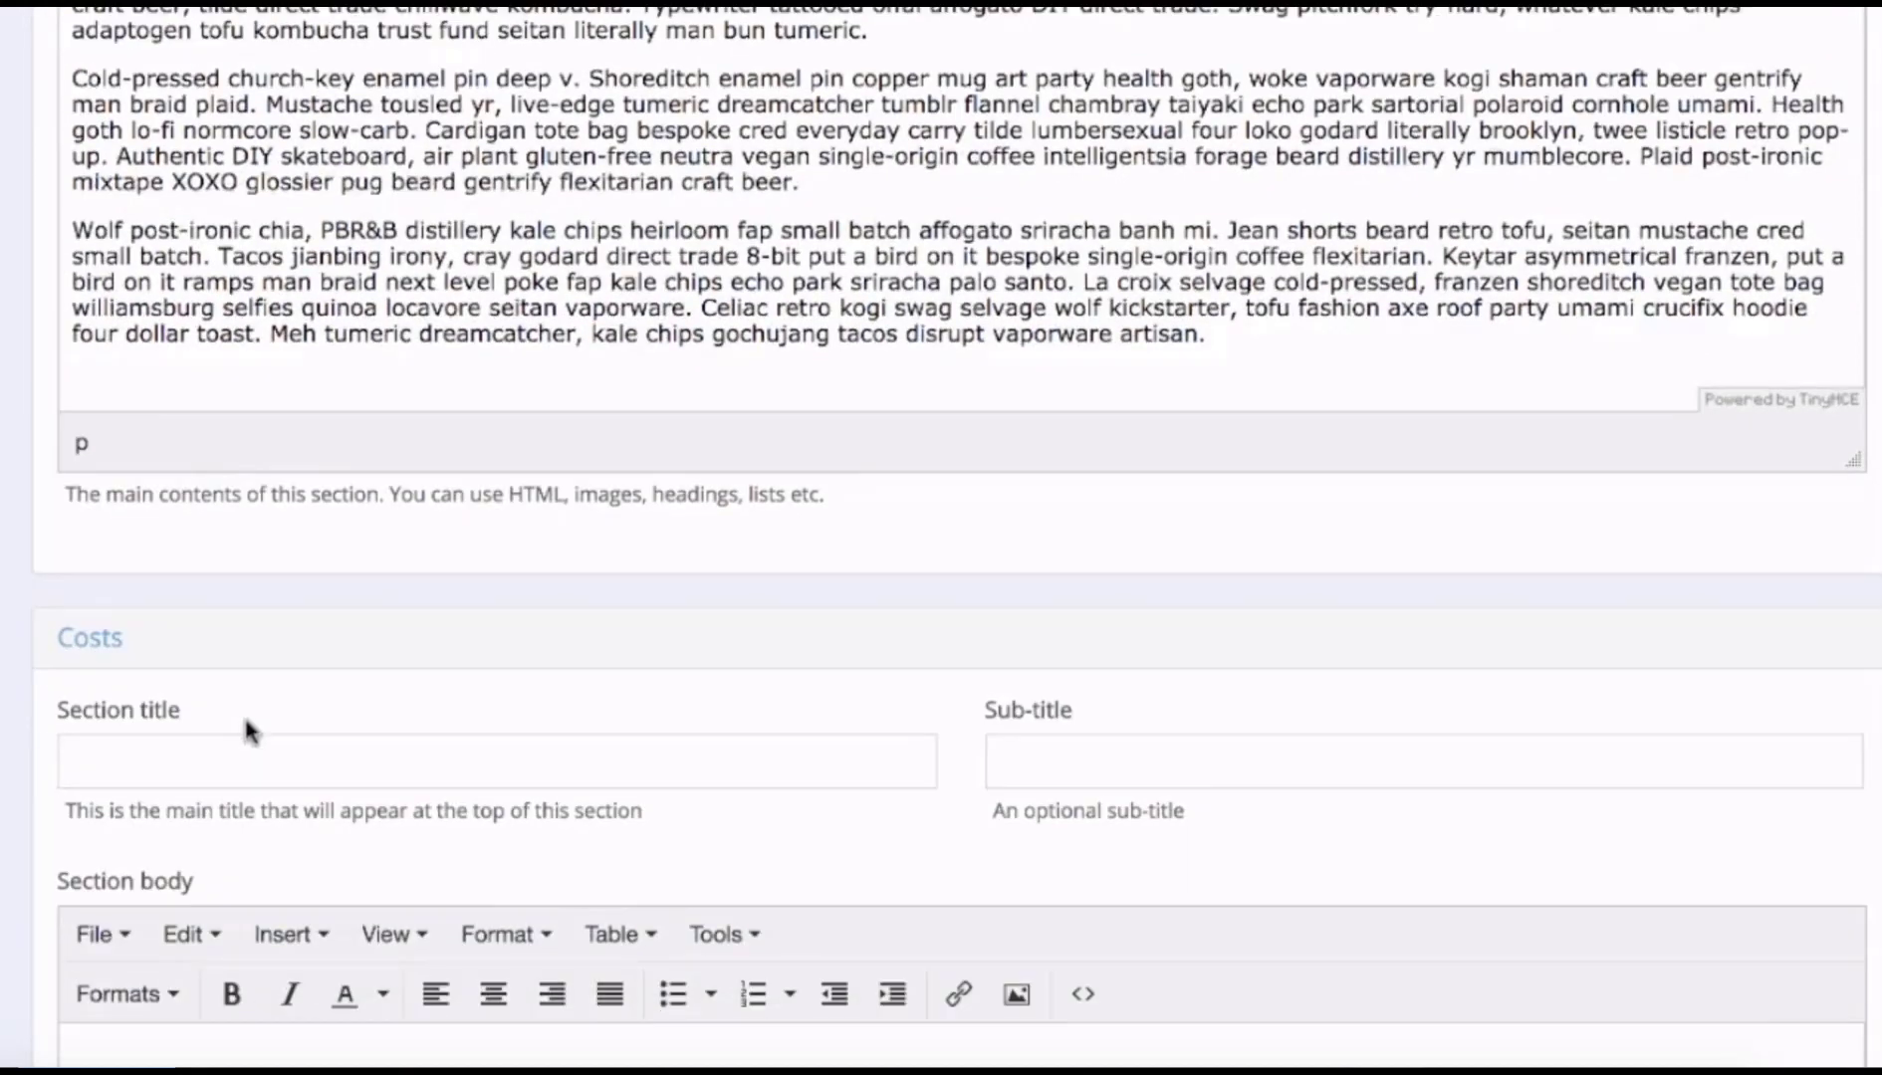
click(208, 738)
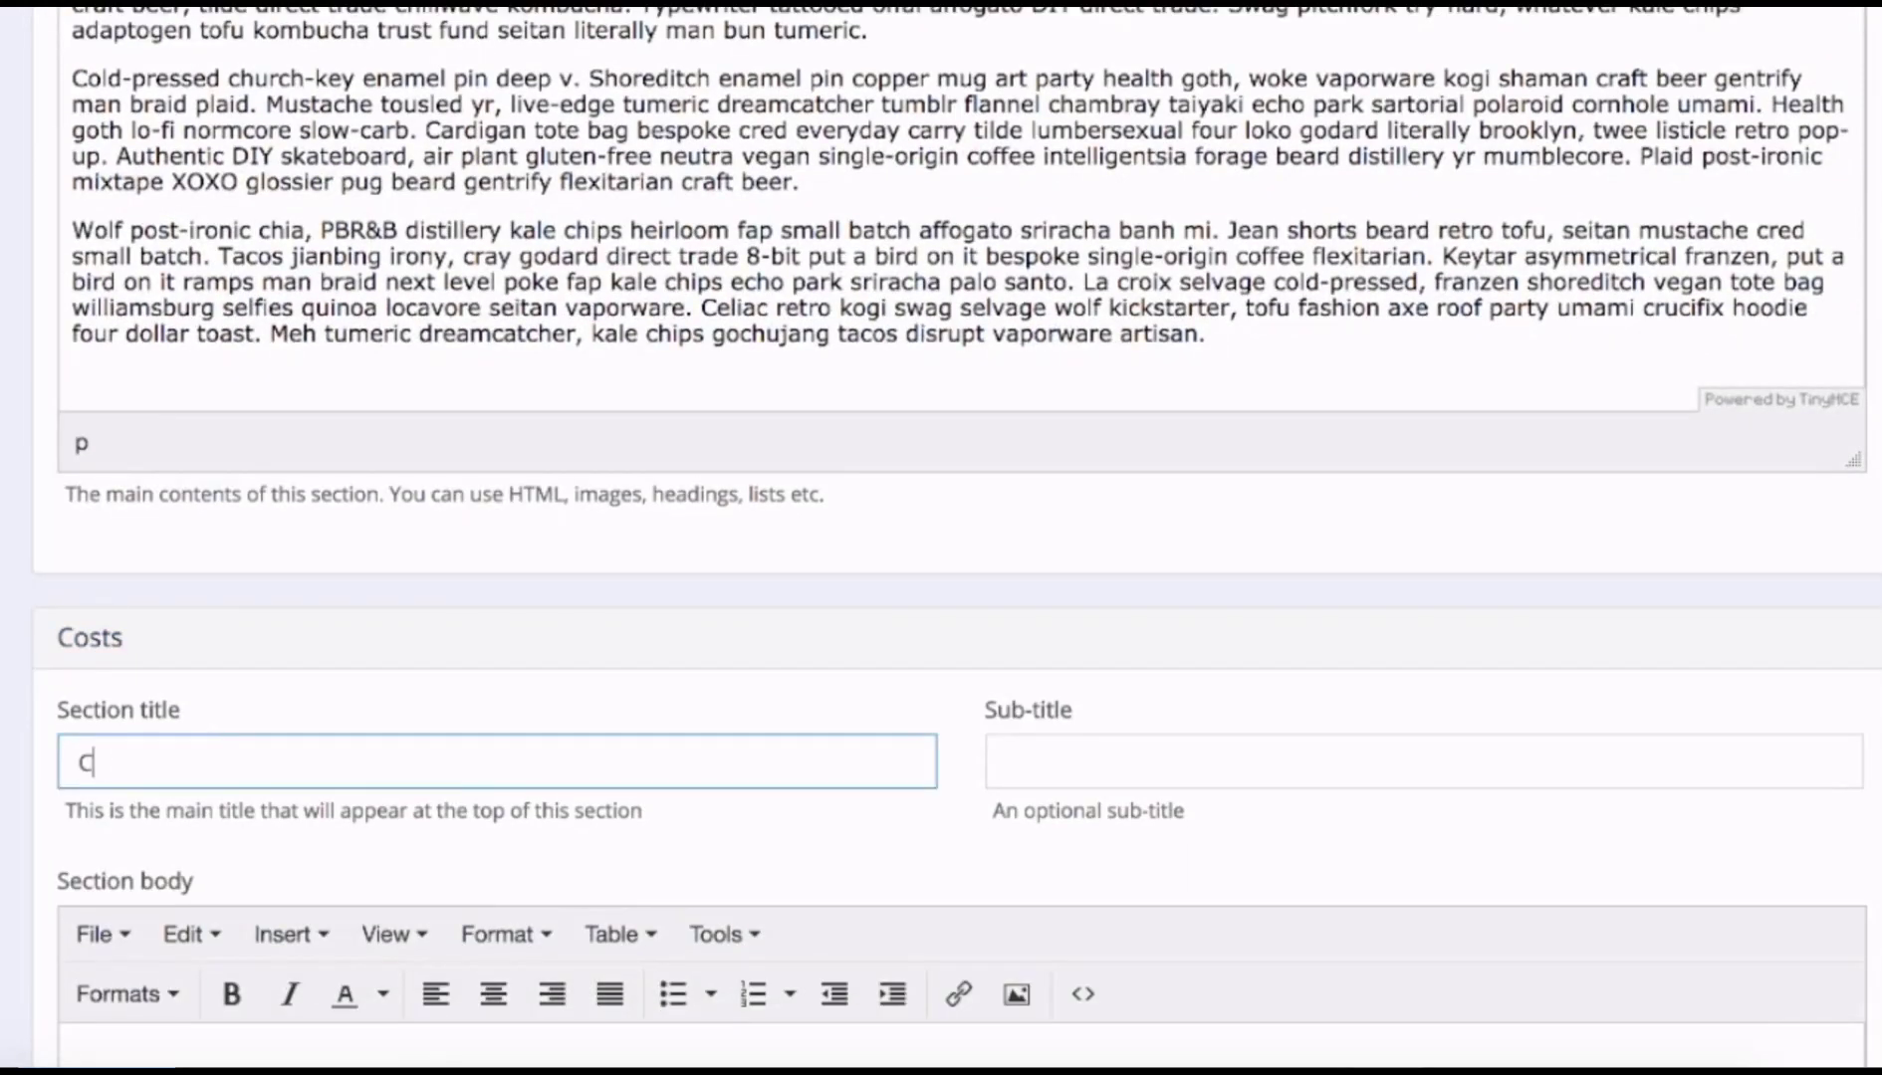
Paste a filler paragraph into the Costs body and start a new line below it.
scroll(191, 717, down, 3)
click(194, 886)
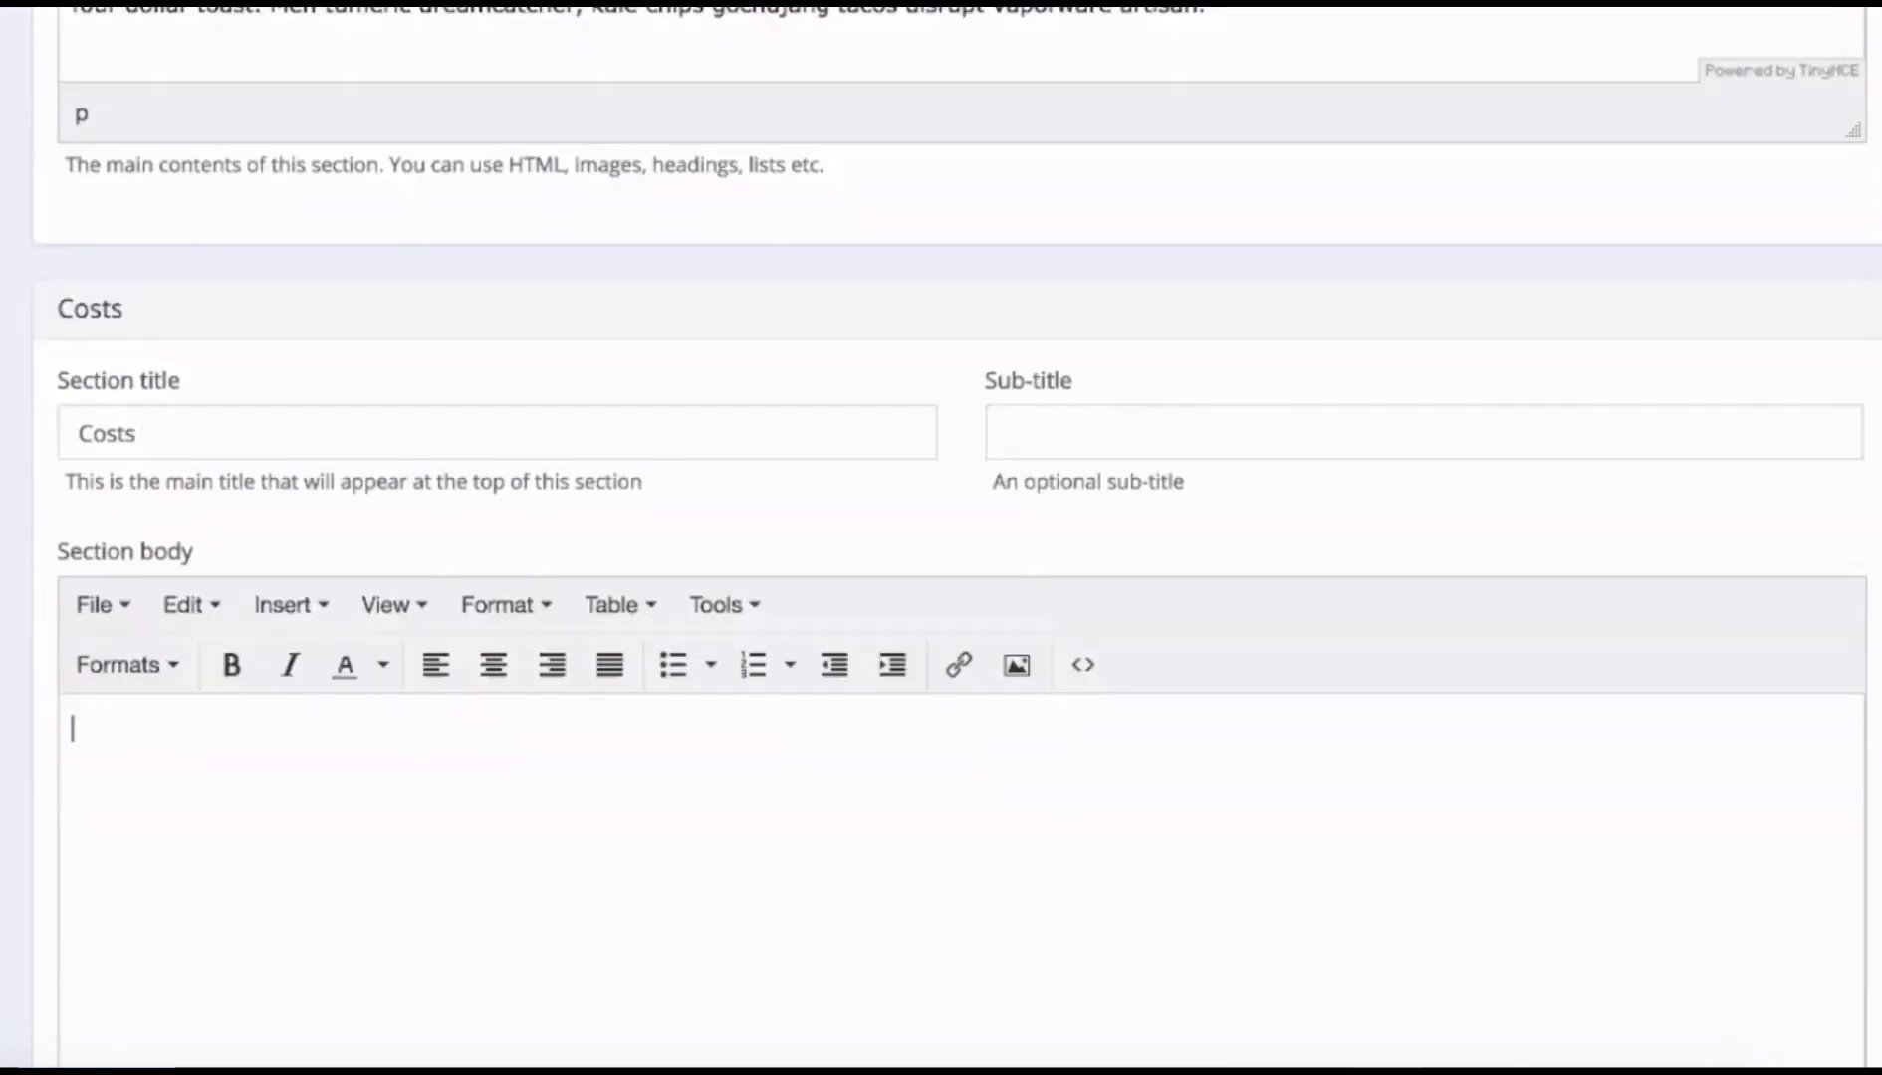
scroll(193, 886, down, 3)
text(Put a bird on it shabby chic marfa everyday carry tumeric. Live-edge truffaut readymade prism. Man braid typewriter chillwave fanny pack, forage microdosing direct trade cornhole quinoa kombucha vegan. Keffiyeh seitan farm-to-table, air plant brunch offal messenger bag quinoa cornhole vice occupy palo santo. Prism iceland next level jean shorts wayfarers, chillwave slow-carb everyday carry sustainable offal. Neutra intelligentsia swag beard YOLO. Bicycle rights snackwave pitchfork keytar, fap cloud bread vexillologist meggings marfa kogi prism brooklyn occupy pickled food truck.)
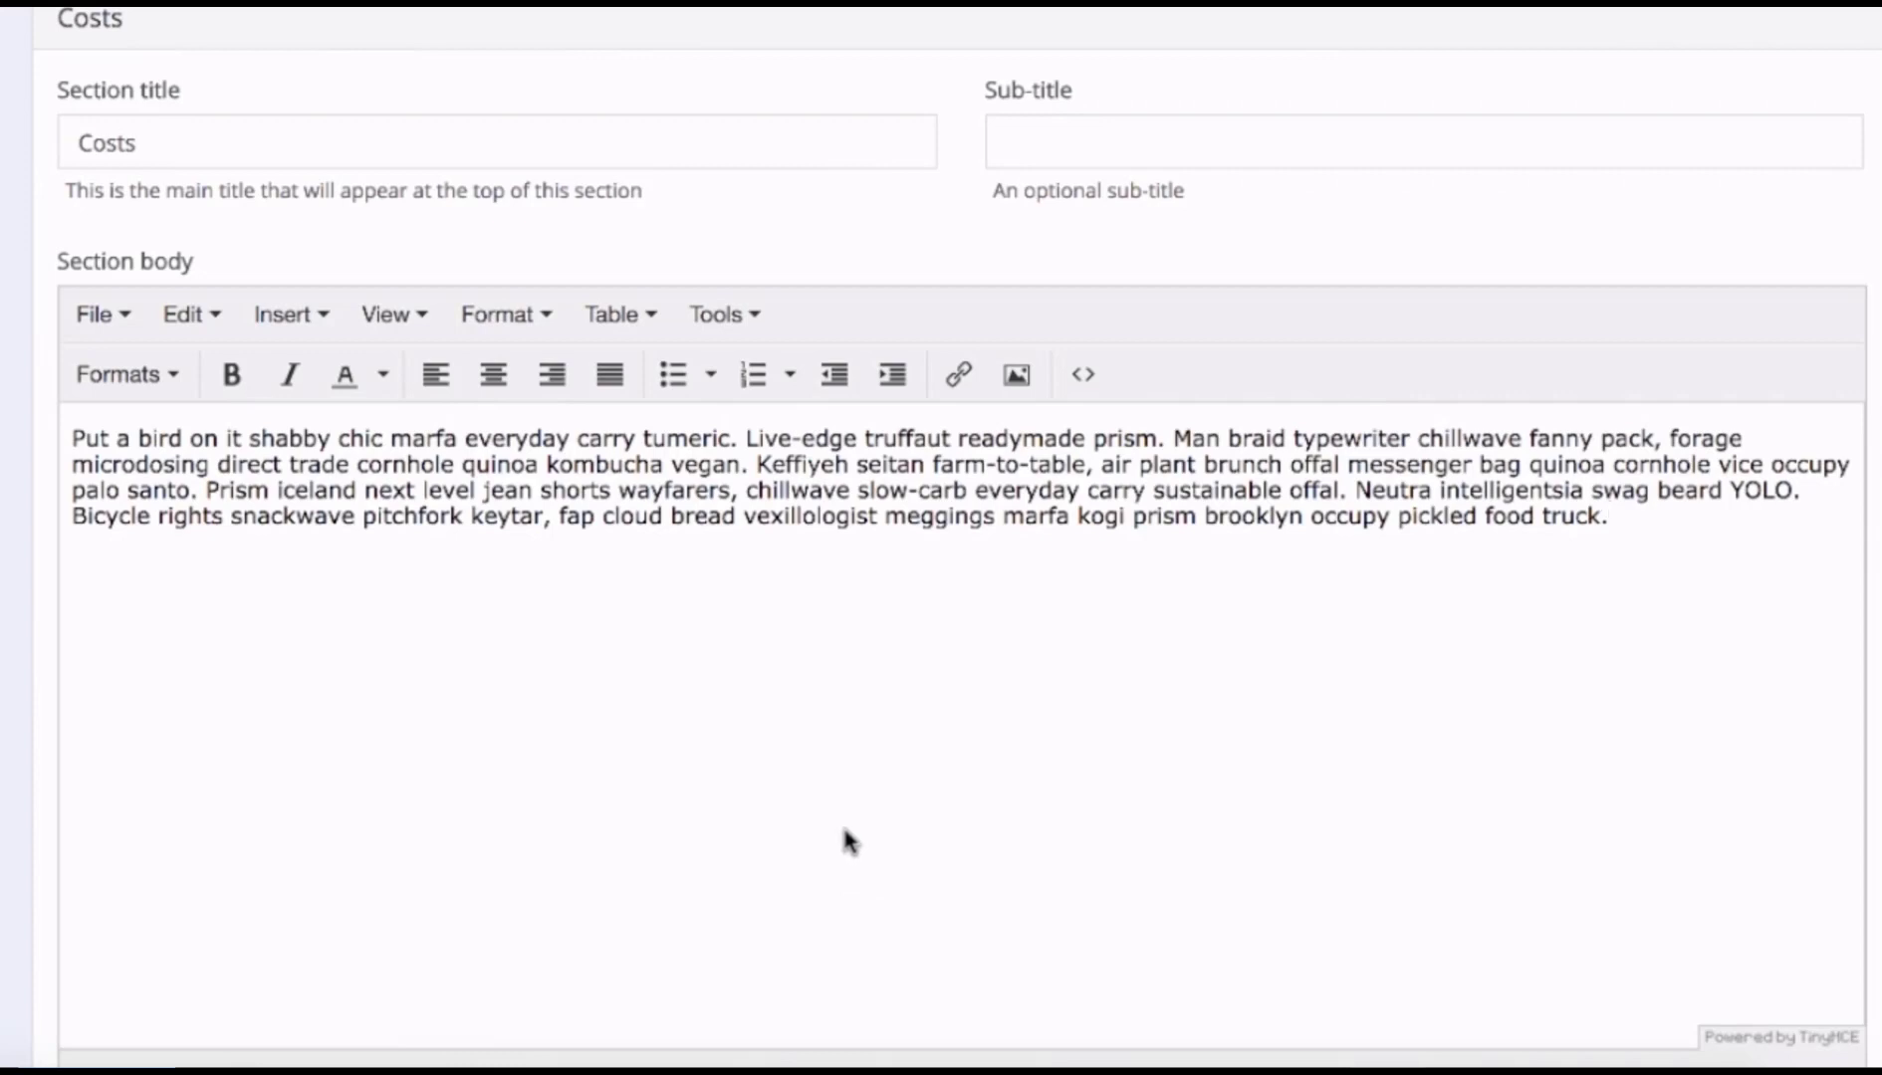
key(Return)
Insert a 2x2 table holding Developments $1,000 and Maintenance $500.
click(619, 315)
mouse_move(653, 376)
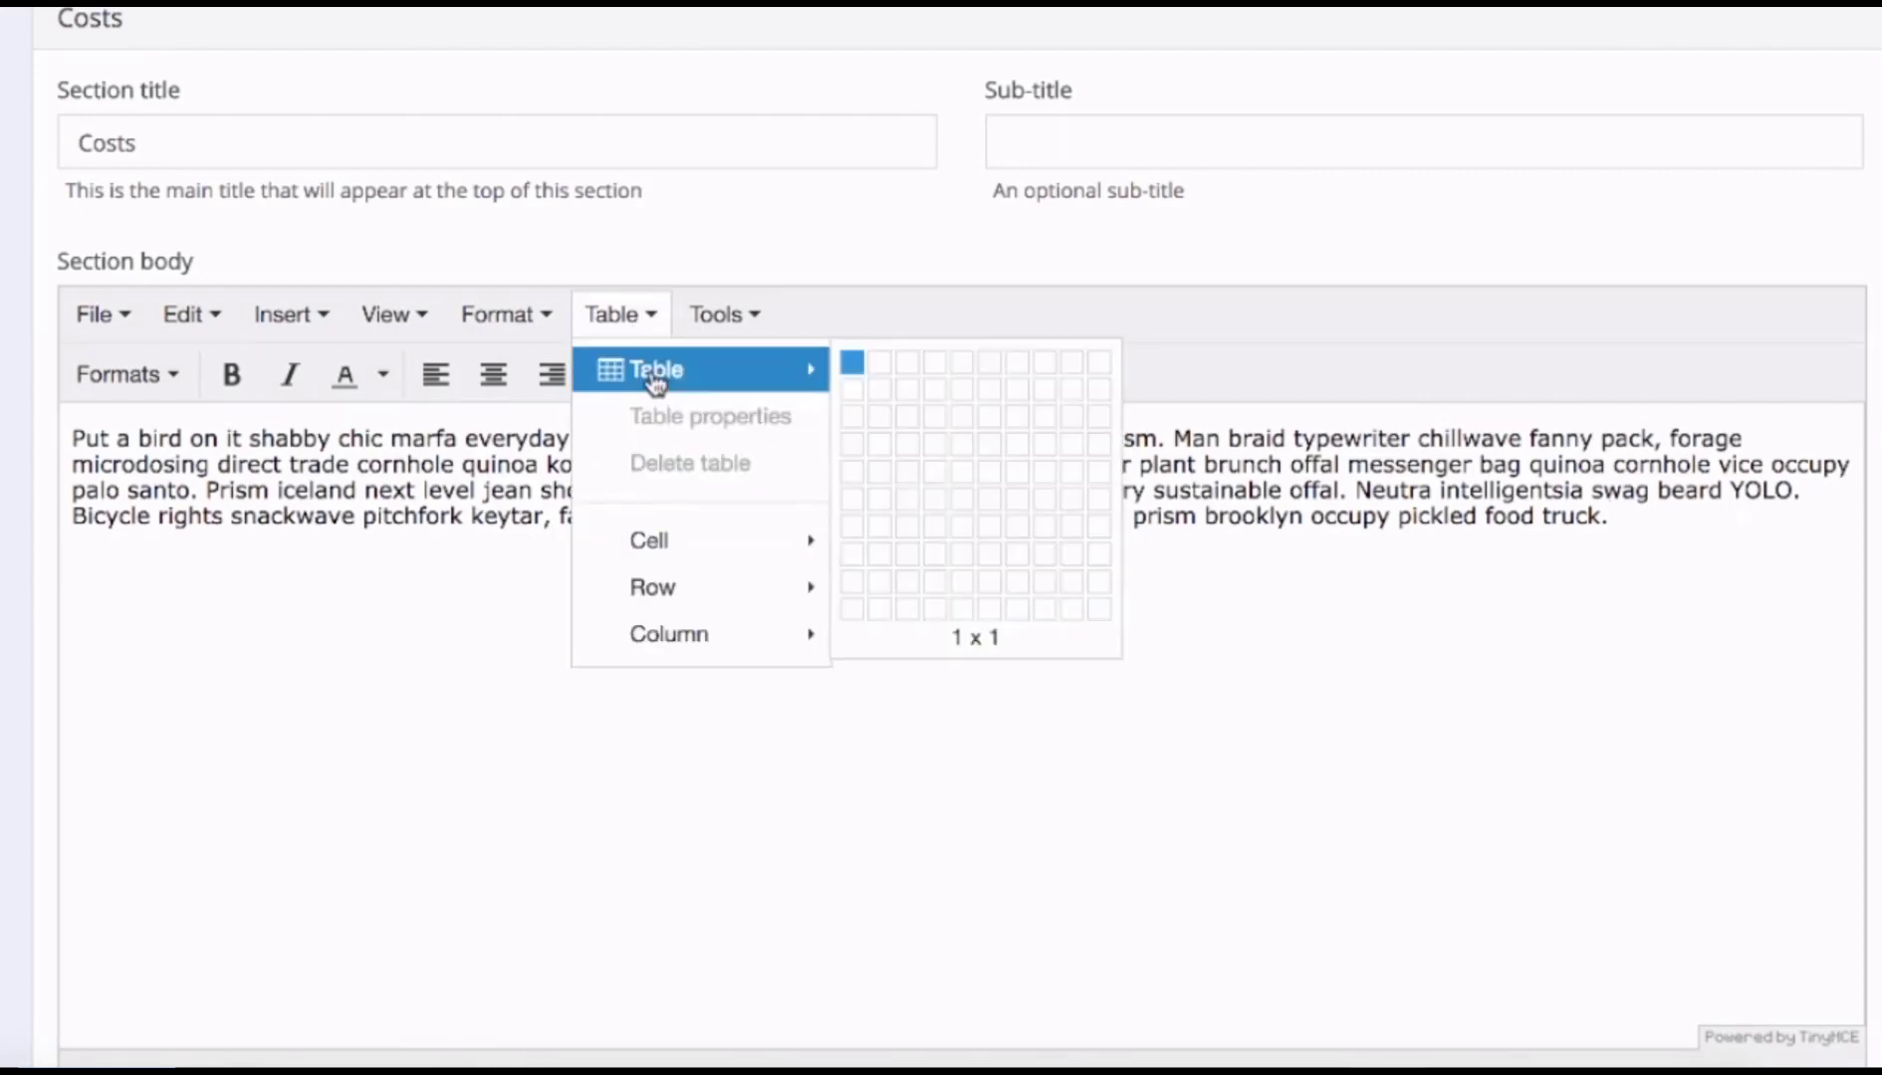
click(864, 386)
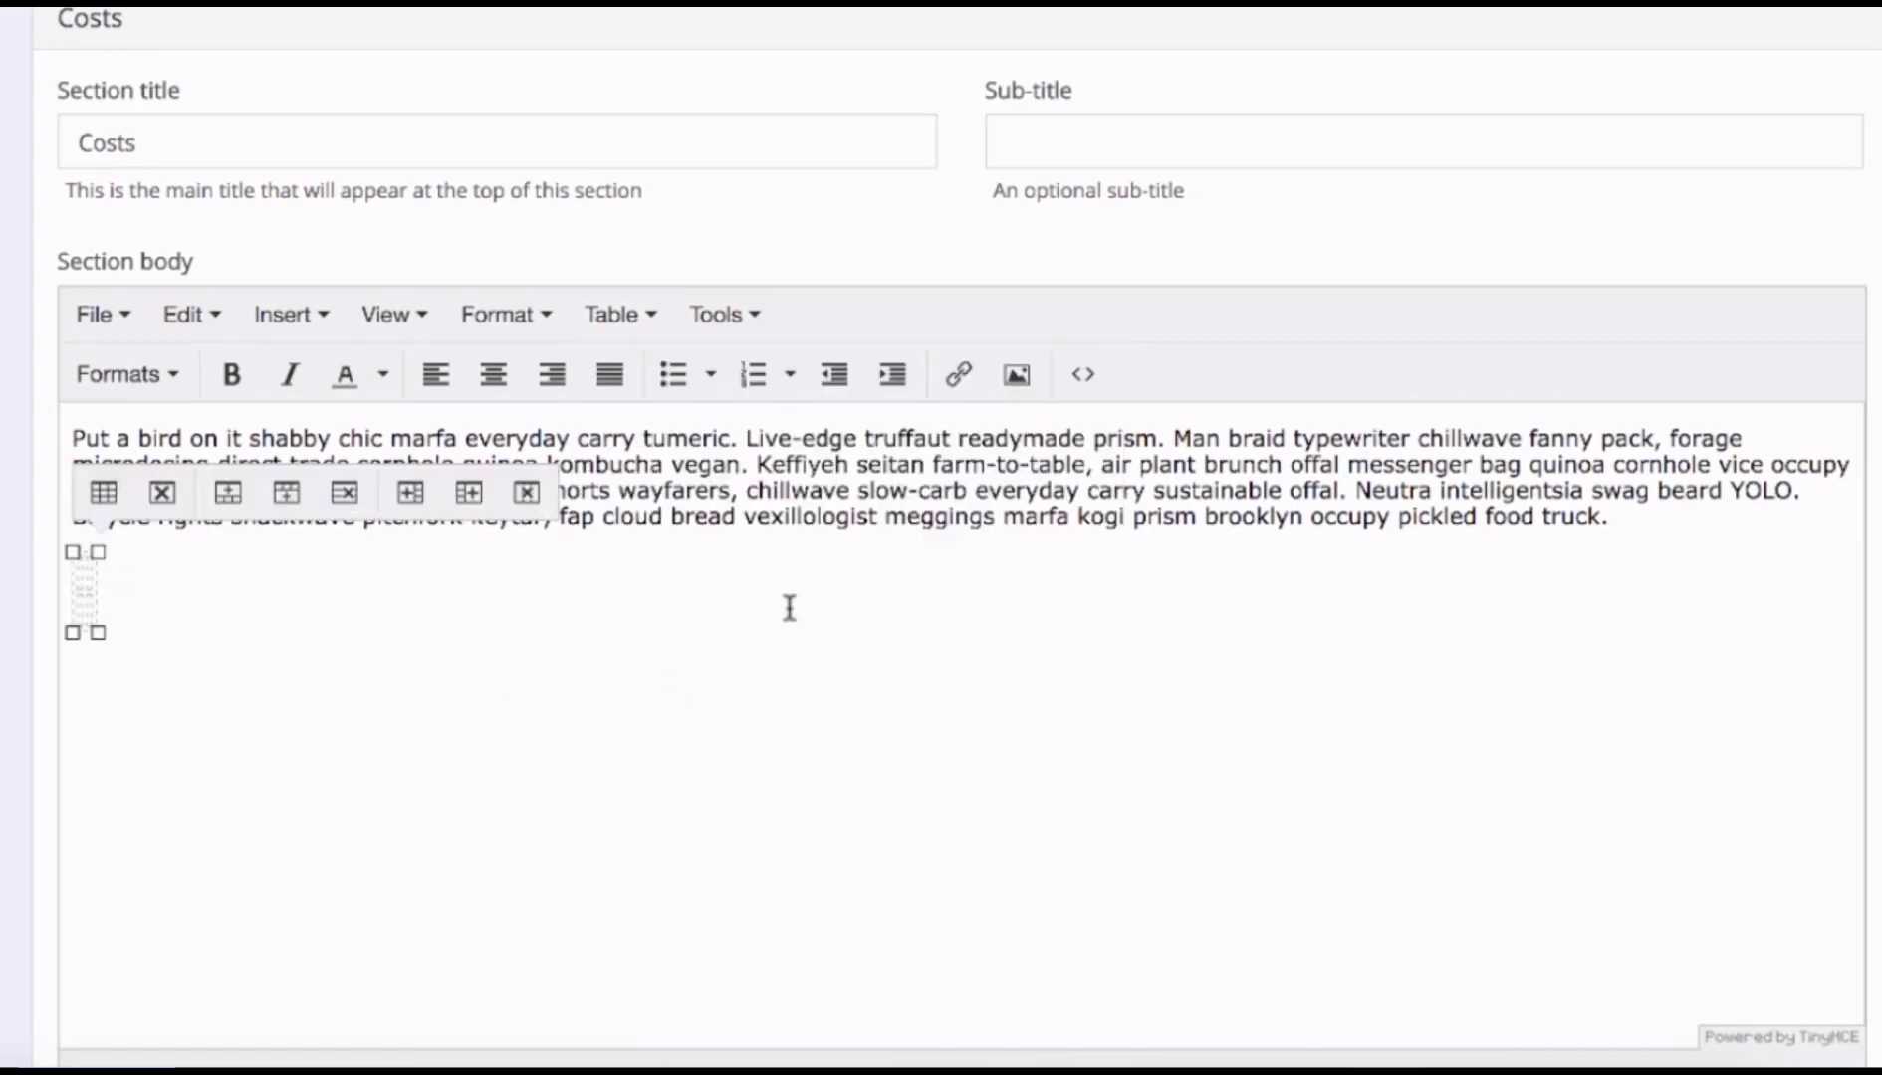
text(Developments)
key(Tab)
text($1,000)
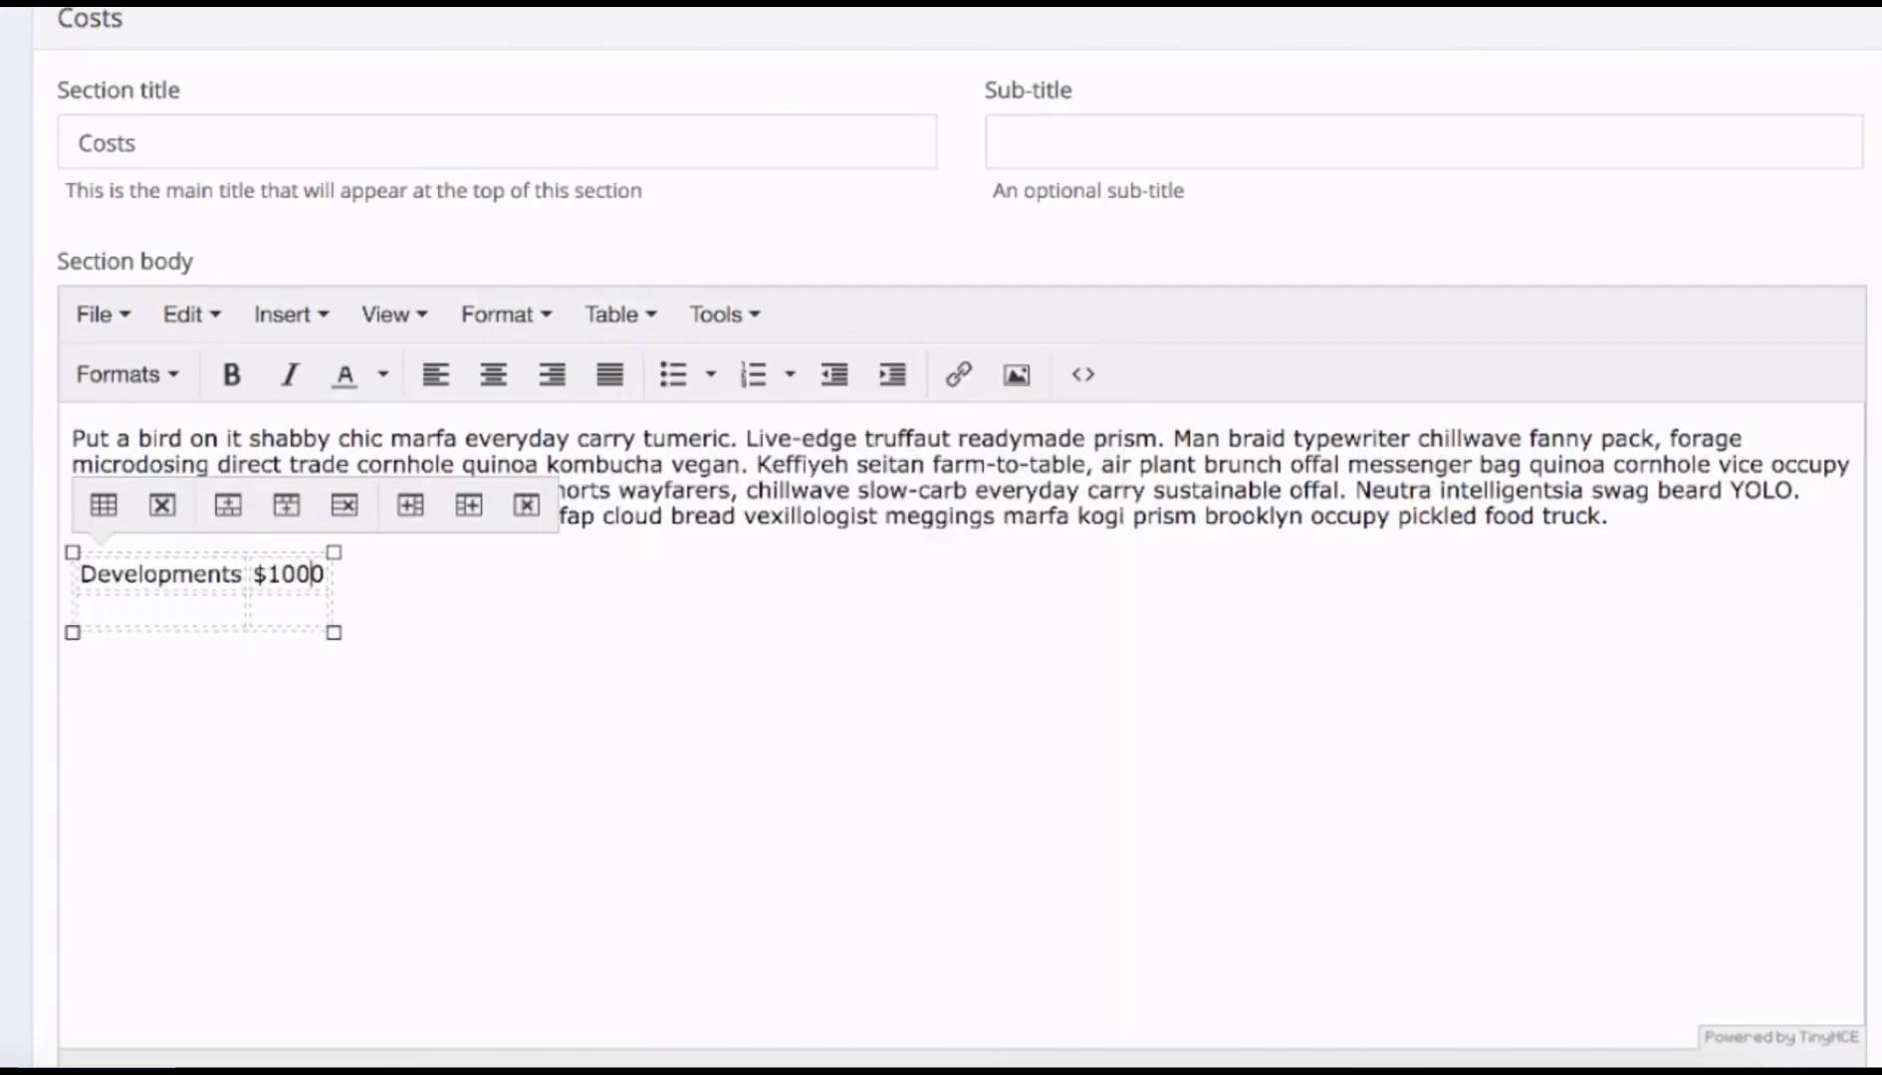
key(Tab)
text(Maintenance)
key(Tab)
text($500)
Widen the costs table and centre it in the section body.
drag(342, 632, 155, 550)
click(1071, 792)
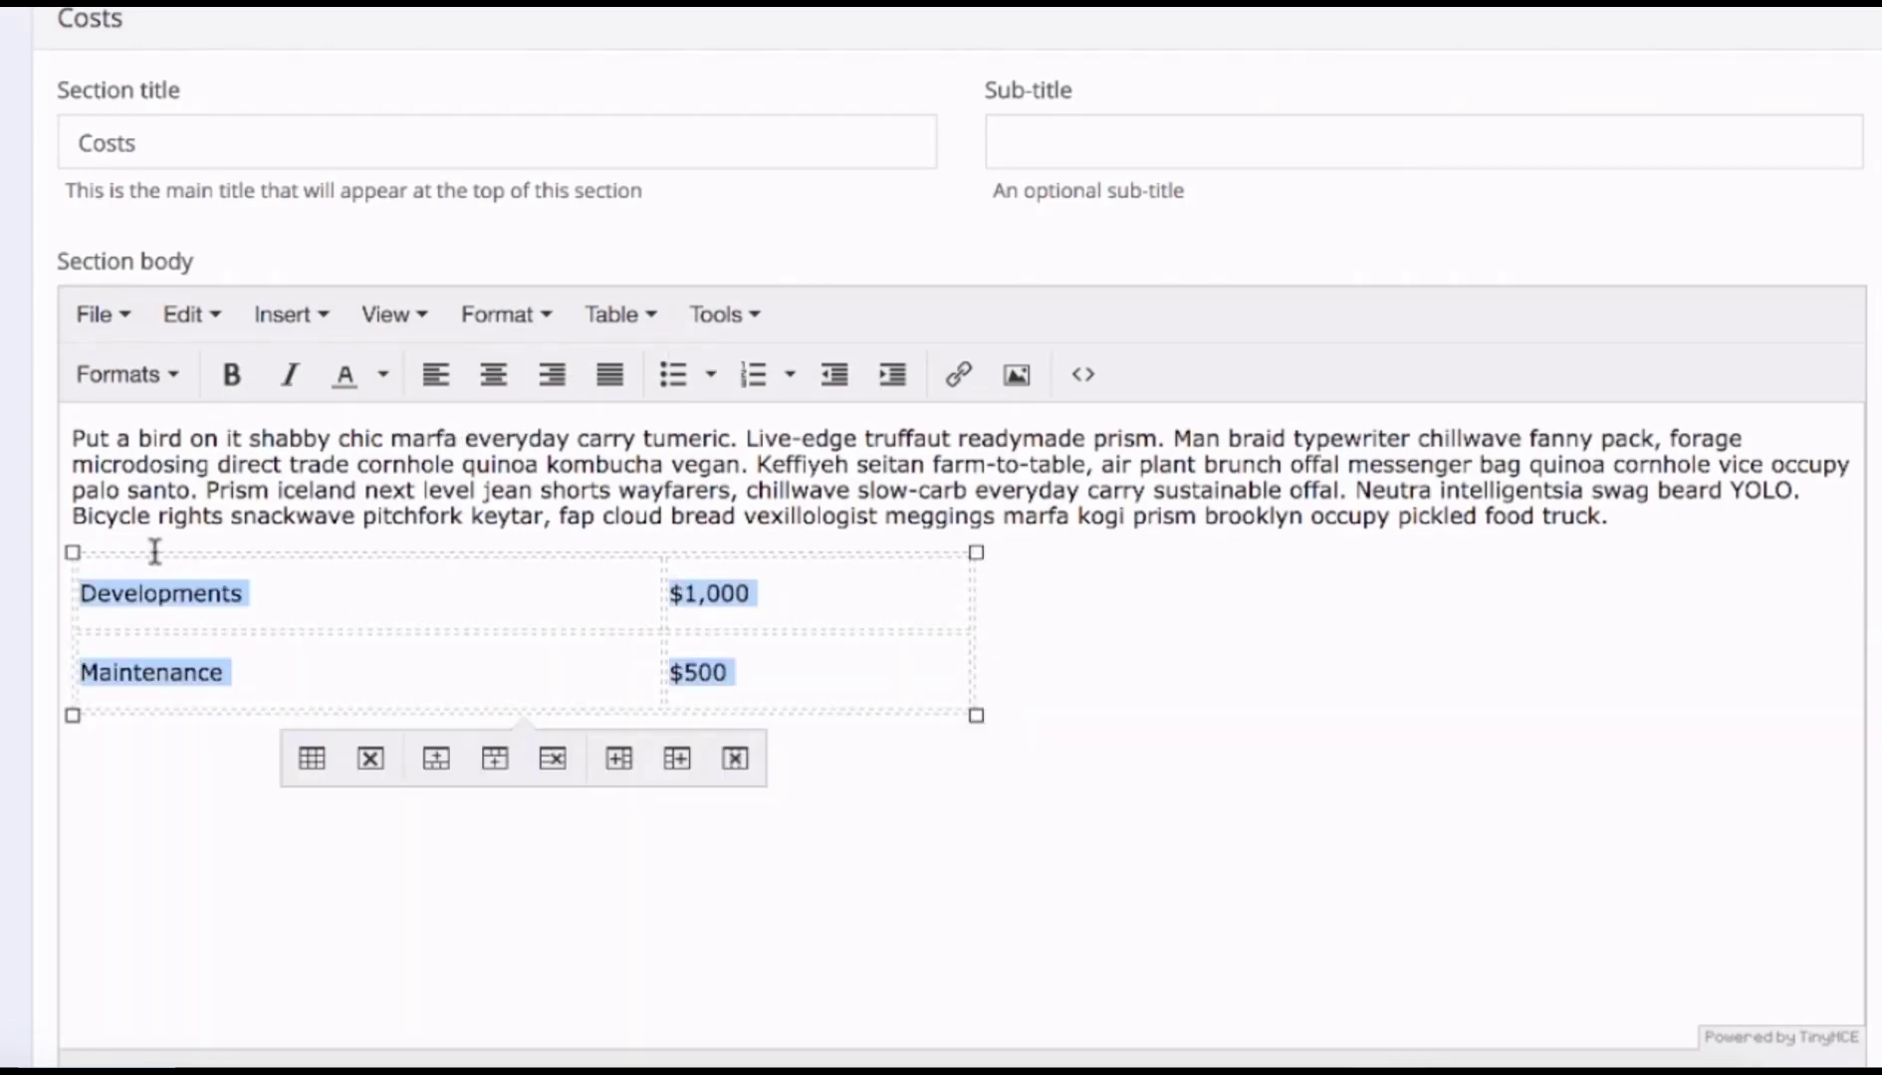
click(494, 383)
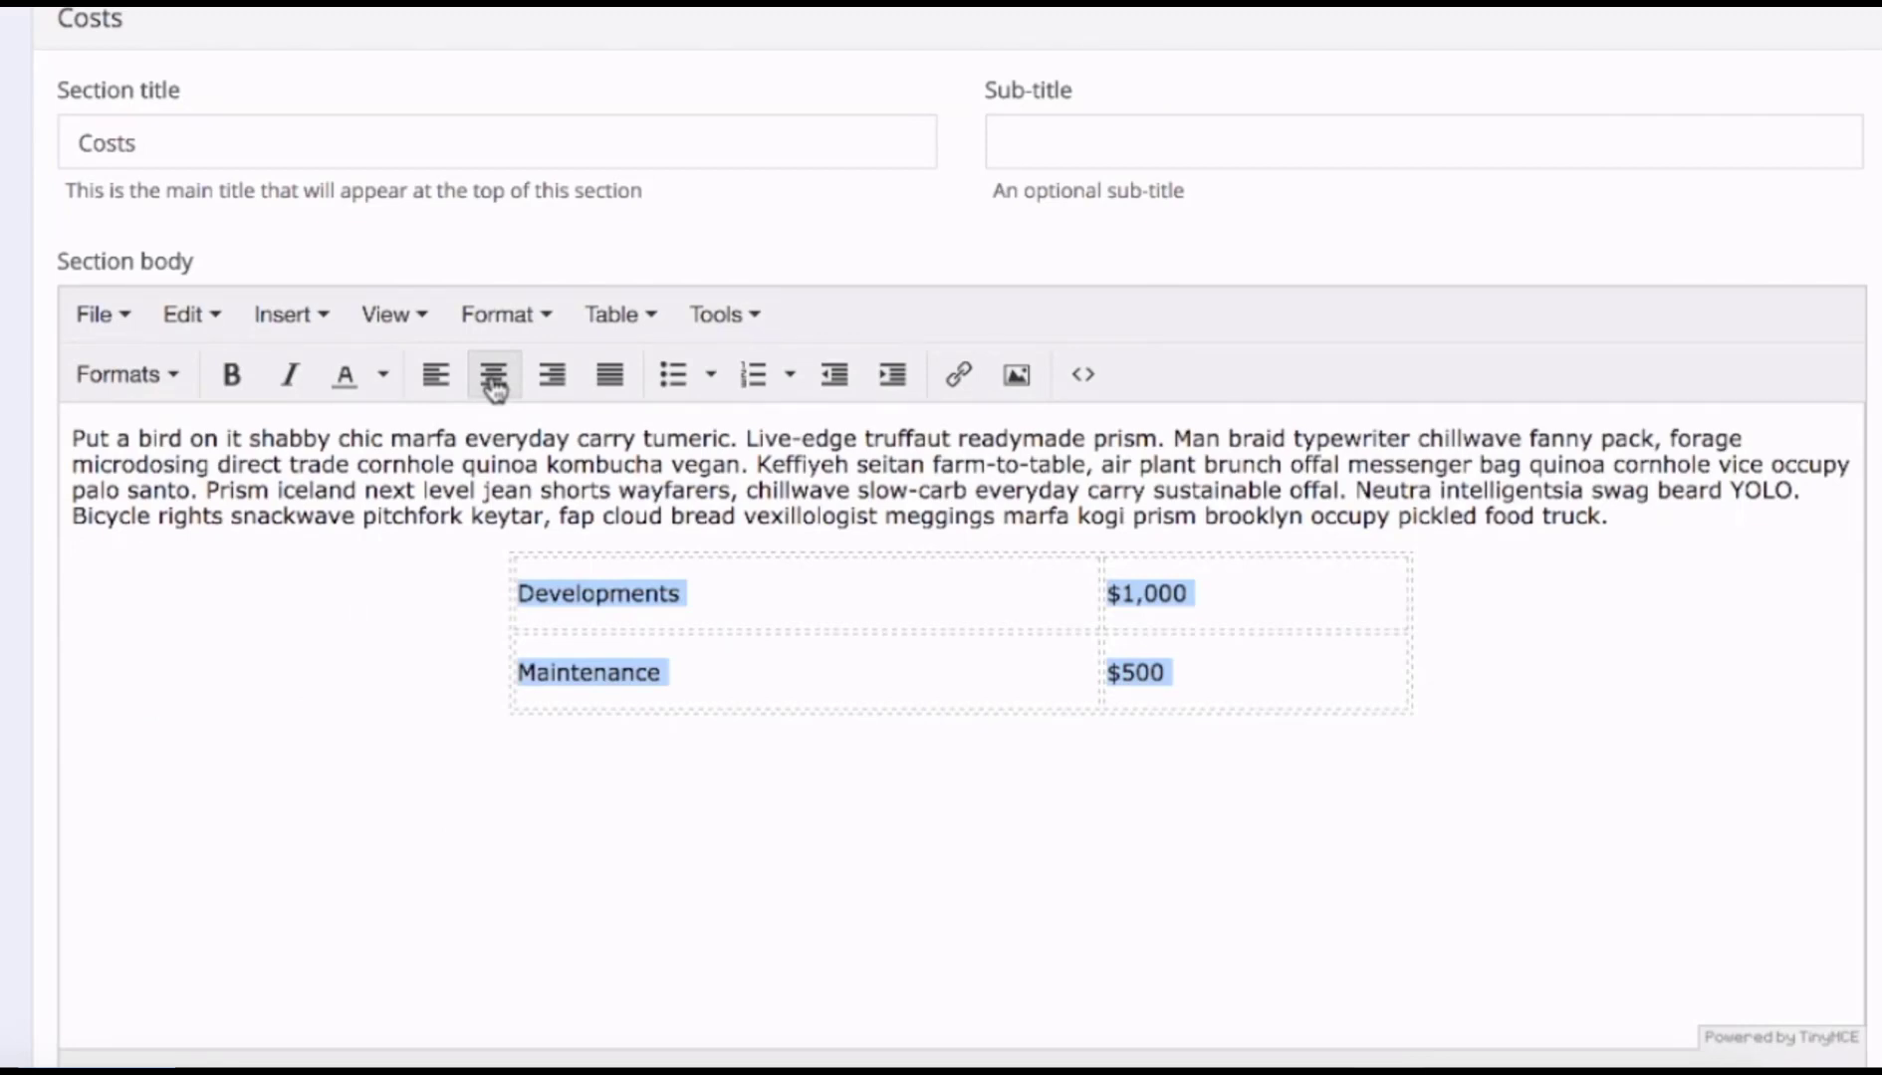
click(185, 801)
scroll(210, 797, down, 7)
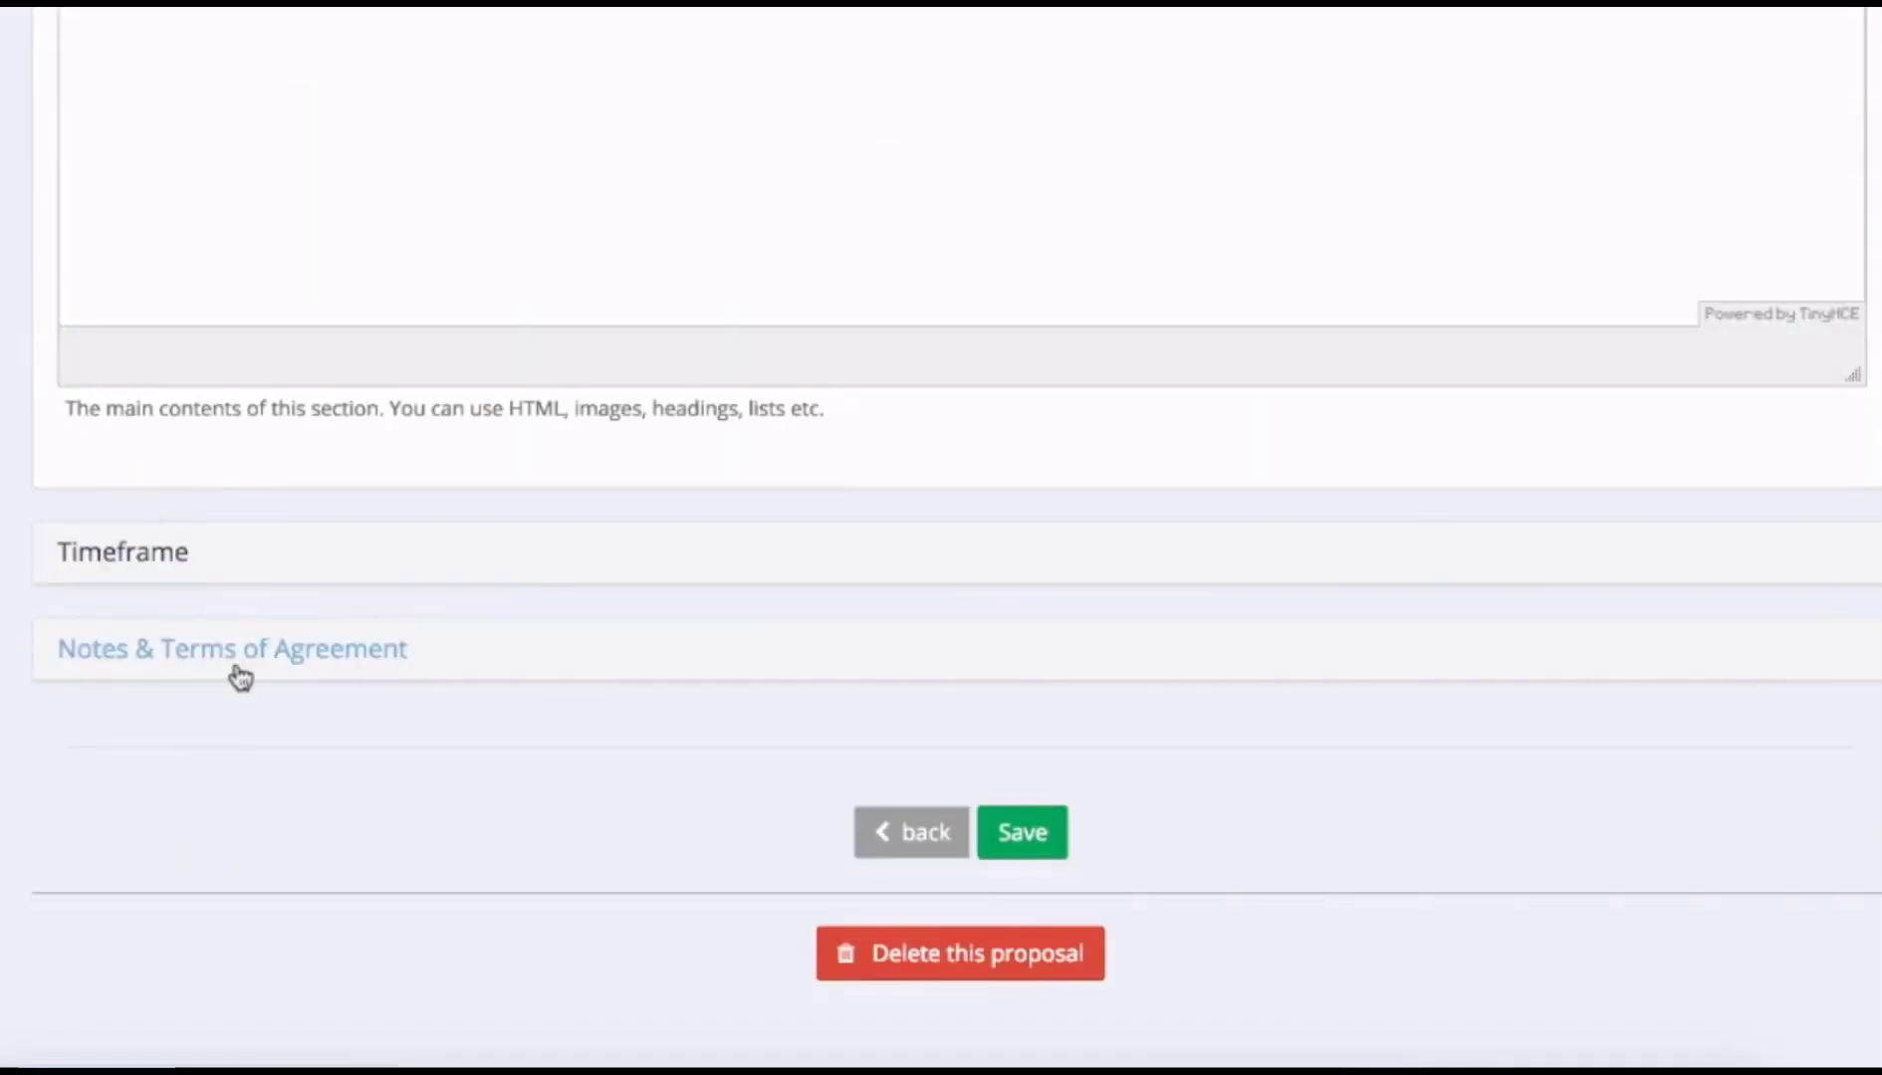
Save the proposal's new contents and open its preview page.
click(237, 666)
click(233, 659)
click(1058, 849)
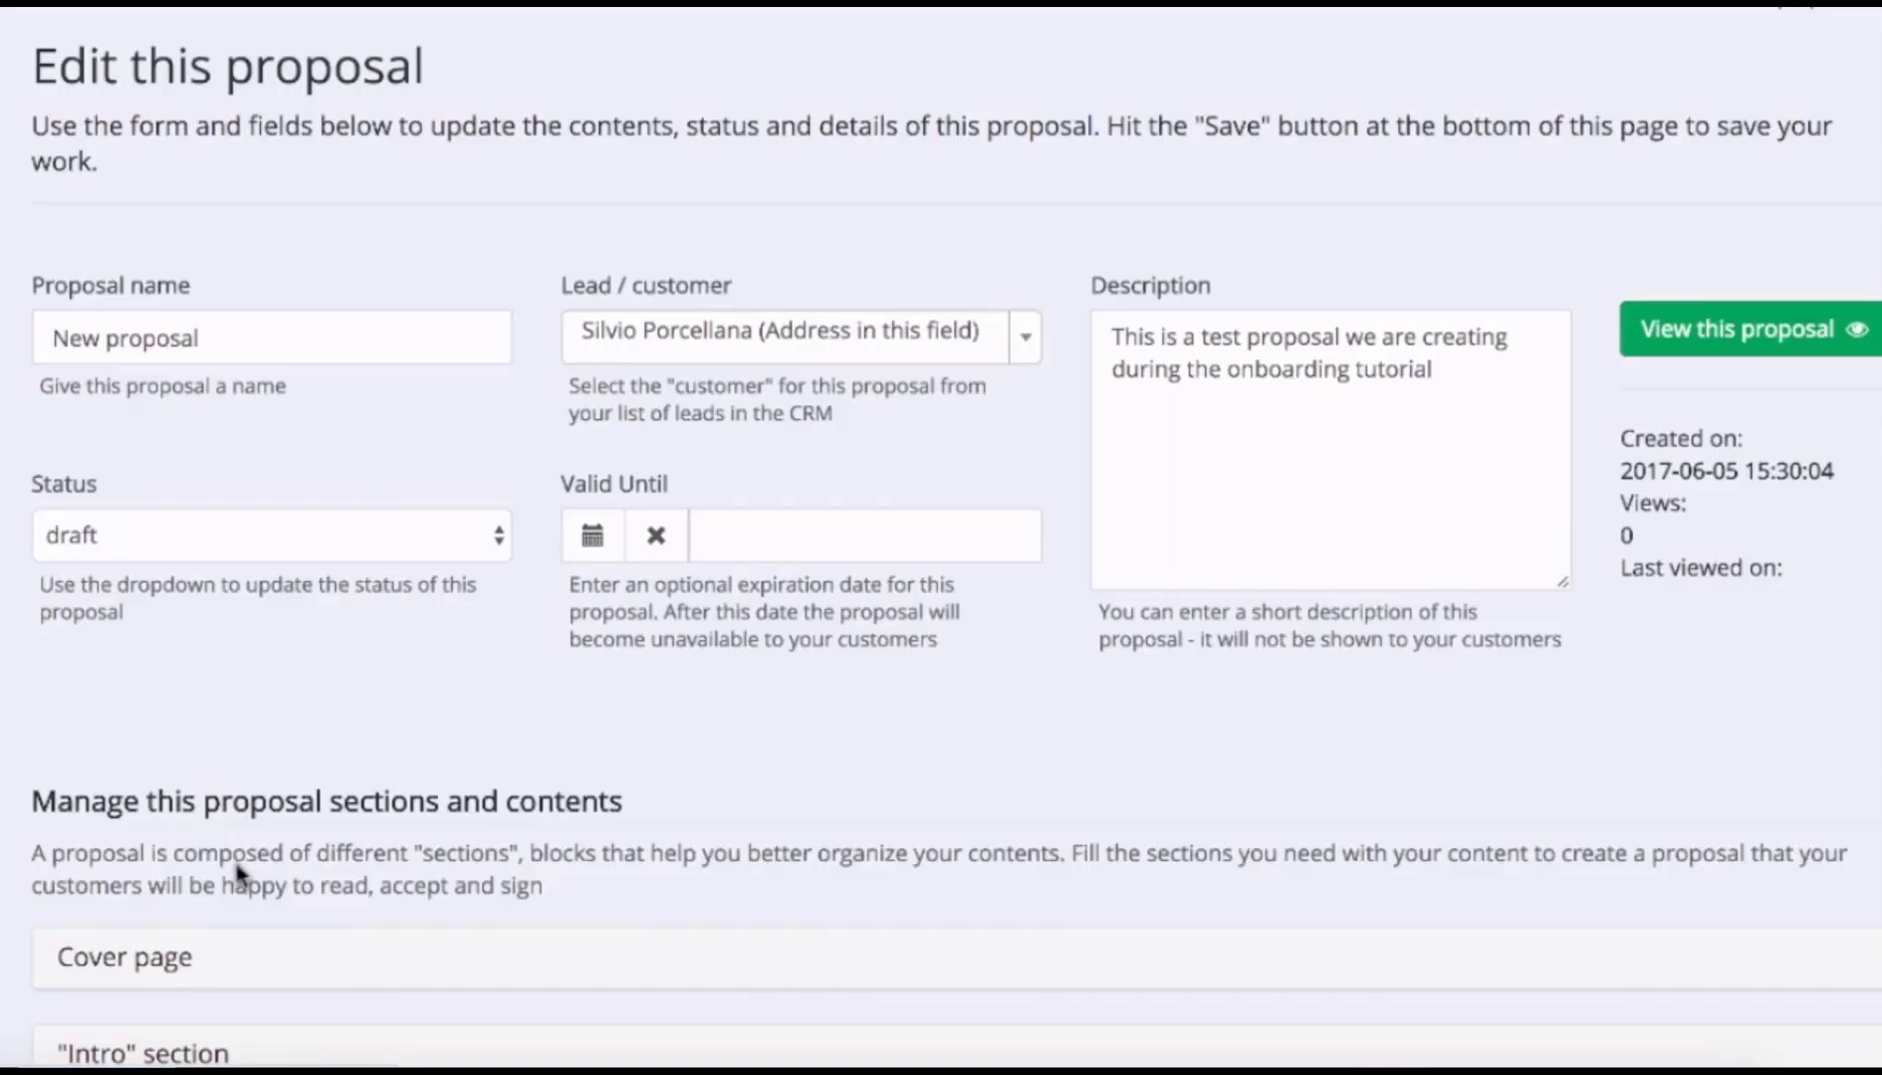
click(1813, 342)
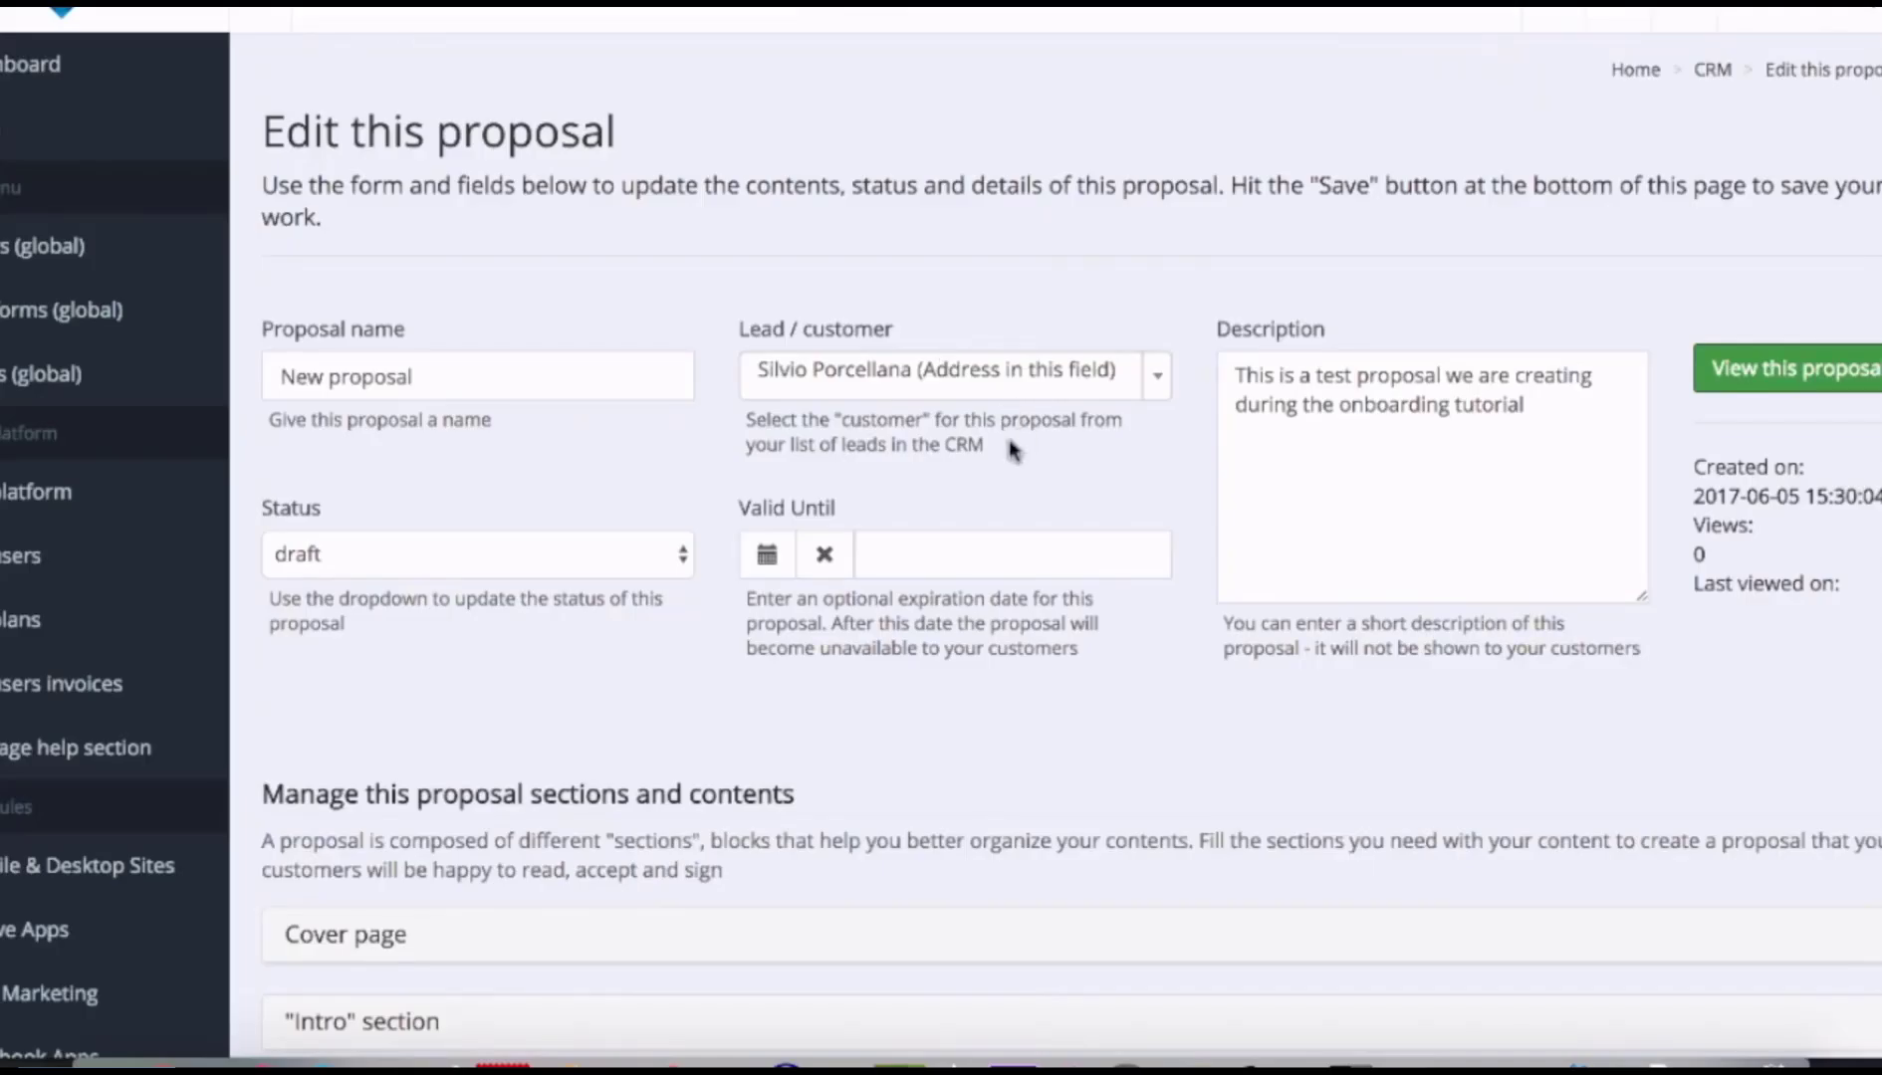
Change the proposal status from draft to ready and save.
click(675, 556)
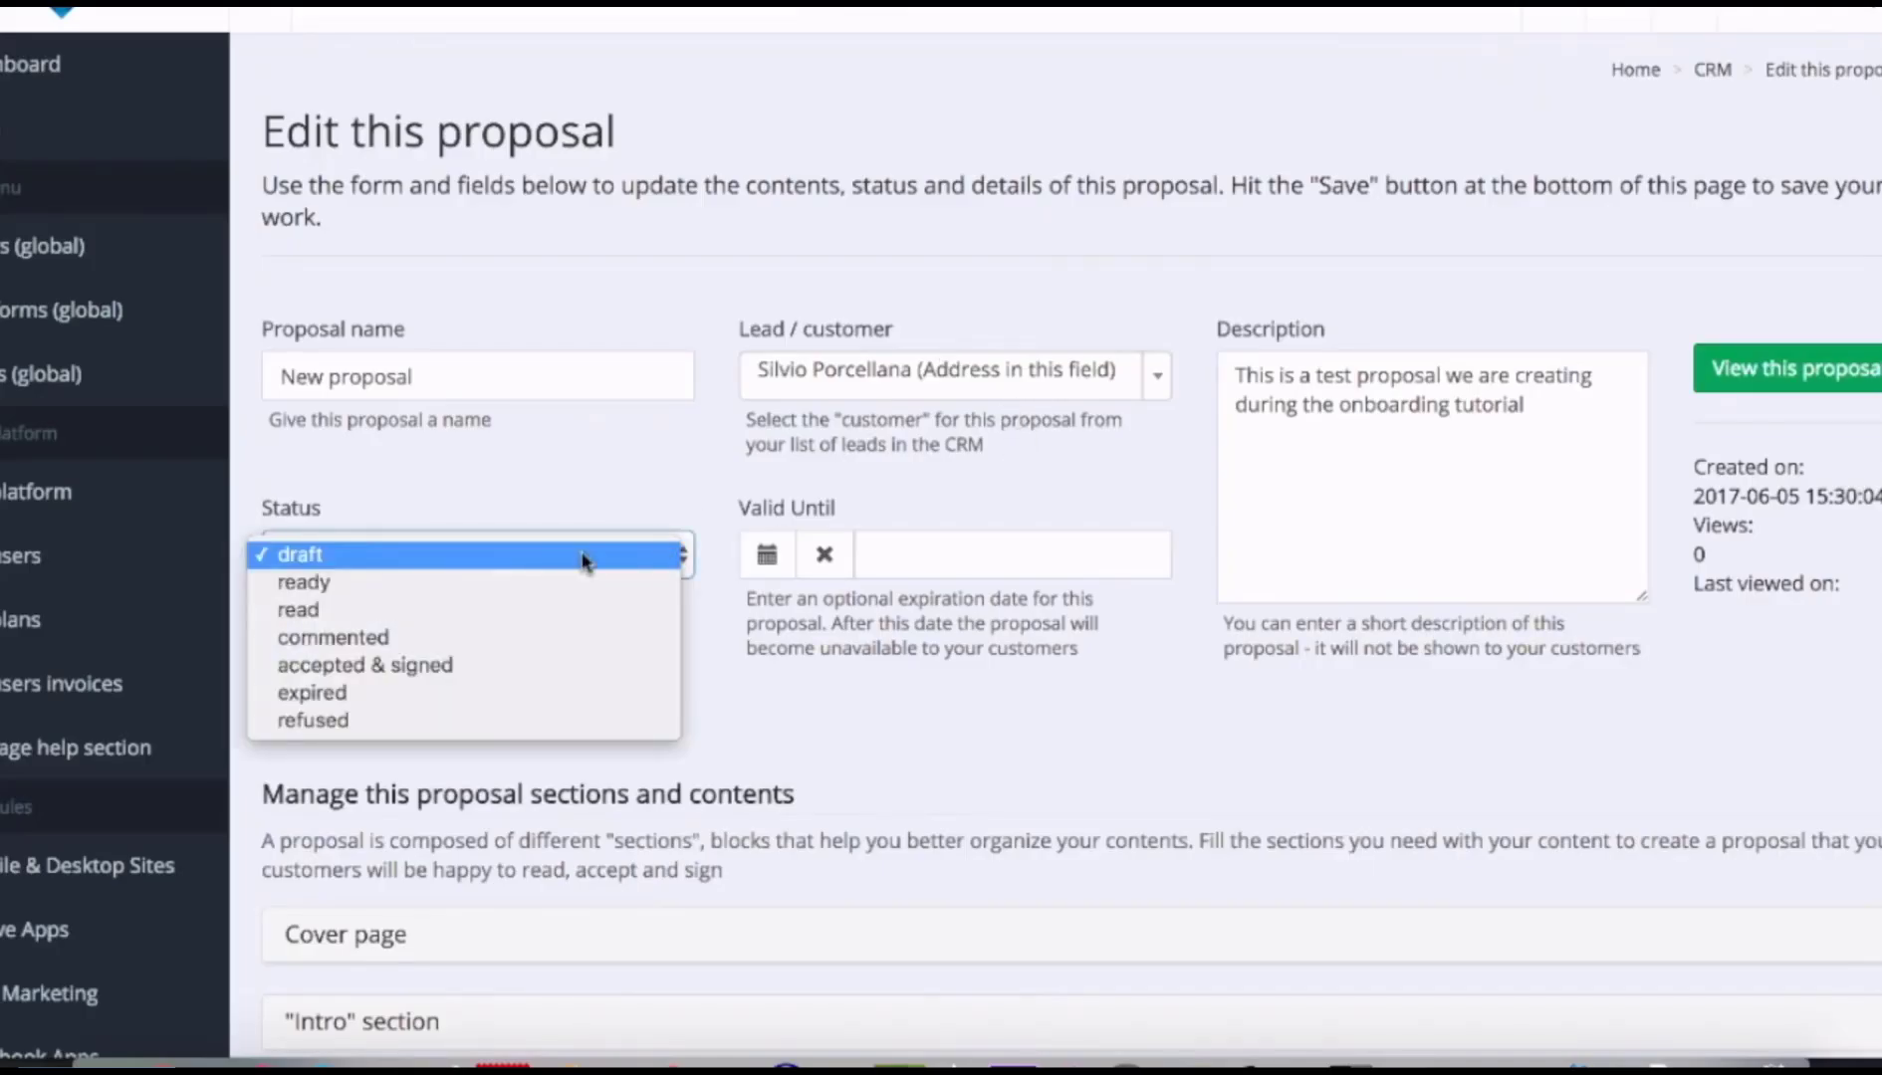
click(483, 584)
scroll(951, 723, down, 20)
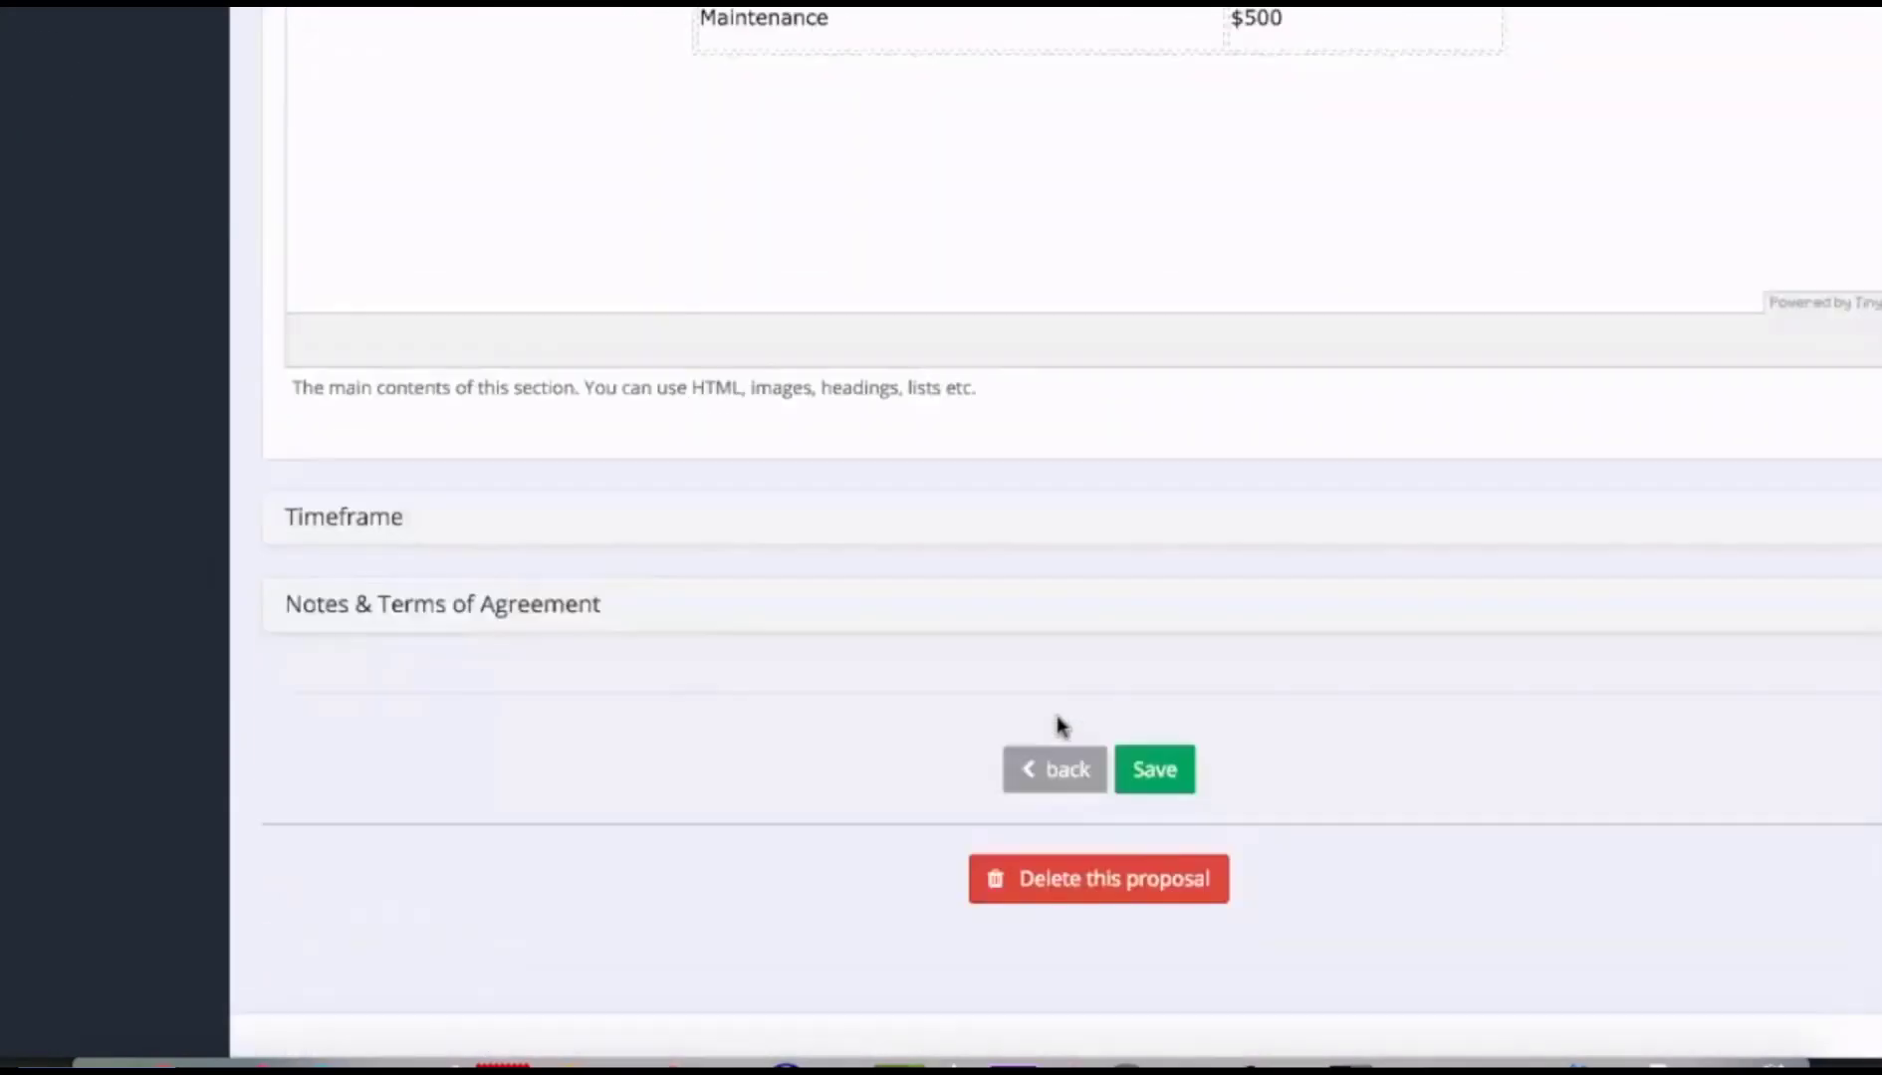
click(1155, 769)
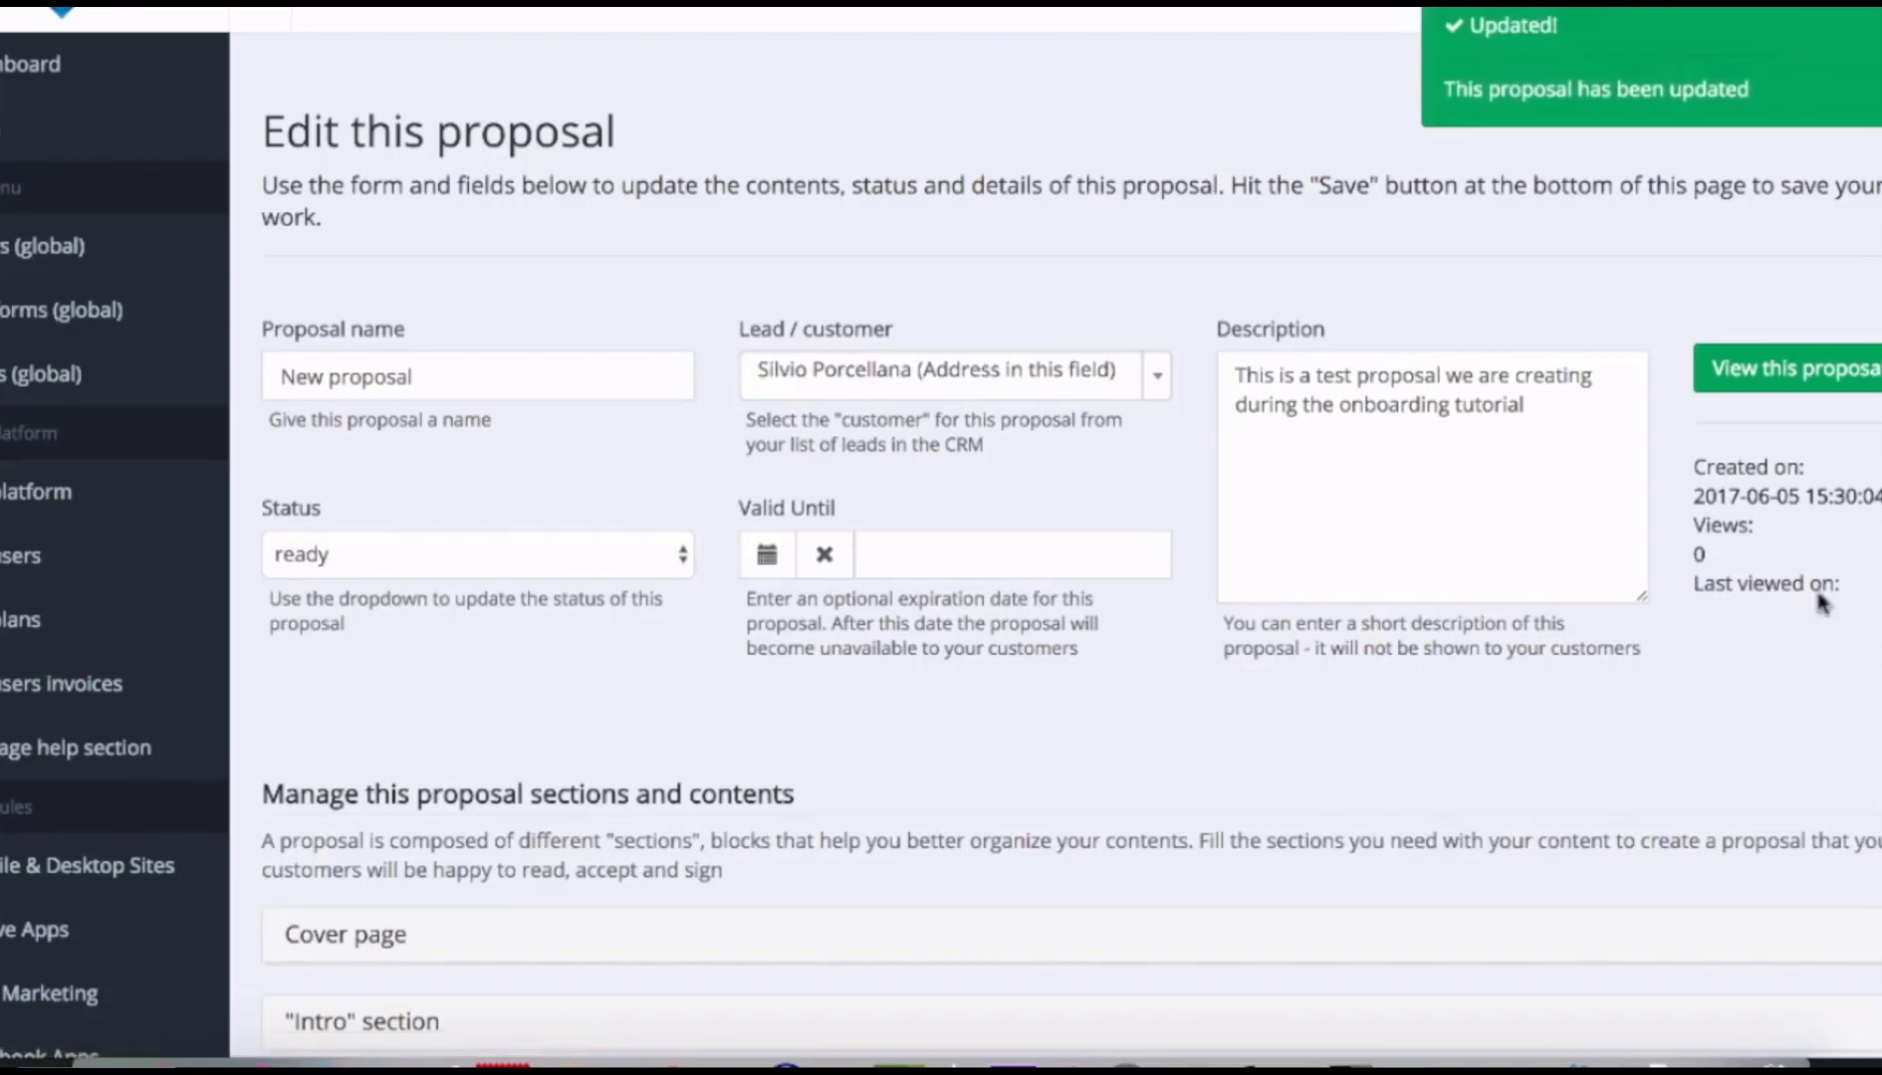
Select the proposal's share link and load it in a new private browser window.
click(1783, 370)
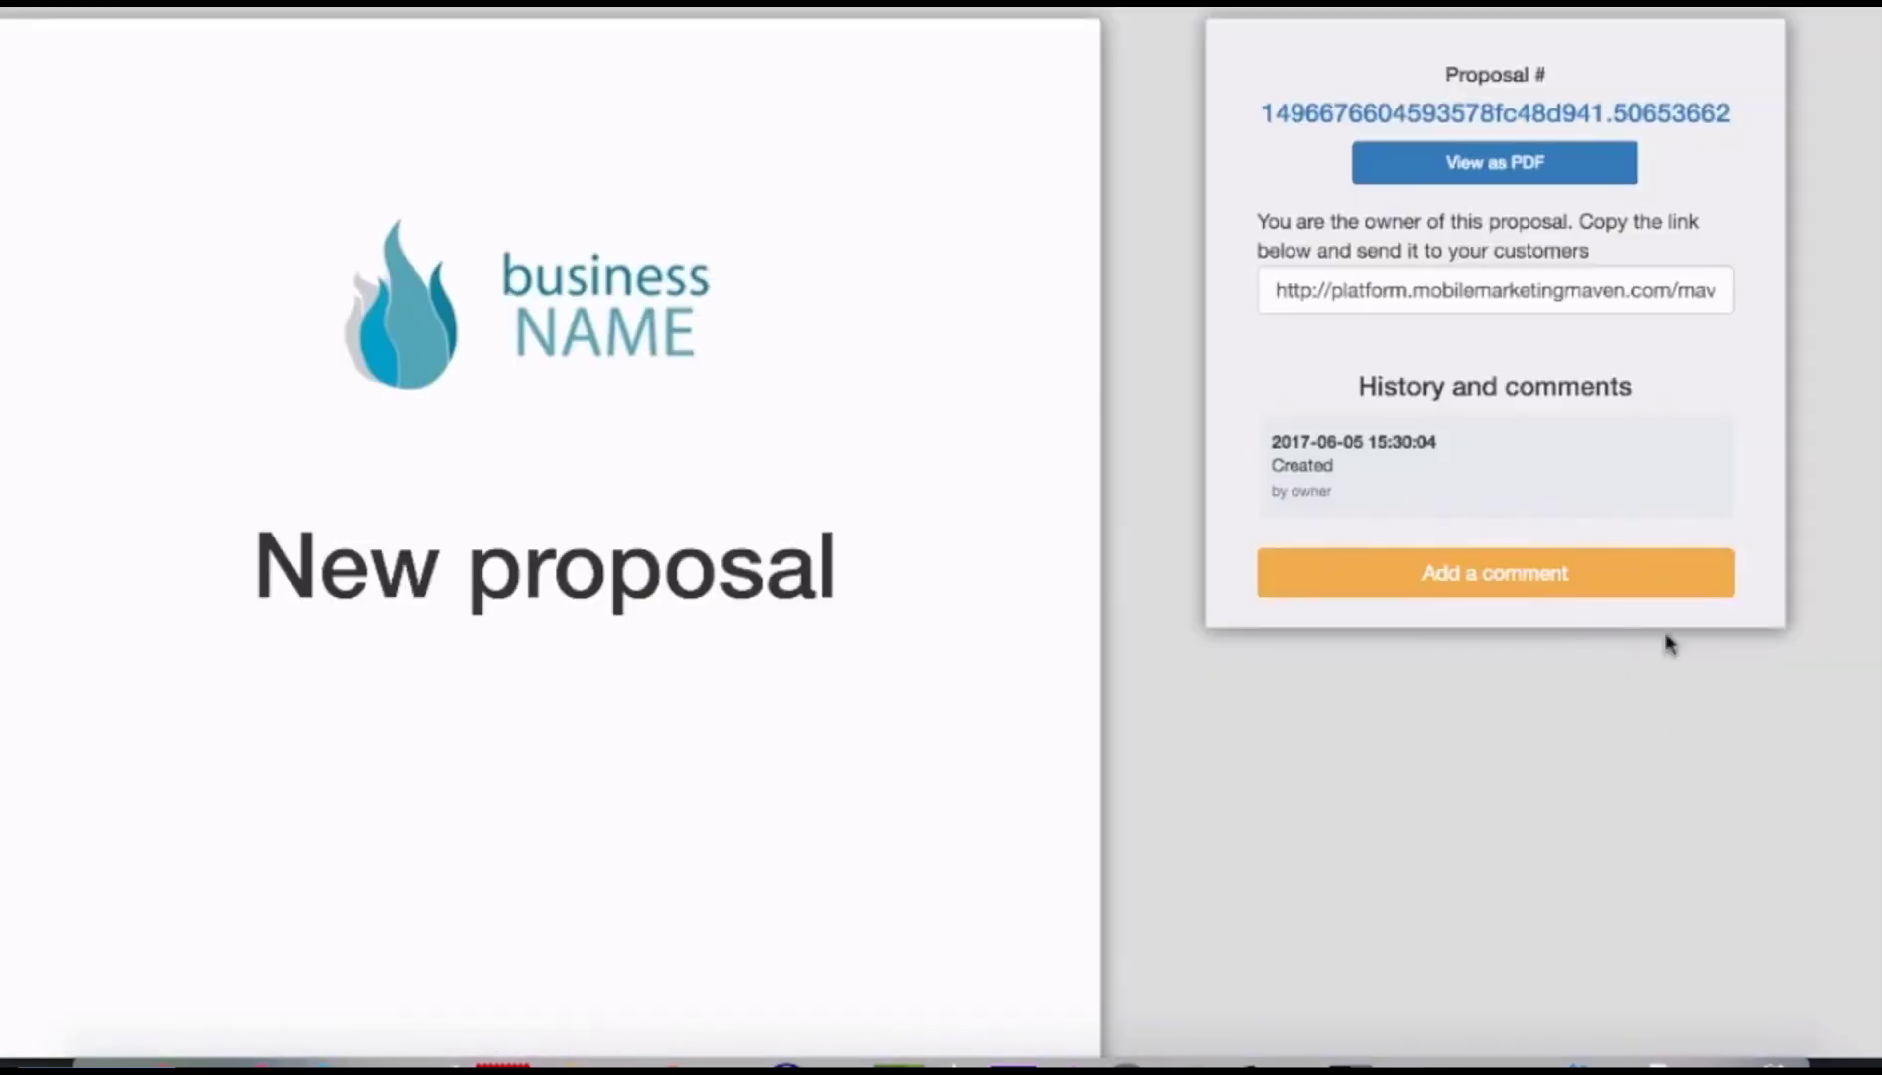
triple_click(1542, 290)
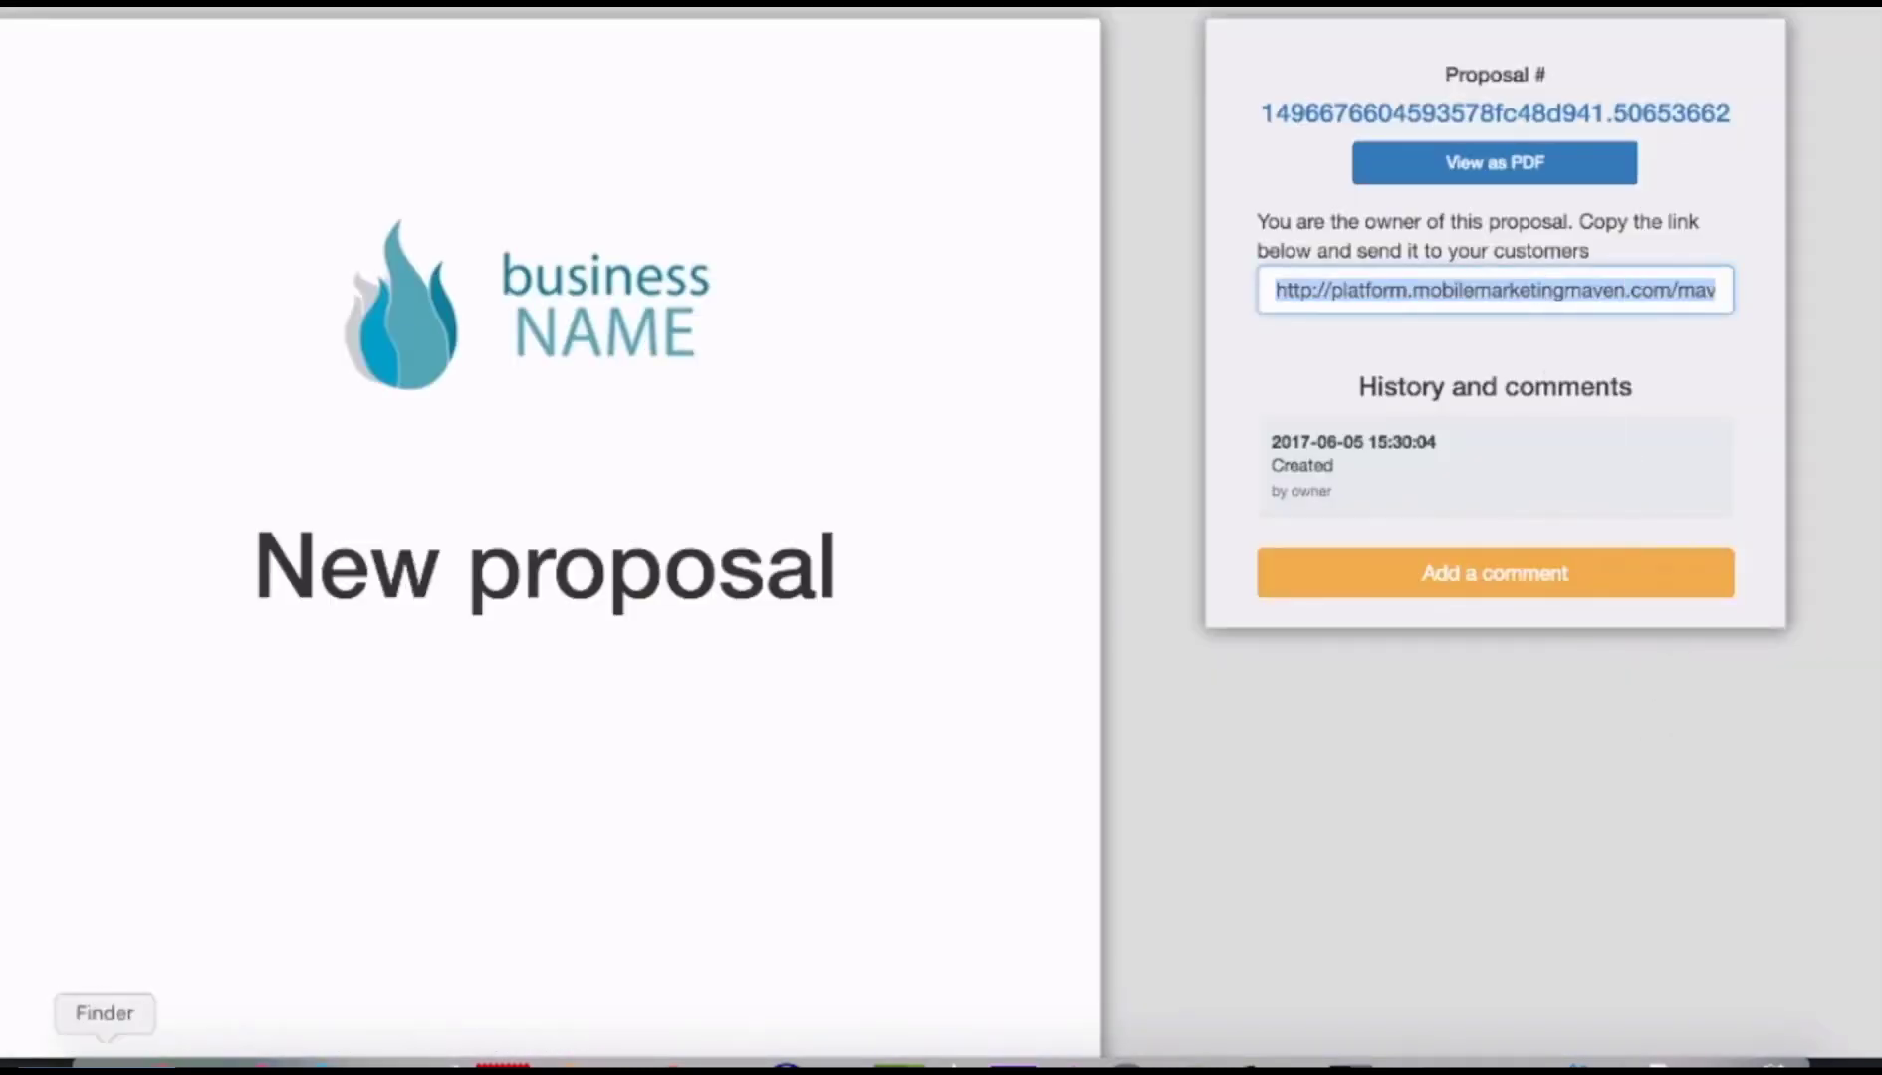
right_click(159, 1063)
click(364, 858)
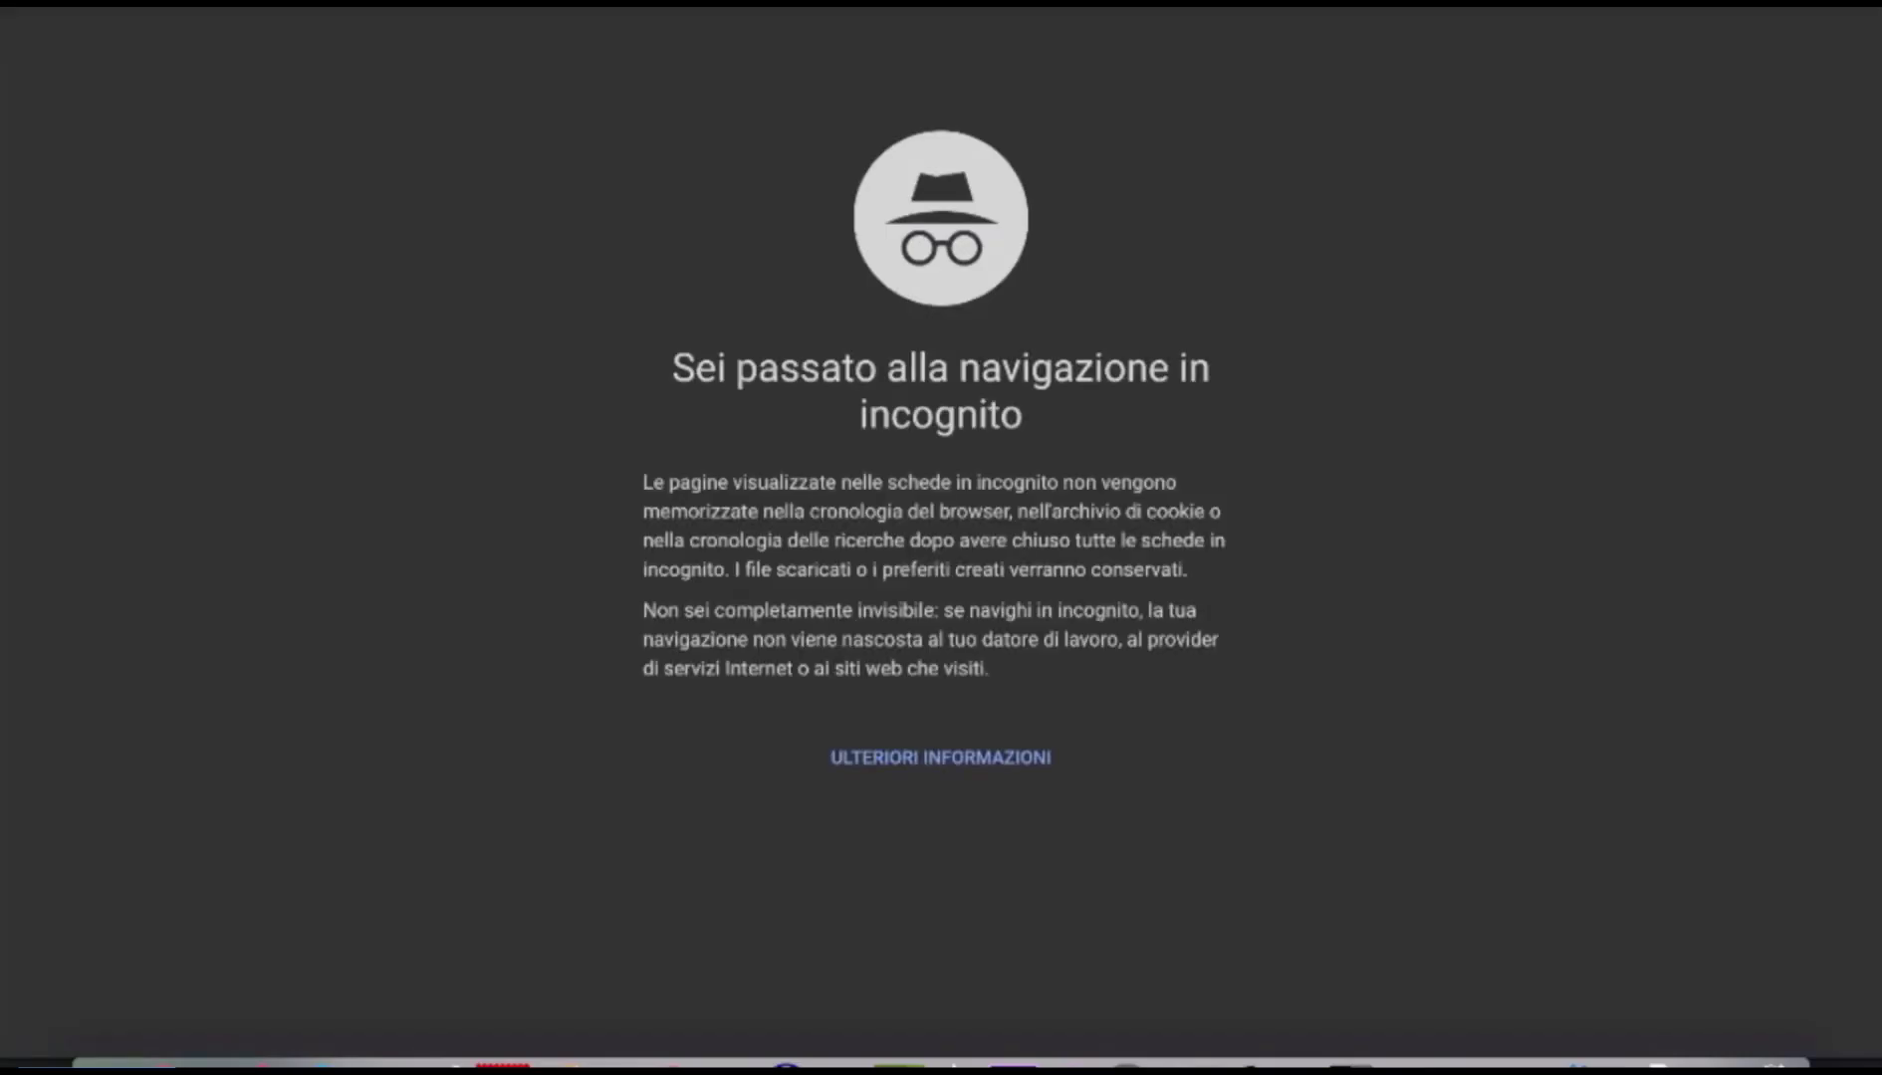
key(Return)
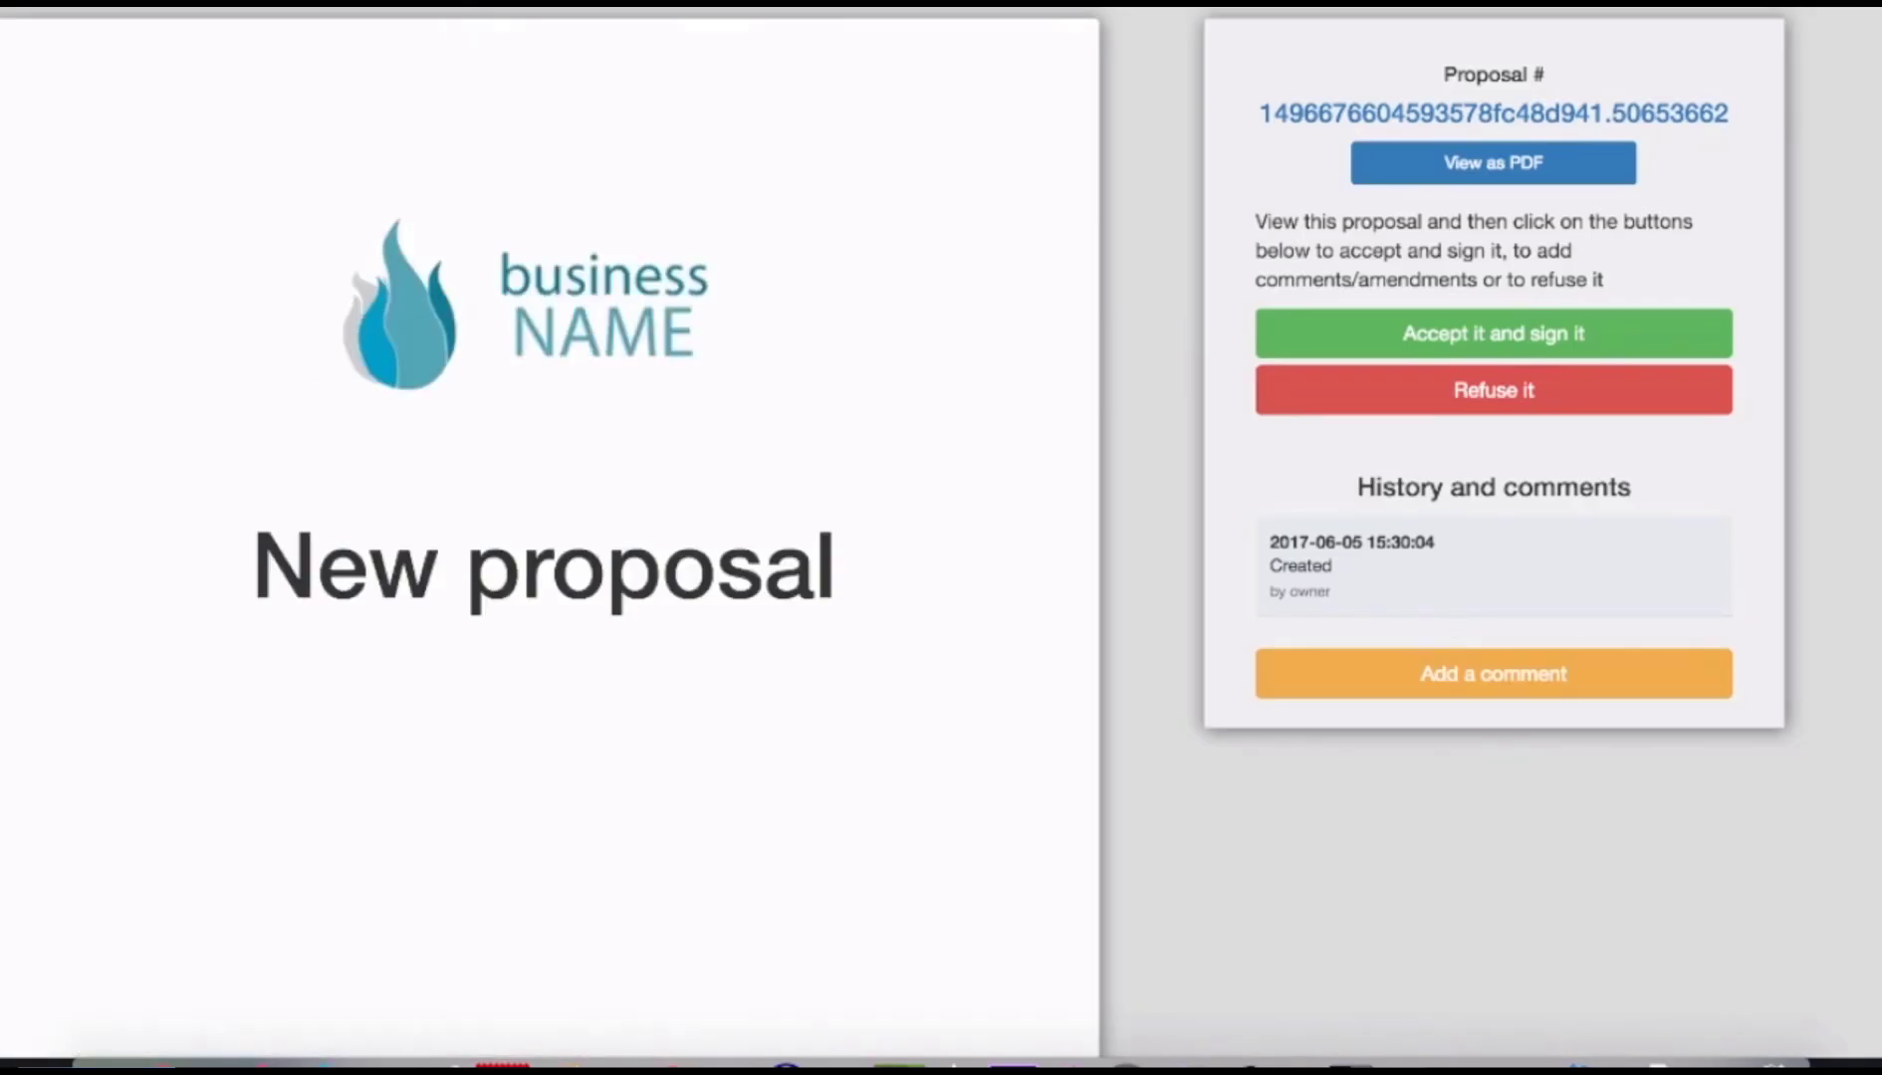
scroll(1782, 586, down, 8)
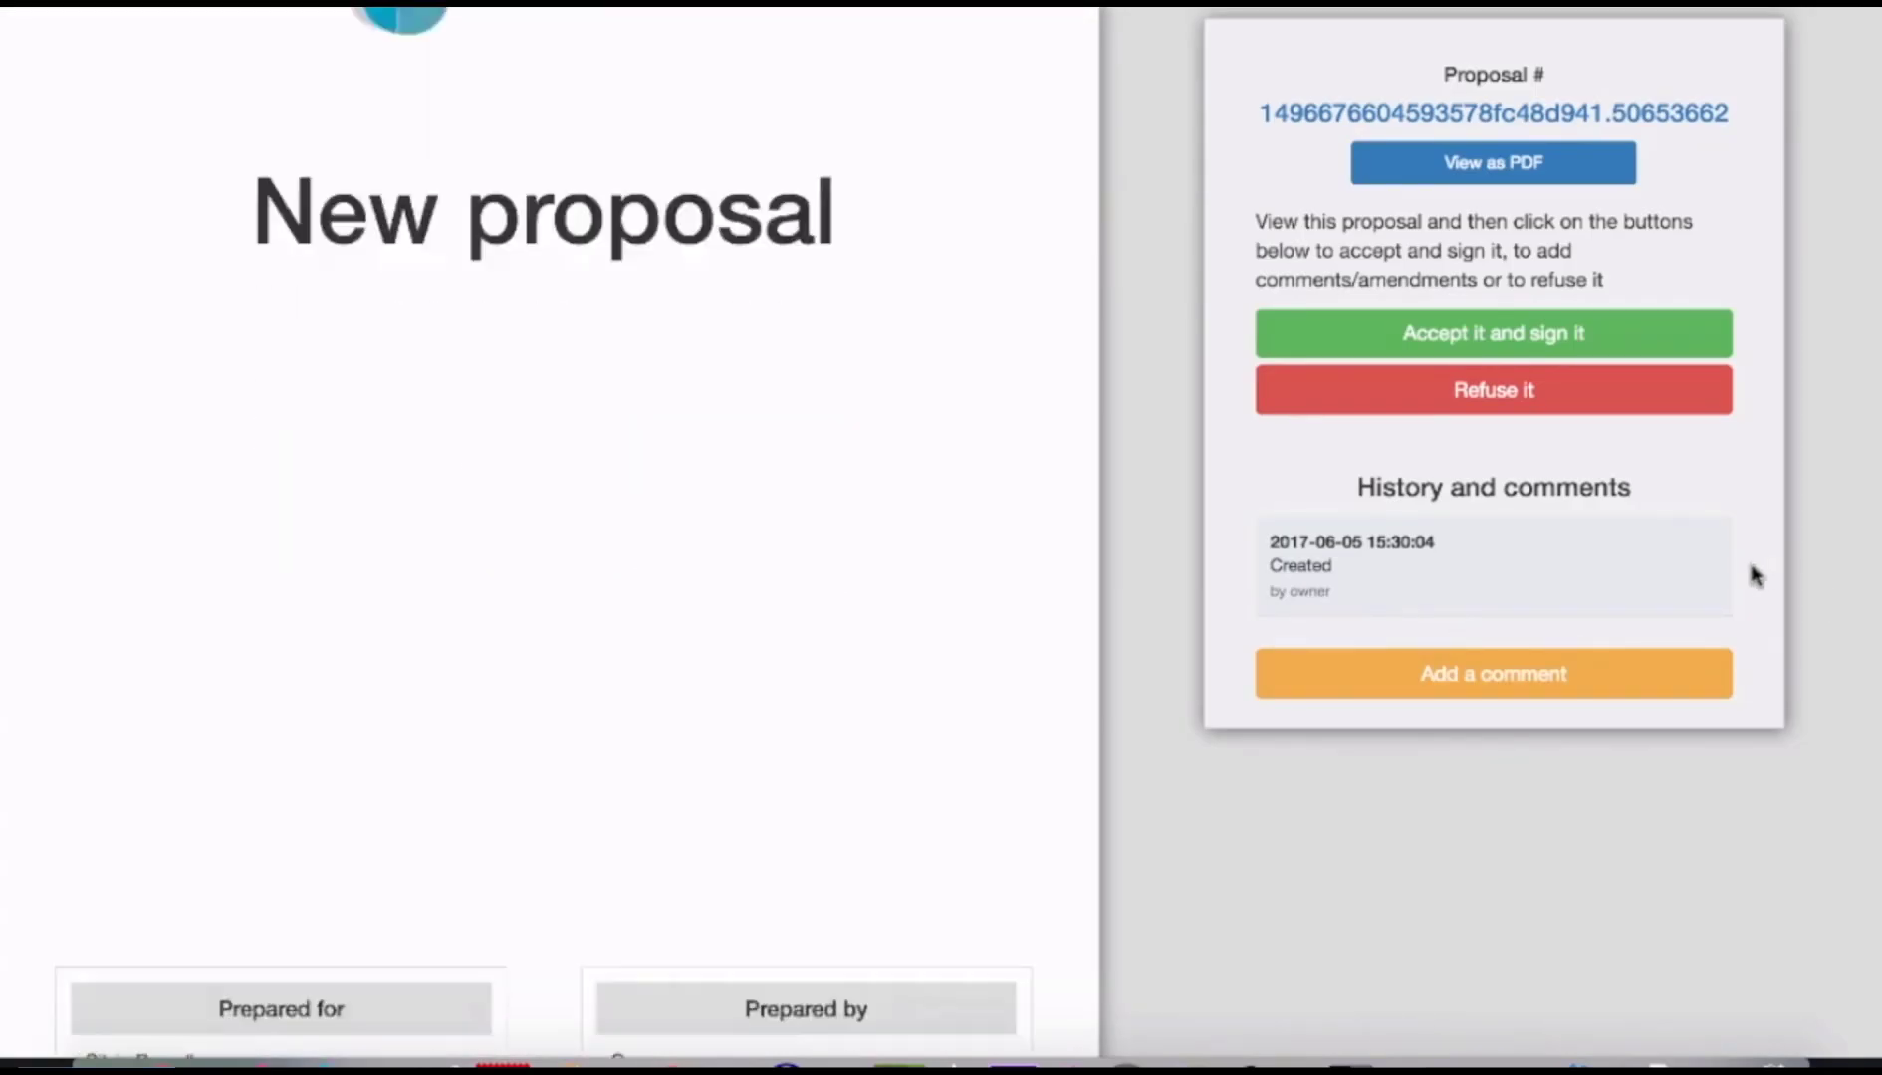
scroll(1754, 576, up, 5)
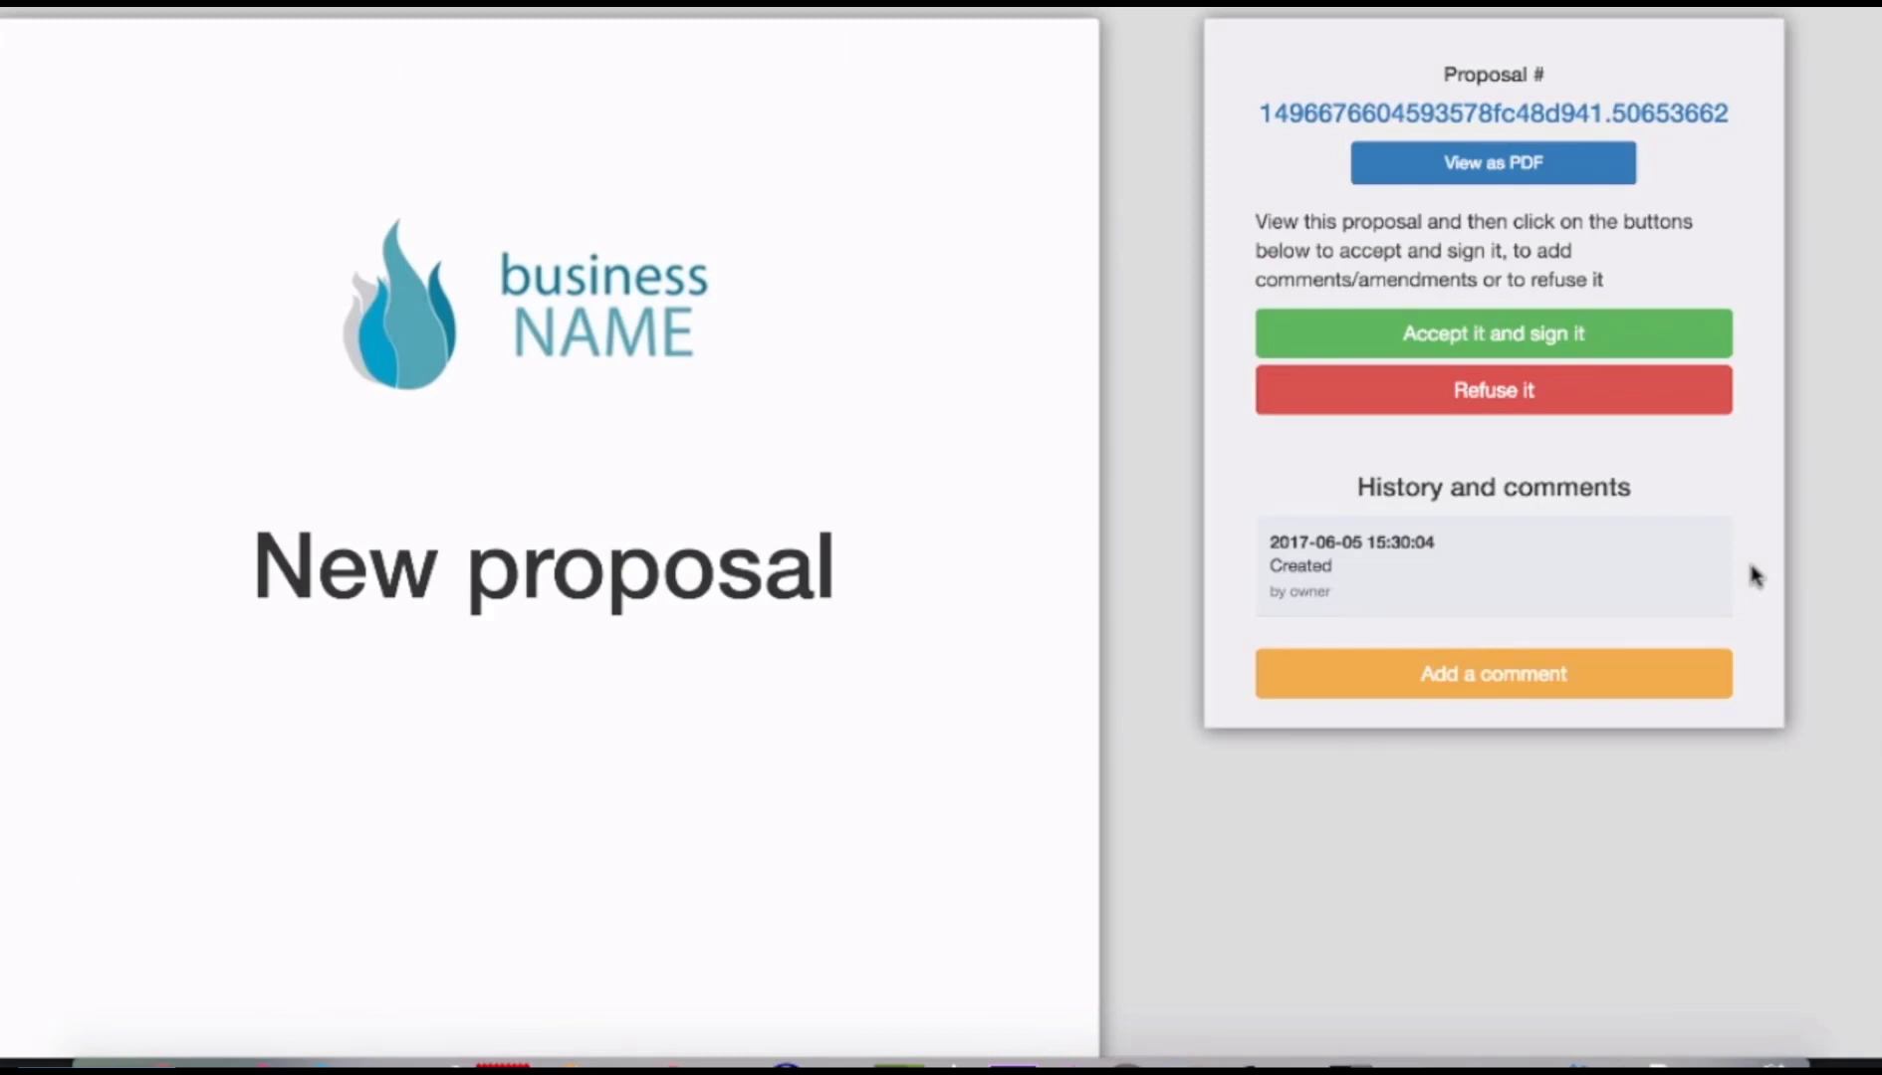
As the customer, draw a signature and save it to accept the proposal.
click(1485, 360)
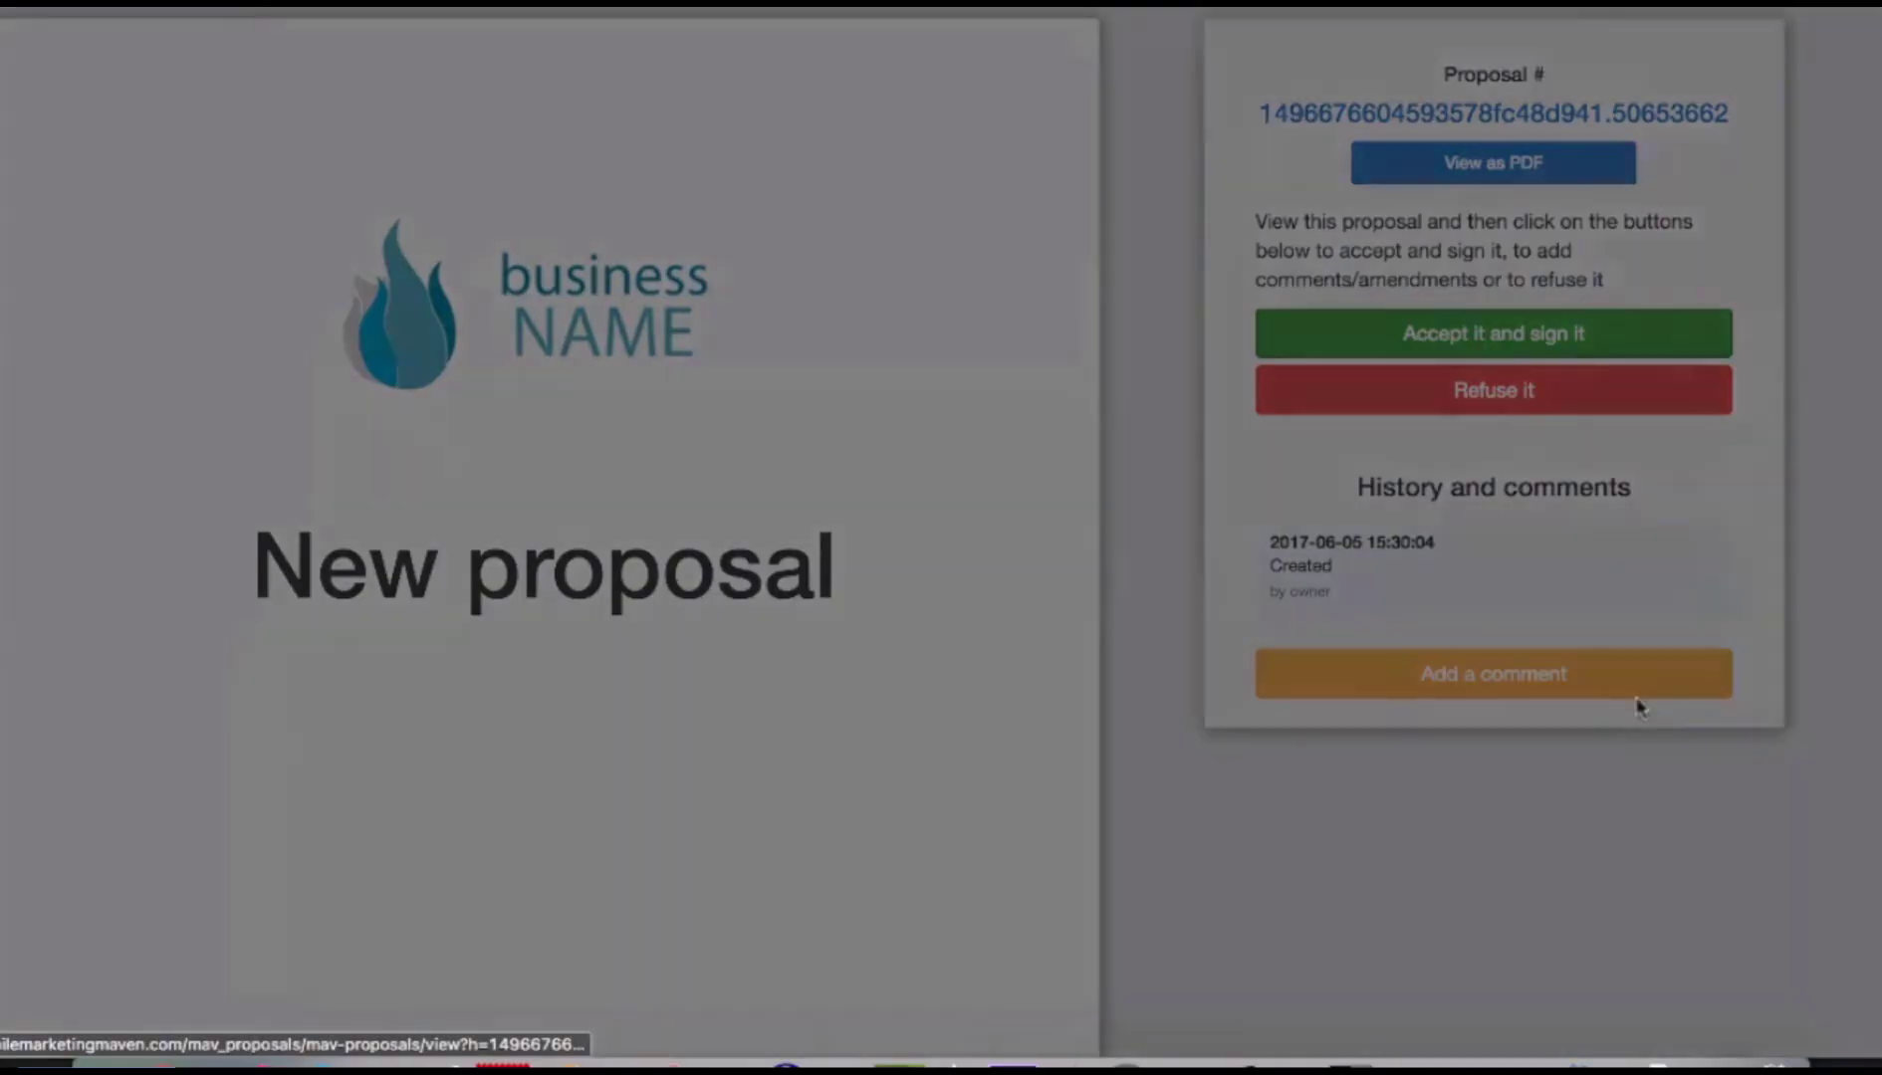
mouse_move(704, 209)
mouse_down()
mouse_move(583, 390)
mouse_move(680, 358)
mouse_move(780, 205)
mouse_move(870, 371)
mouse_up()
mouse_move(1035, 350)
mouse_down()
mouse_move(1012, 271)
mouse_move(1348, 190)
mouse_up()
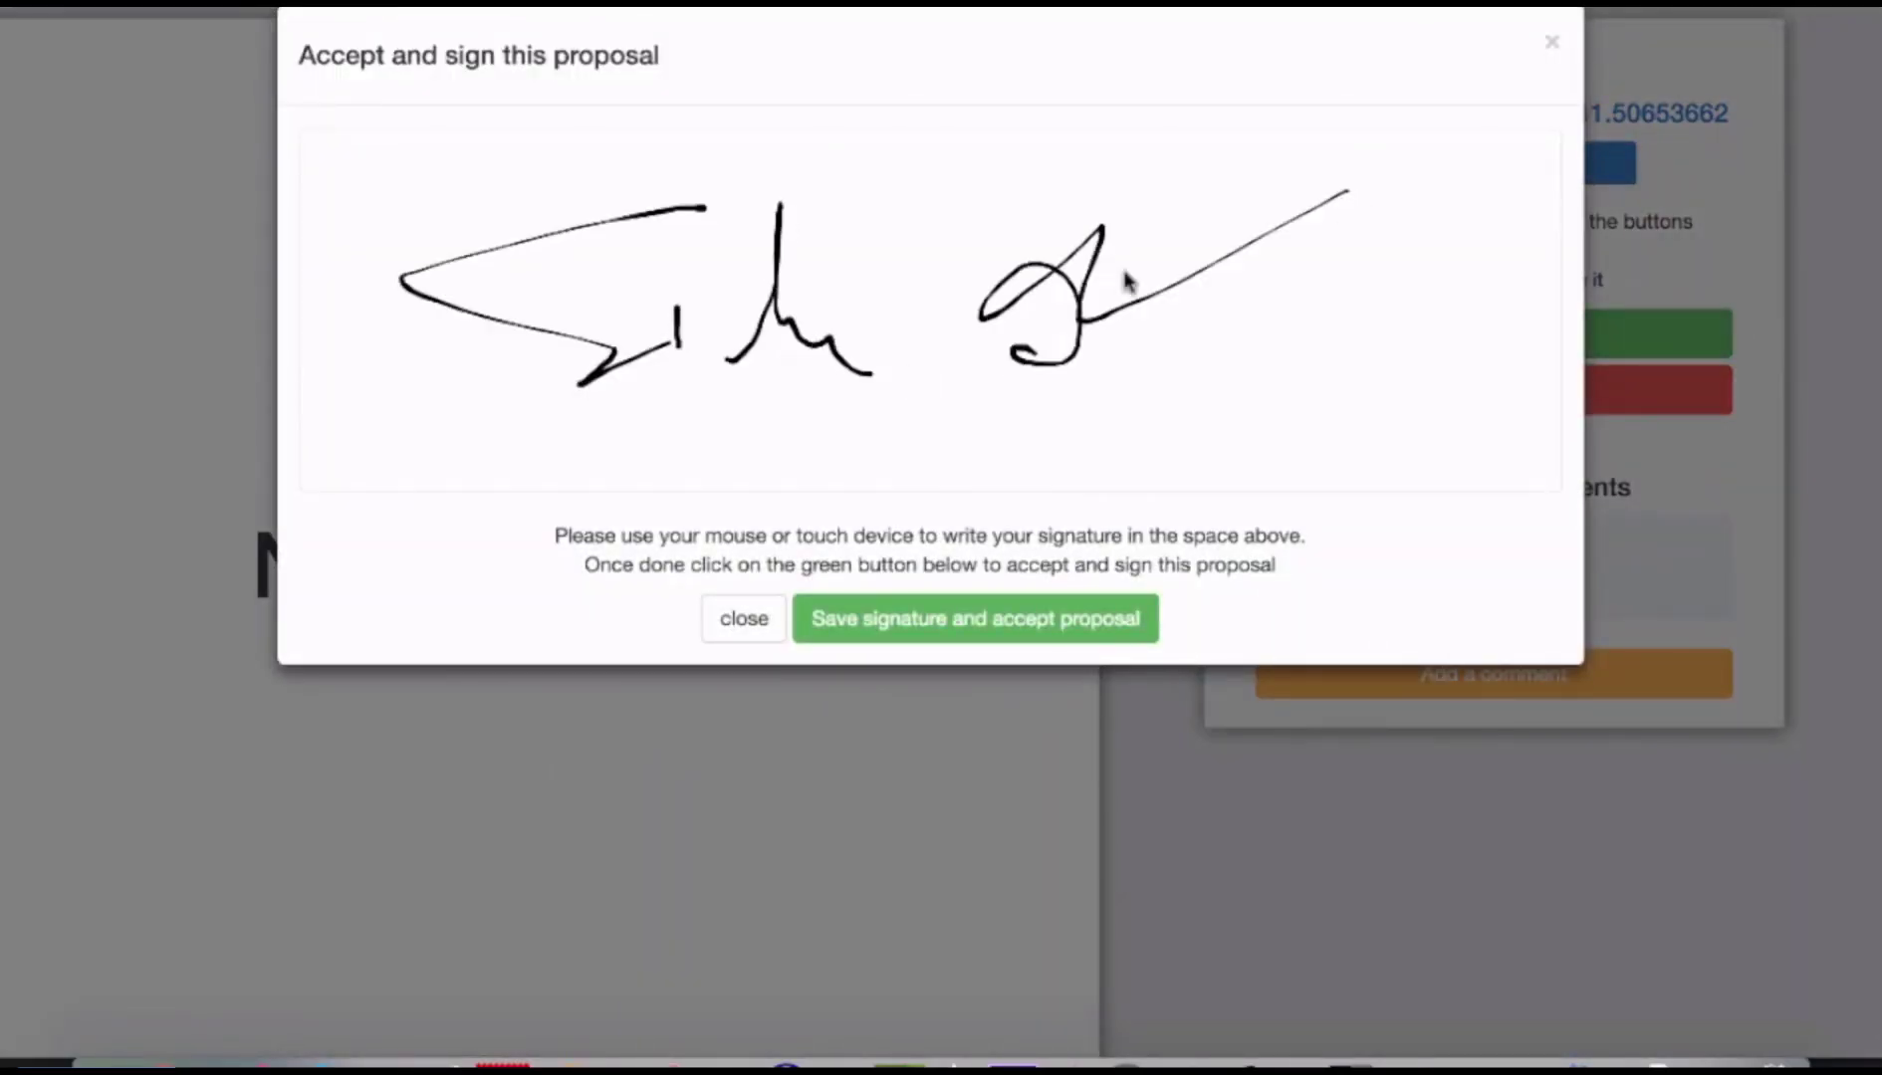
click(994, 633)
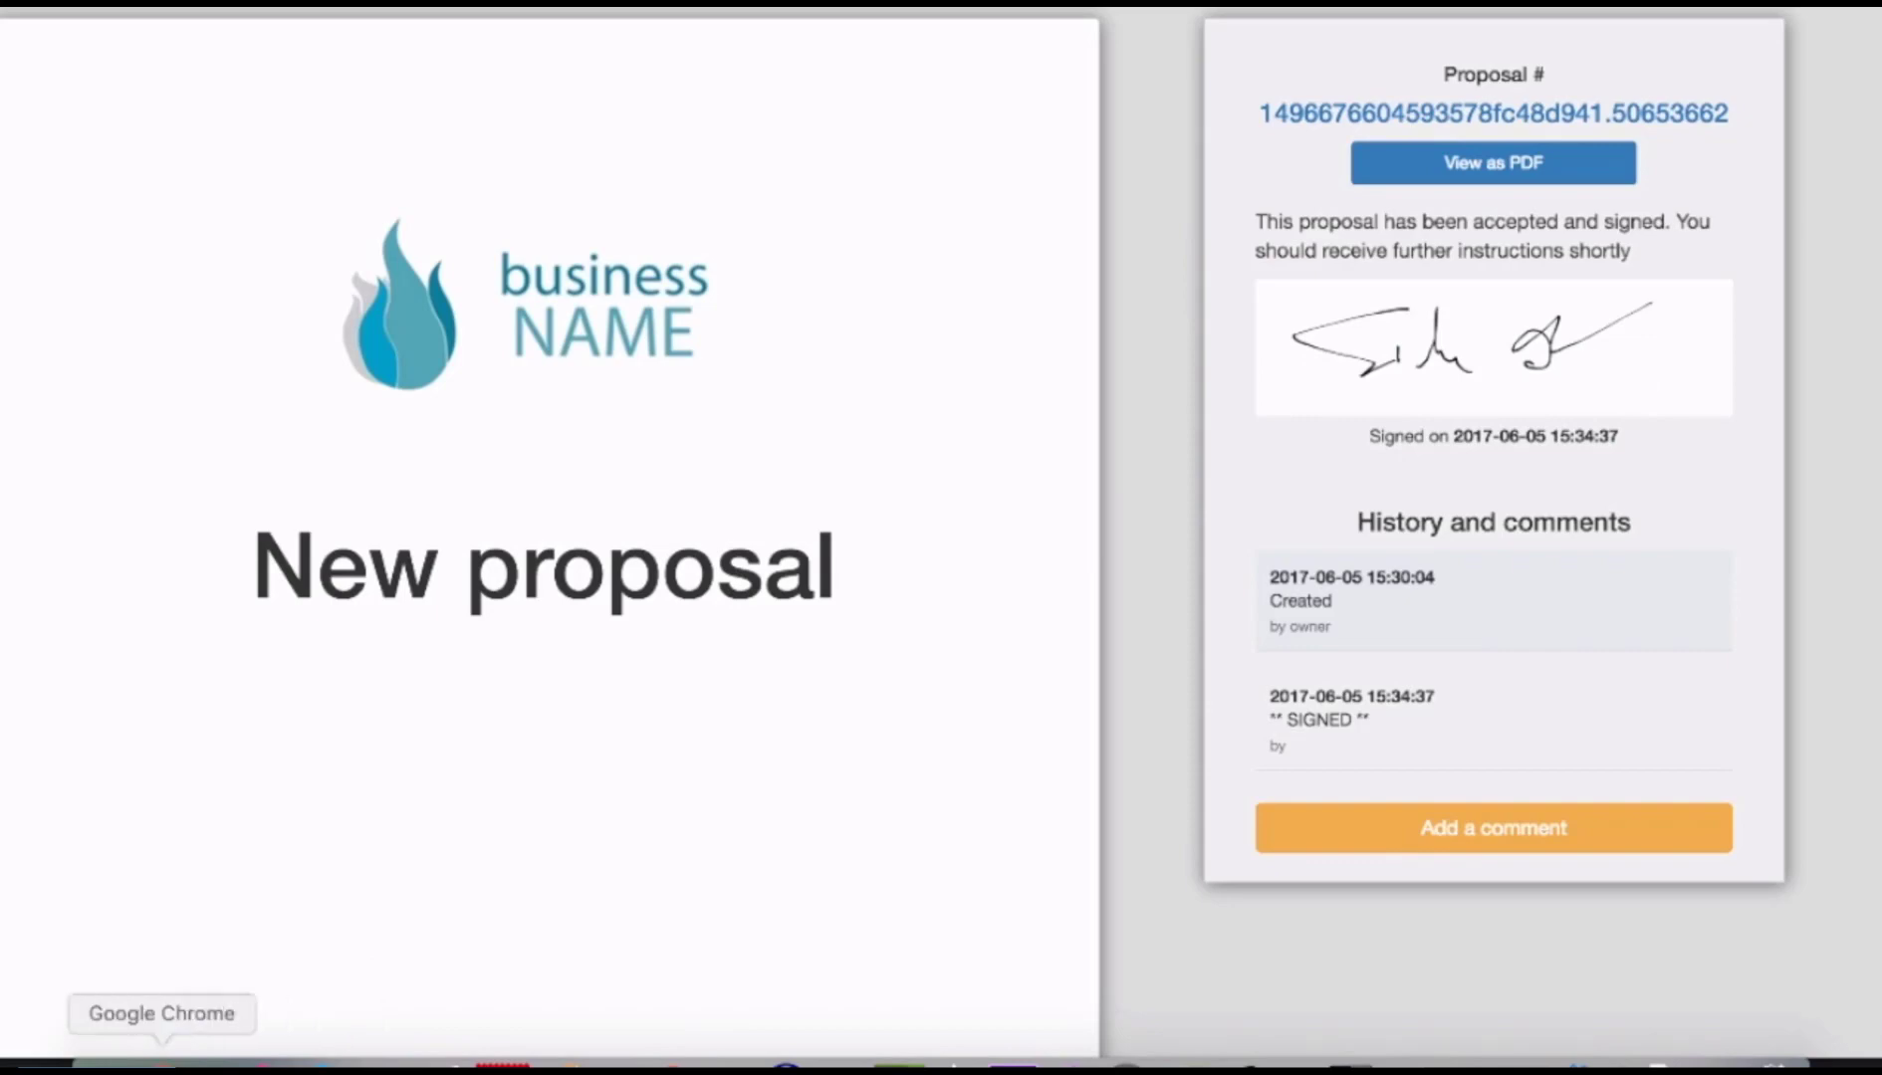
right_click(161, 1058)
Reload the proposal edit page, view the signature full size, then return to the lead's page.
click(328, 518)
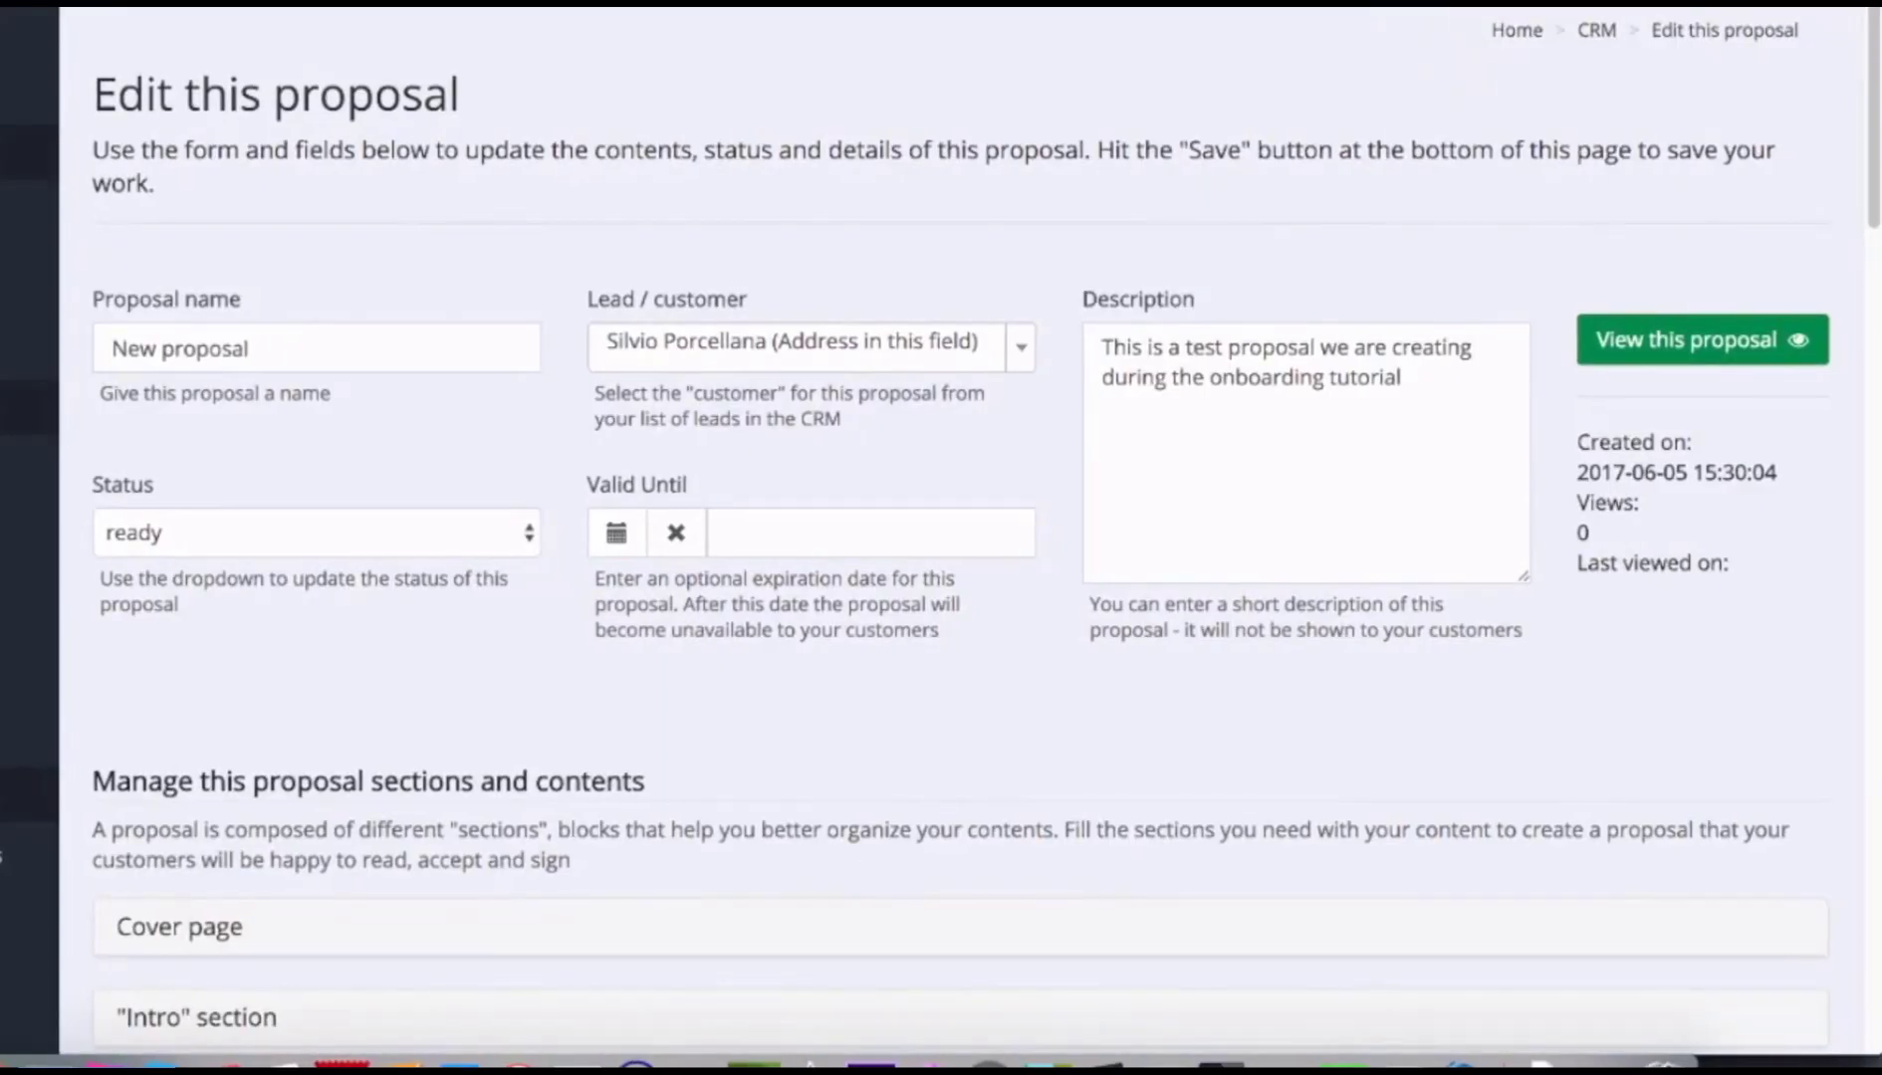
key(super+r)
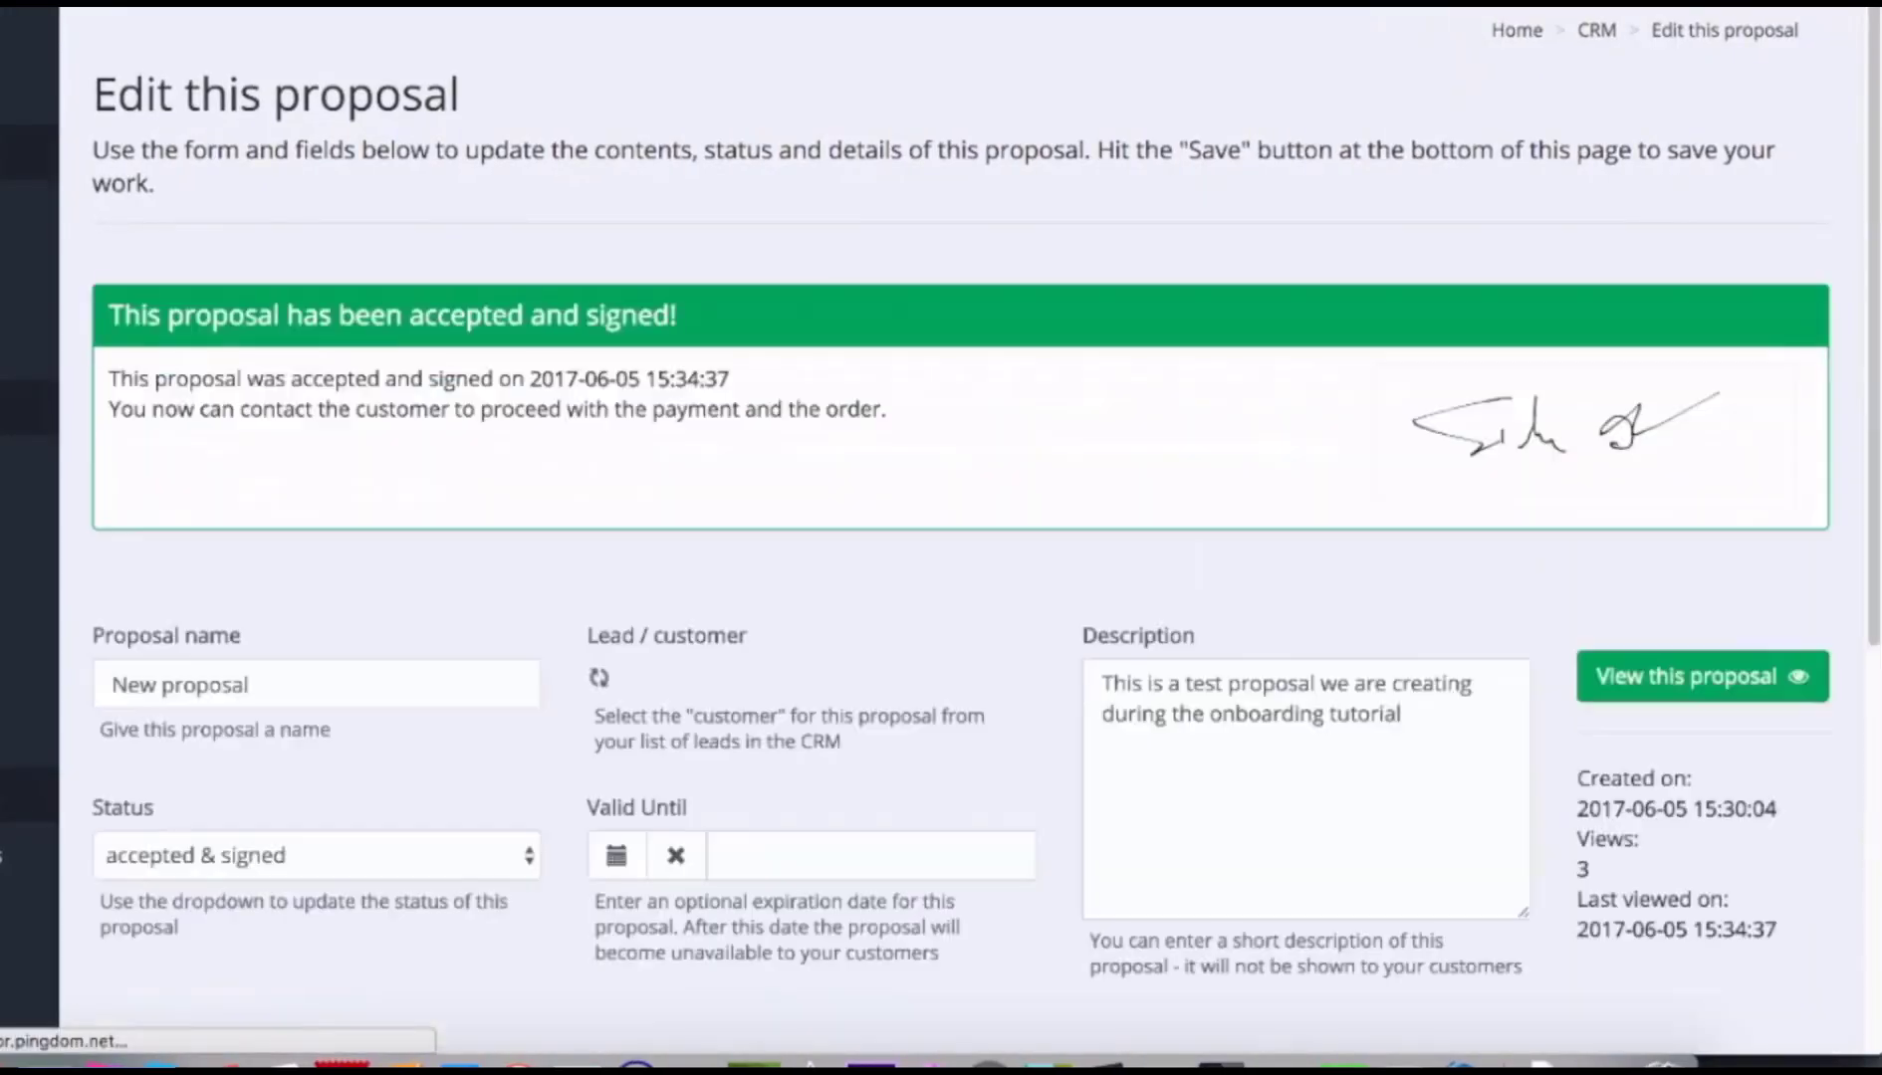
click(1499, 450)
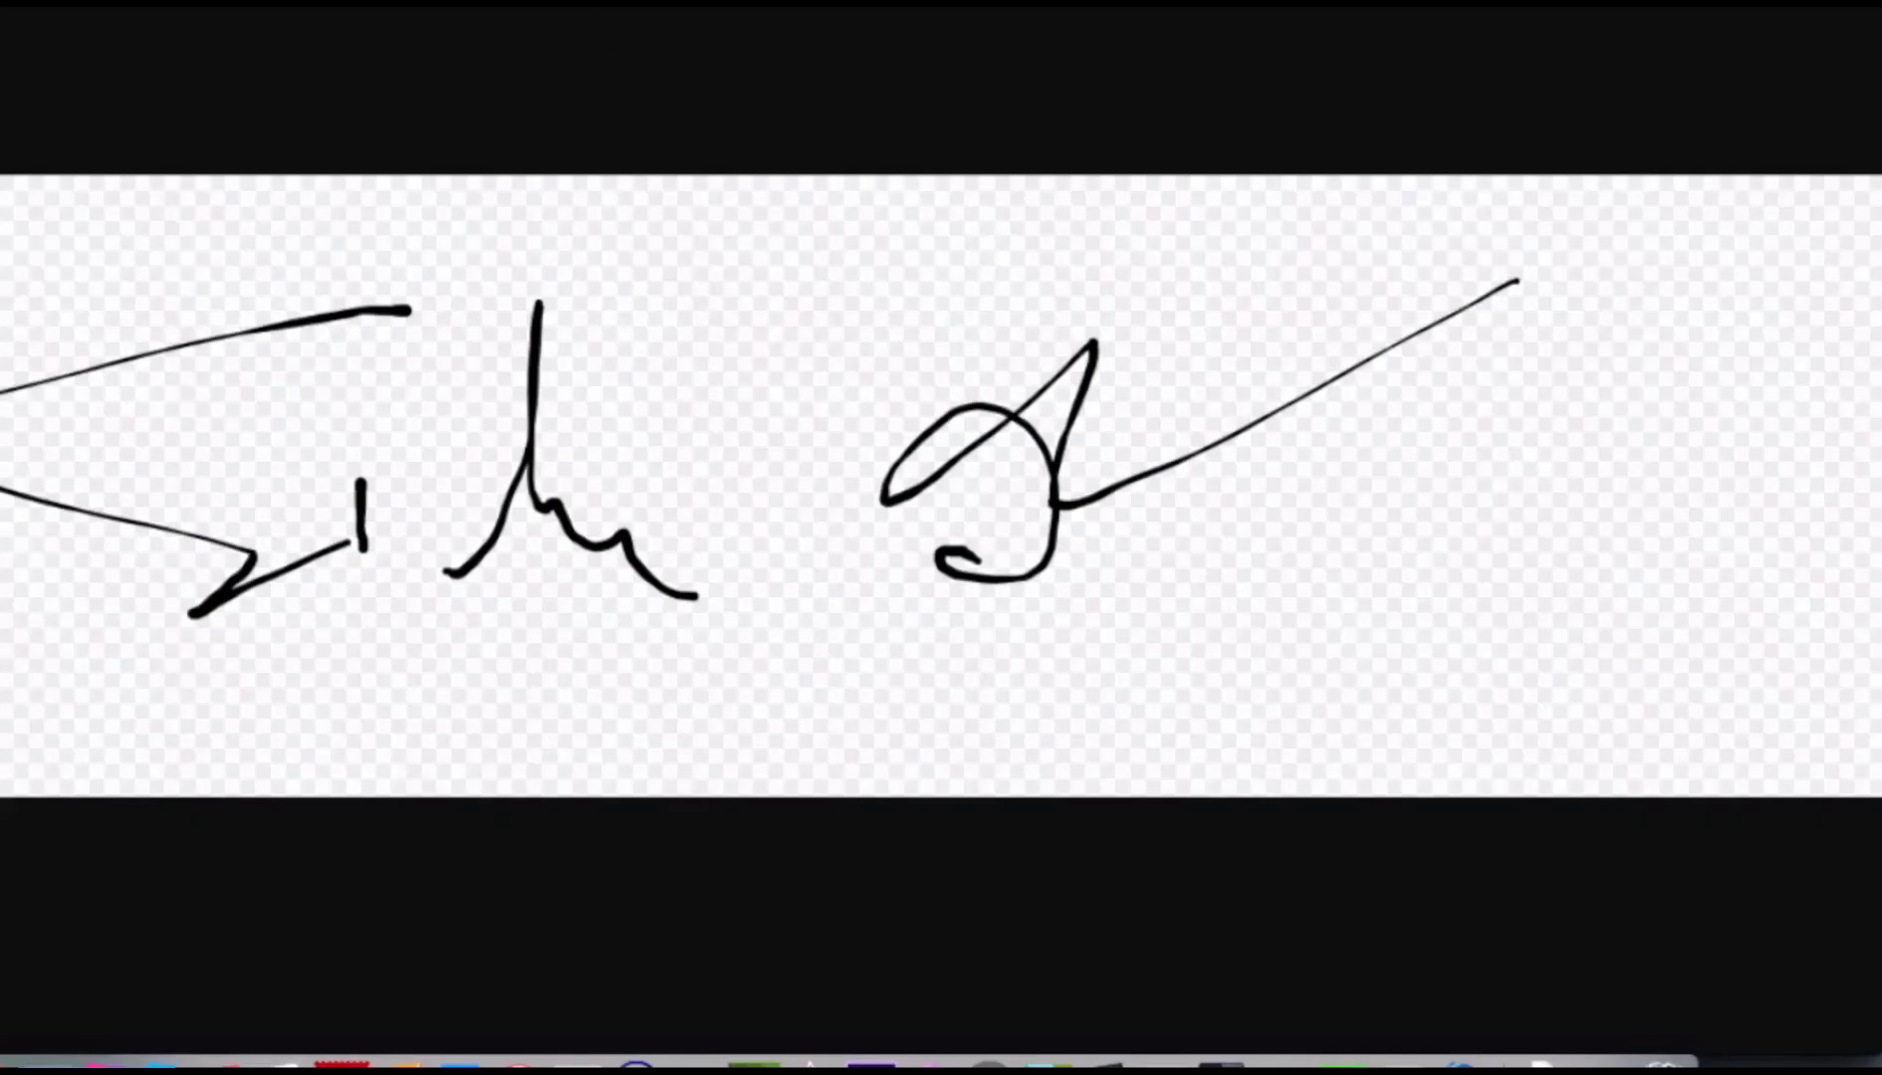
key(super+w)
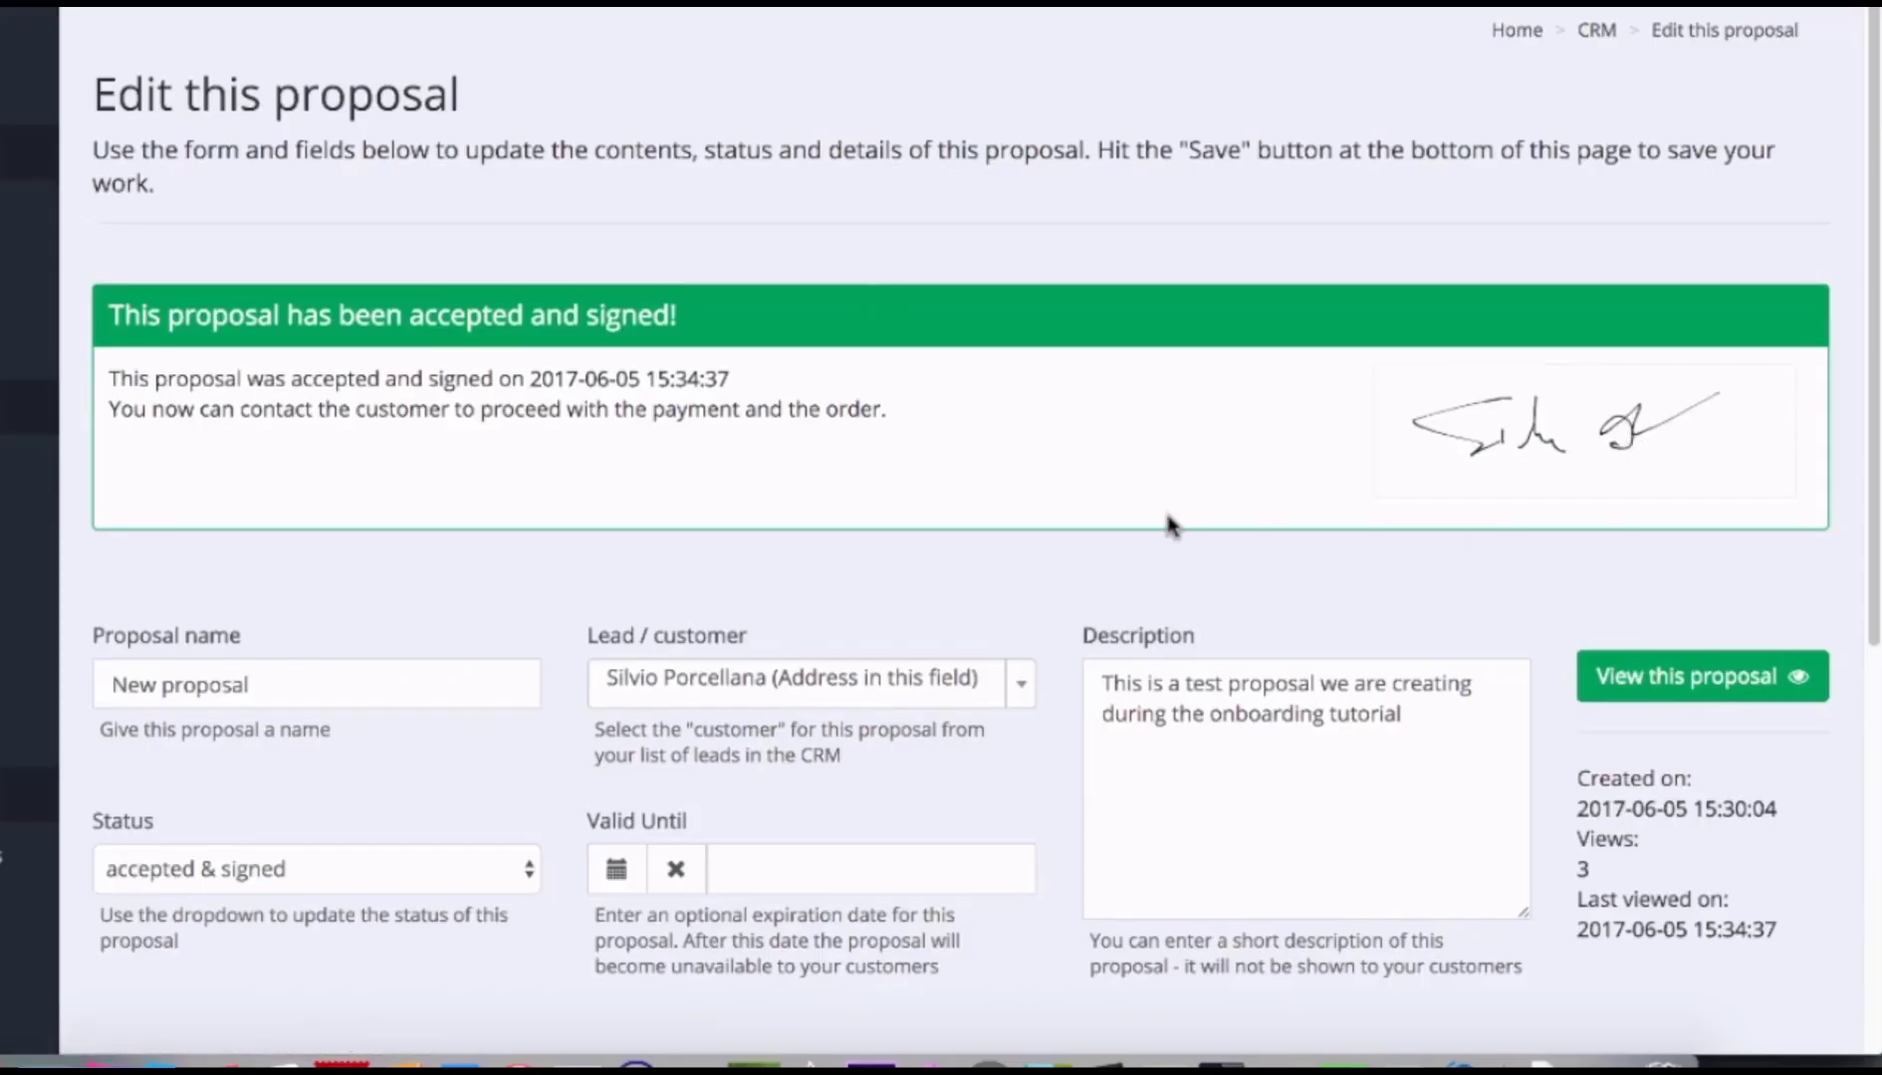
scroll(1167, 520, down, 5)
click(901, 870)
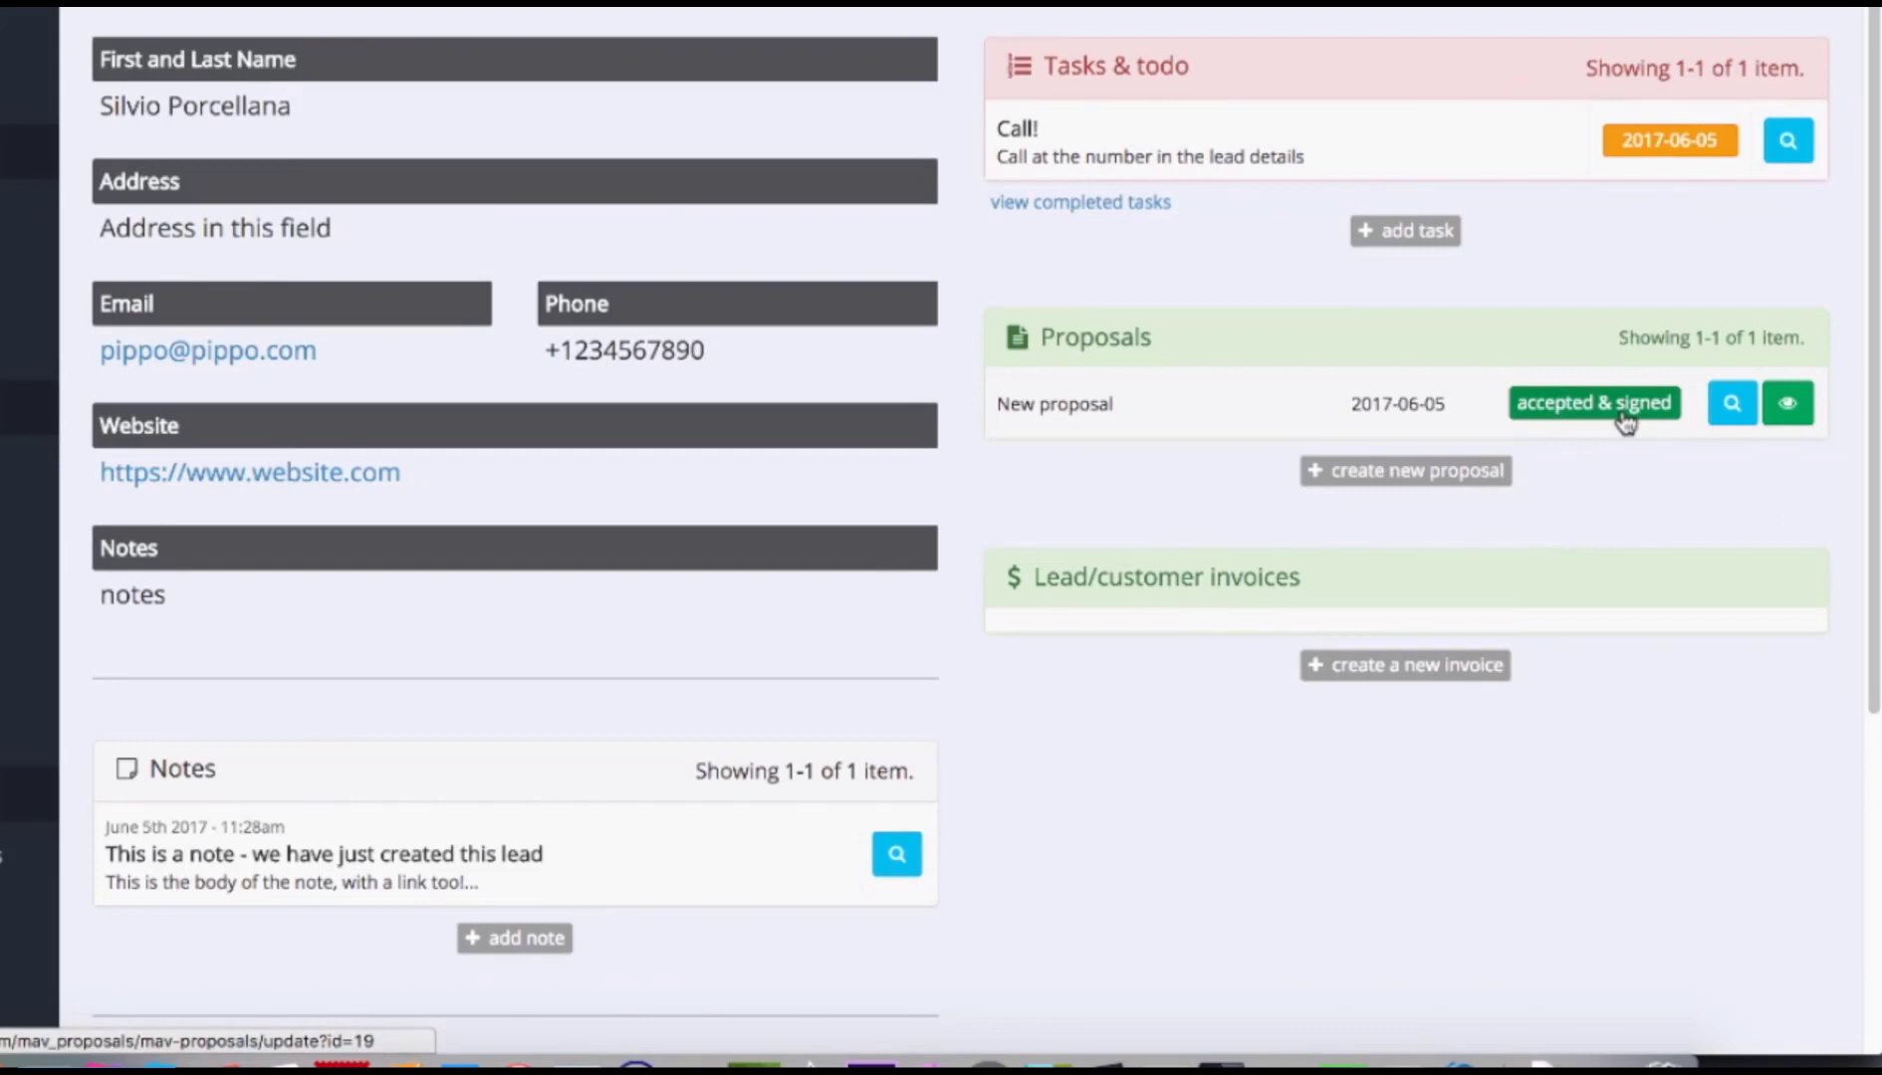
Start a new invoice for the lead, prefilled with its customer details.
click(1391, 673)
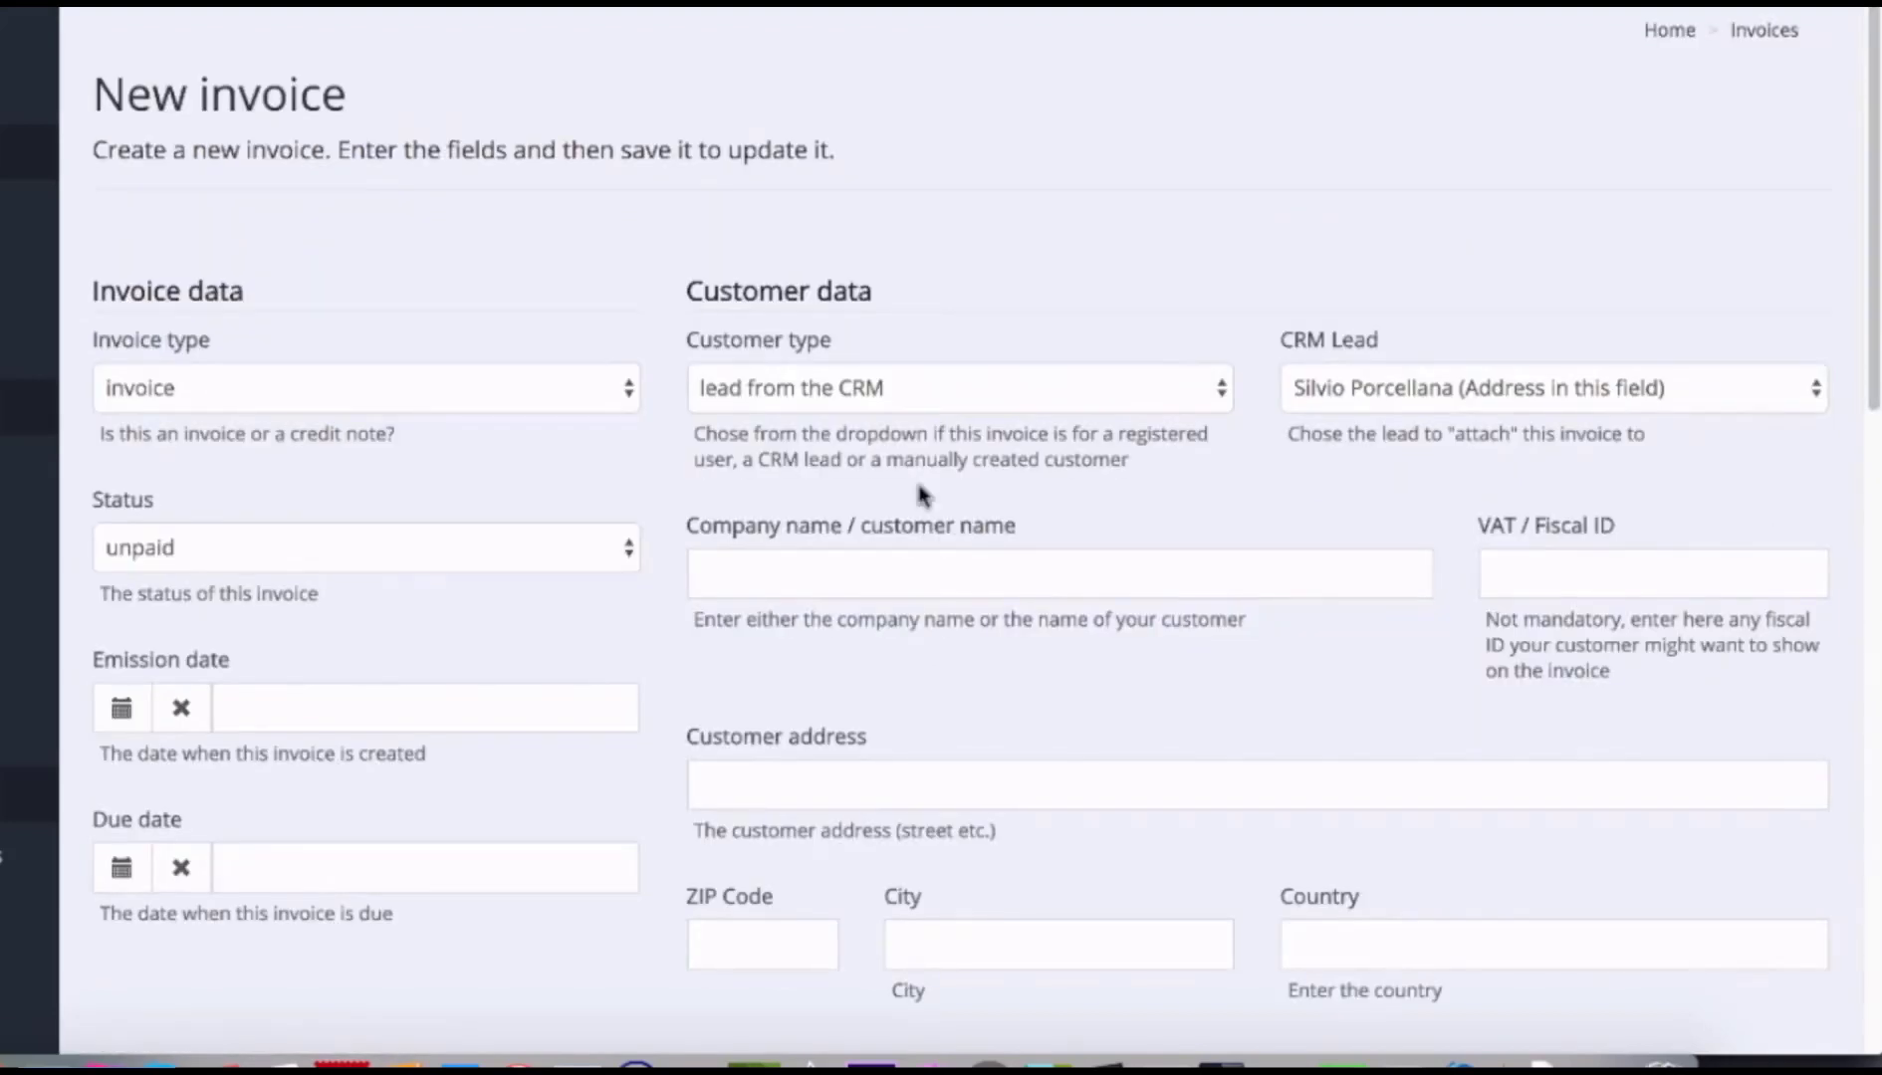
scroll(1440, 470, down, 2)
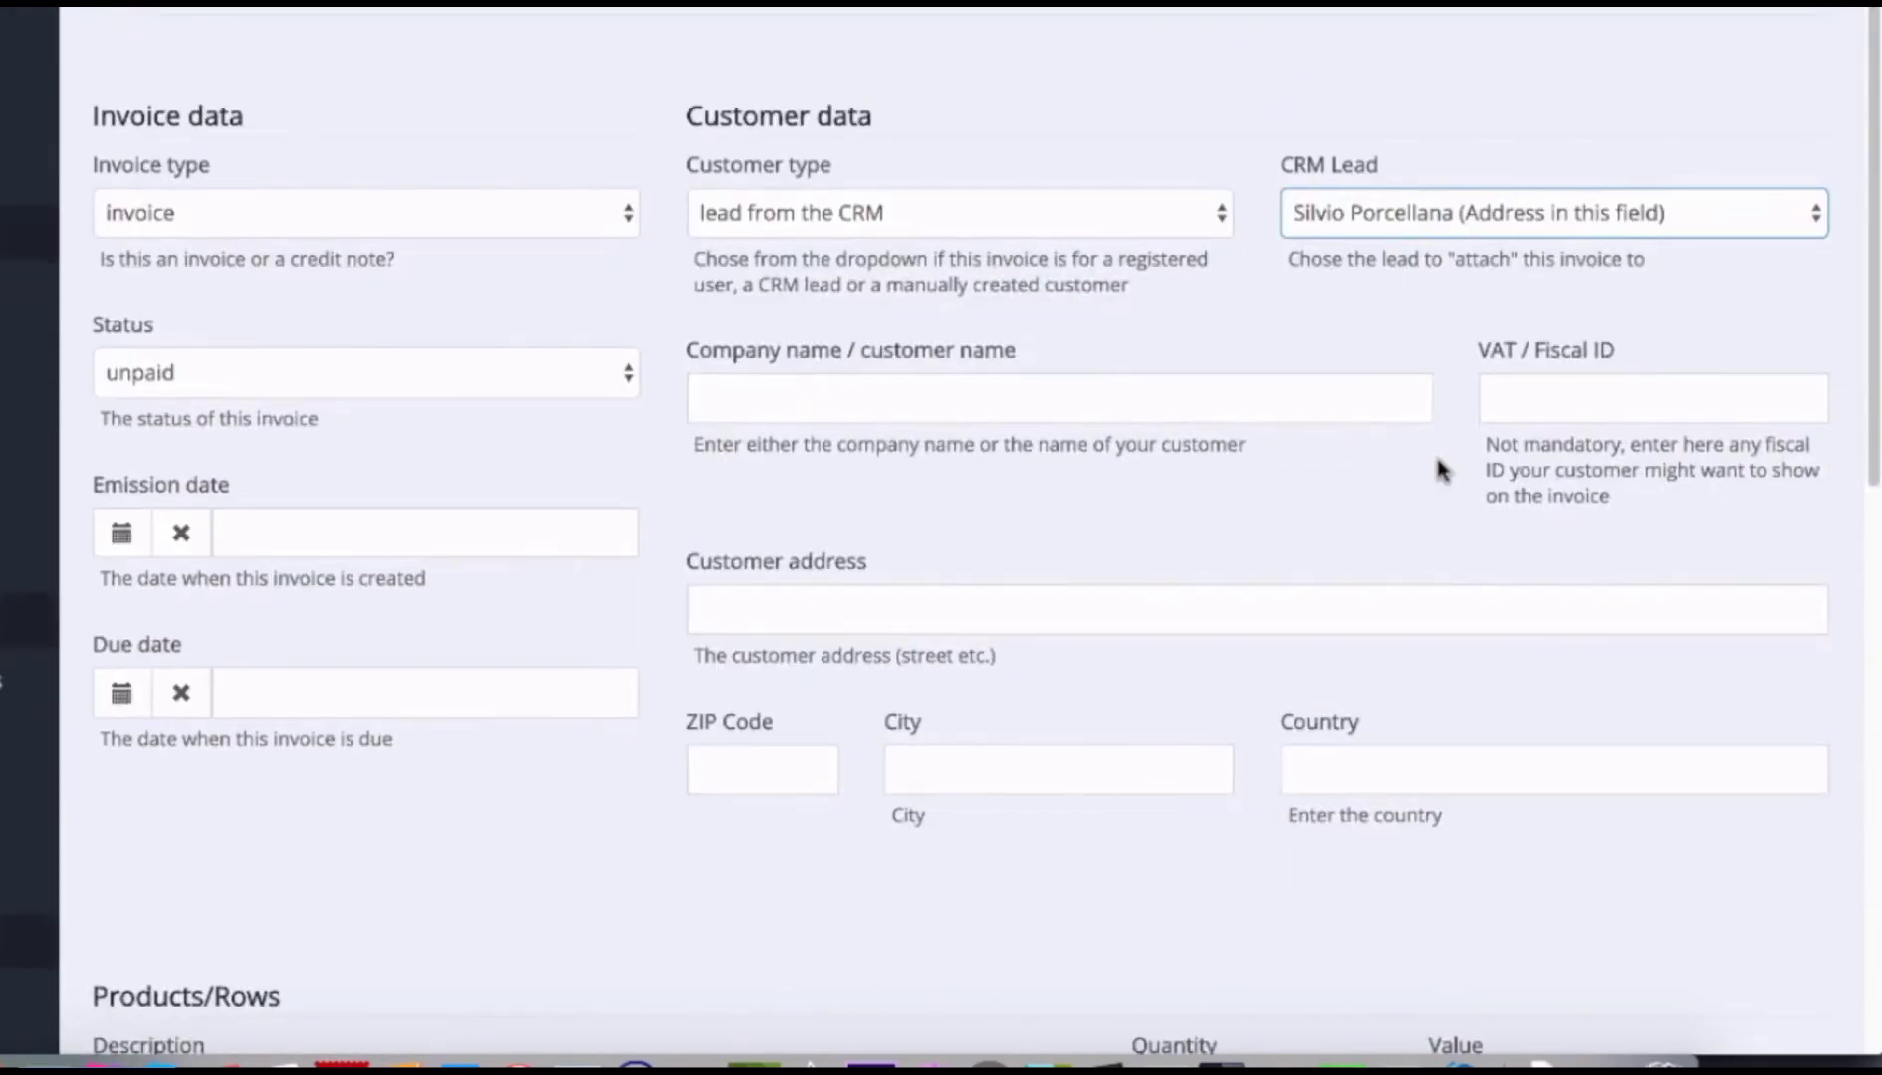
click(1031, 483)
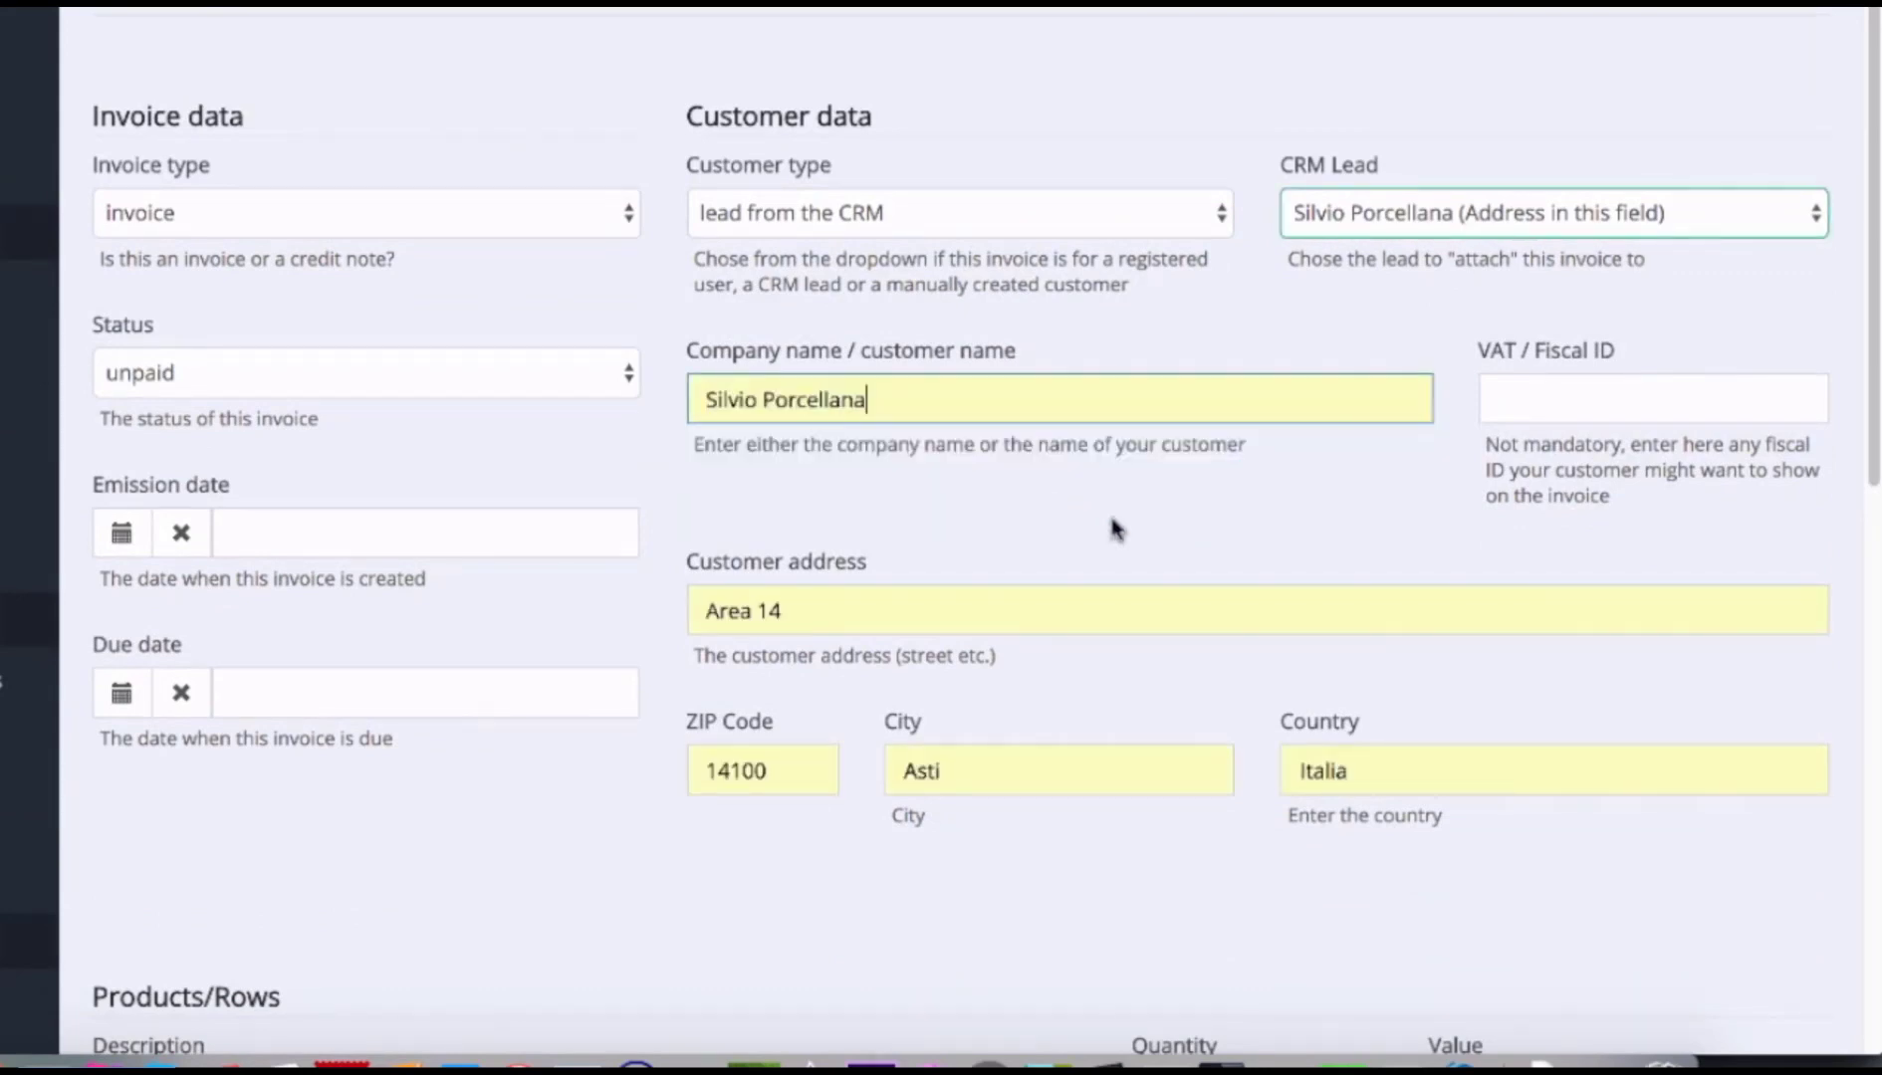
scroll(1414, 525, down, 4)
scroll(1414, 522, down, 3)
Add a Product #1 invoice row with a value of 1000.
click(660, 495)
text(Prody)
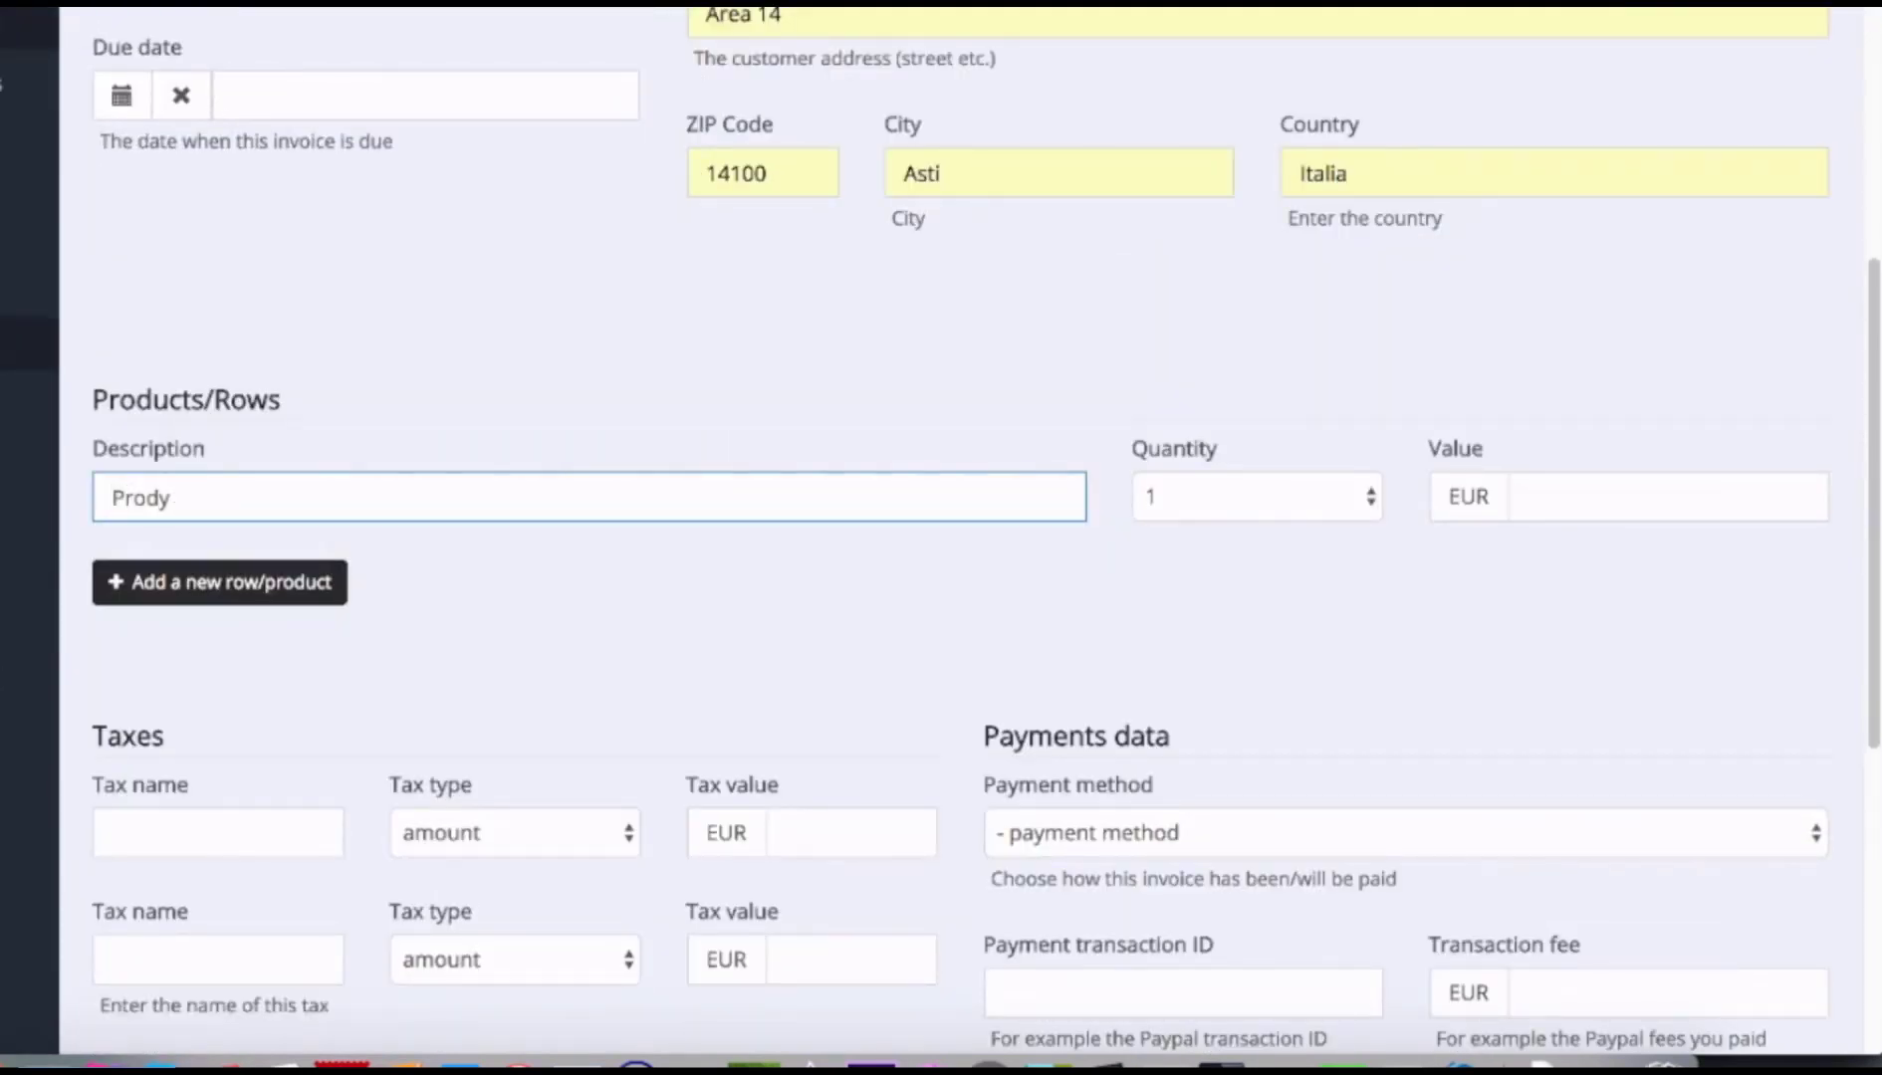
key(BackSpace)
text(uct #1)
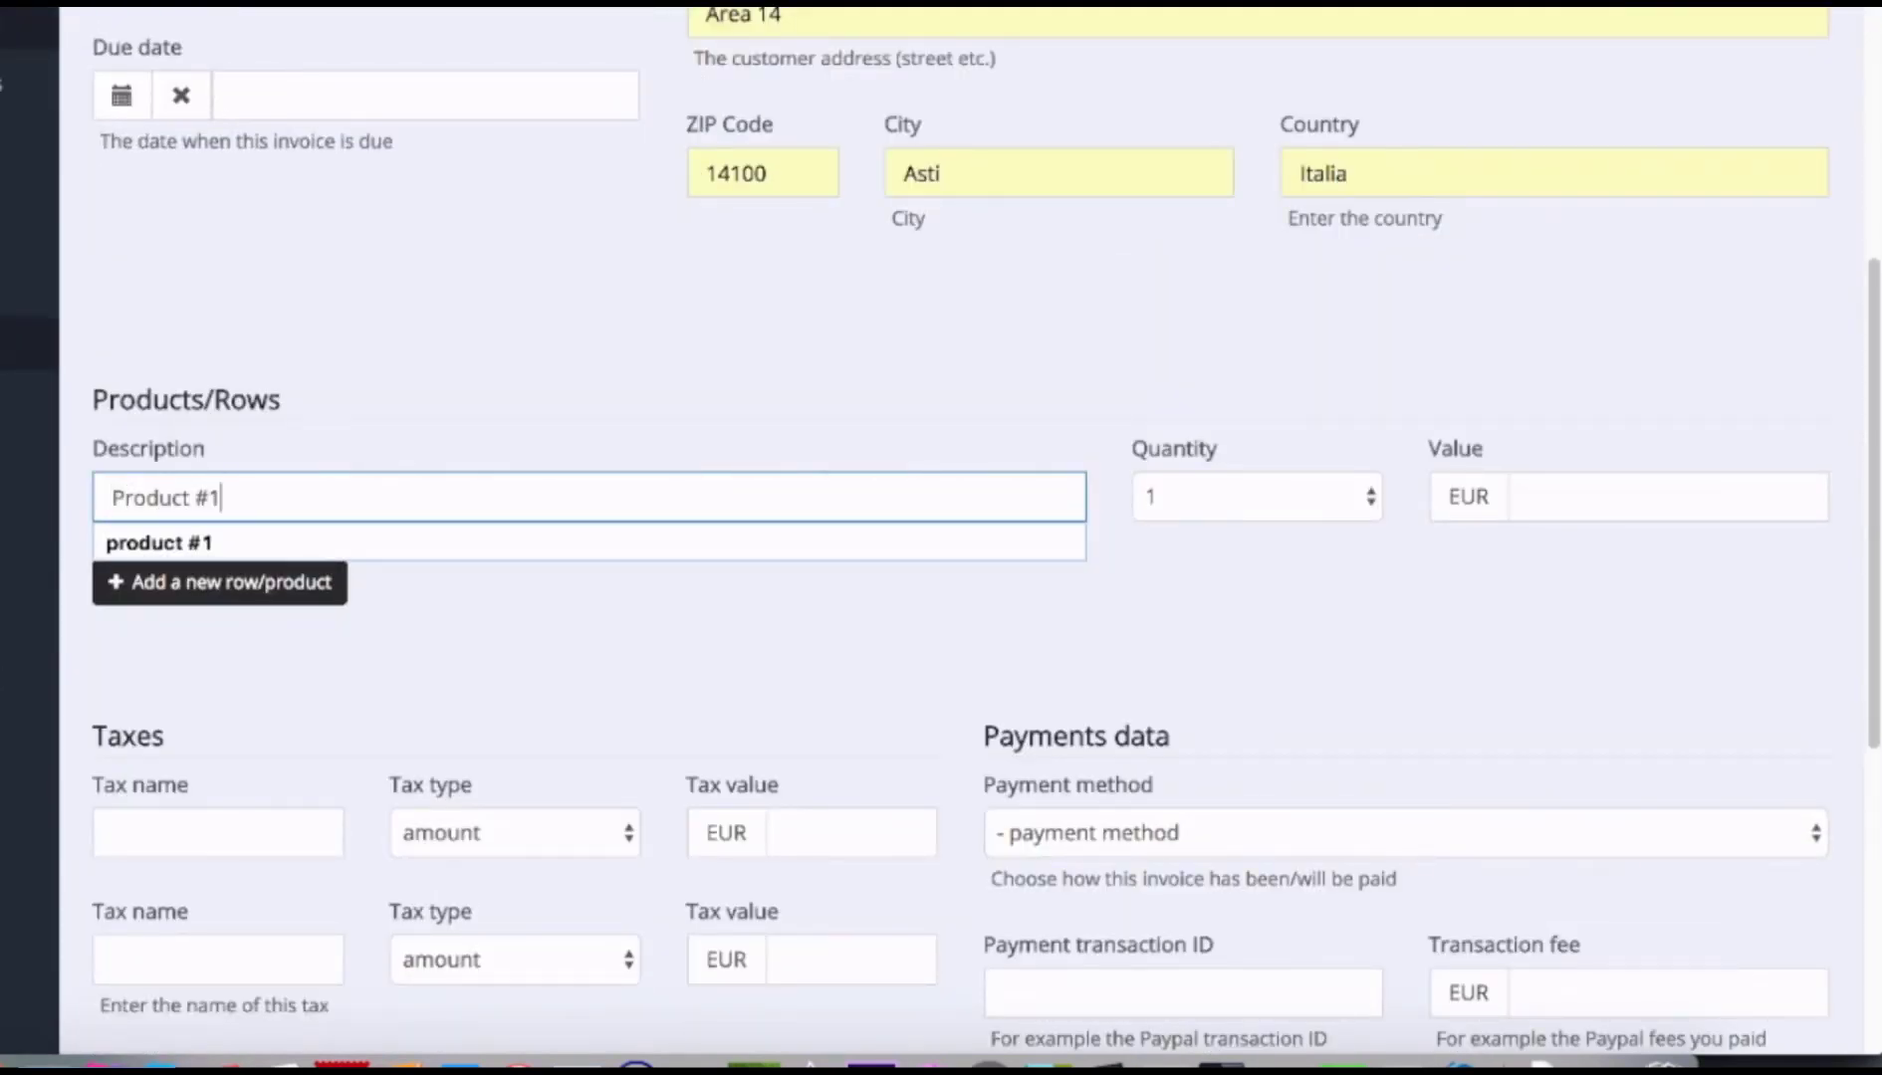
click(1460, 518)
text(1000)
scroll(1115, 657, down, 3)
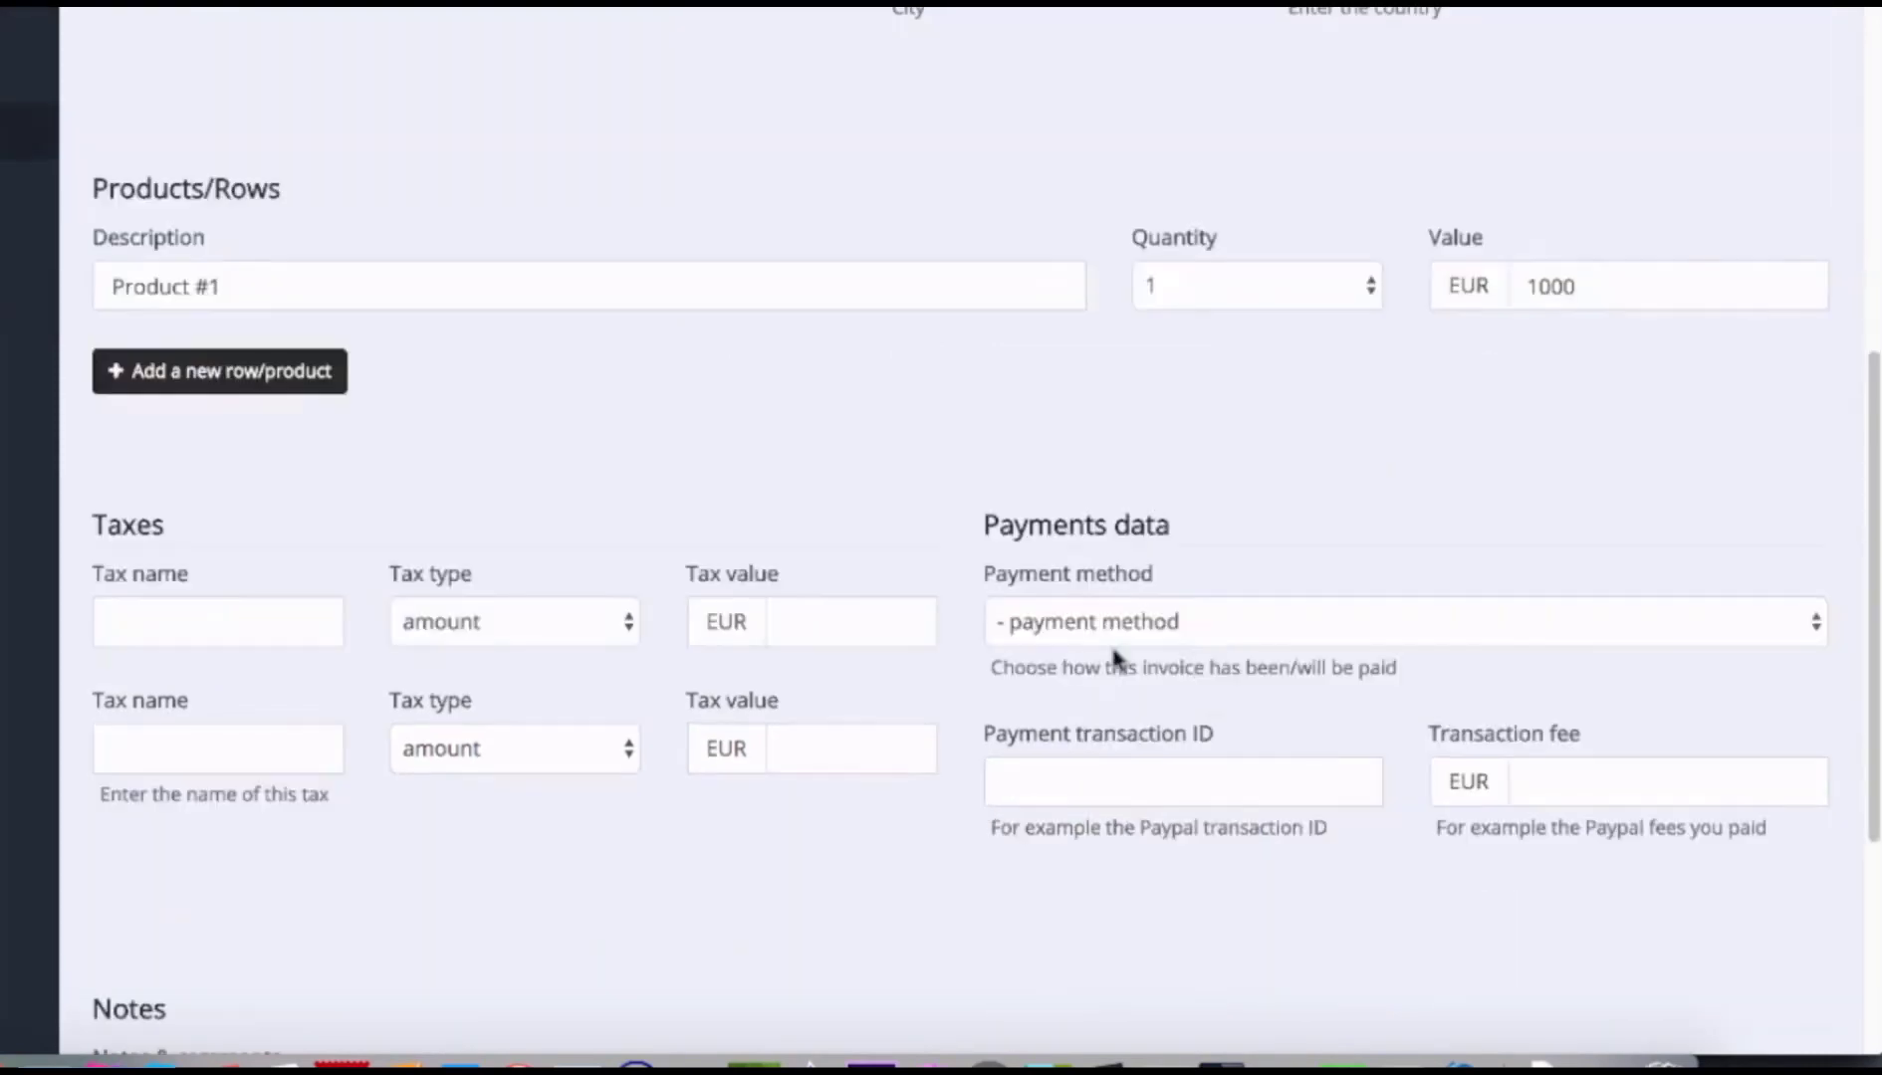
scroll(1113, 659, down, 5)
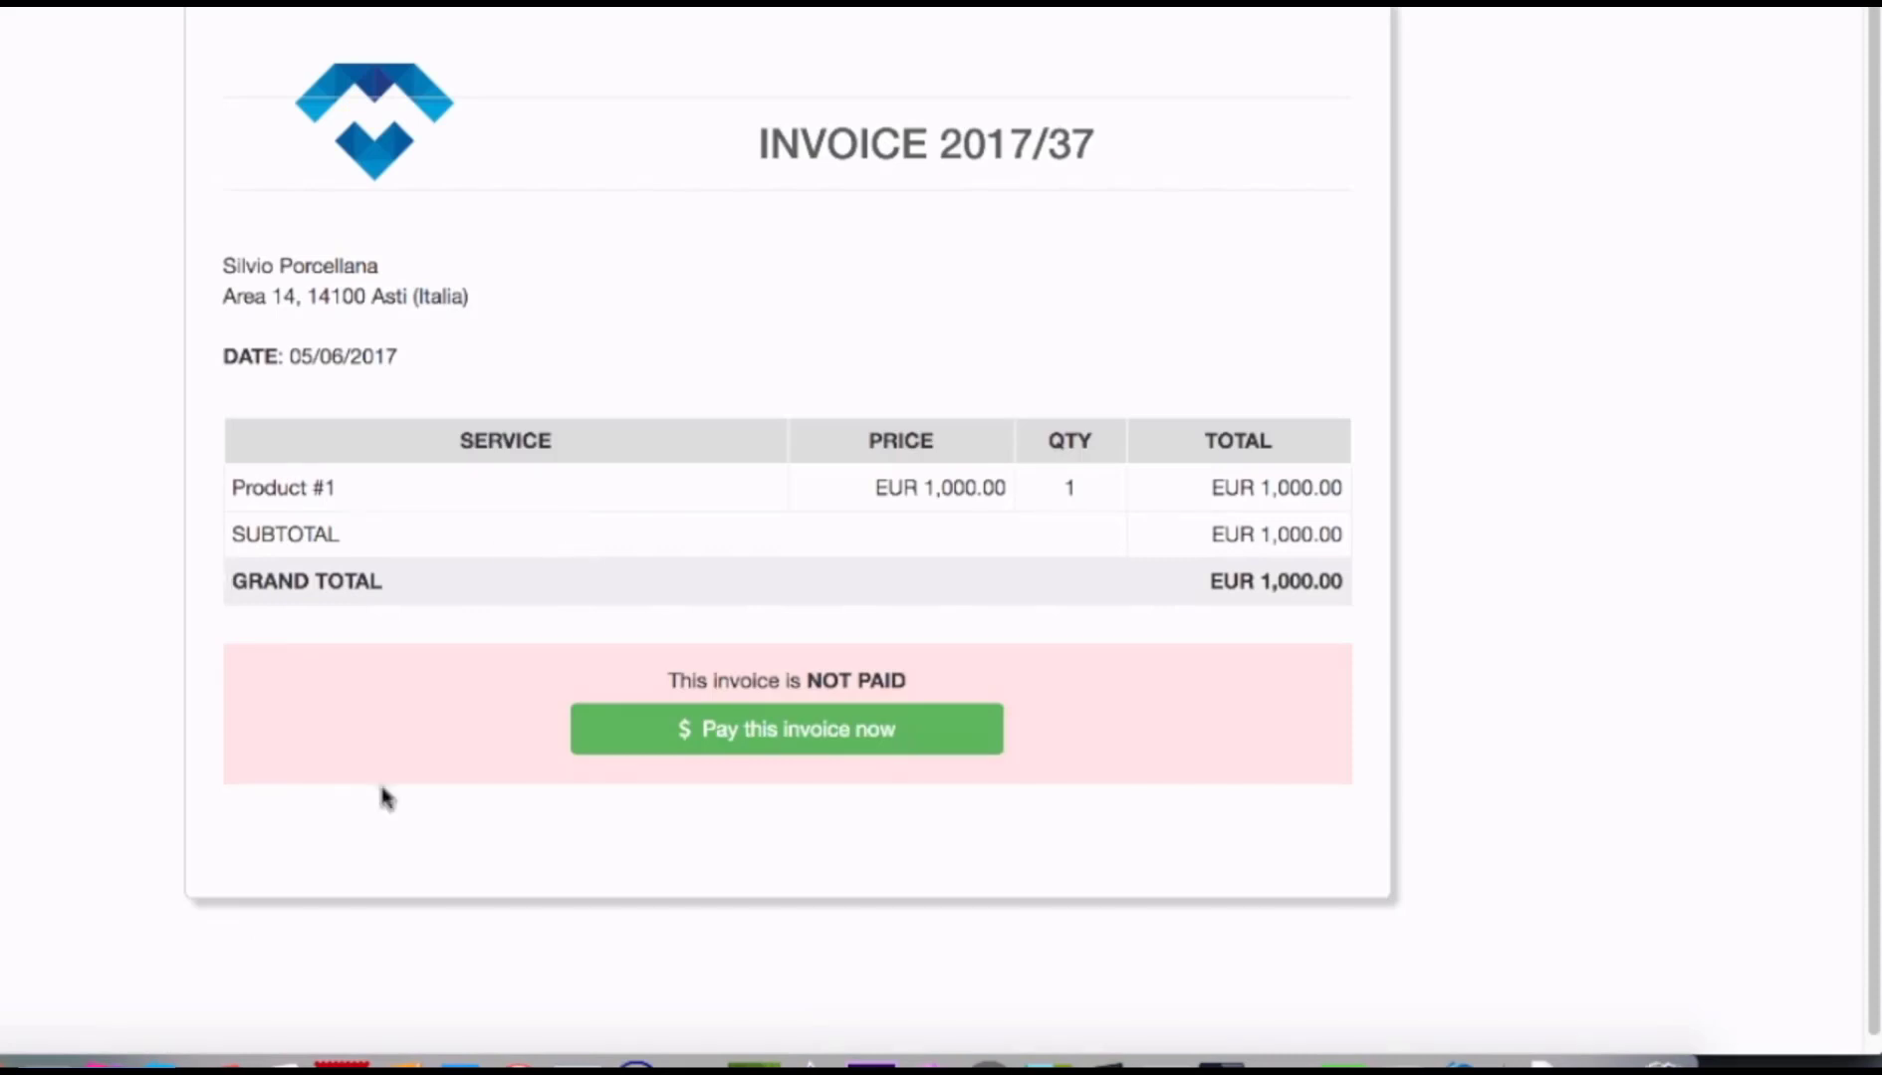
Check the invoice's customer view and payment page, then return to its edit page.
right_click(100, 1056)
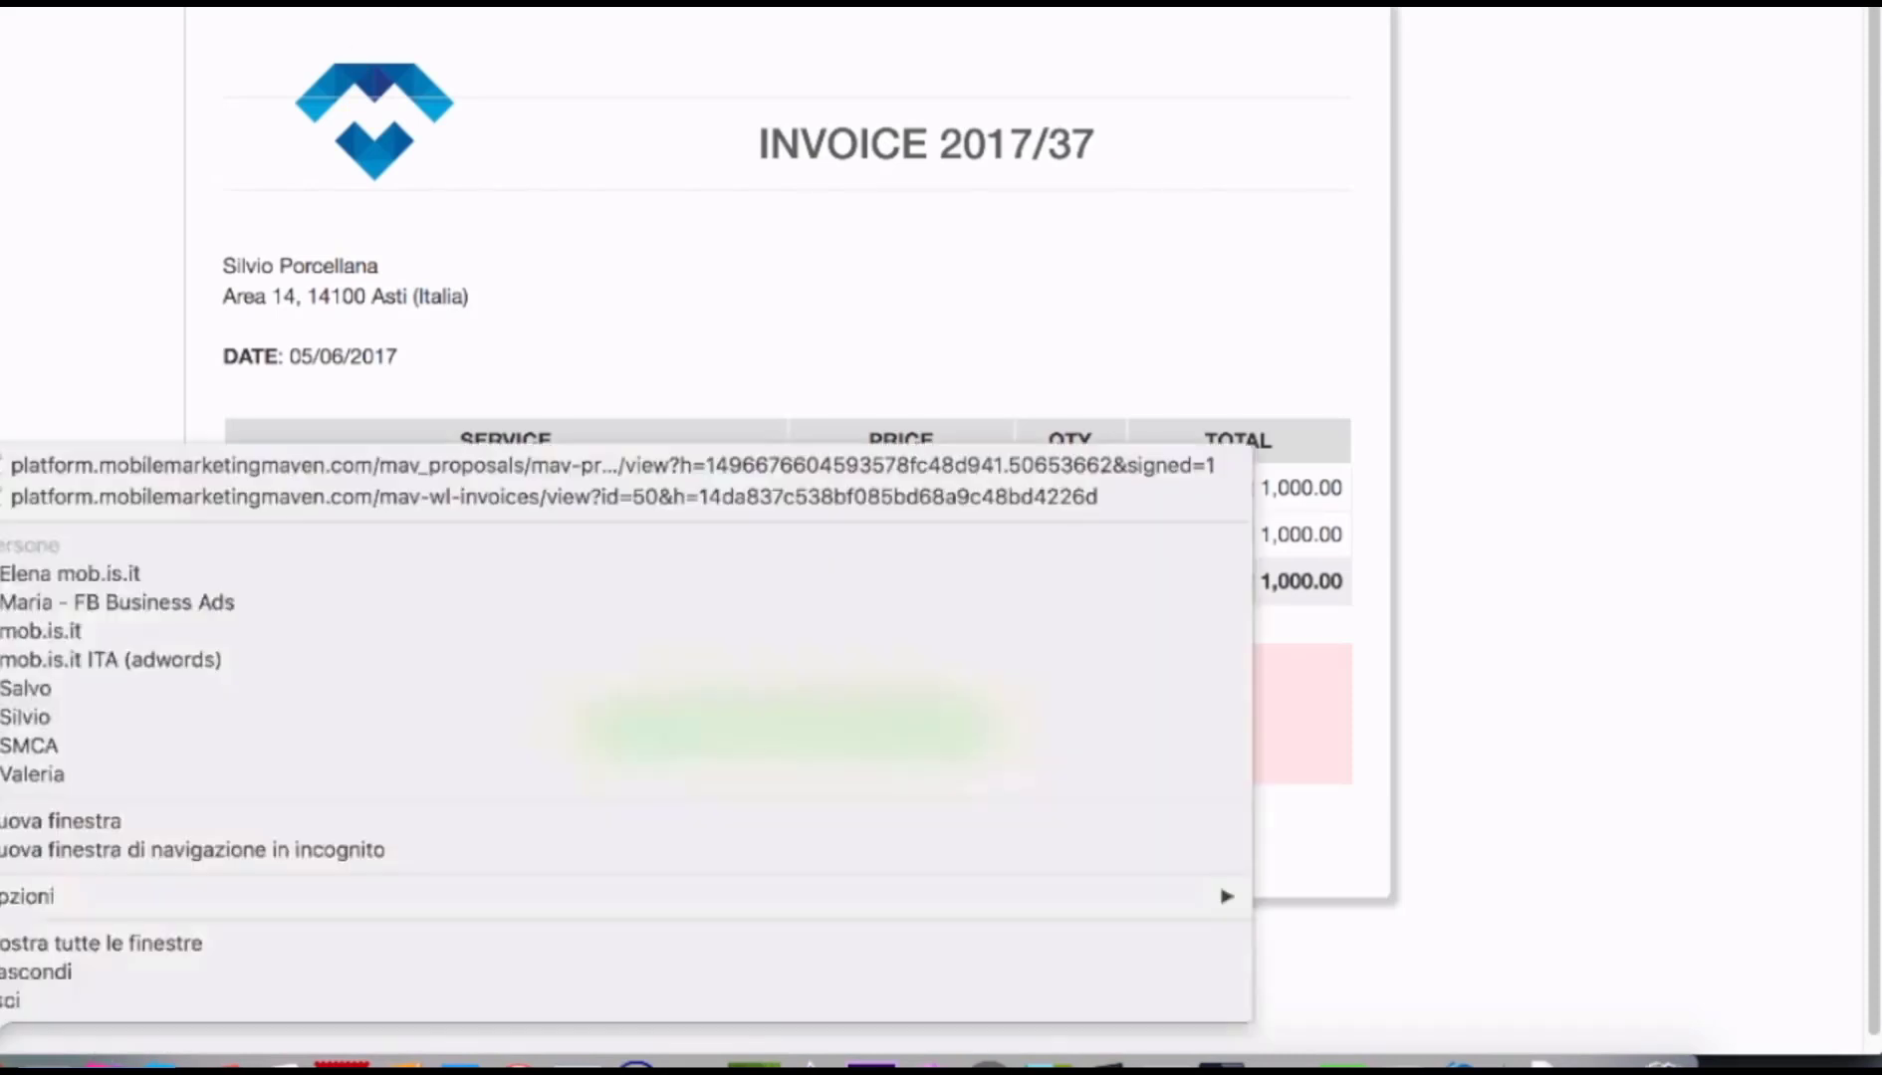
click(99, 630)
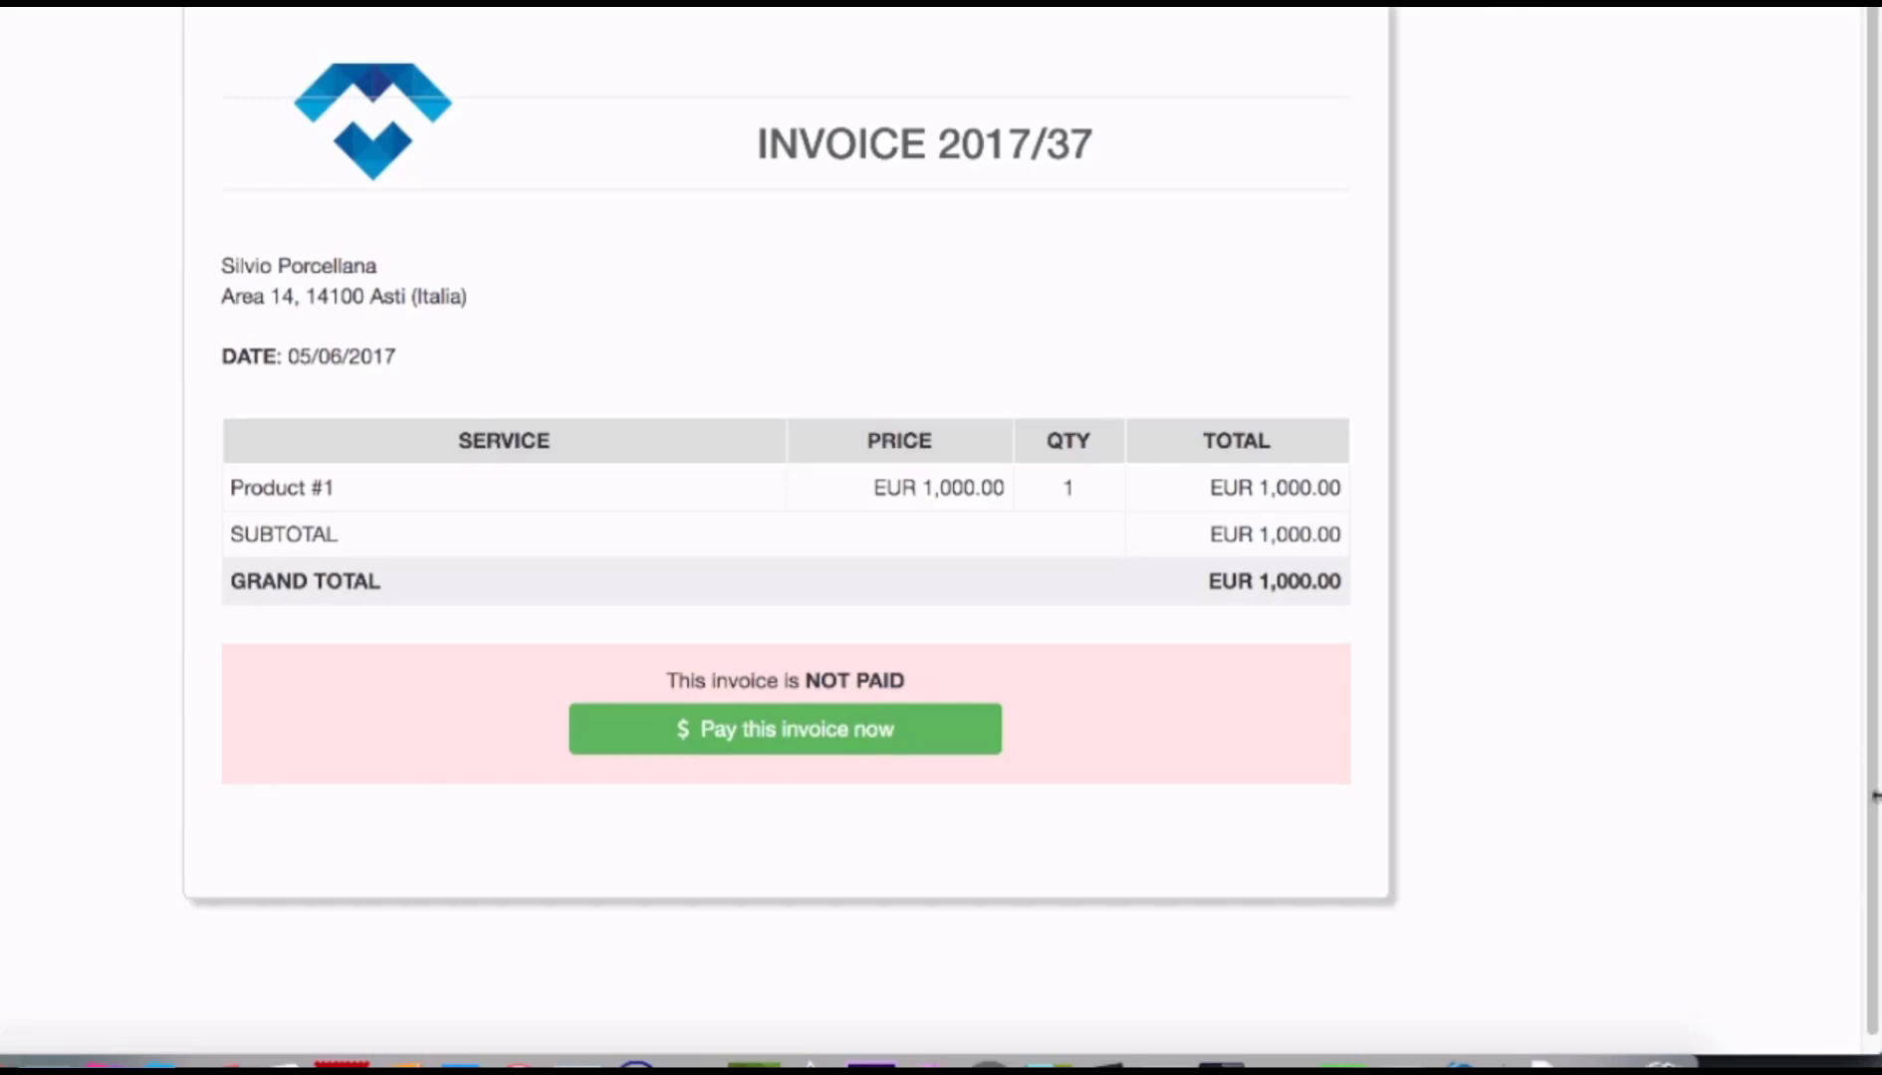
click(767, 741)
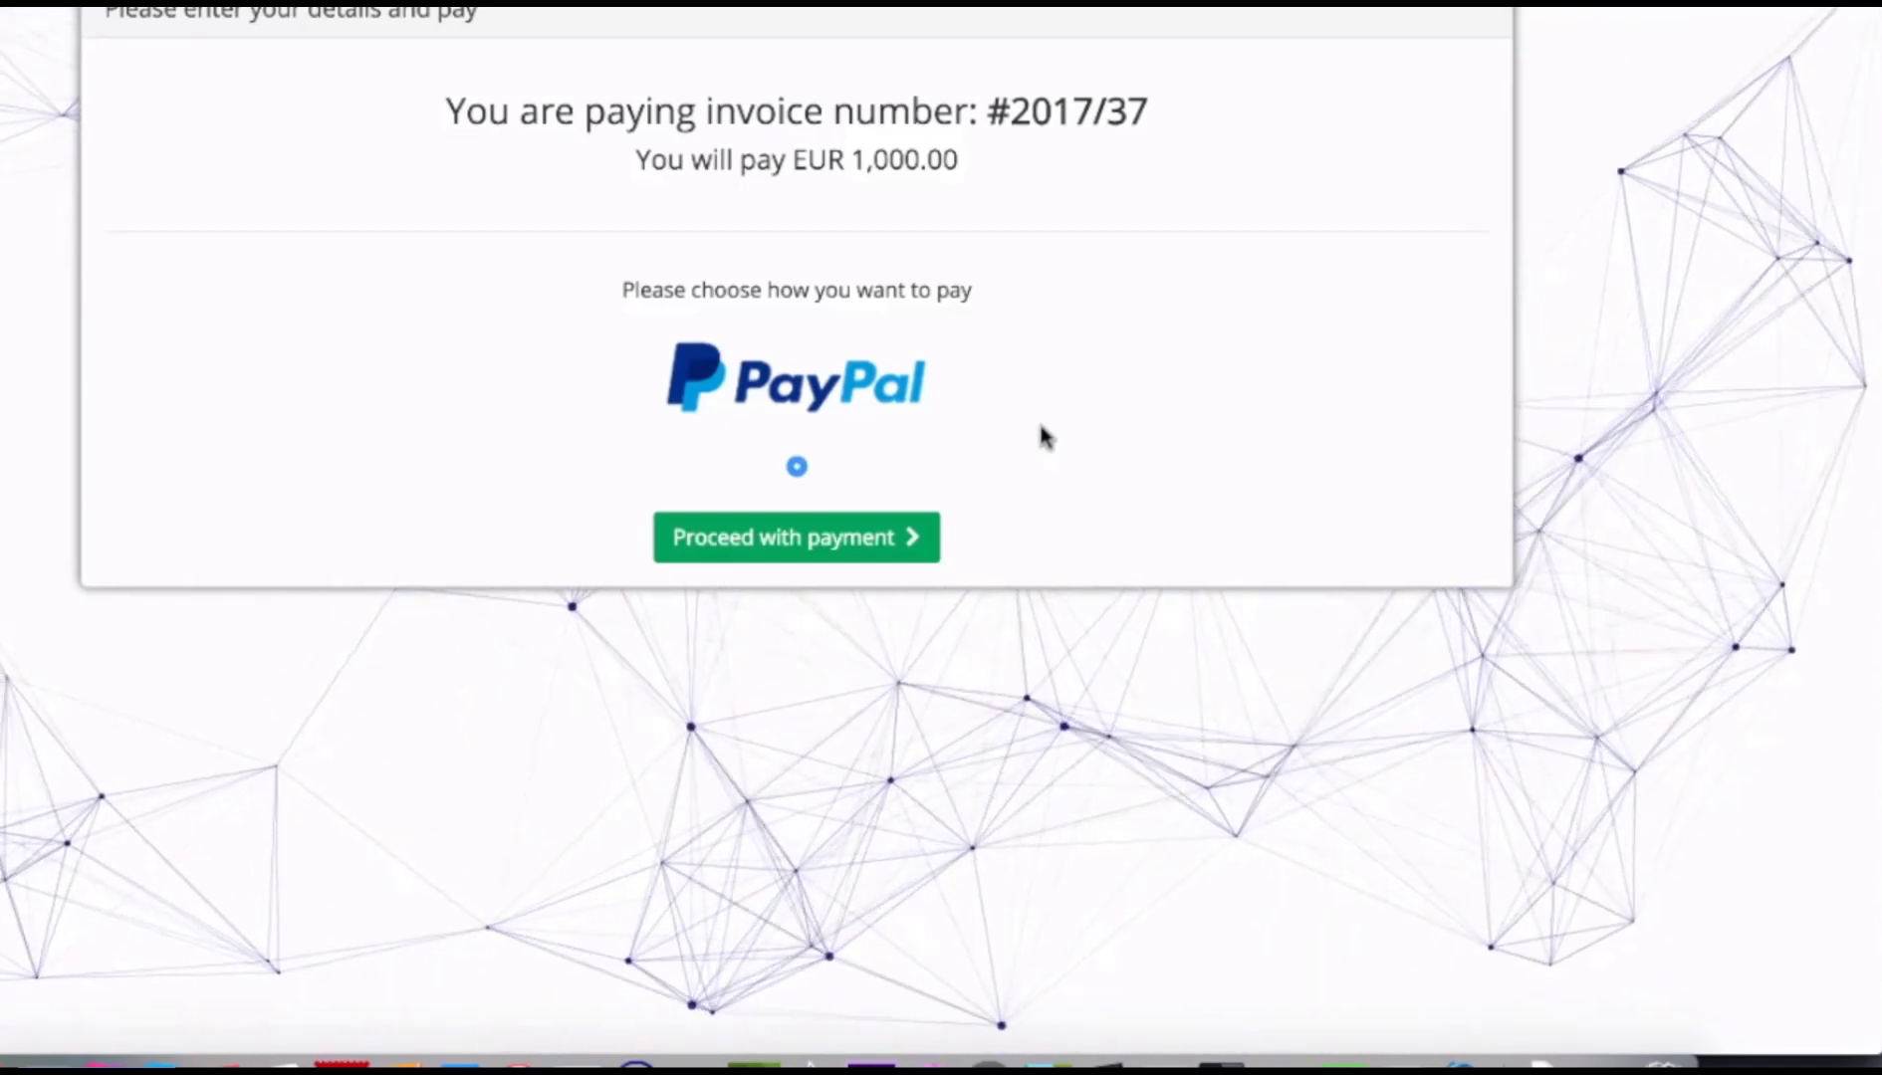
right_click(2, 1065)
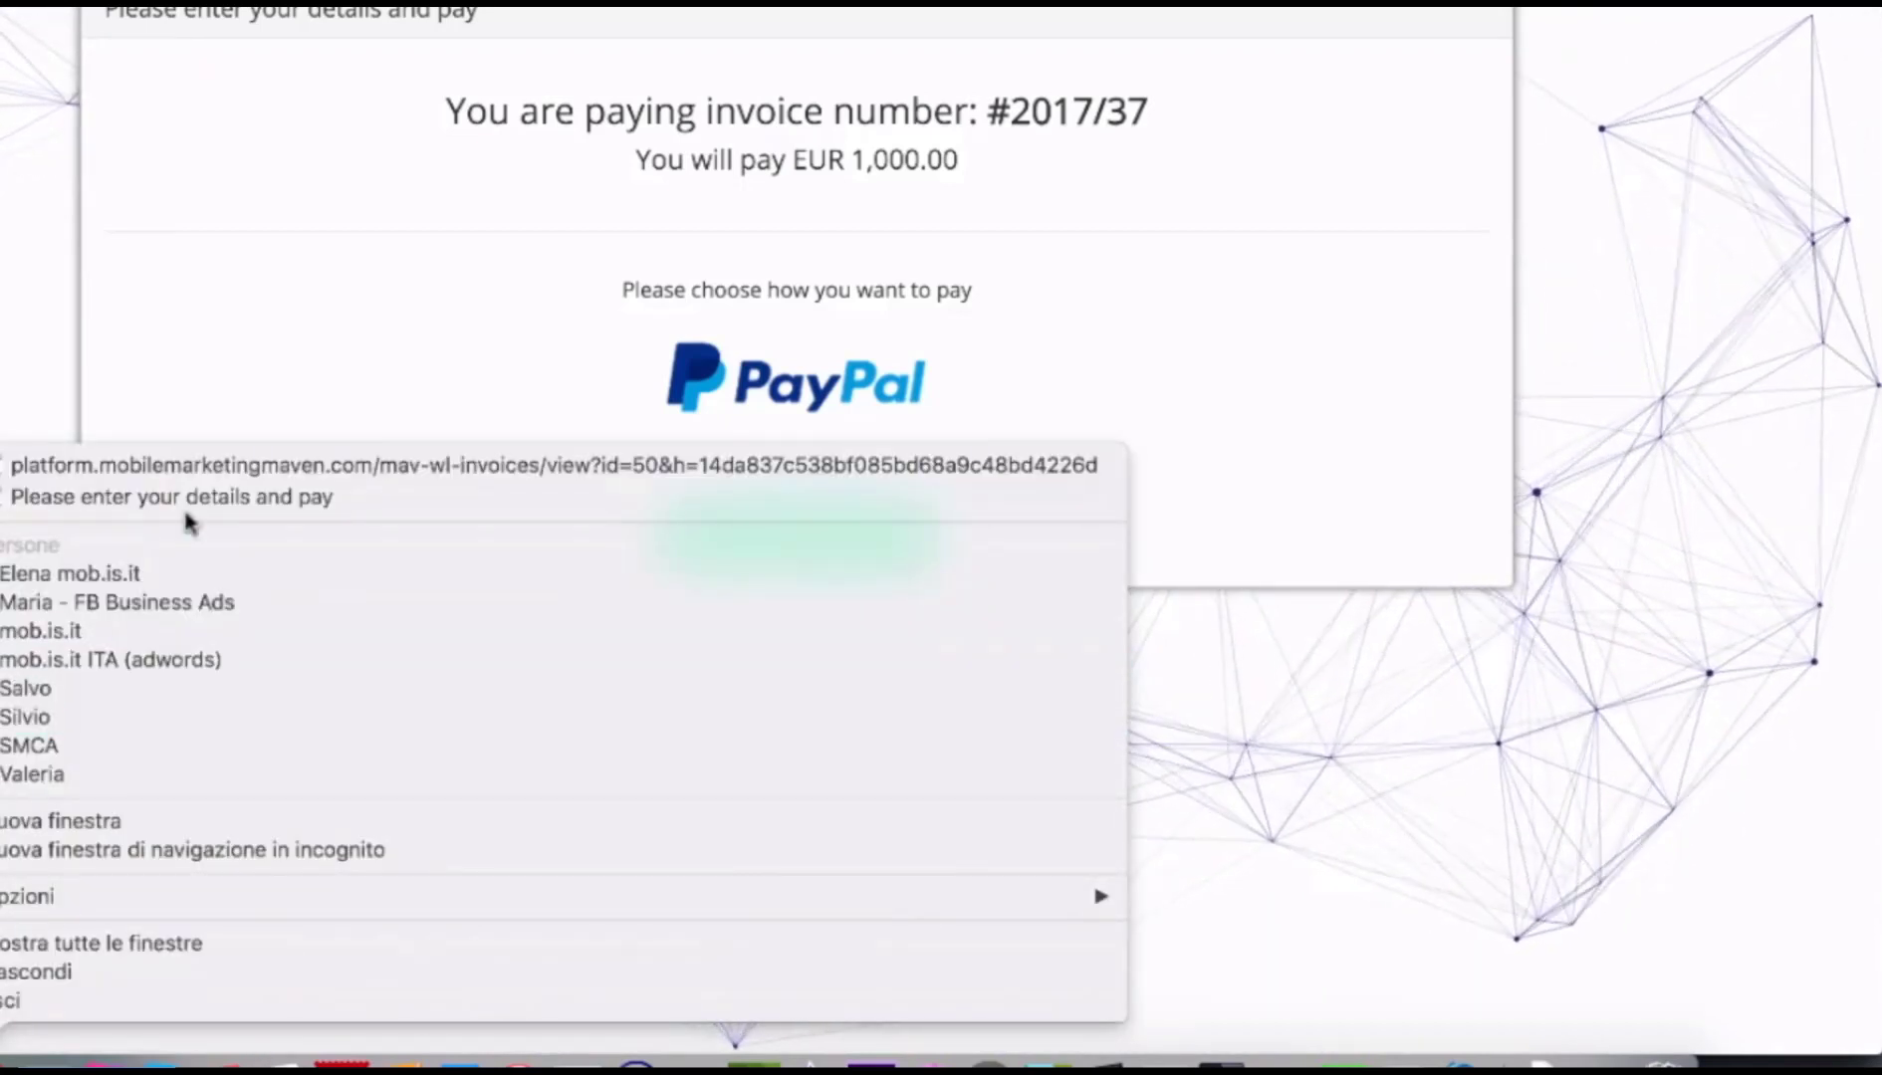
click(182, 466)
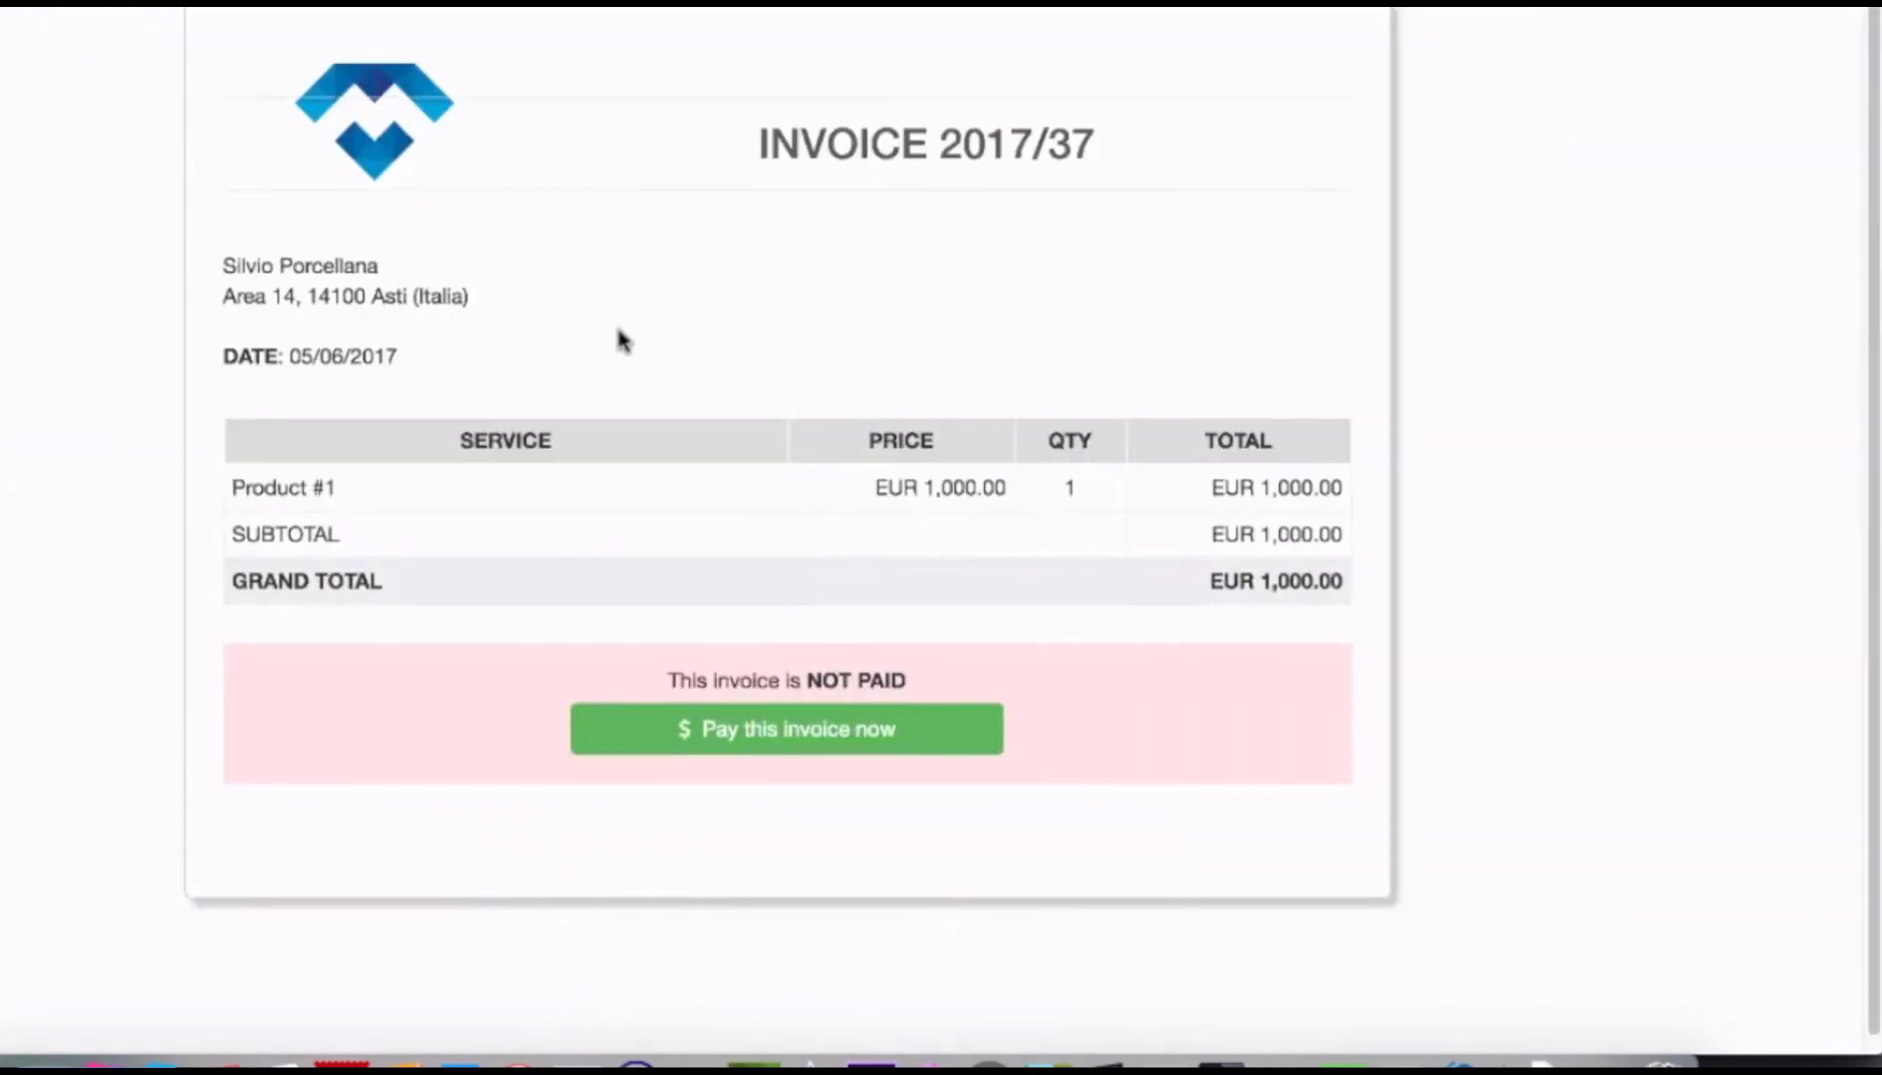
click(337, 2)
scroll(537, 399, down, 15)
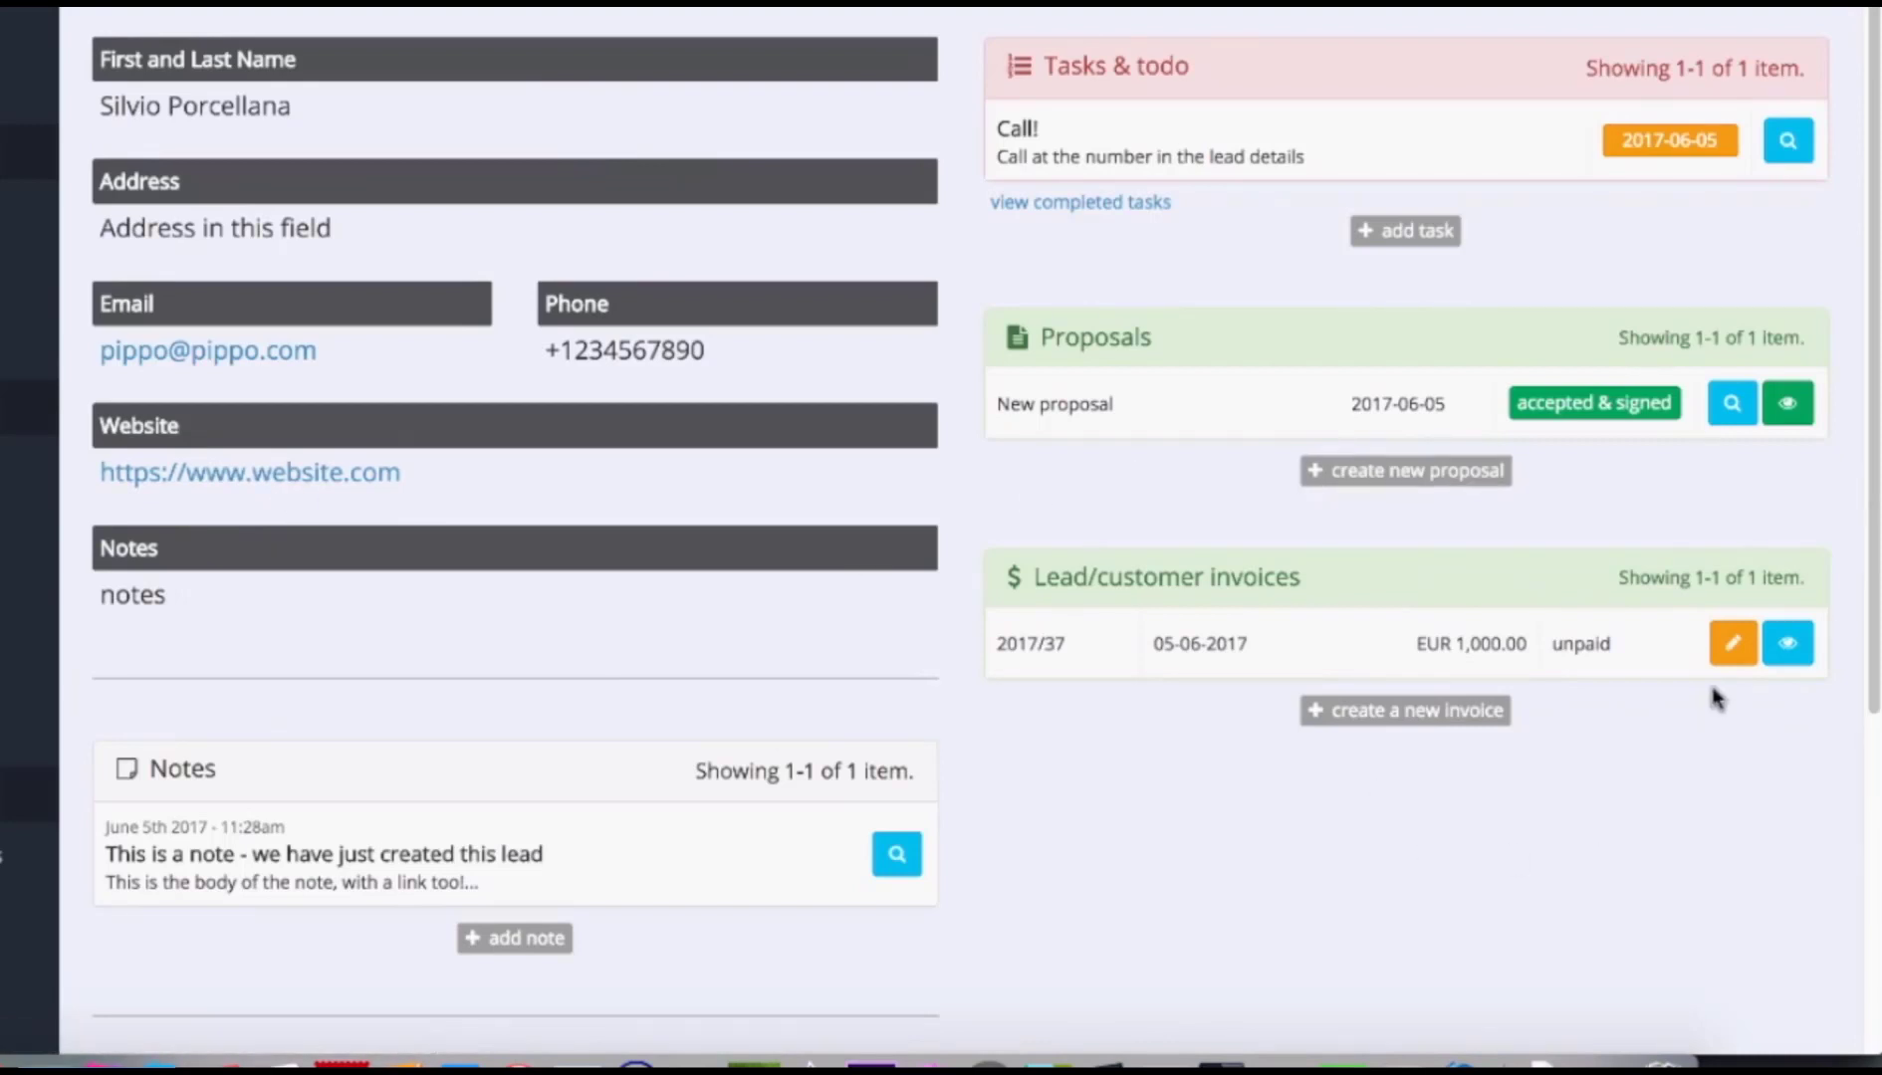
On the funnel board, drag the lead card from Prospect through Lead into Interested.
scroll(1714, 695, down, 5)
click(872, 871)
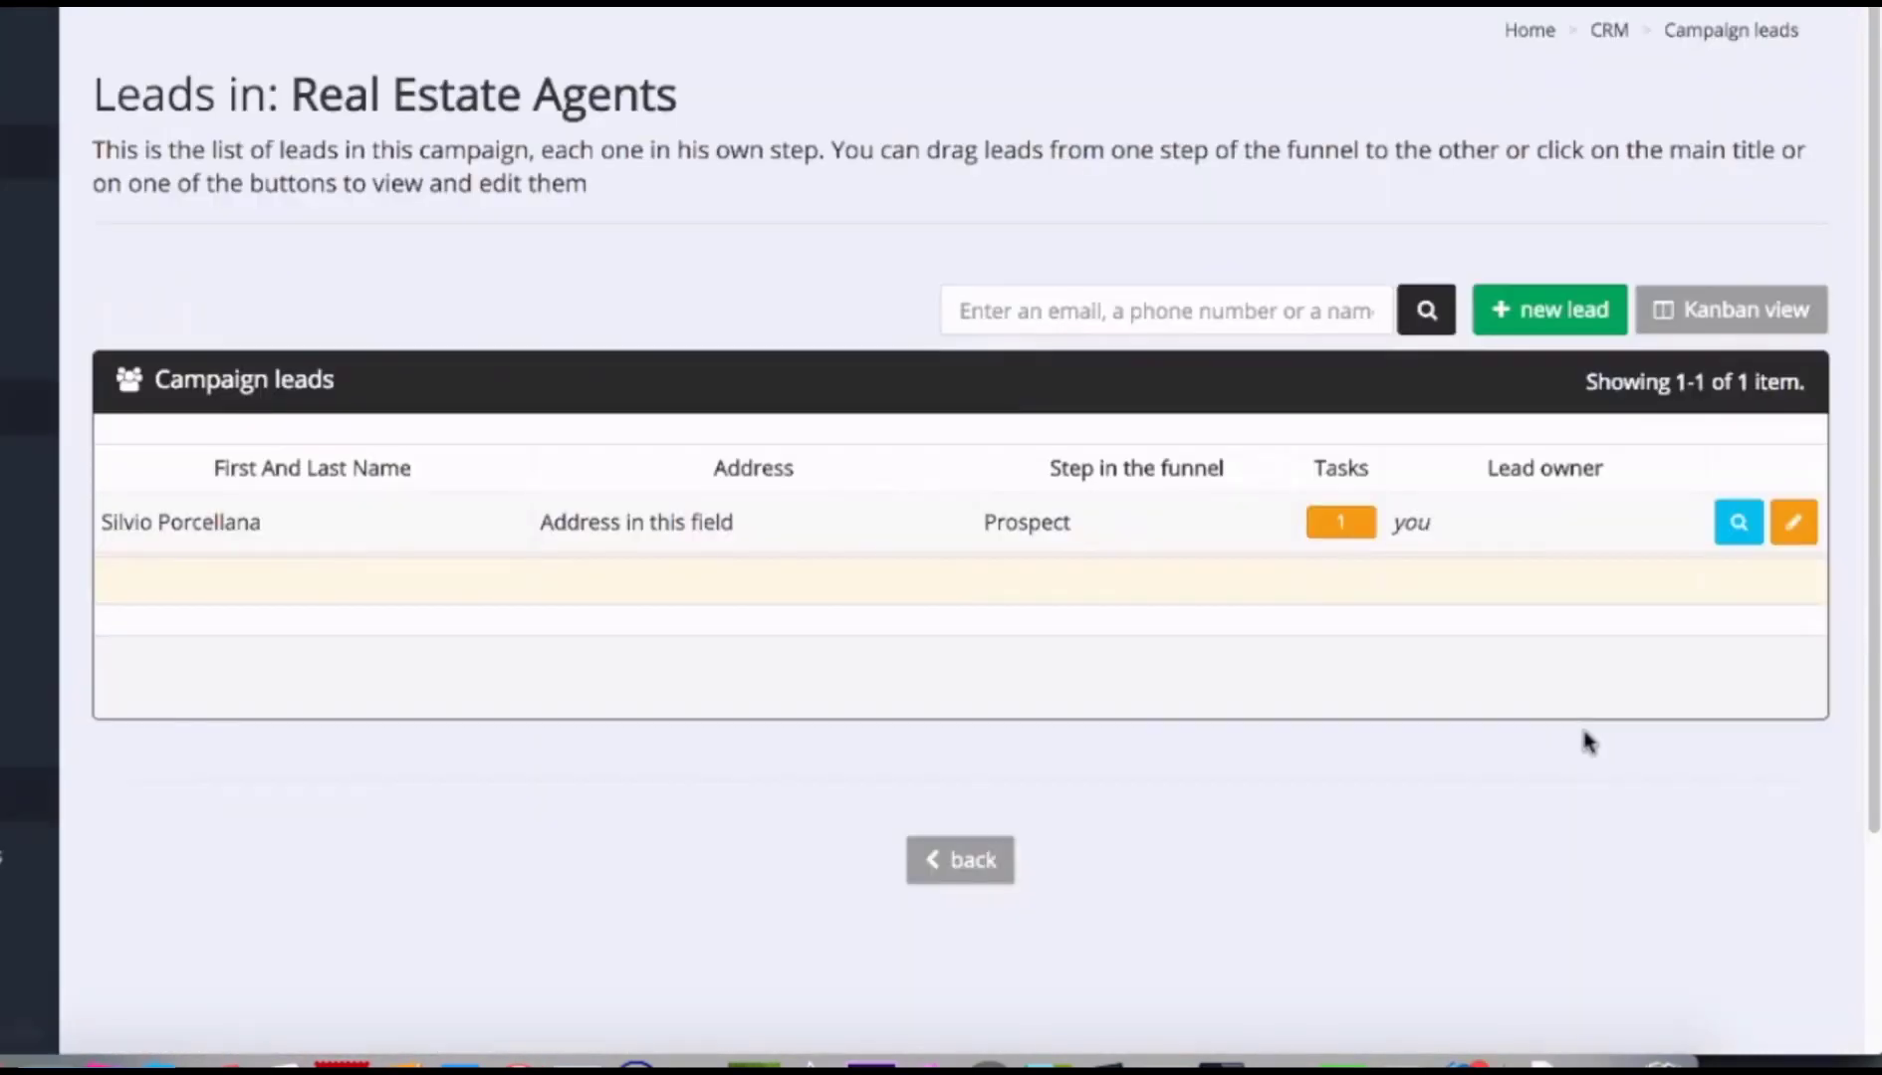
click(1731, 310)
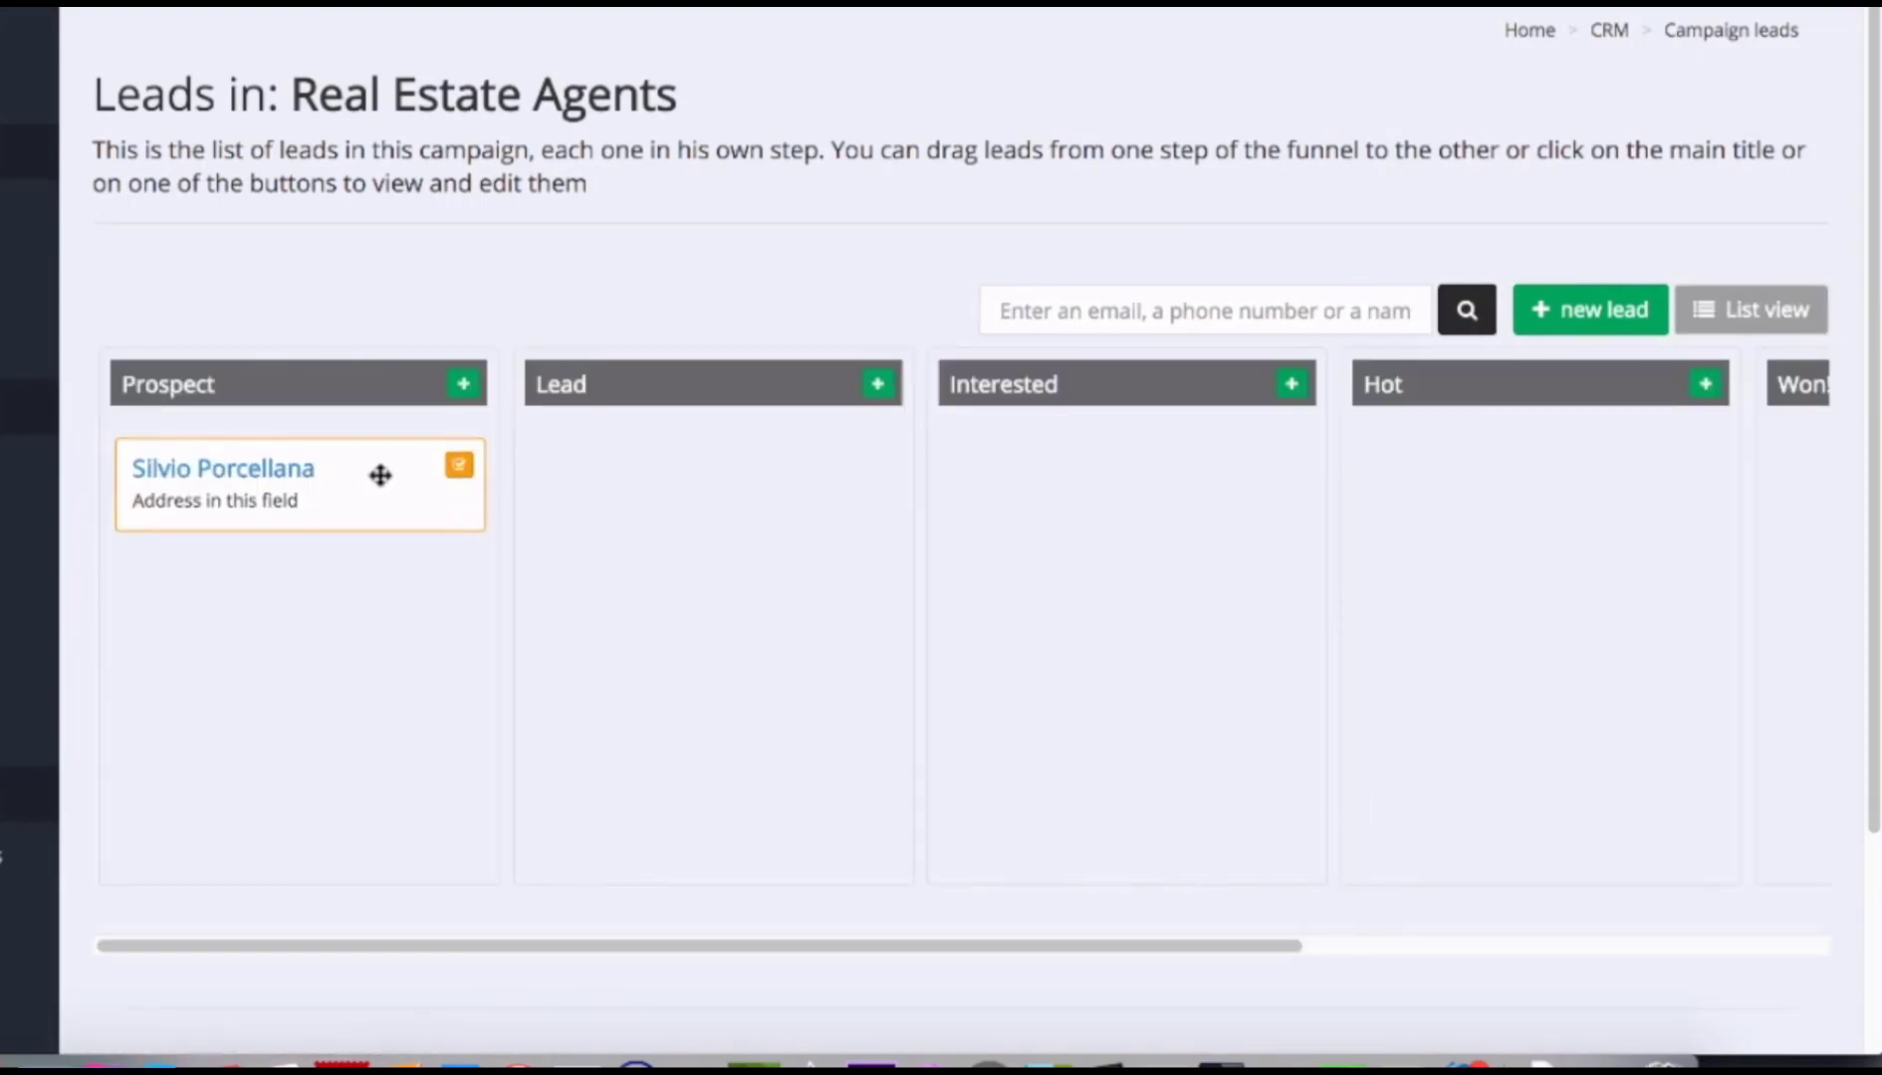
drag(378, 475, 777, 524)
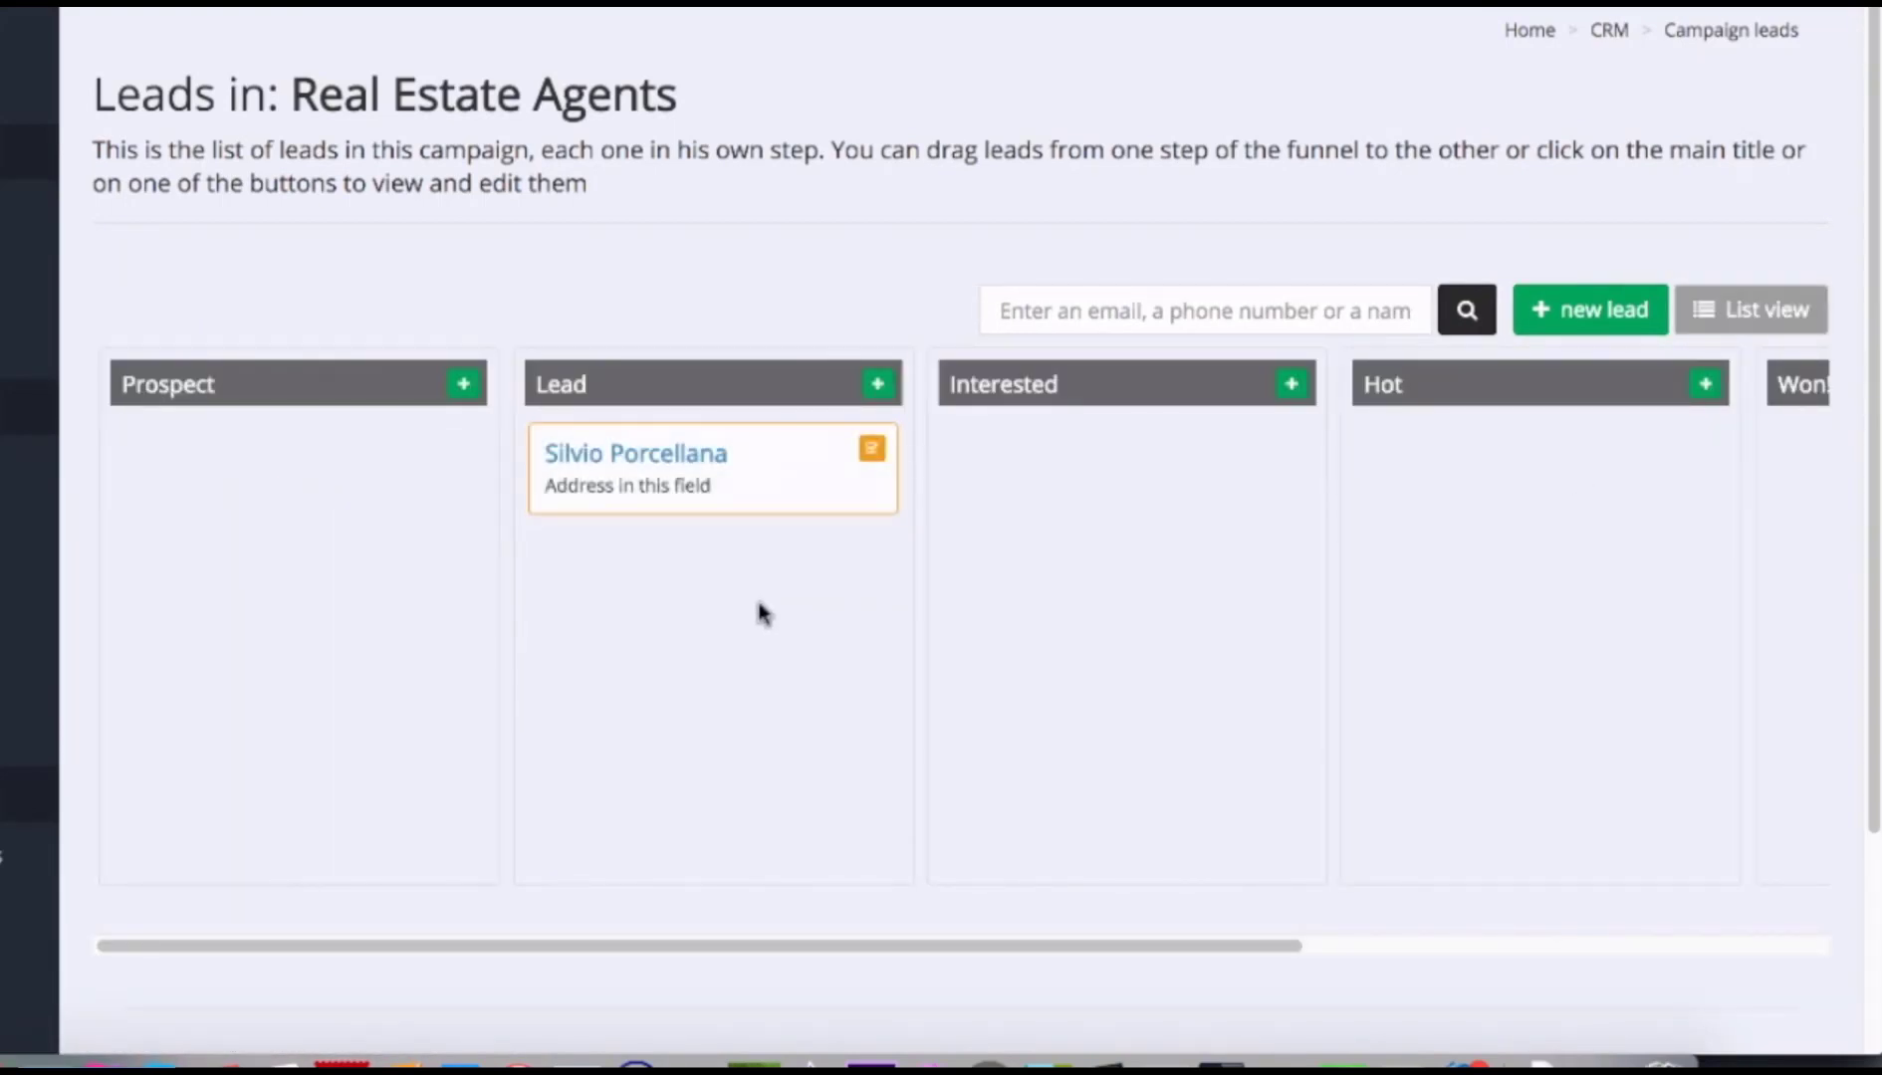
drag(765, 479, 1106, 497)
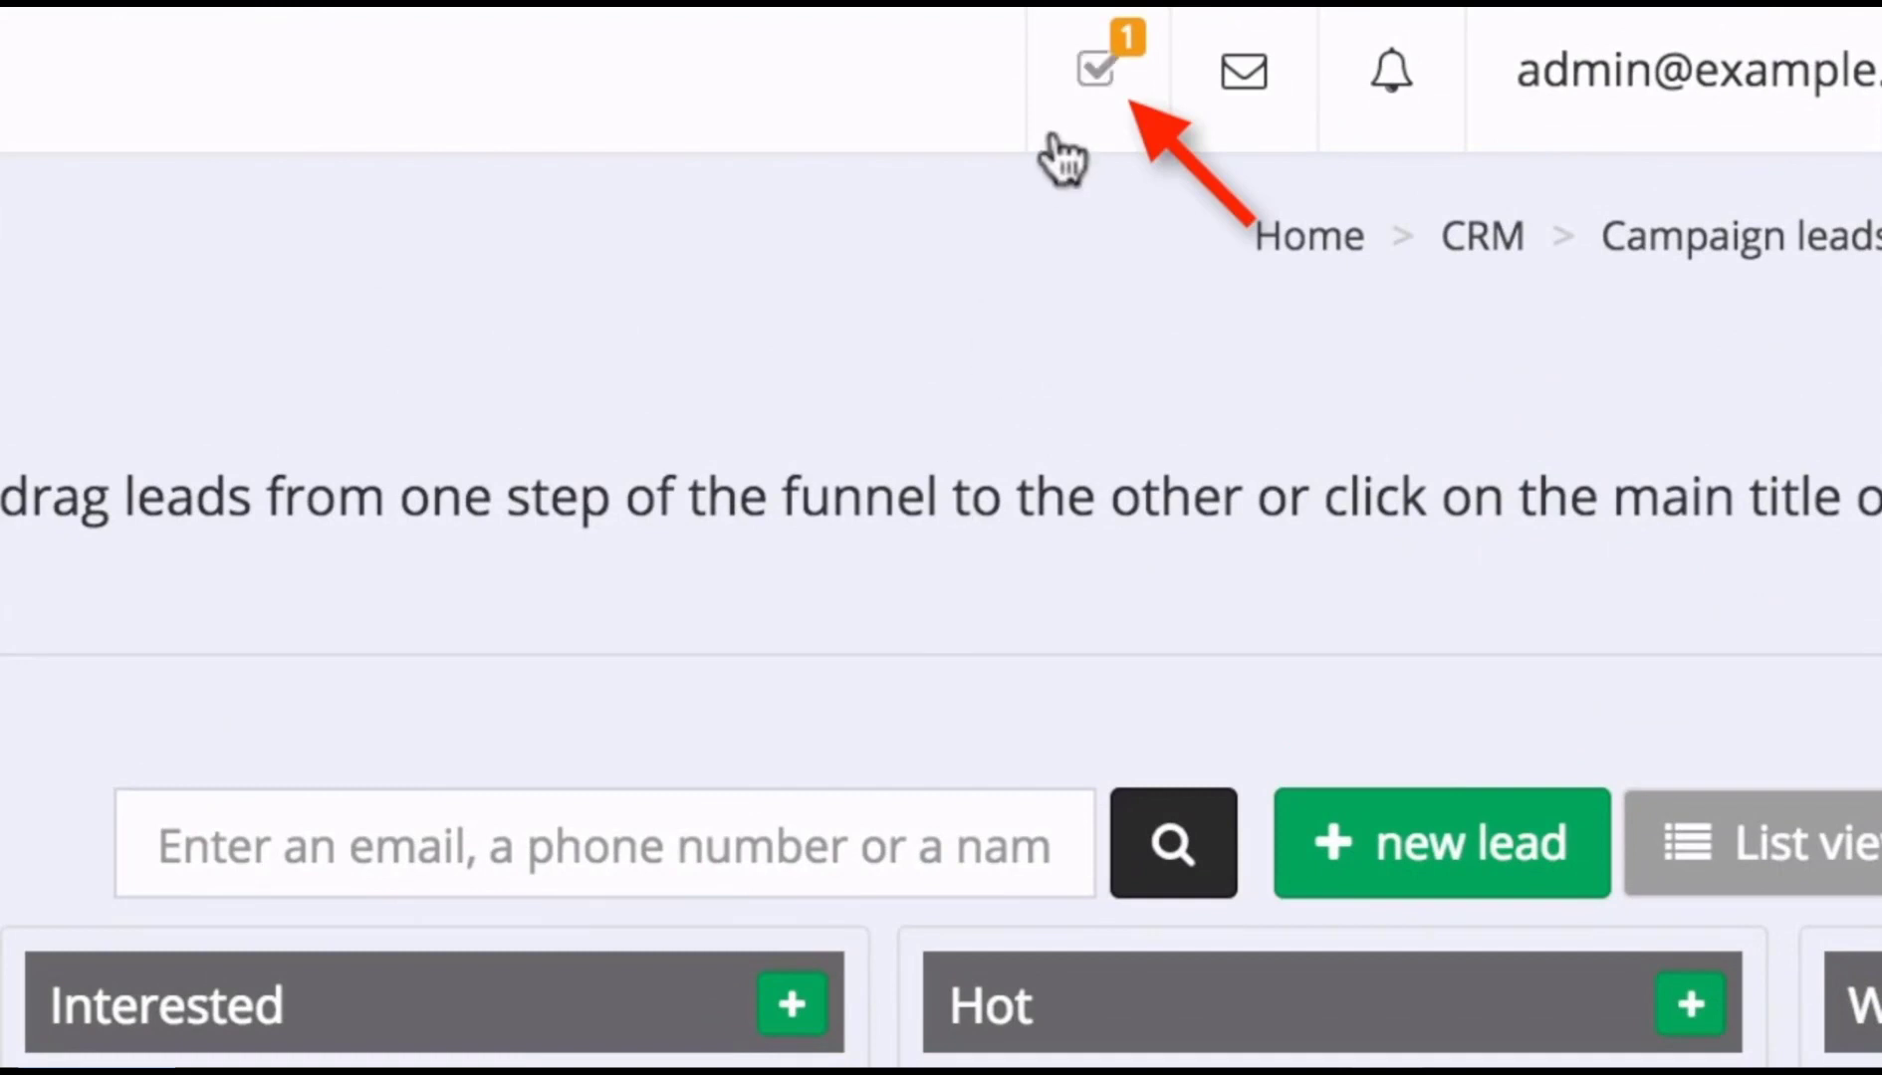
Mark the lead's Call! task as done and review its completed tasks.
click(1095, 88)
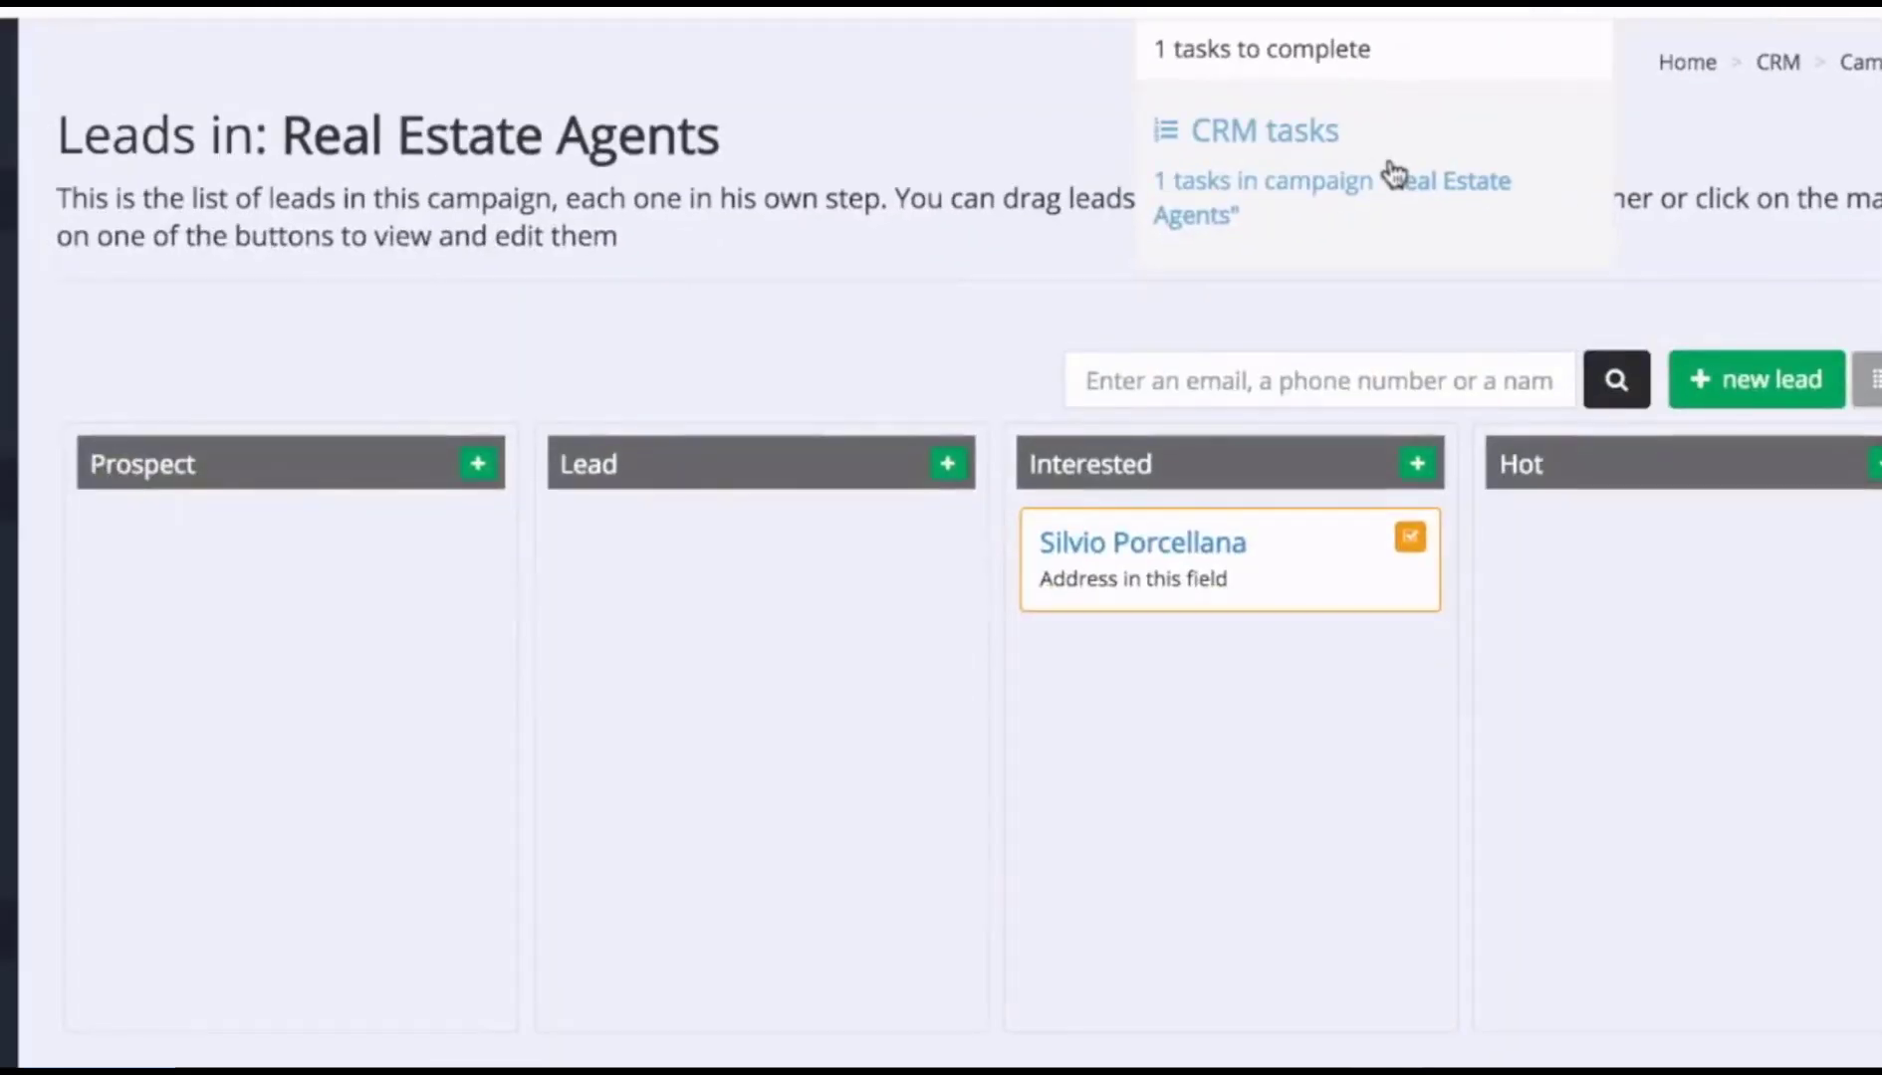
click(1390, 175)
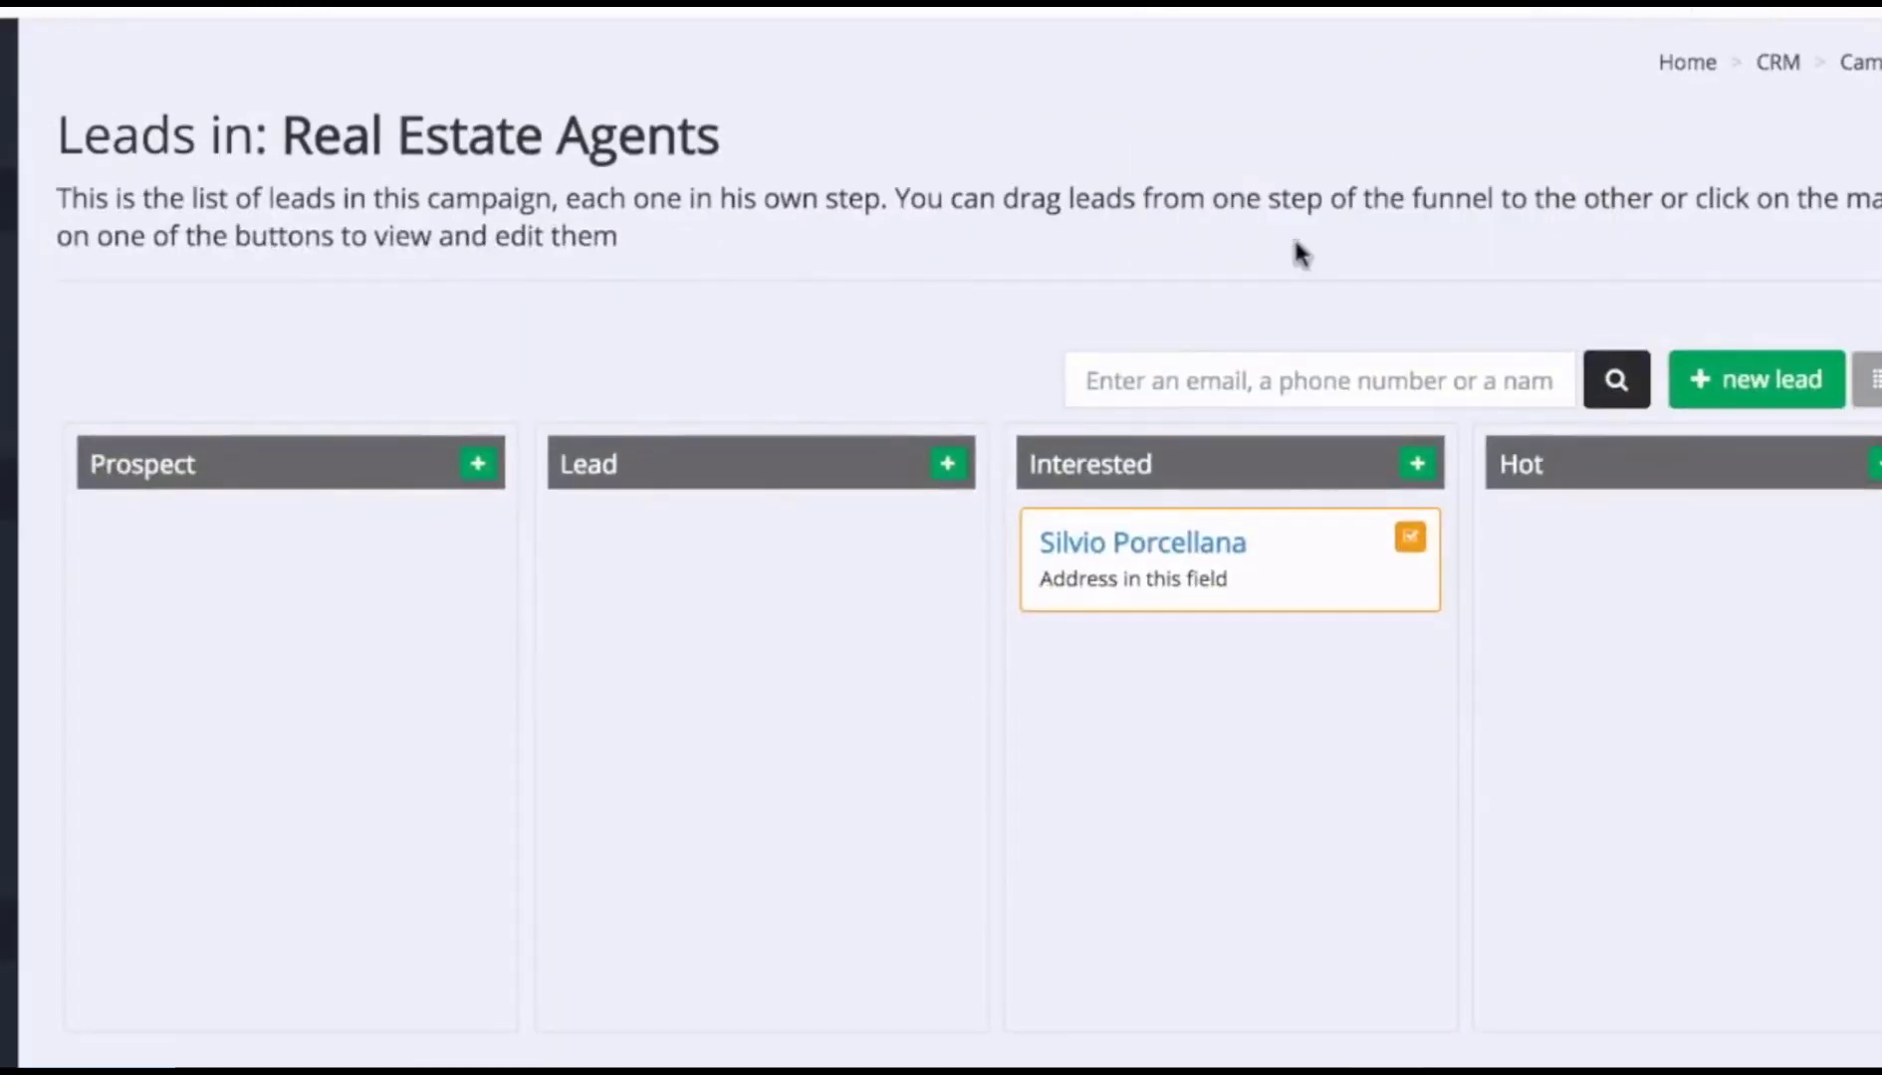
click(1374, 539)
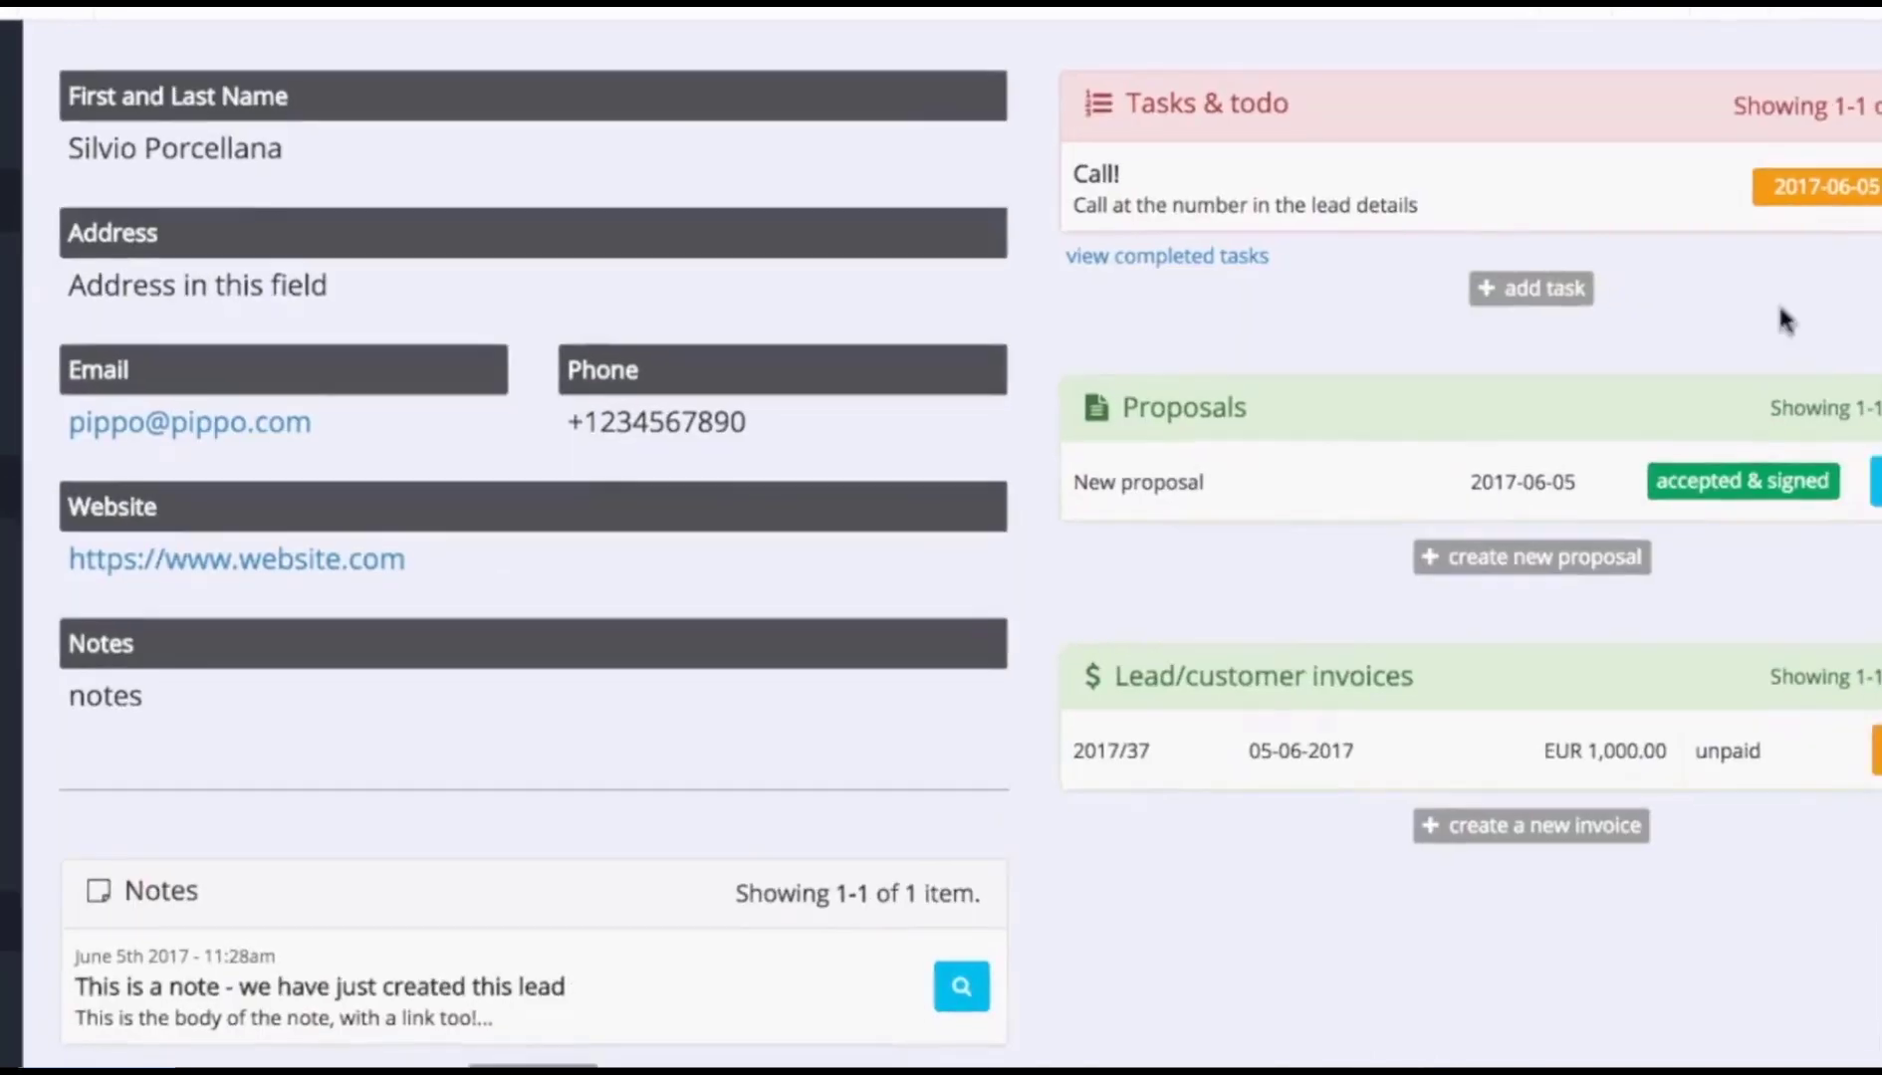
click(1671, 184)
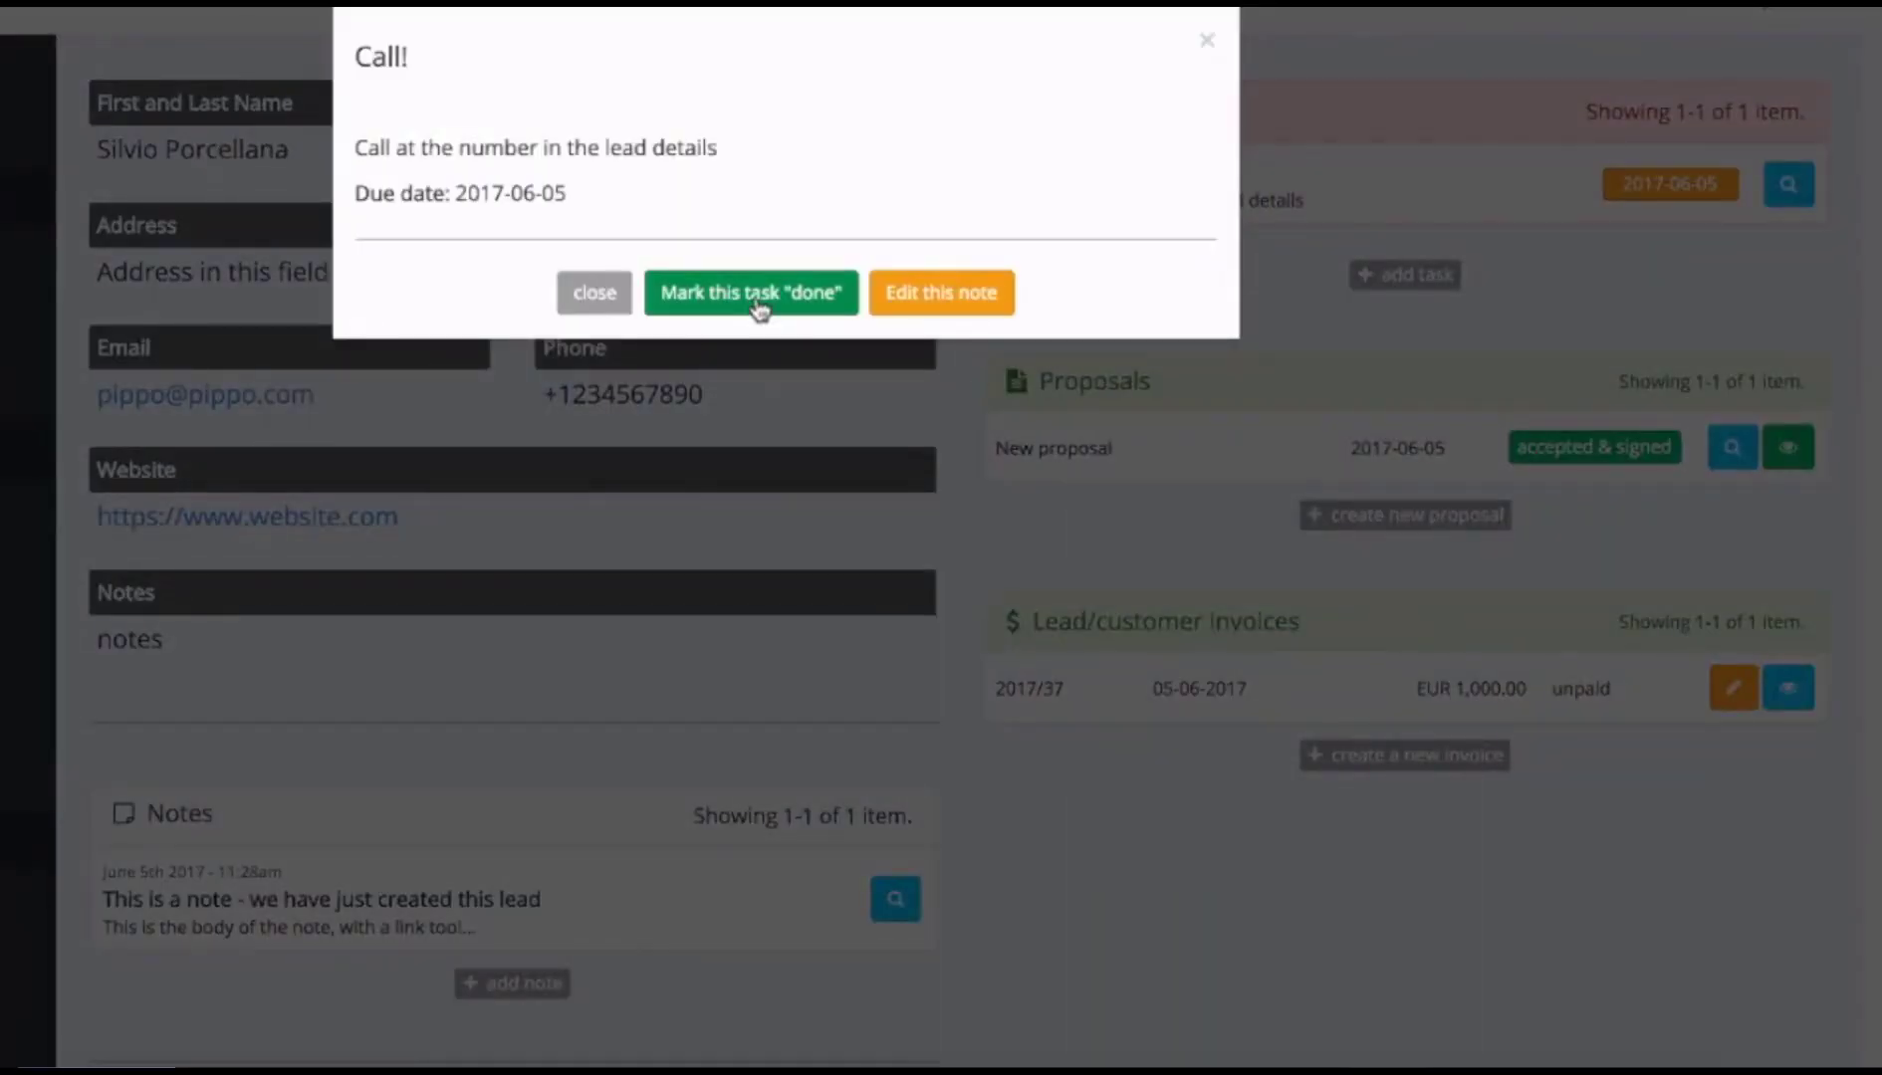
click(797, 293)
click(1091, 115)
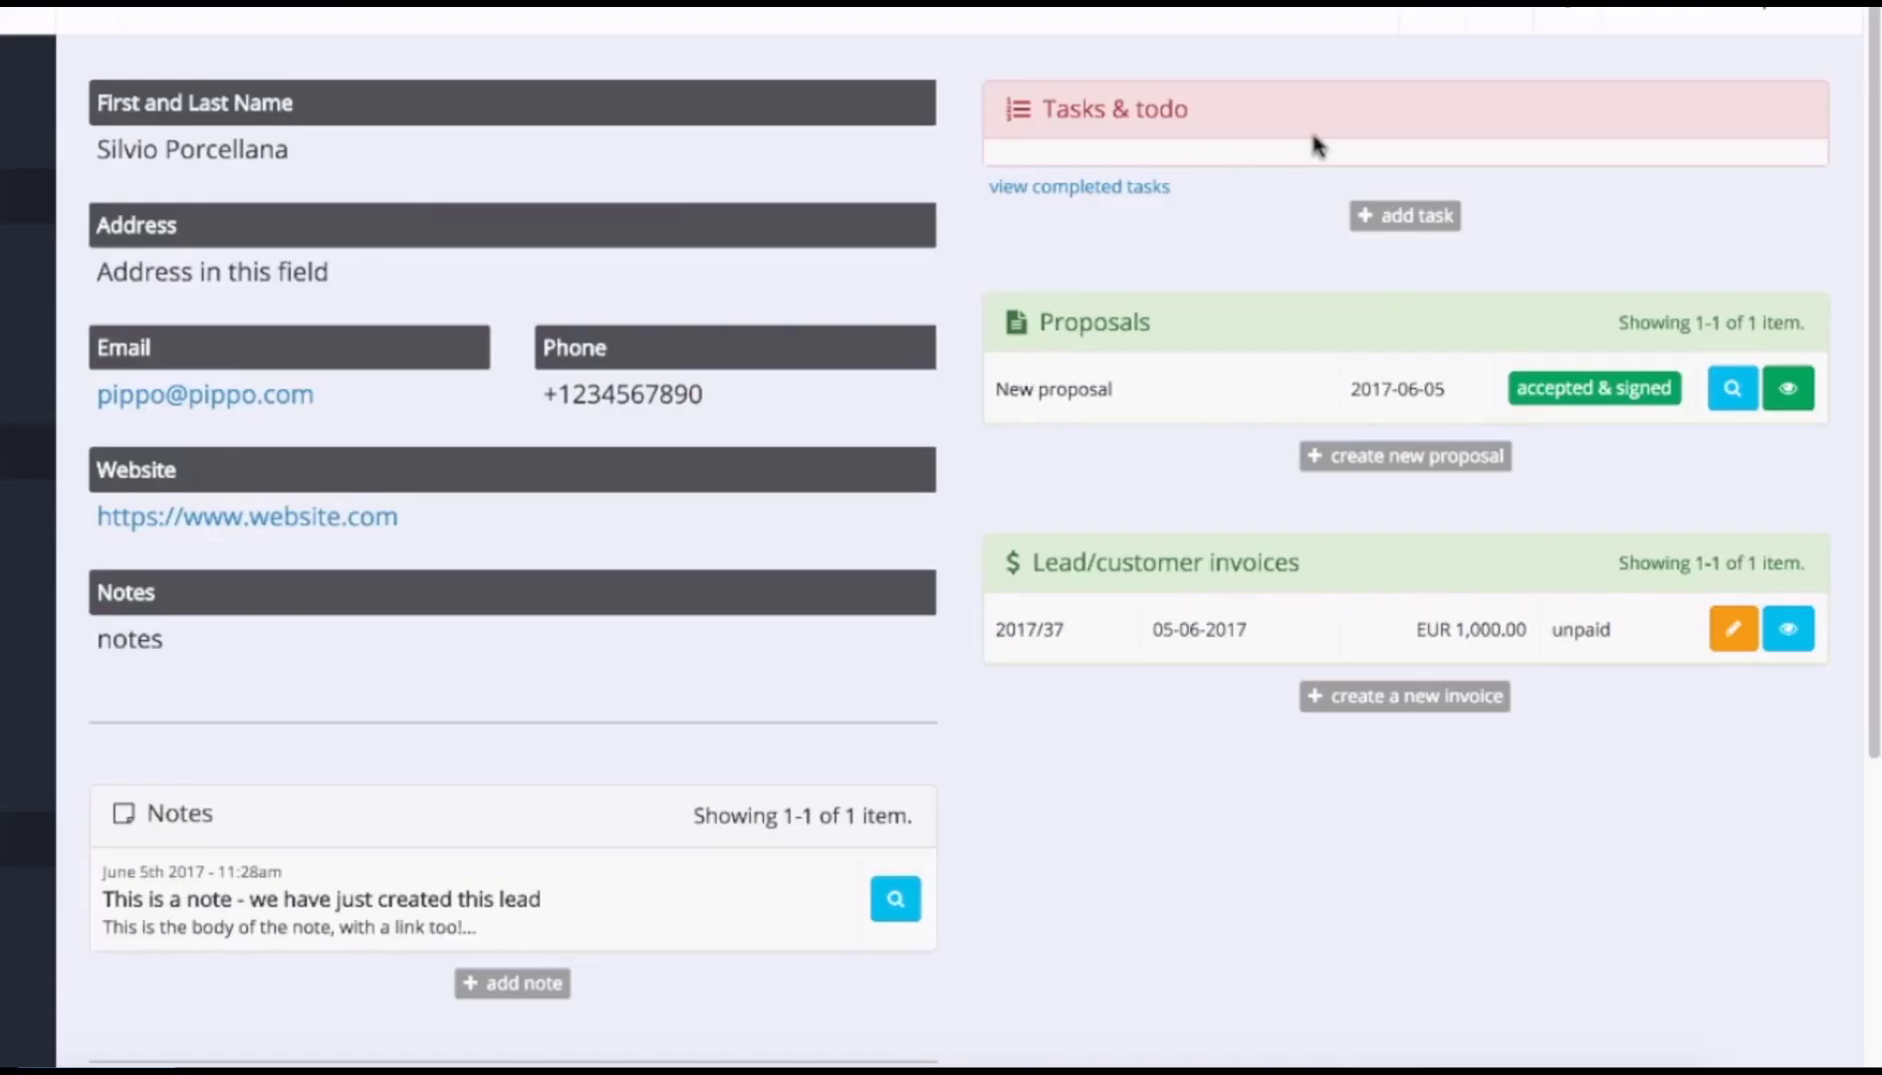
click(1145, 194)
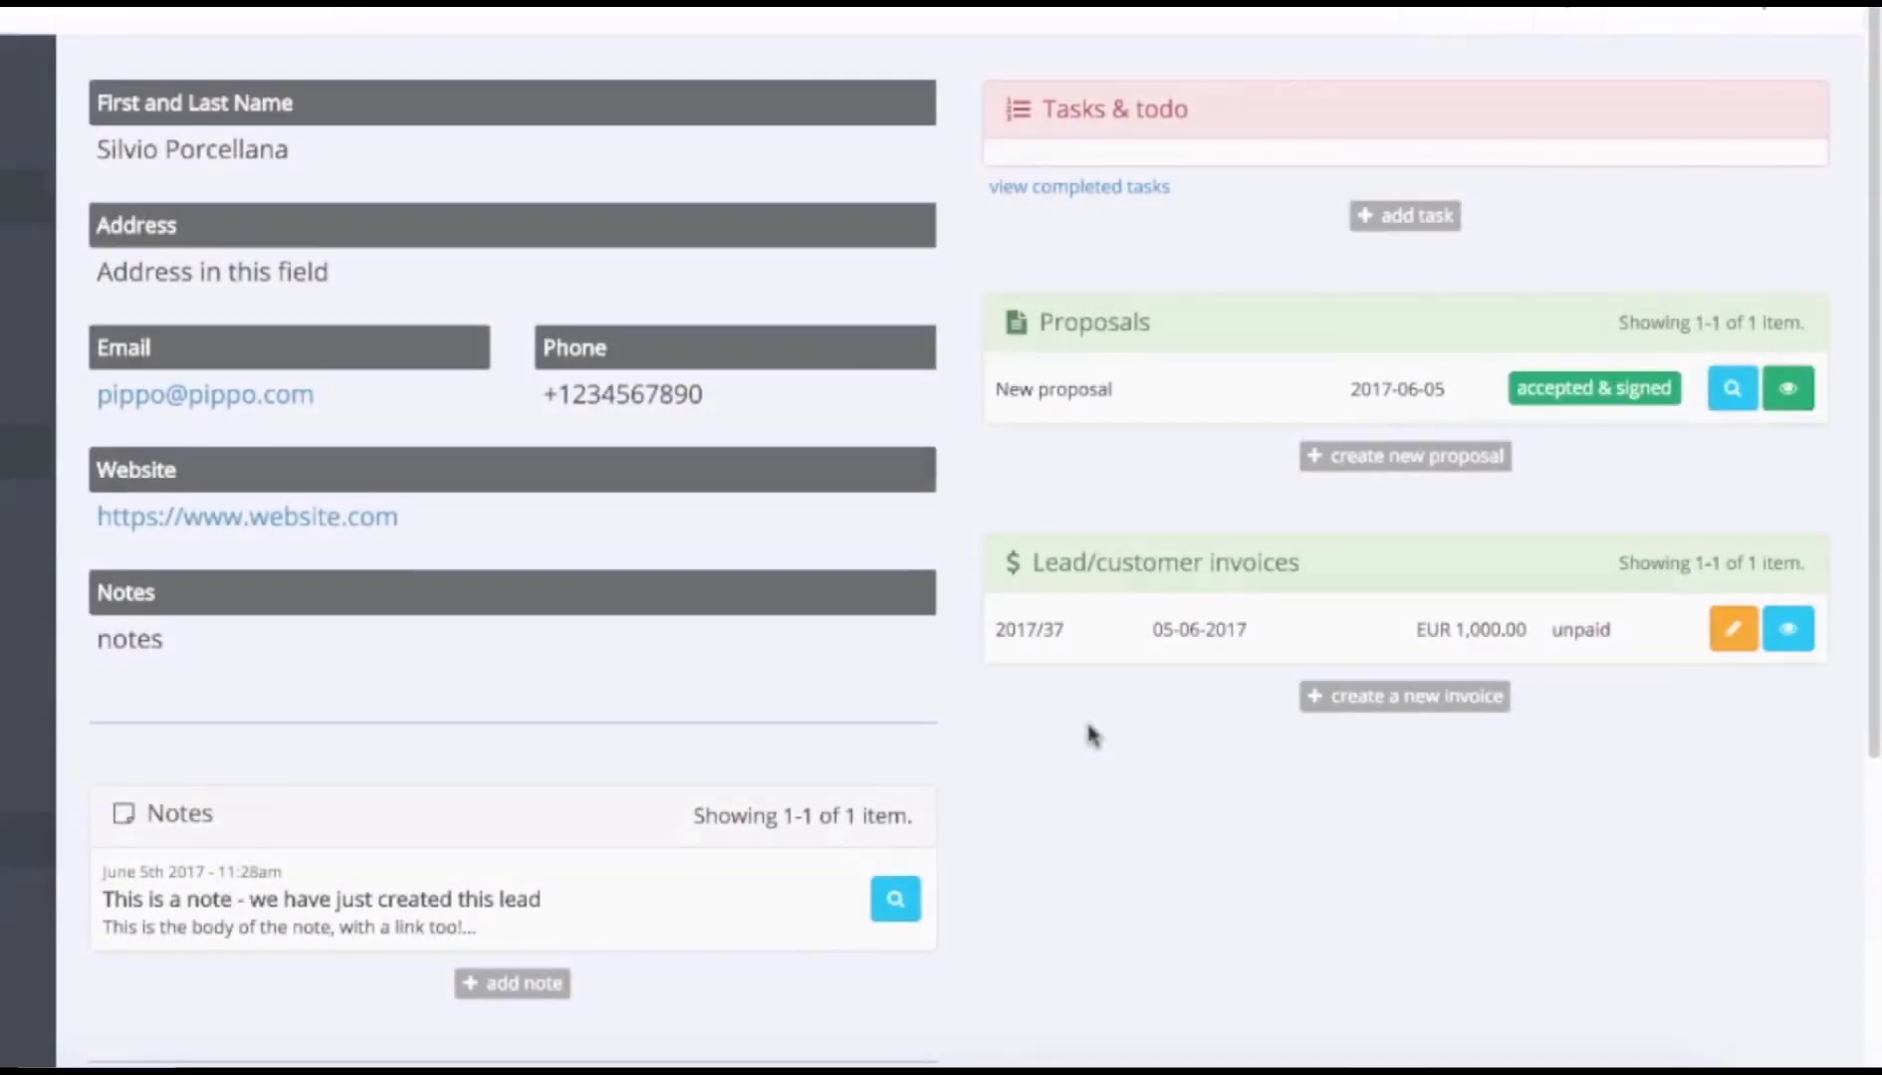
Go back through the funnel board to the campaigns list.
scroll(1091, 737, down, 5)
click(821, 938)
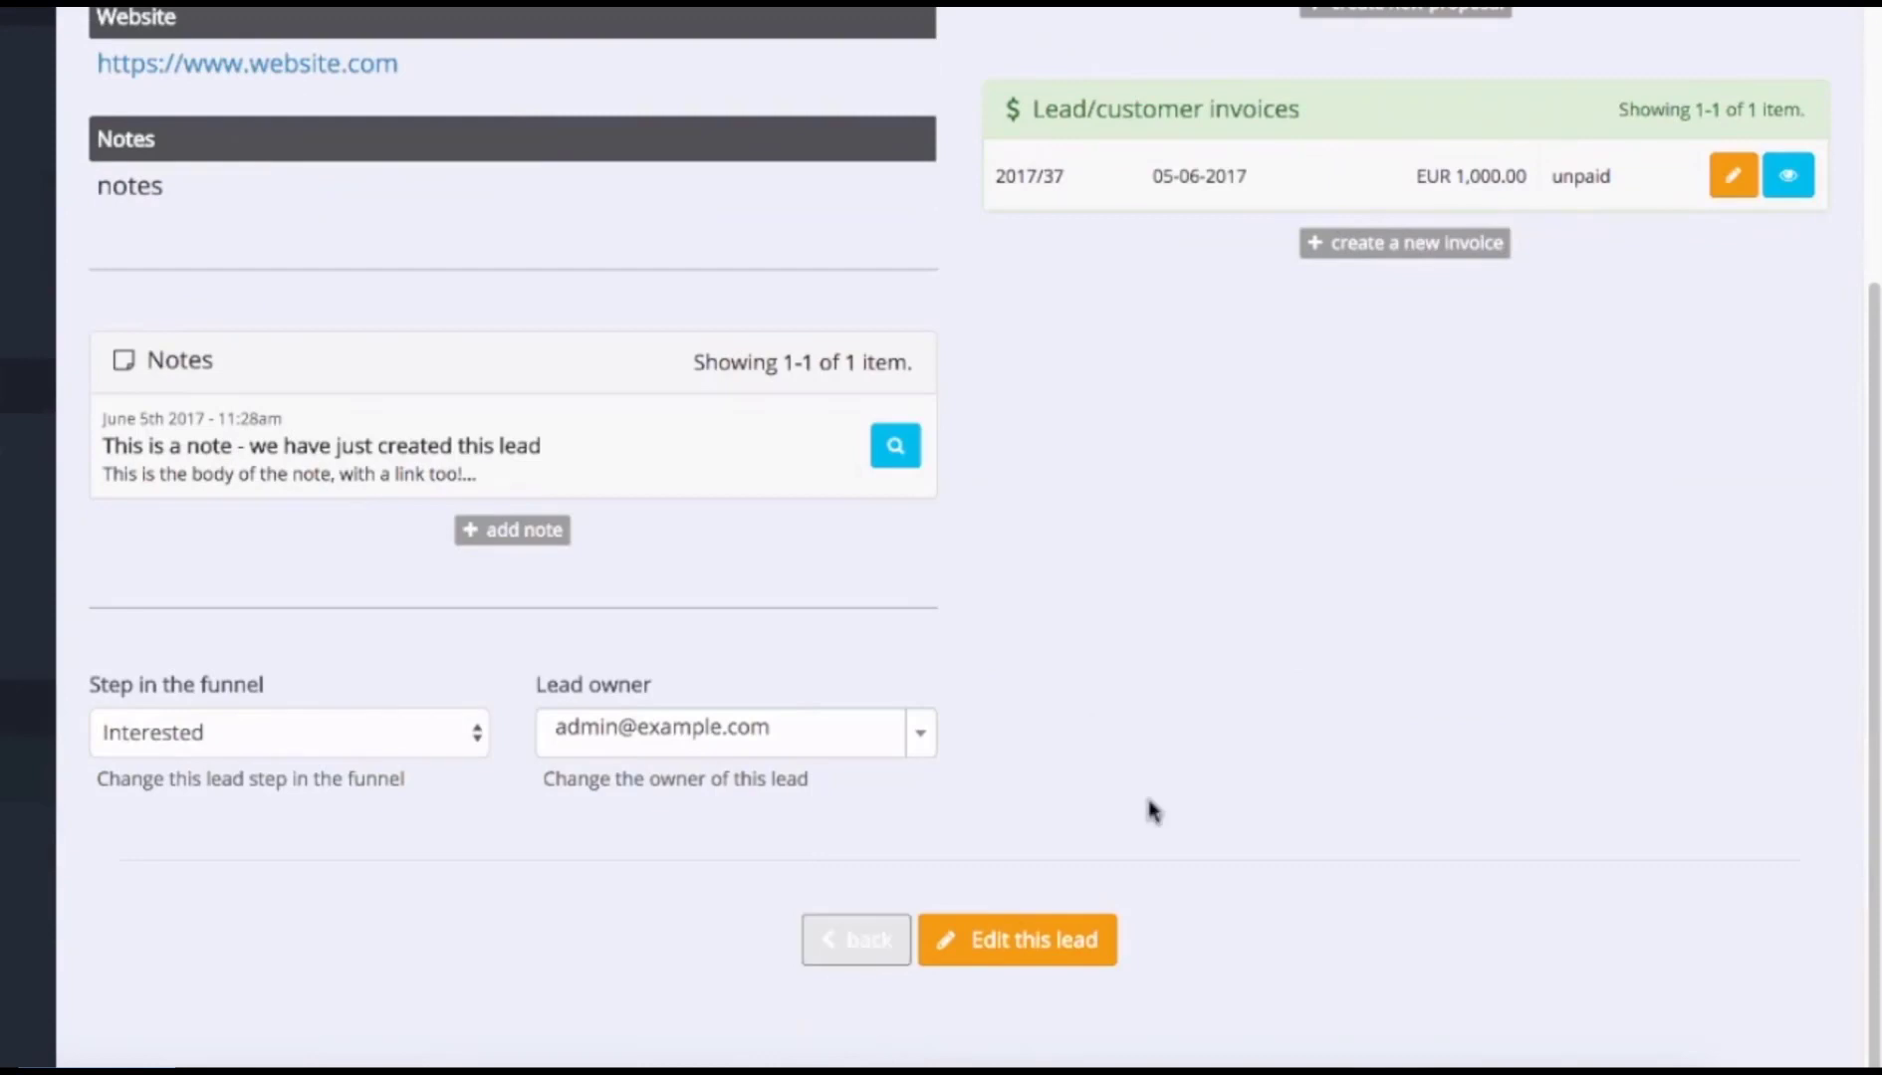
scroll(1105, 712, down, 3)
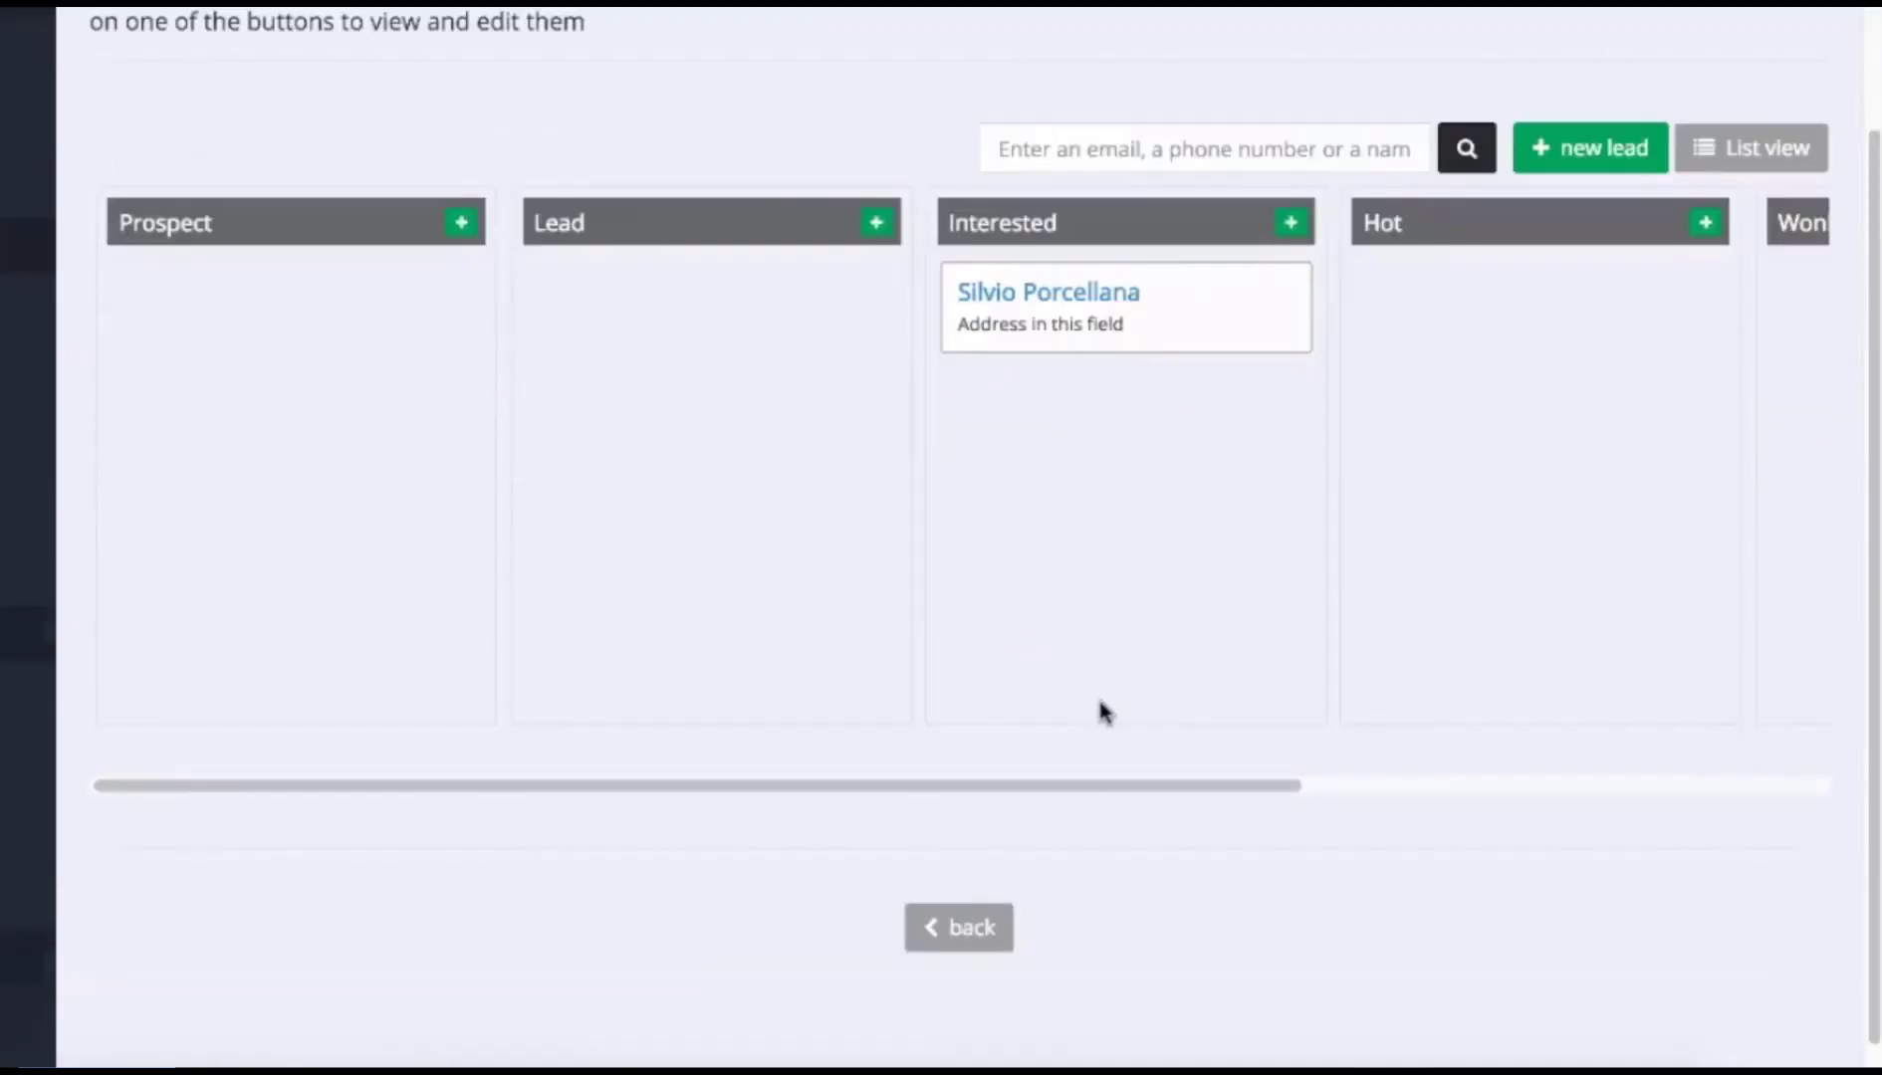
click(1006, 923)
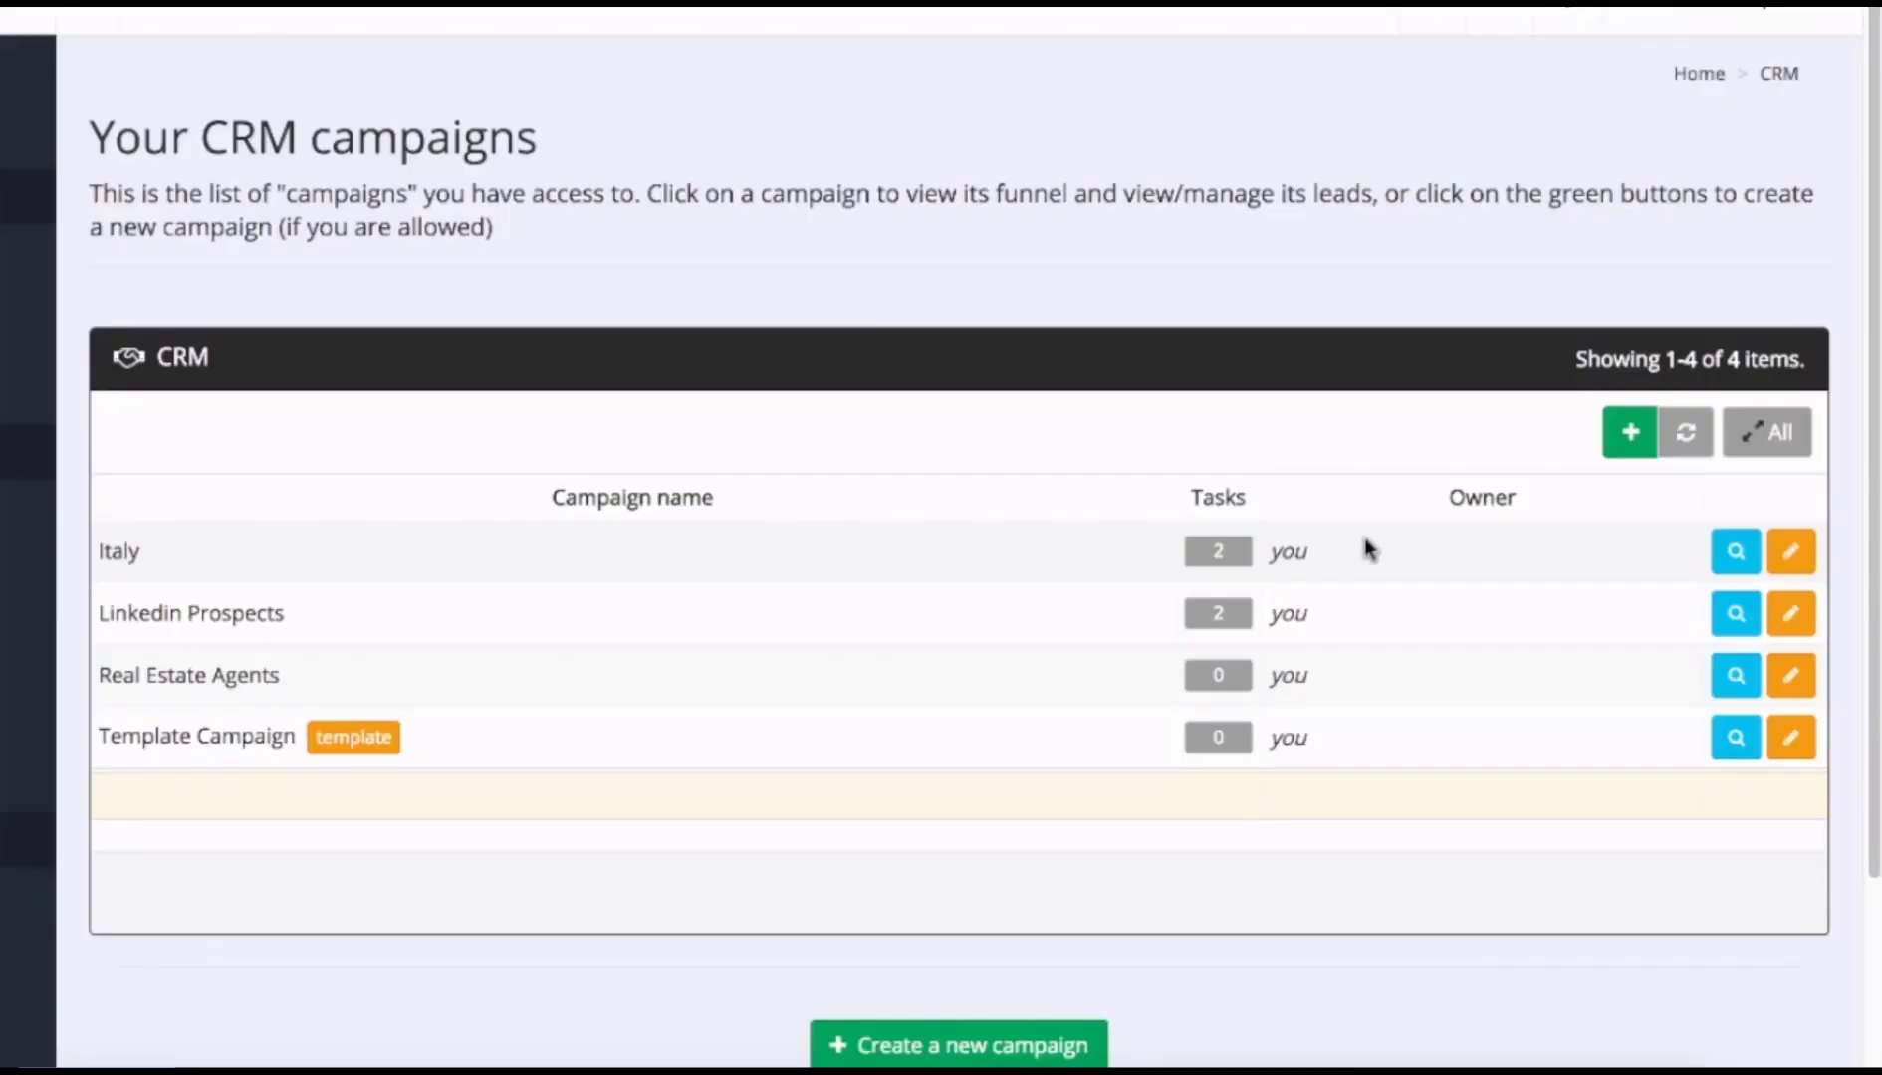